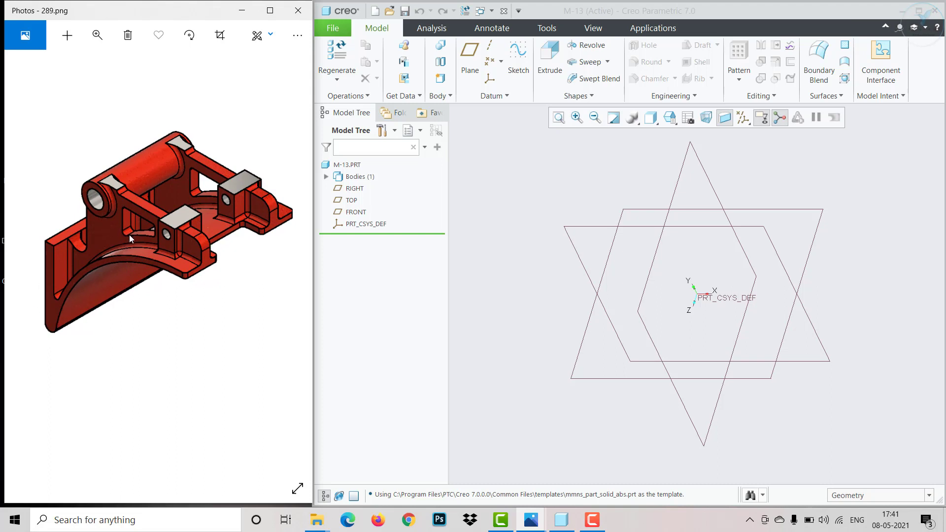
Step: Start a new sketch on the FRONT plane
left_click_drag(123, 353, 291, 349)
mouse_move(165, 374)
left_mouse_down()
mouse_move(267, 290)
mouse_move(269, 211)
left_mouse_up()
left_click_drag(172, 348, 168, 304)
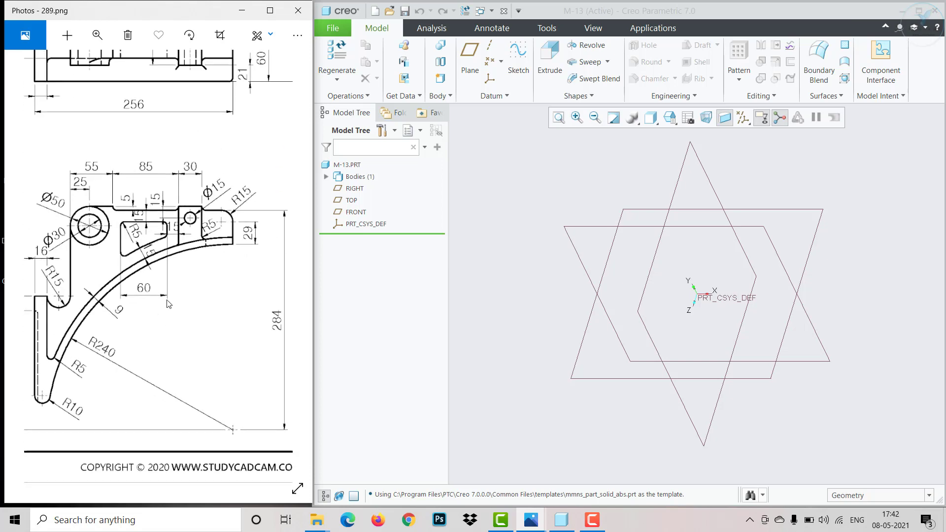
scroll(168, 304, "down", 4)
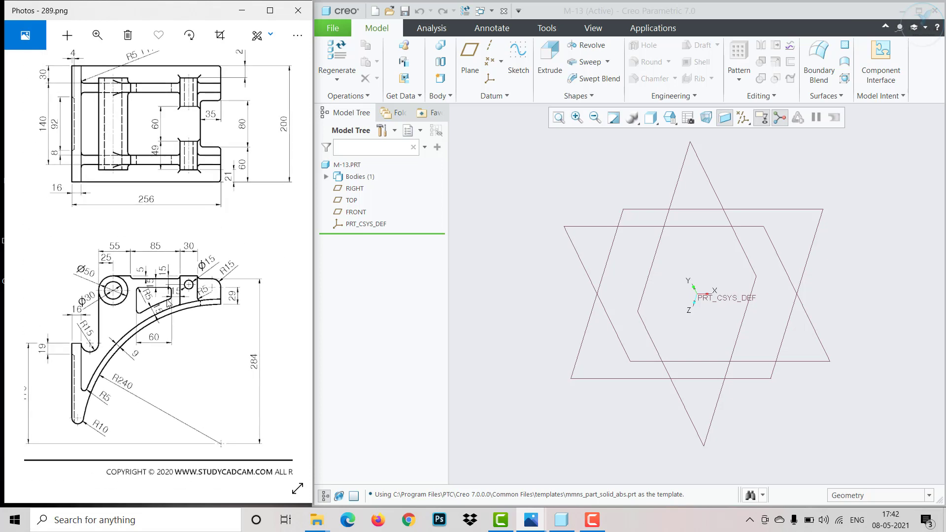
left_click_drag(177, 349, 194, 330)
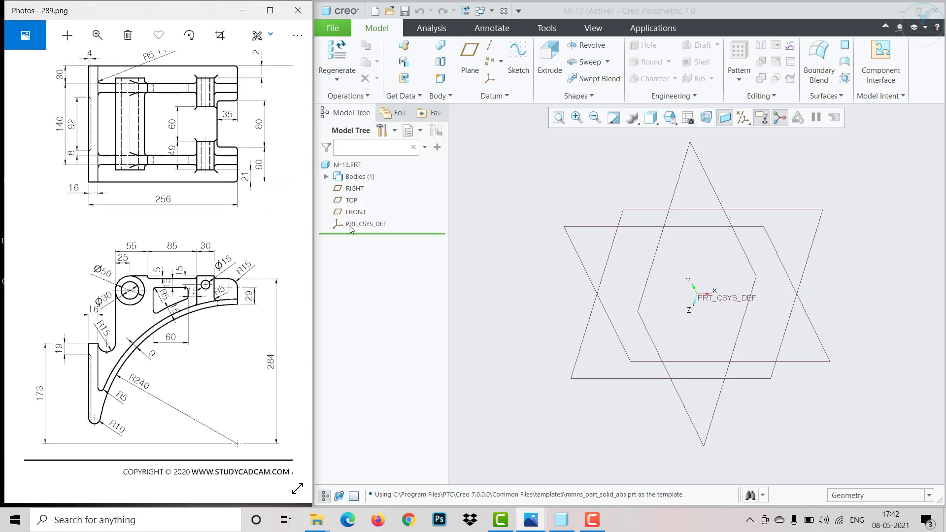
left_click(356, 215)
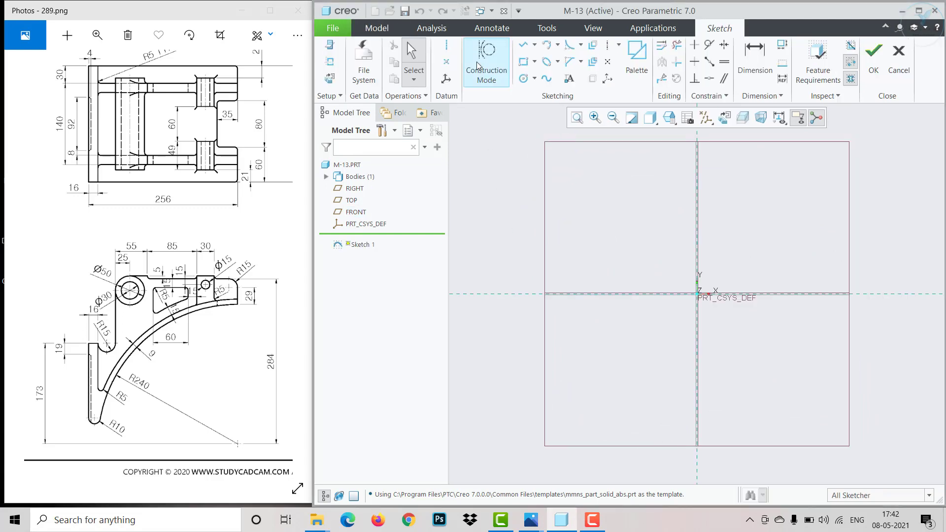
Step: Draw a horizontal and a vertical centerline through the sketch origin
left_click(446, 47)
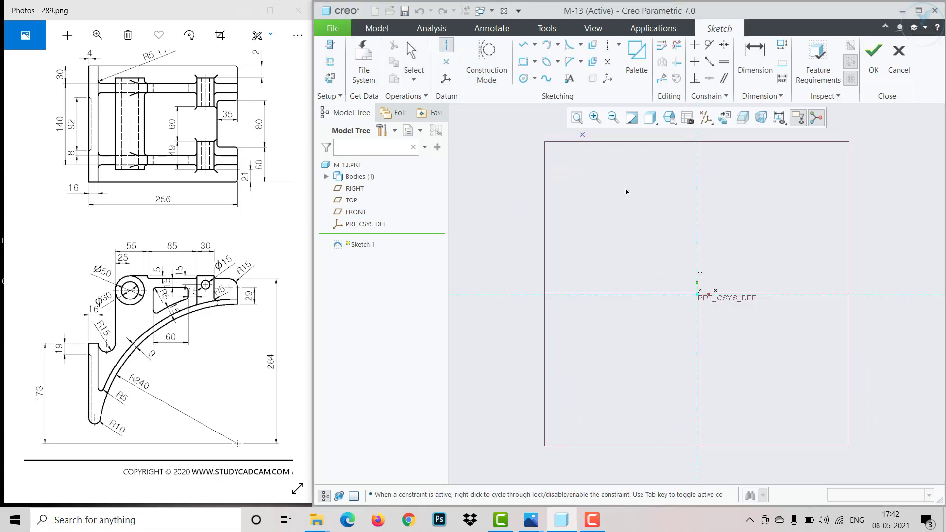
left_click(698, 296)
left_click(709, 298)
left_click(698, 294)
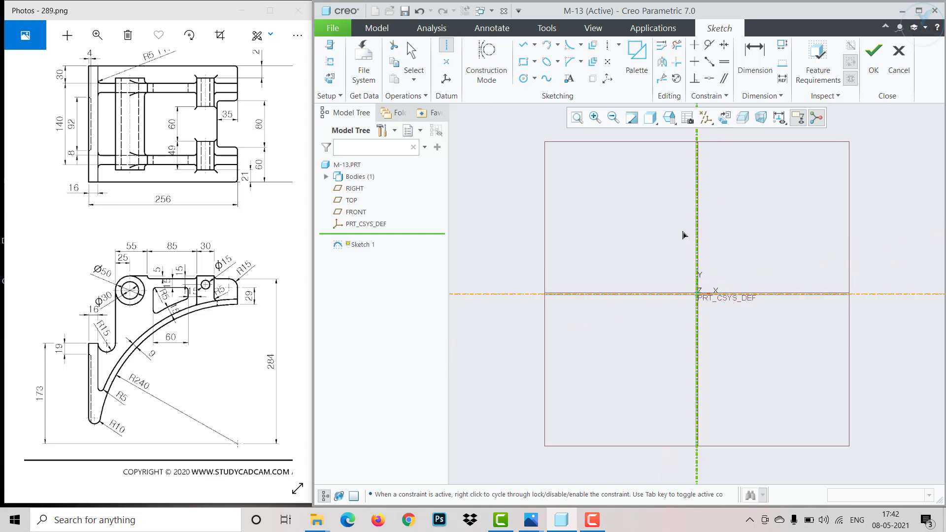
left_click(648, 223)
middle_click(647, 223)
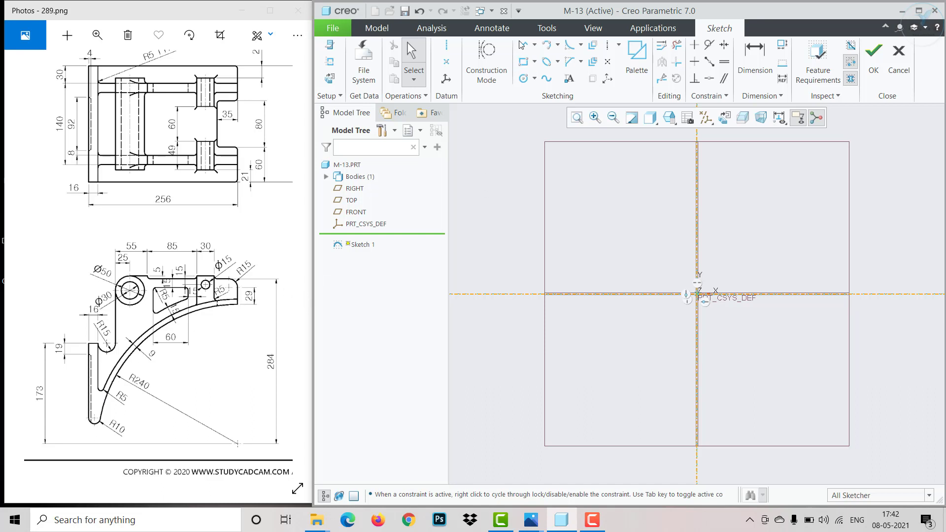
Step: Sketch a three-point arc from the vertical centerline above the origin down toward the left, with its center on that centerline
left_click(557, 45)
left_click(574, 59)
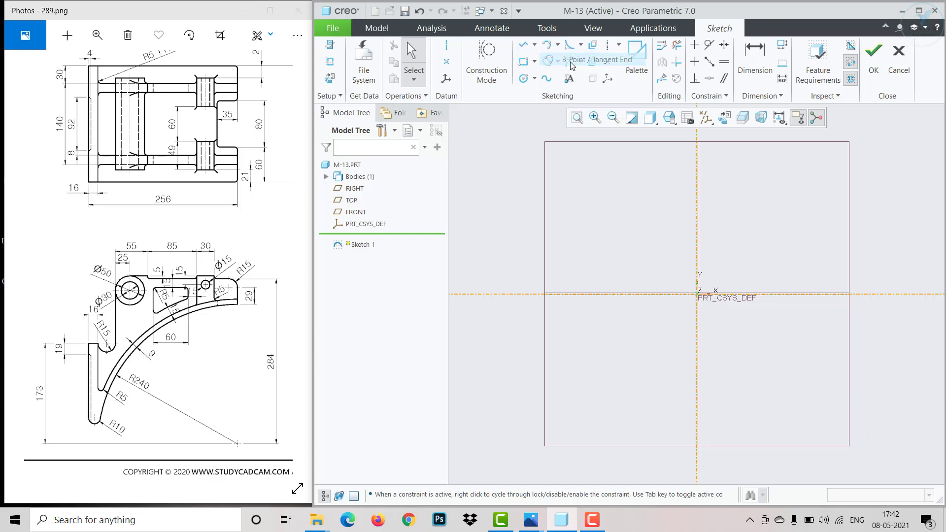
scroll(618, 249, "down", 1)
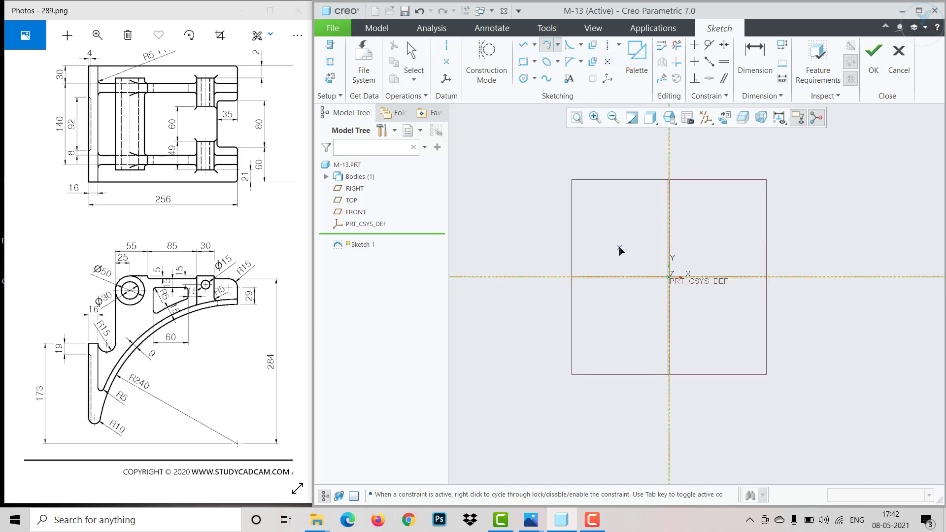
scroll(648, 195, "up", 2)
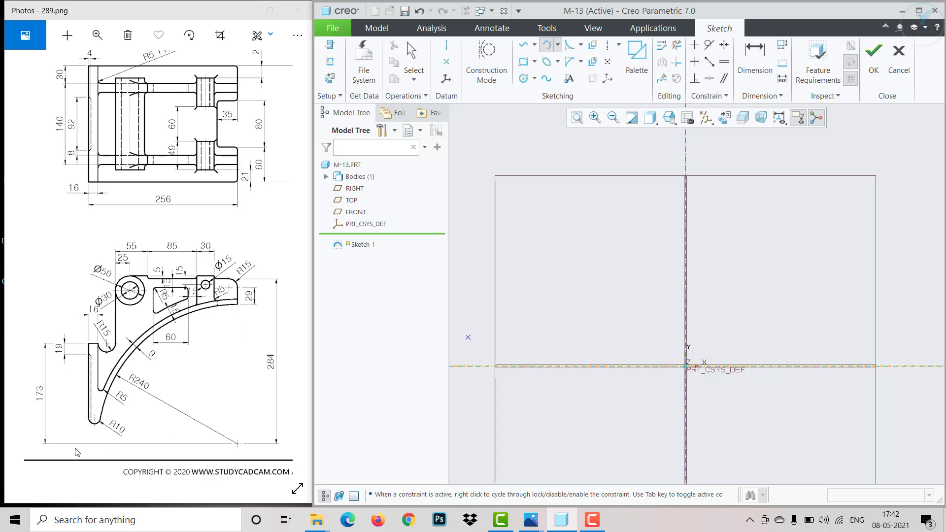
left_click(686, 220)
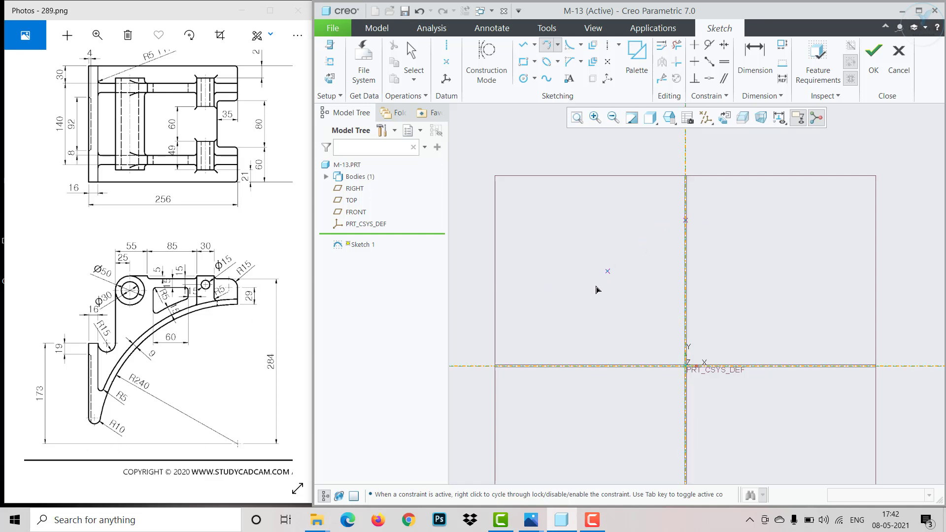
left_click(563, 324)
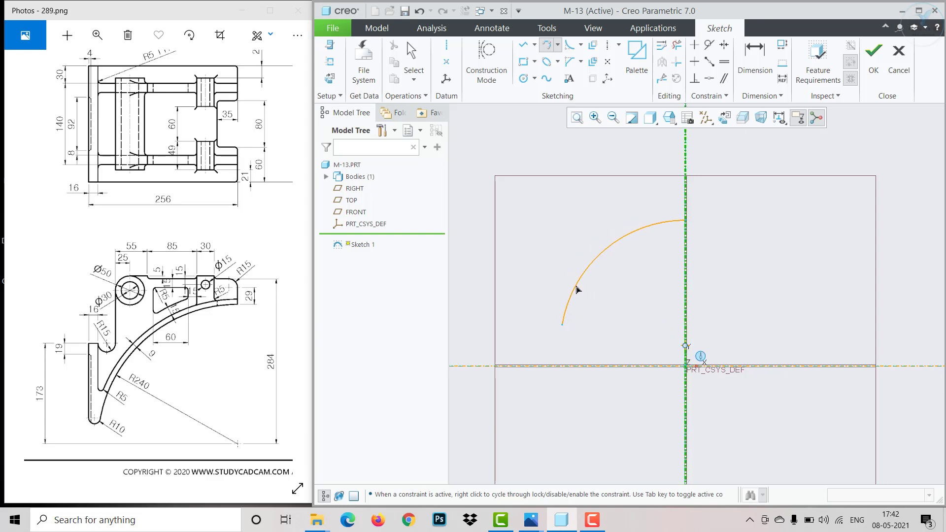
left_click(577, 289)
middle_click(586, 238)
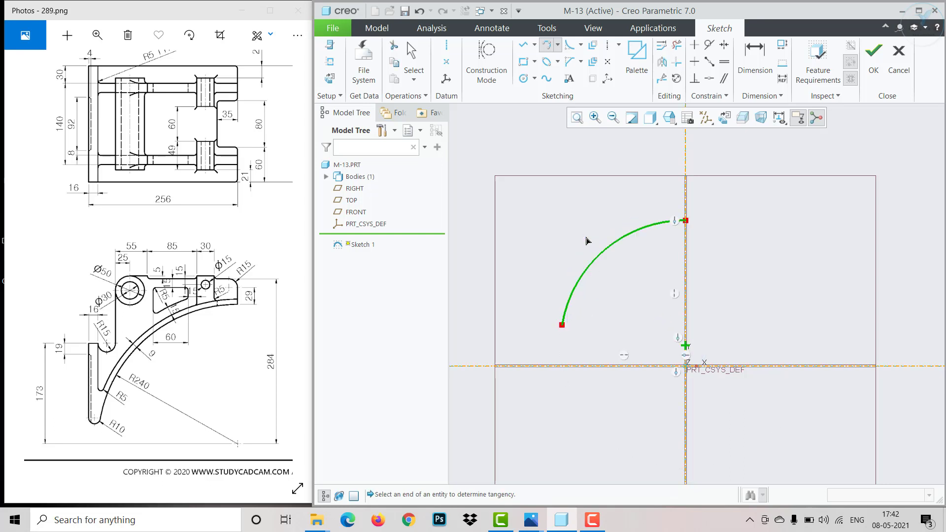
middle_click(586, 238)
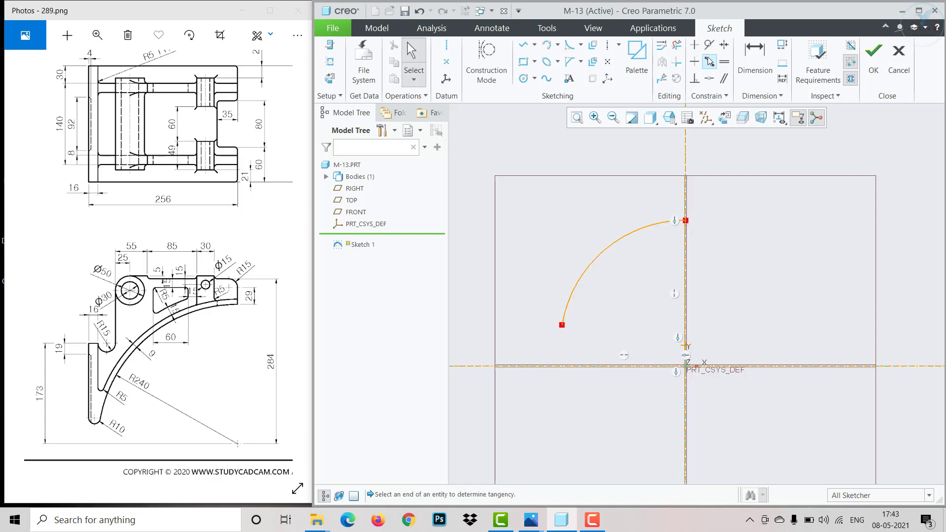
Step: Constrain the arc's center coincident with the horizontal centerline so that it lies at the origin
left_click(709, 78)
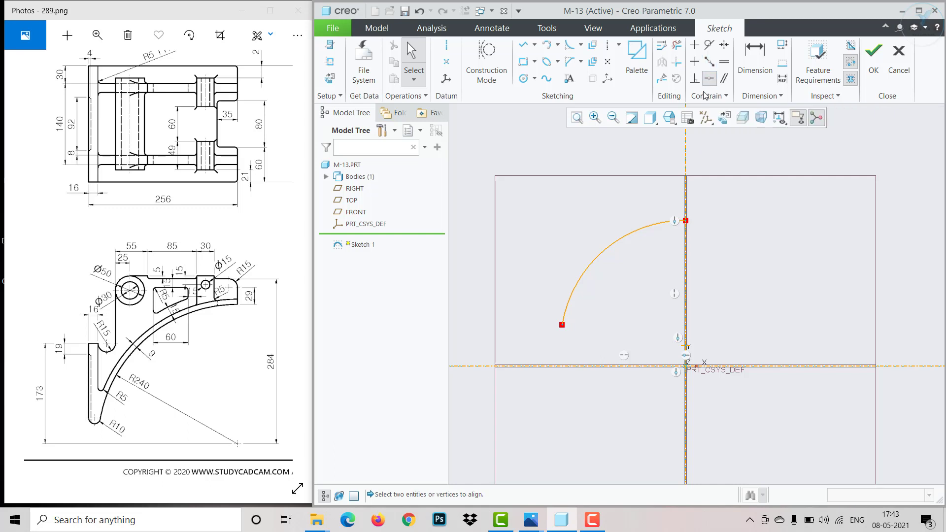
left_click(686, 347)
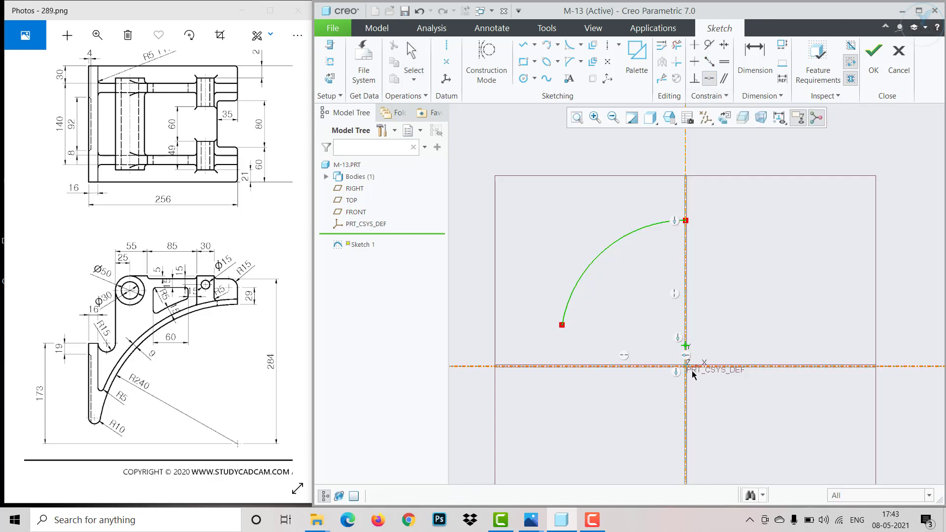
left_click(697, 368)
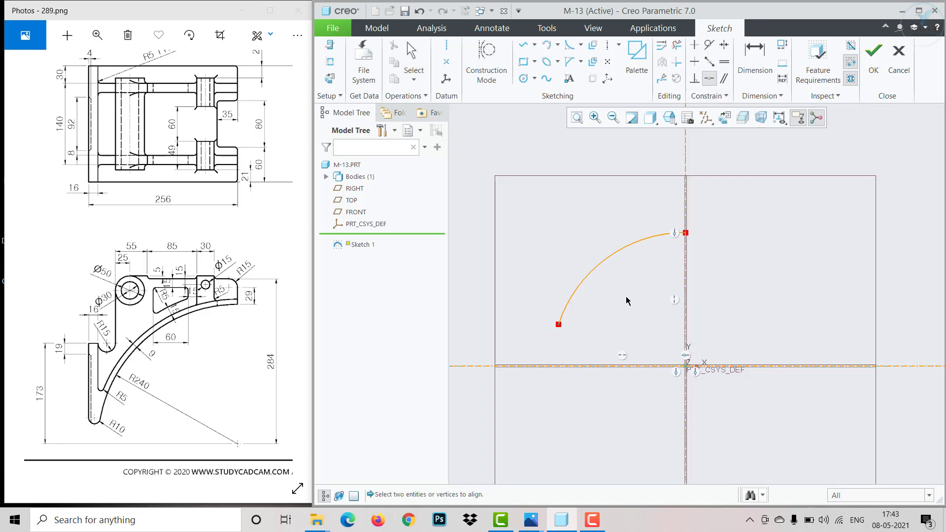
middle_click(611, 257)
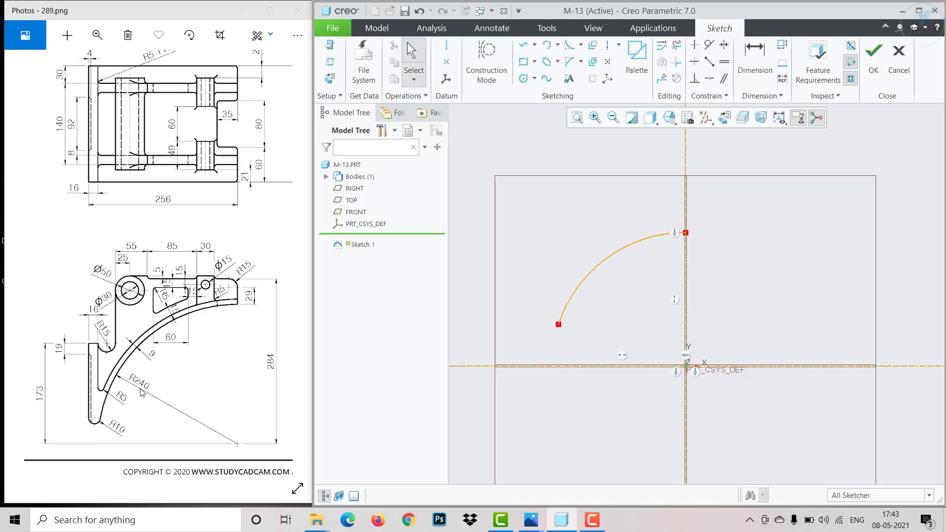
Step: Dimension the arc with a radius of 240 mm
left_click(741, 68)
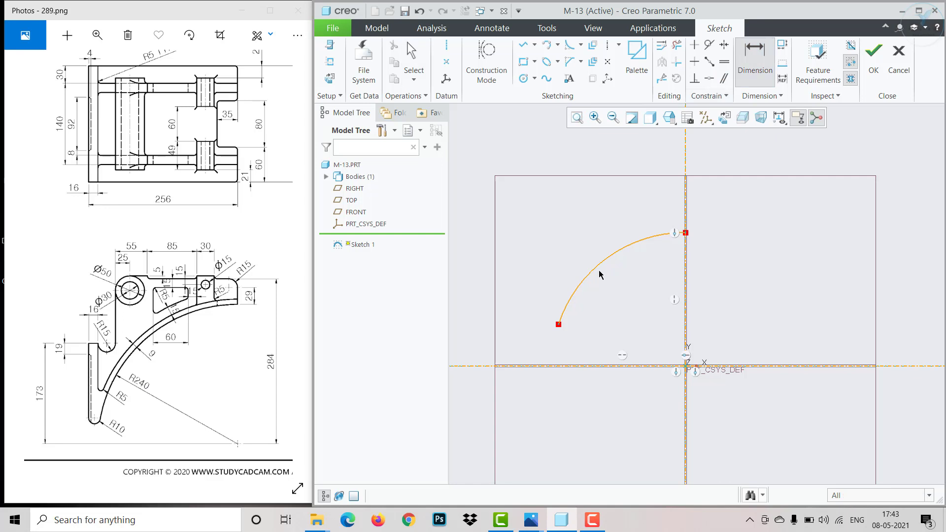
left_click(600, 274)
middle_click(618, 307)
type("240")
key("Return")
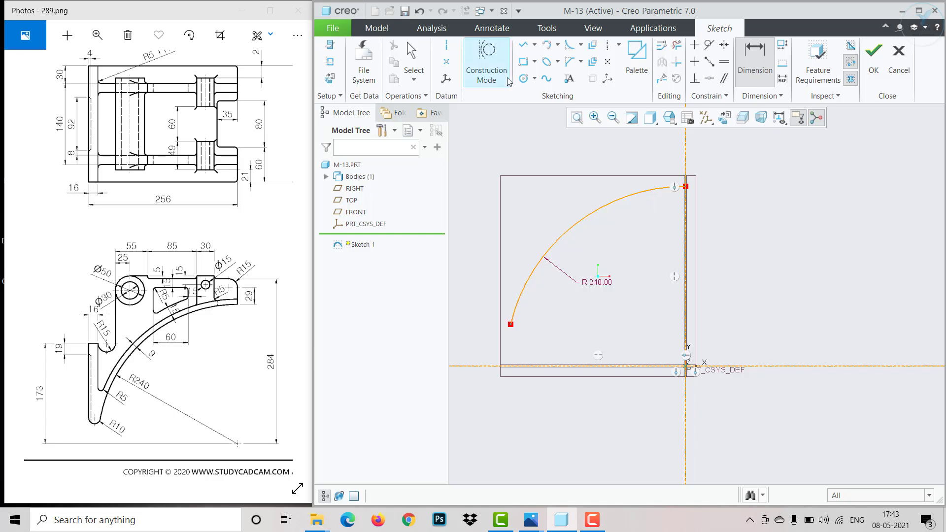
Step: Draw a vertical line left of the arc and connect its lower end to the arc's lower end with a tangent arc
left_click(526, 49)
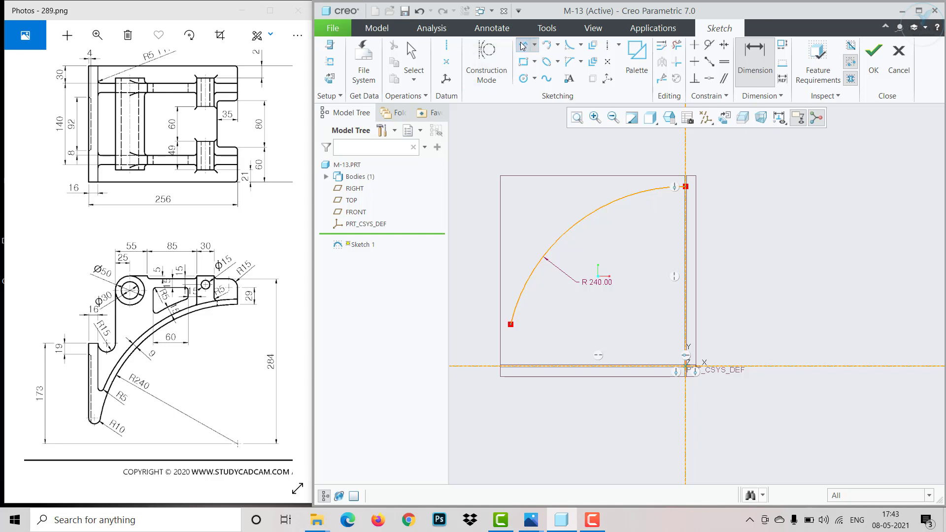
scroll(518, 315, "down", 3)
scroll(506, 316, "up", 5)
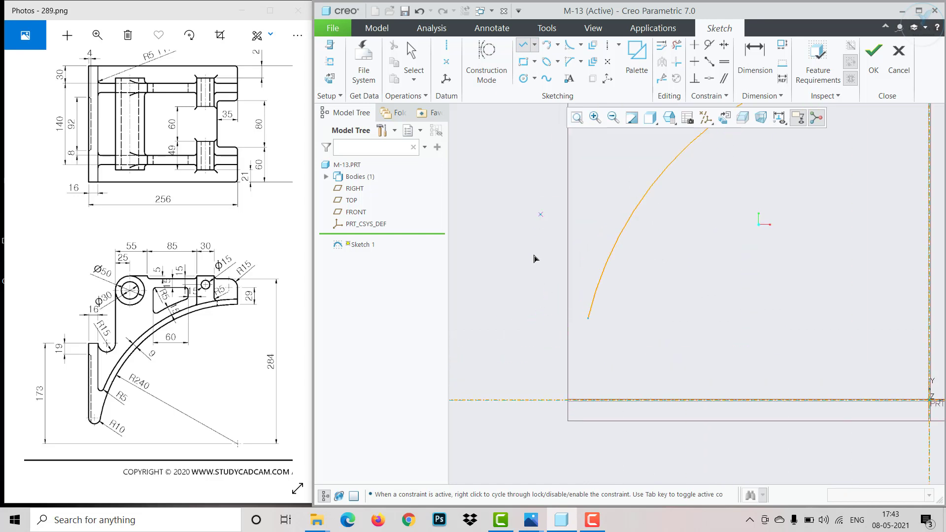
left_click(551, 351)
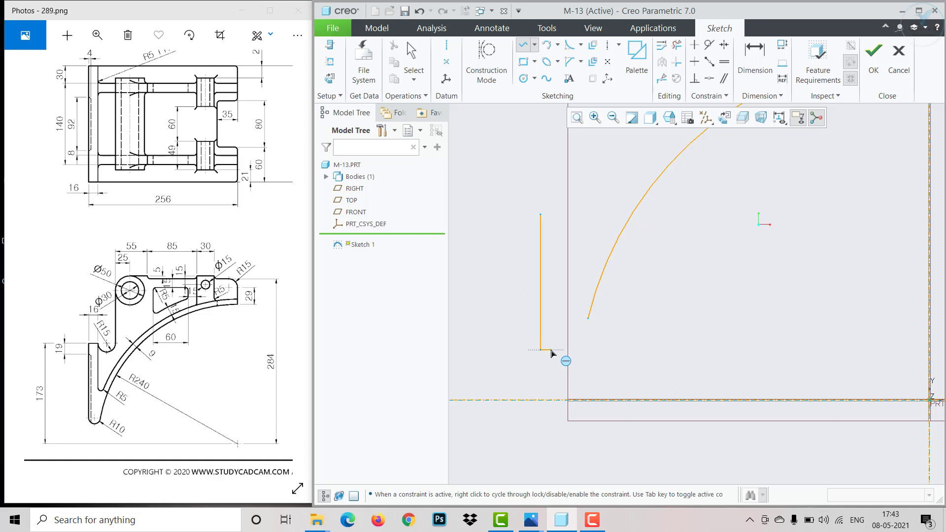
left_click(546, 48)
left_click(540, 350)
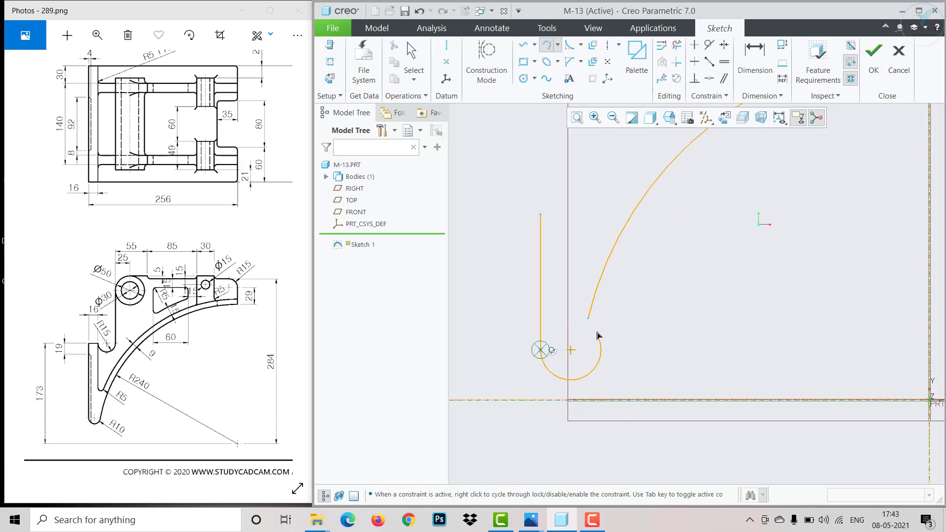
left_click(588, 319)
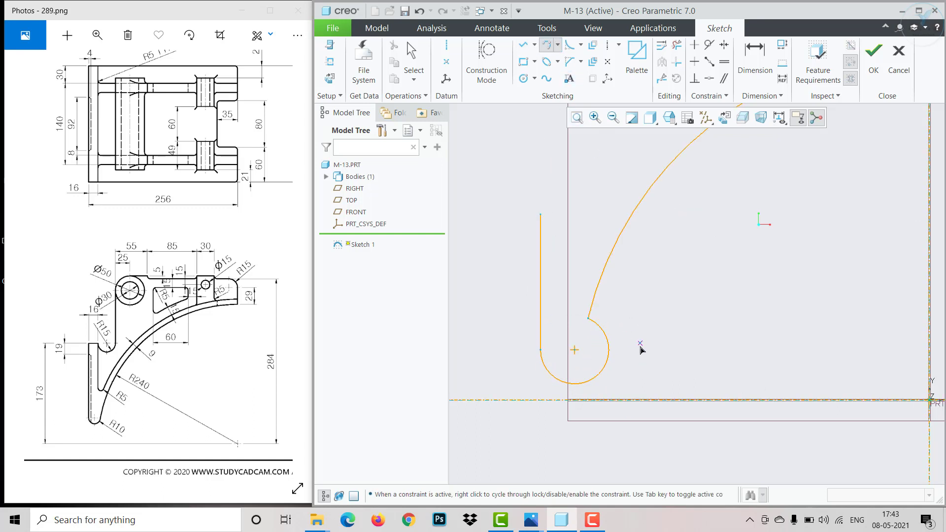
Step: Add a short horizontal line from the vertical line's upper end, followed by a parallel vertical line down toward the large arc
left_click(524, 45)
left_click(541, 213)
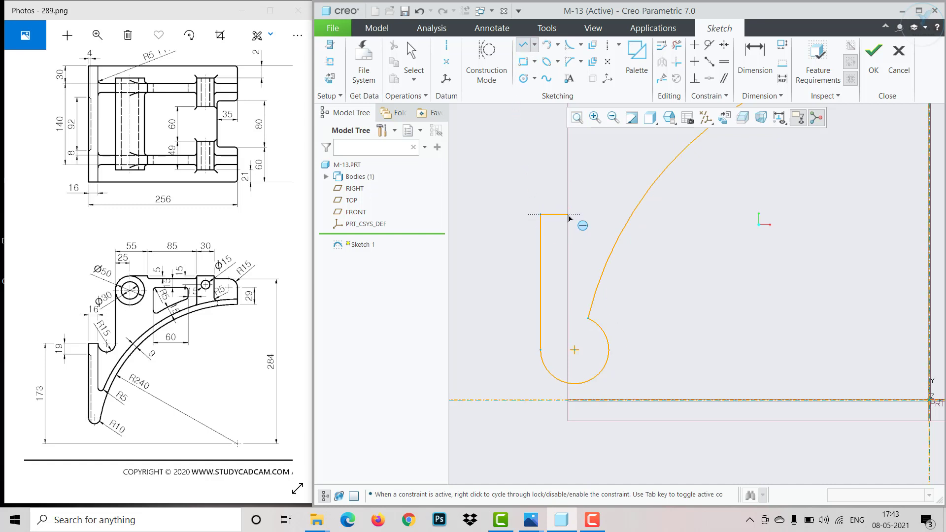
left_click(568, 215)
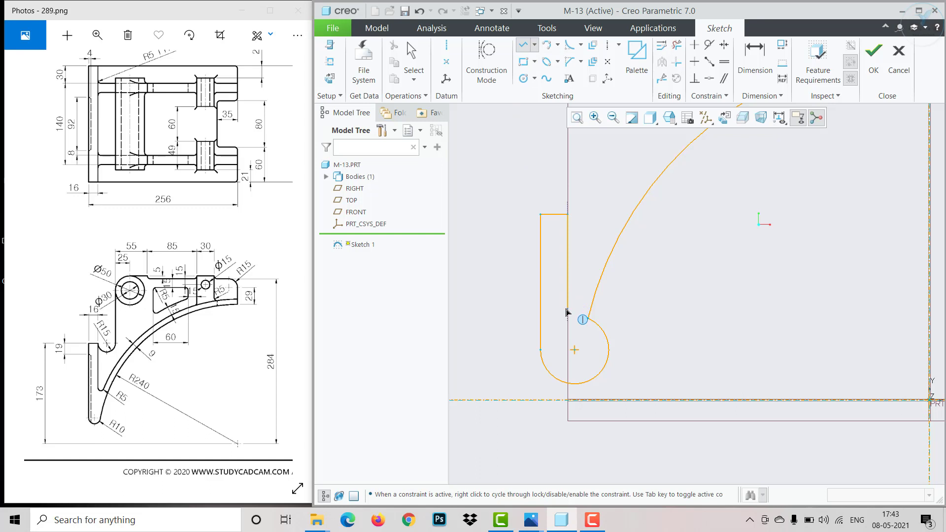
middle_click(579, 287)
middle_click(584, 299)
scroll(584, 299, "up", 5)
left_click(630, 258)
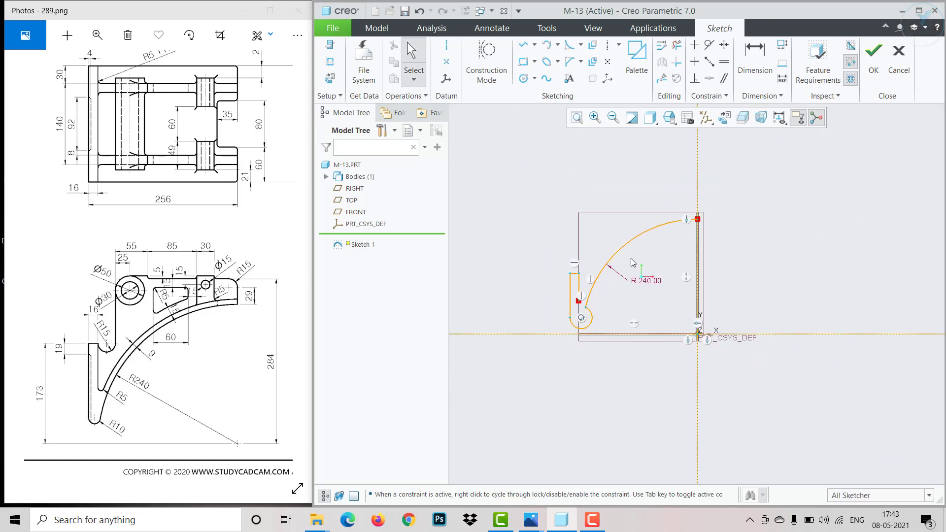
Step: Offset the R240 arc outward by 9 mm as a single entity
scroll(631, 257, "down", 2)
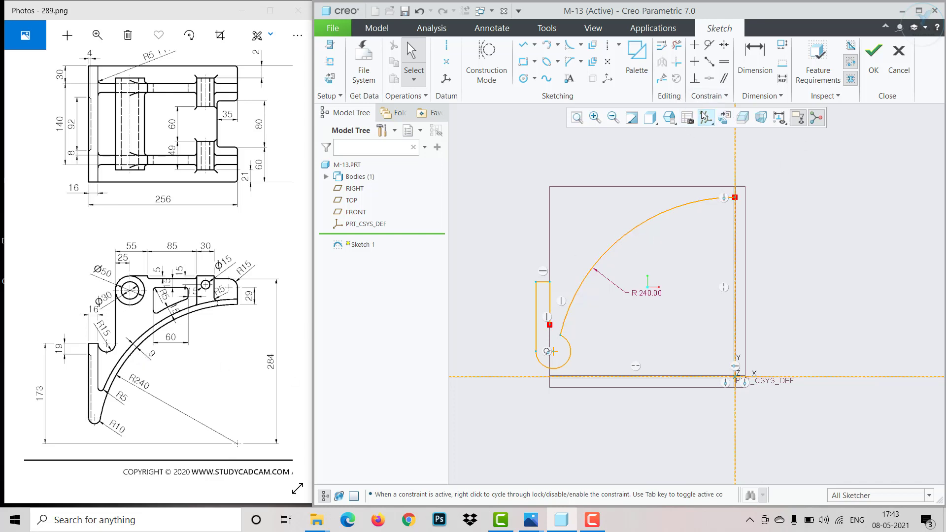
left_click(595, 48)
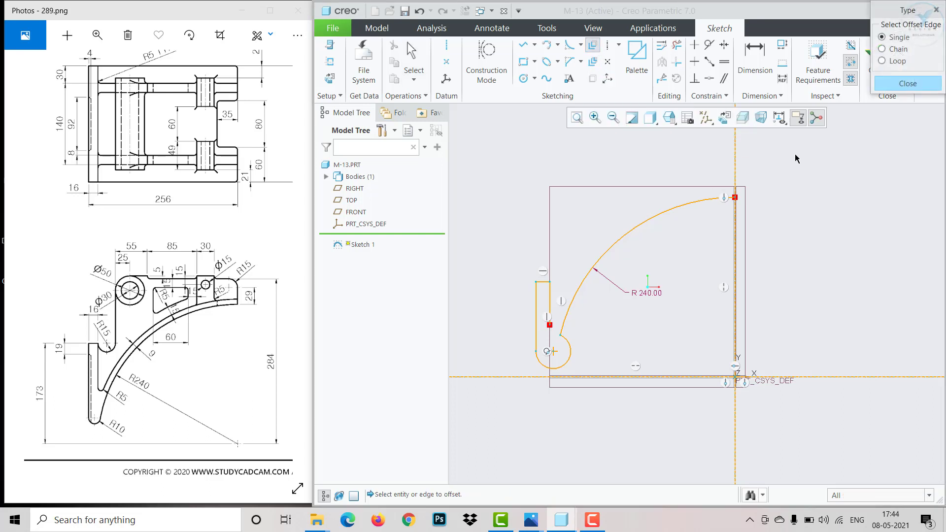
left_click(675, 211)
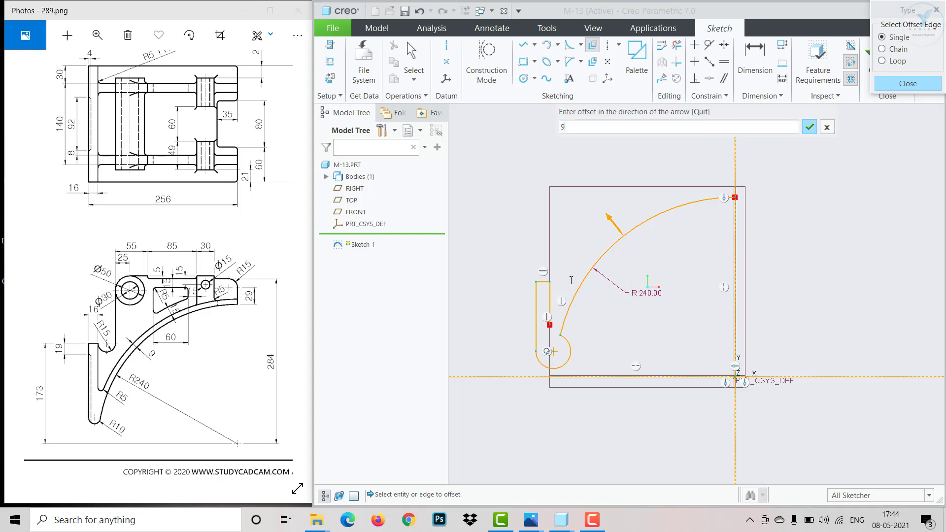
type("9")
key("Return")
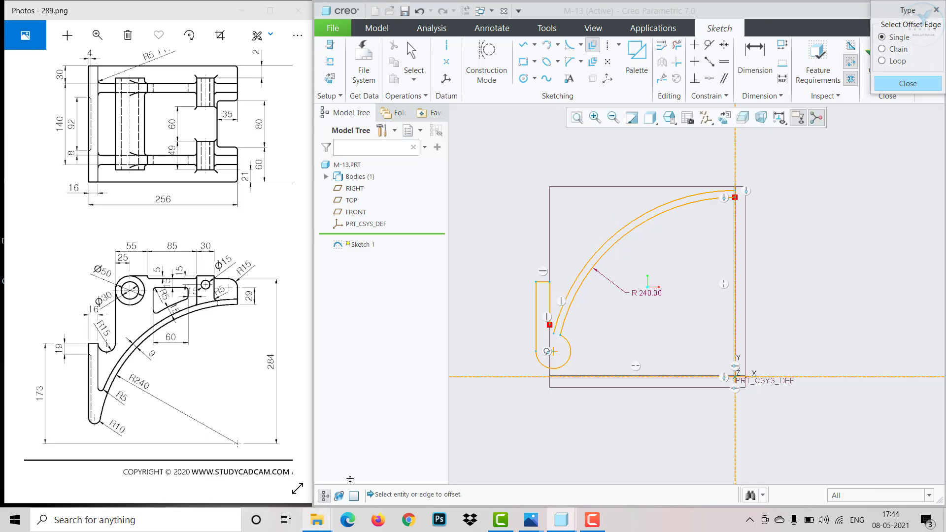
left_click(918, 84)
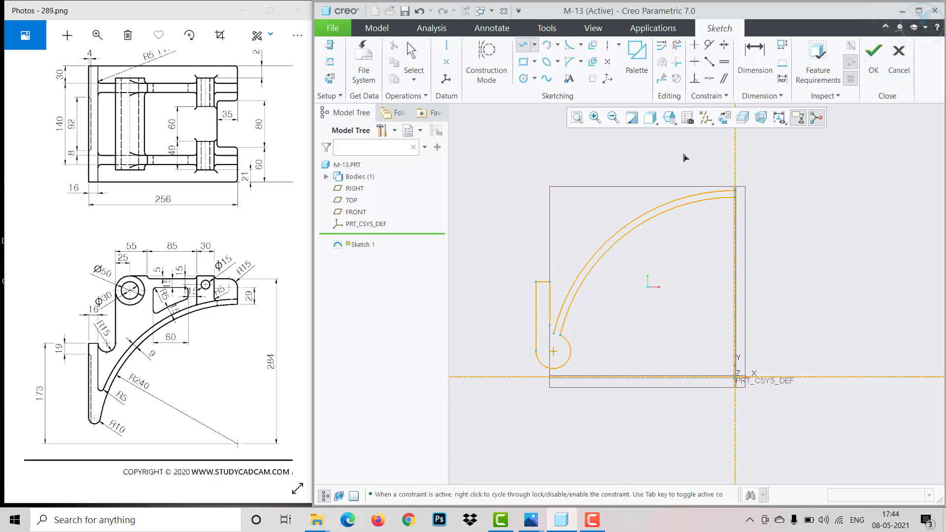
scroll(762, 214, "up", 3)
left_click(707, 177)
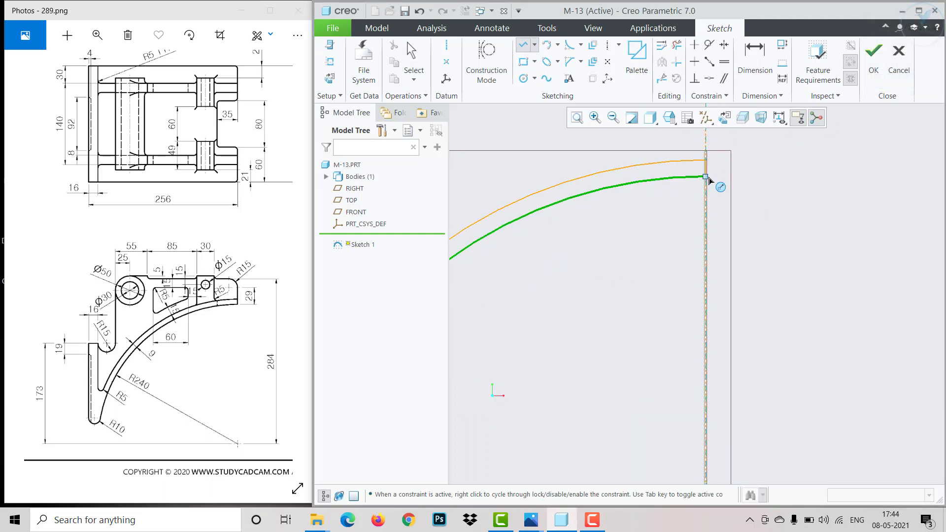
scroll(752, 242, "down", 3)
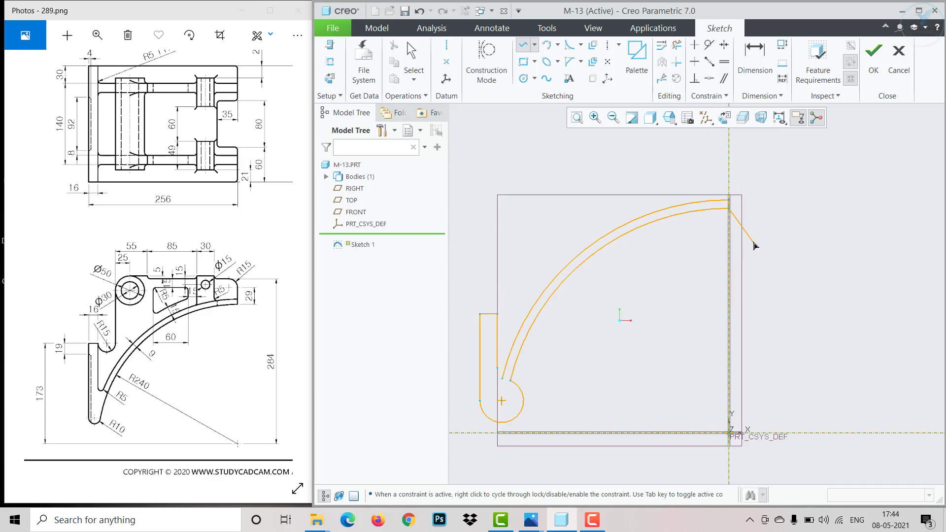
middle_click(754, 243)
Step: Drag the lower end of the inner vertical line downward to lengthen the line
scroll(678, 308, "down", 3)
scroll(590, 348, "up", 6)
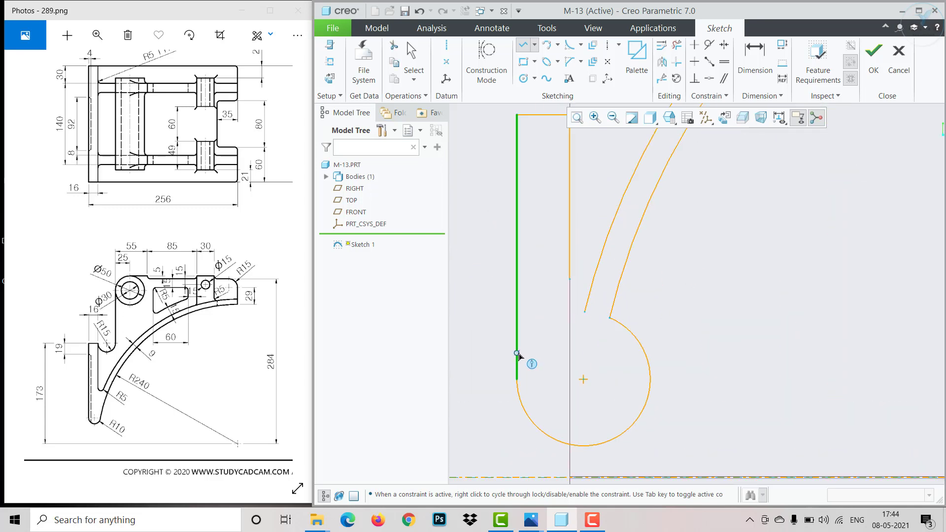
middle_click(573, 316)
left_click_drag(570, 280, 574, 341)
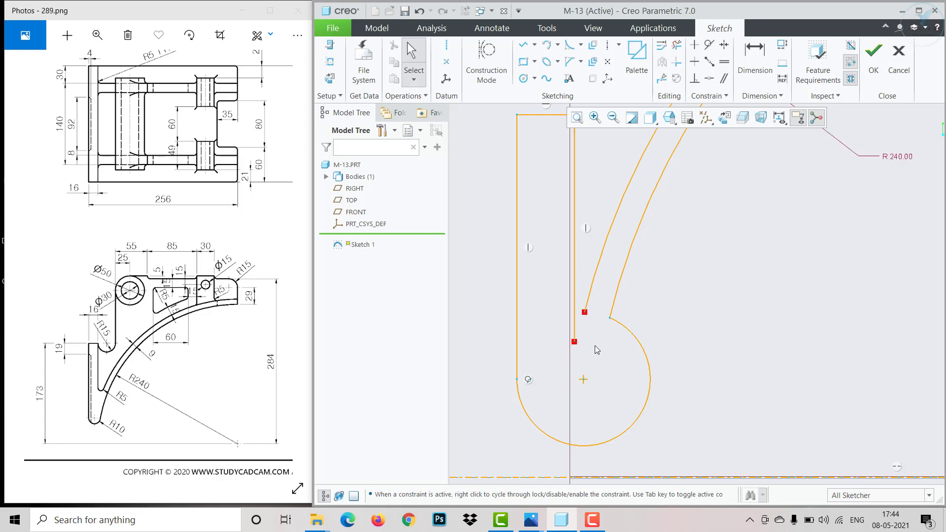
Step: Dimension the width of the upright strip between its two vertical lines as 16 mm
scroll(595, 345, "up", 4)
left_click(741, 71)
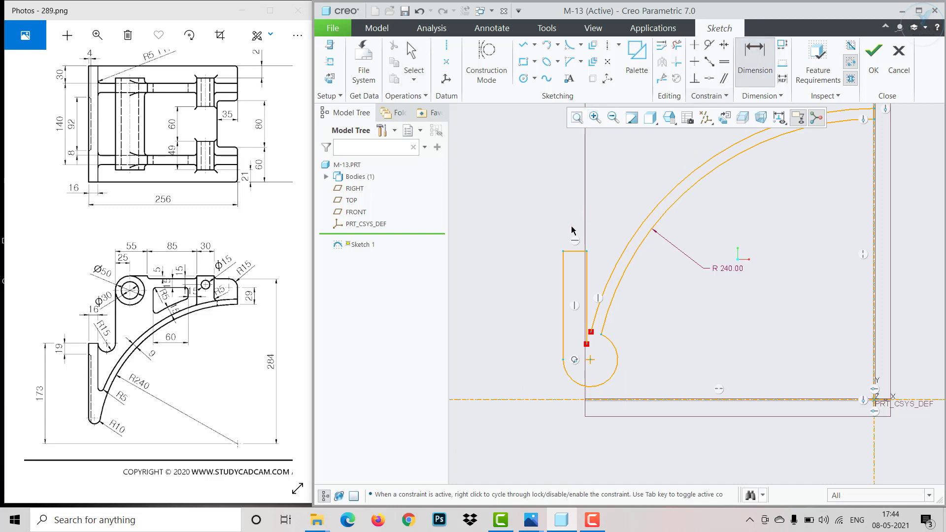
middle_click(550, 231)
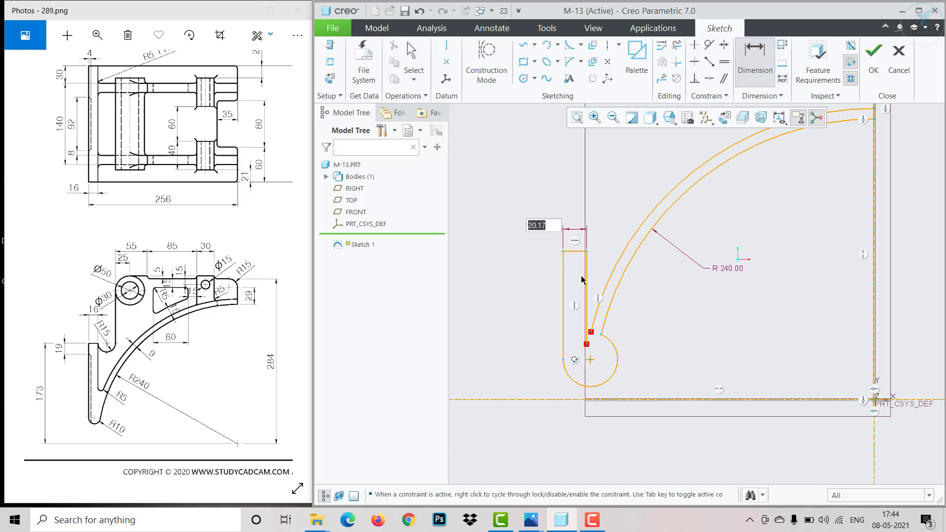
type("16")
key("Return")
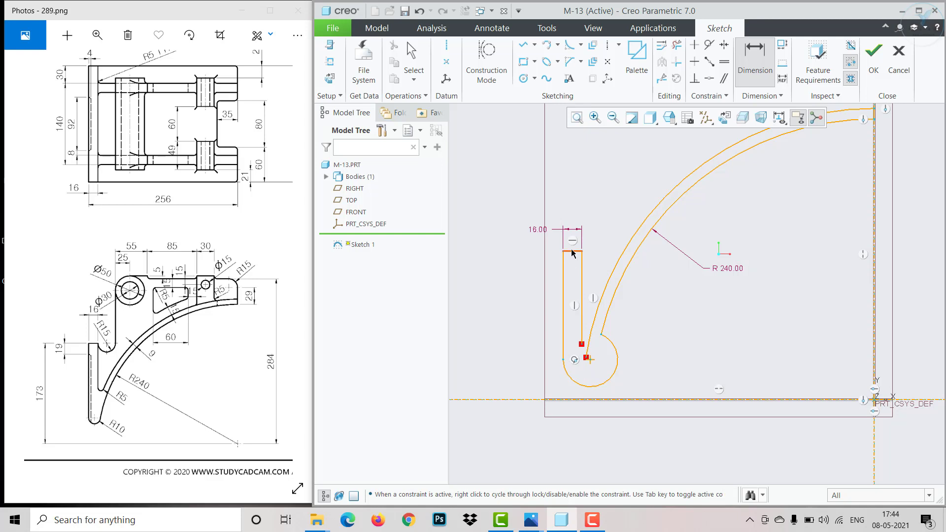
Step: Dimension the strip's top edge at a height of 173 mm above the horizontal reference
left_click(547, 400)
middle_click(516, 364)
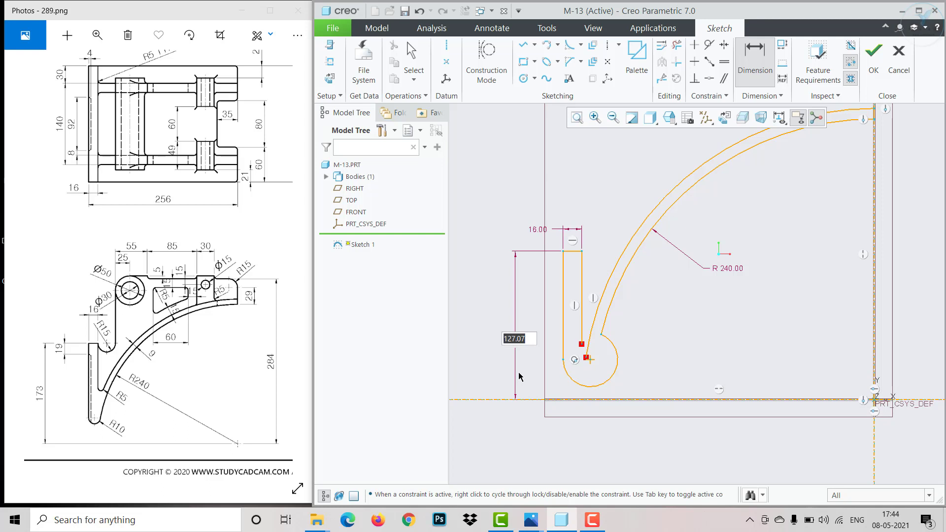
type("173")
key("Return")
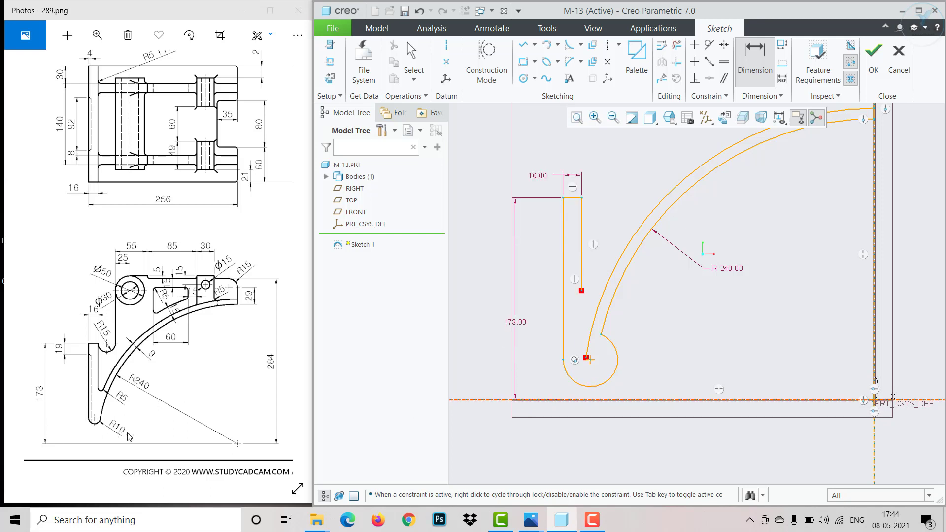
Step: Make the bottom arc tangent to the R240 arc and drag the inner vertical line's lower end further down
scroll(596, 398, "down", 2)
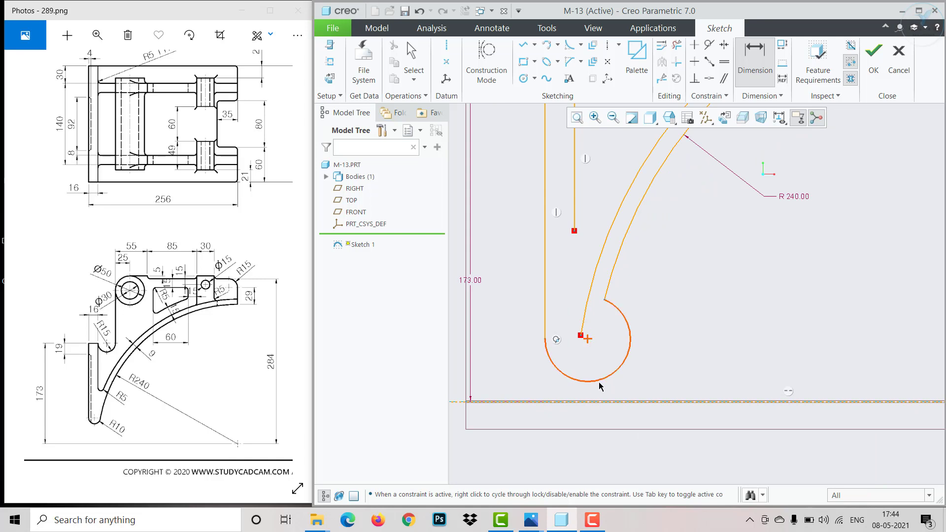
middle_click(599, 382)
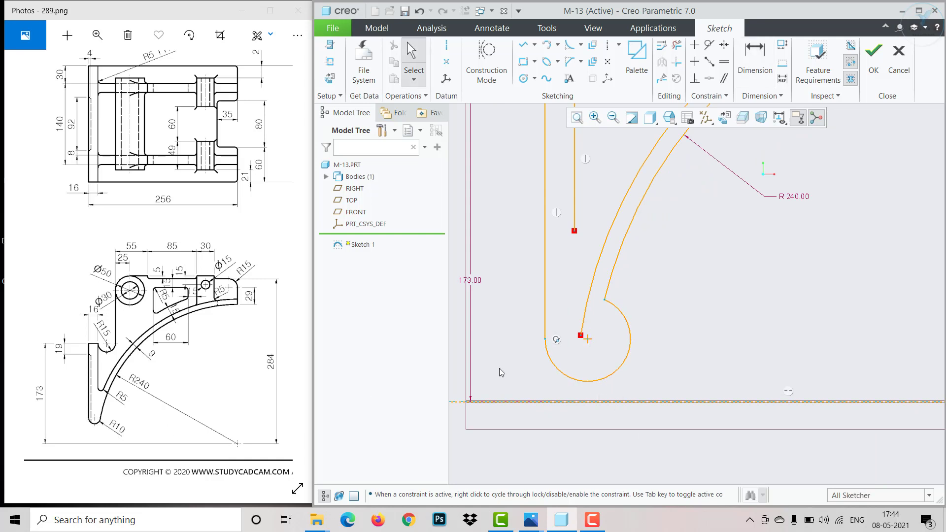
left_click(709, 45)
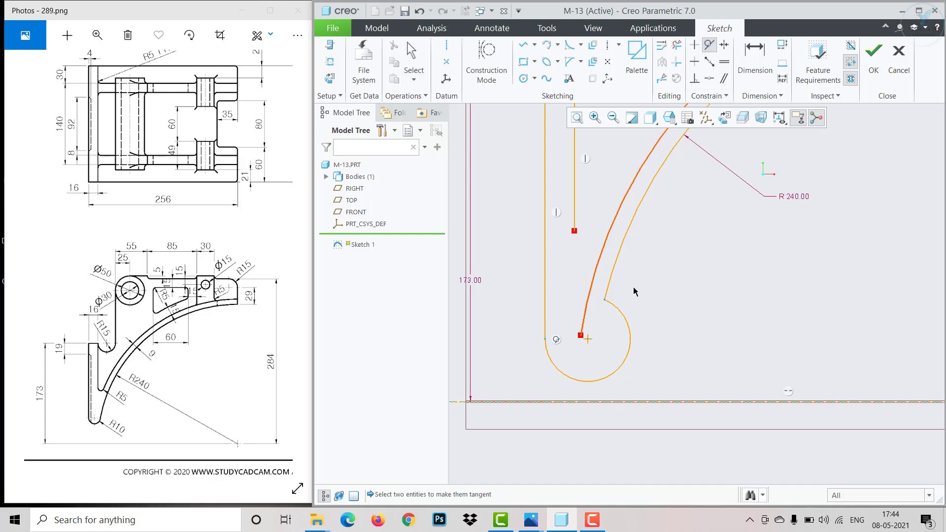
left_click(610, 280)
left_click(620, 312)
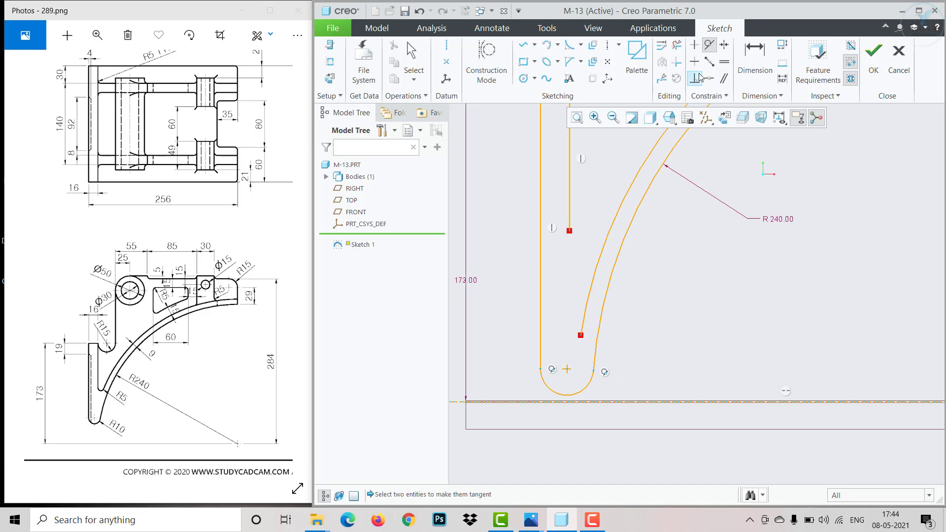
middle_click(575, 286)
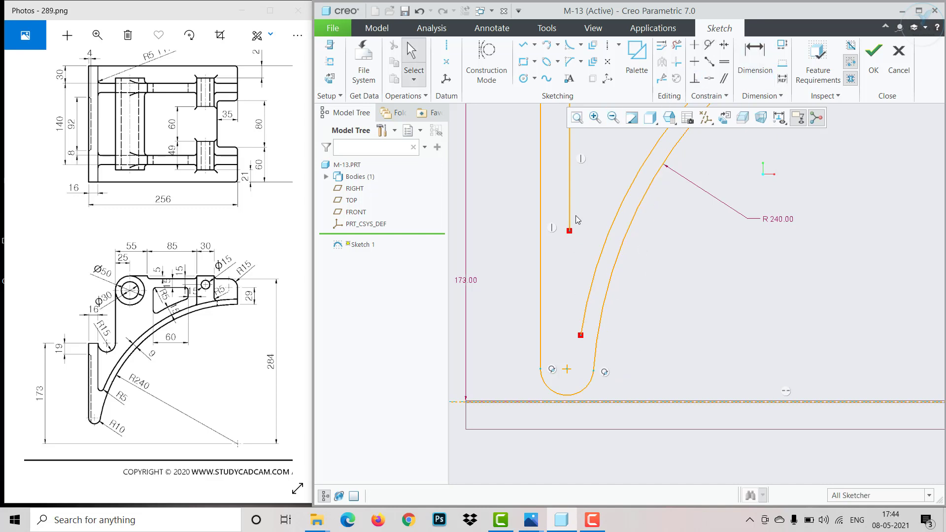
mouse_move(568, 231)
left_mouse_down()
mouse_move(568, 366)
mouse_move(566, 340)
mouse_move(577, 327)
left_mouse_up()
scroll(650, 328, "up", 6)
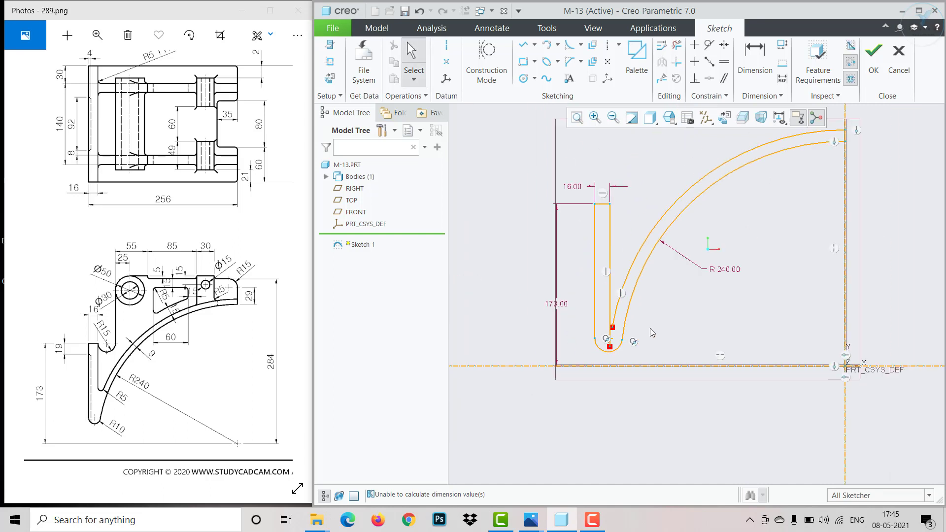
Step: Dimension the gap between the R240 arc and its outer offset arc as 9 mm
scroll(695, 227, "down", 4)
scroll(810, 228, "down", 2)
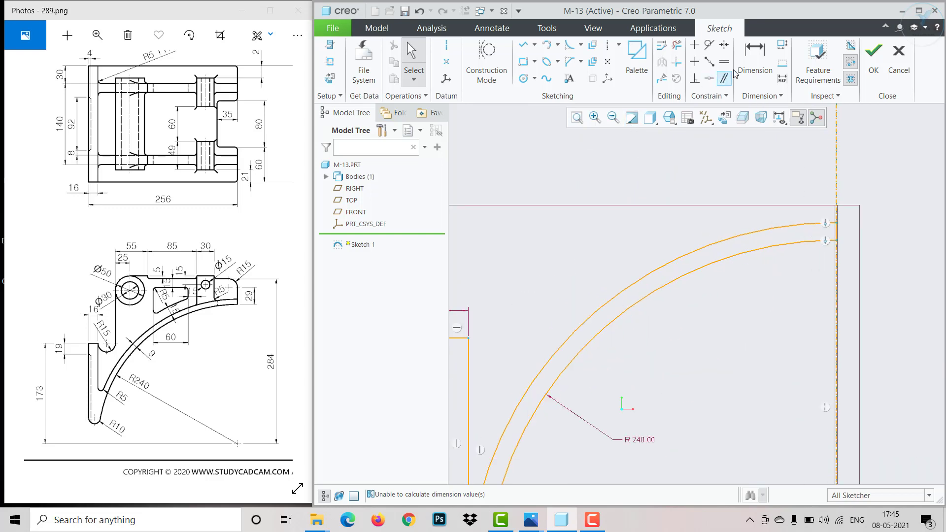
left_click(754, 55)
left_click(742, 253)
left_click(718, 242)
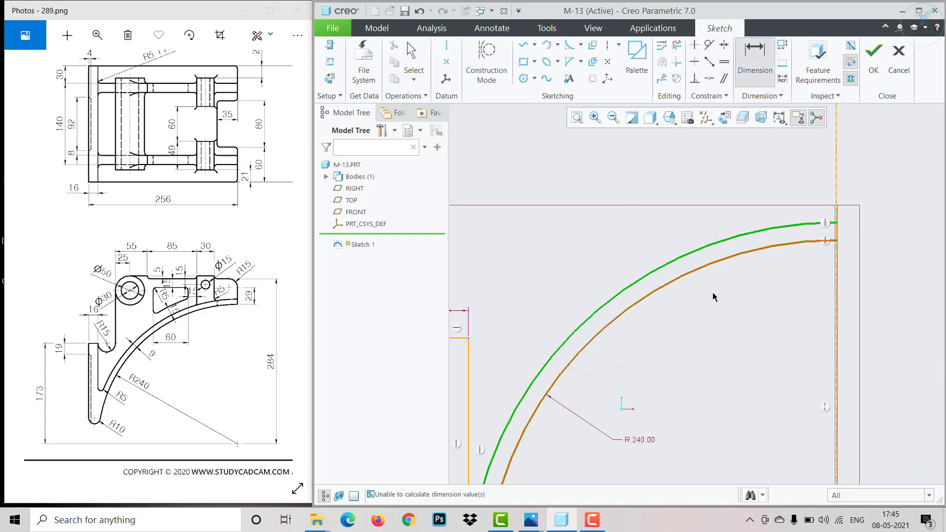
middle_click(709, 294)
type("9")
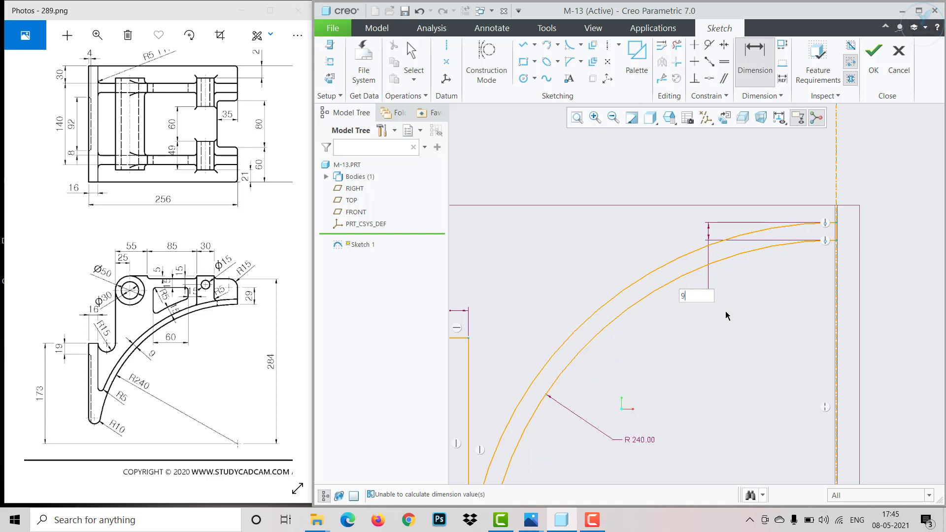
key("Return")
Step: Try to dimension the bottom arc with a radius of 10 mm
scroll(692, 349, "up", 4)
scroll(596, 438, "down", 4)
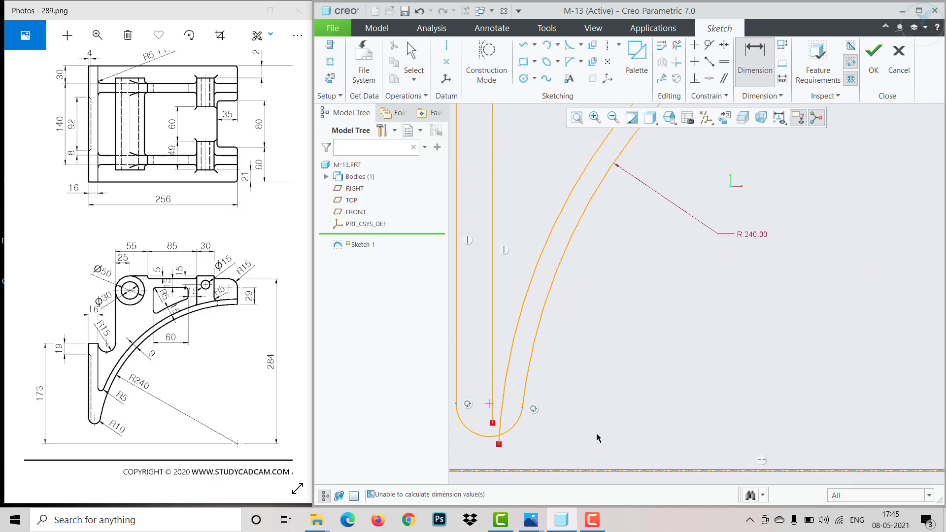
left_click(516, 430)
middle_click(535, 445)
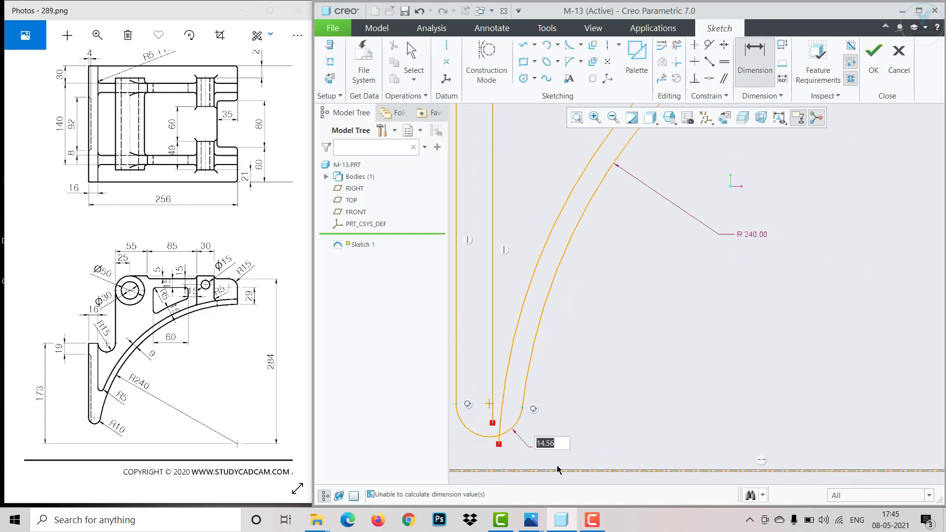
type("10")
key("Return")
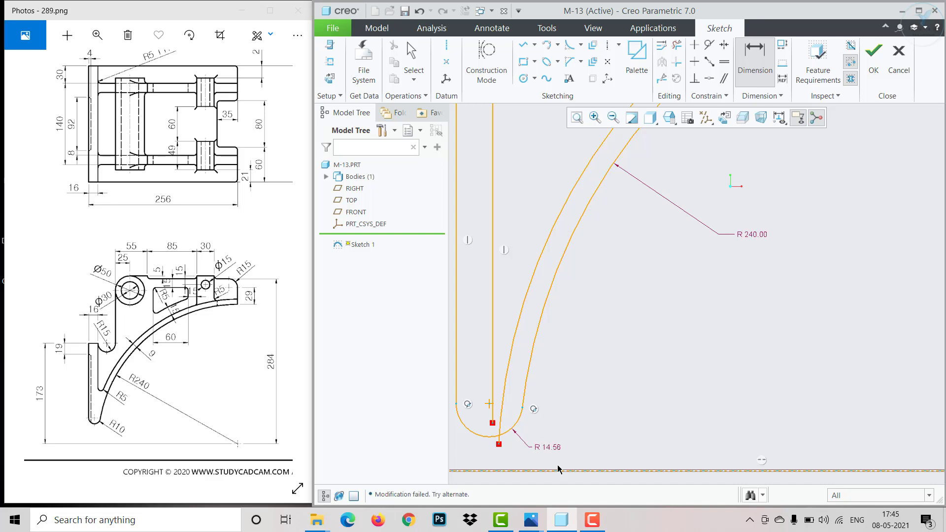
middle_click(583, 420)
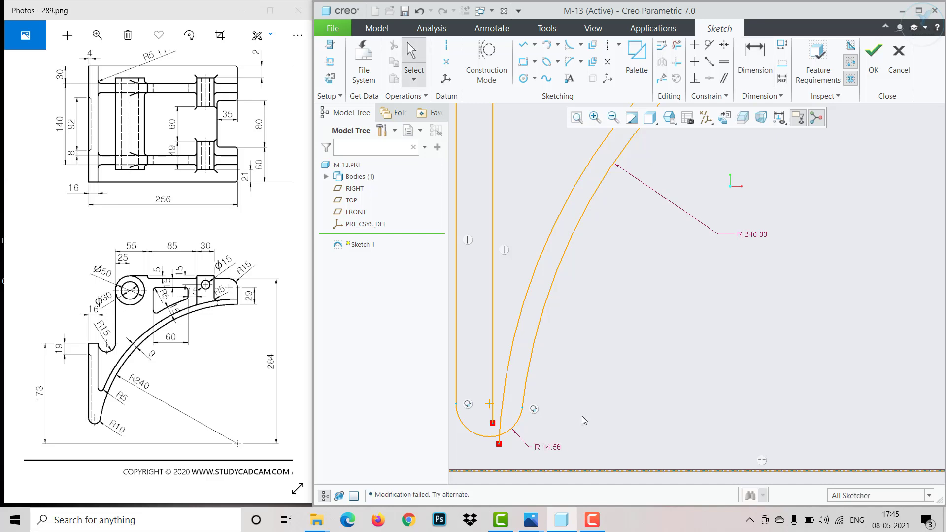
Step: Delete the radius dimension from the bottom arc
scroll(583, 421, "up", 2)
scroll(542, 447, "down", 2)
left_click(572, 432)
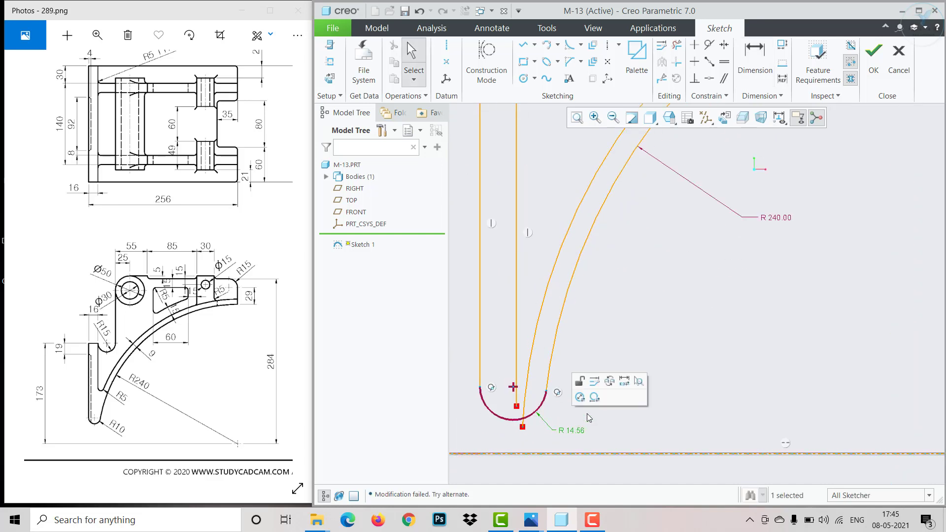
left_click(604, 356)
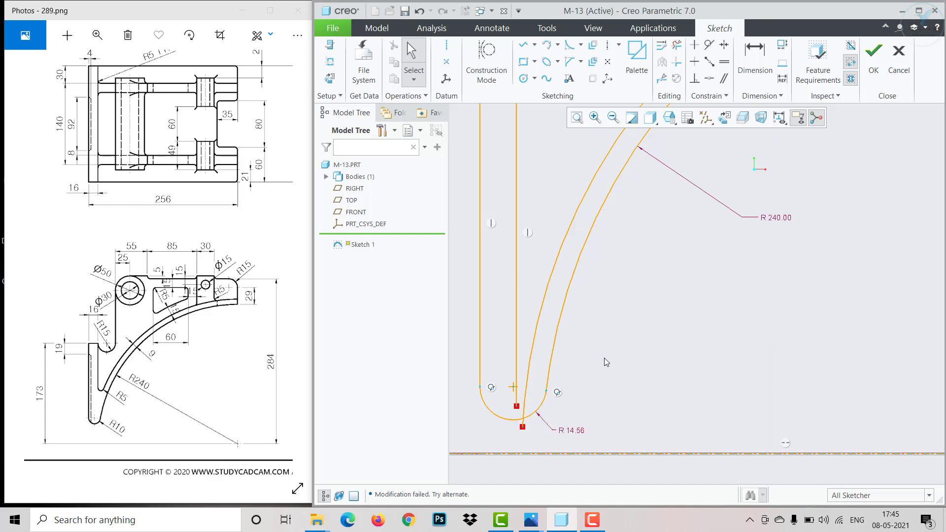
left_click(572, 432)
key("Delete")
Step: Shorten the outer offset arc by dragging its lower end upward, clear of the bottom arc
scroll(614, 409, "up", 3)
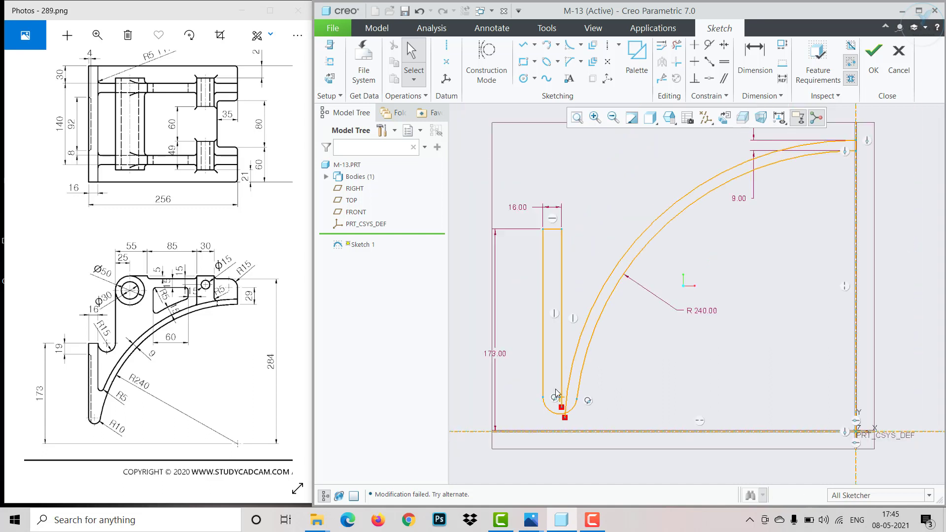
scroll(571, 443, "down", 3)
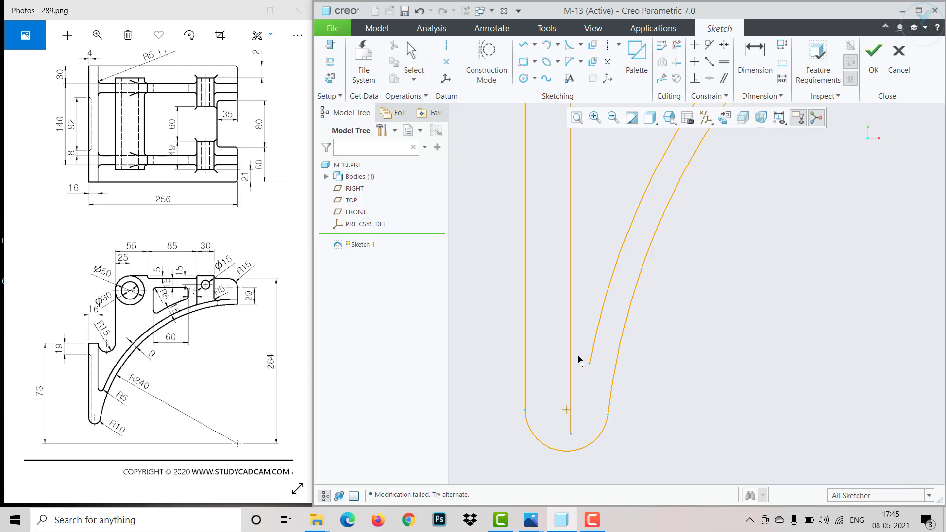
scroll(590, 382, "up", 4)
scroll(587, 370, "down", 3)
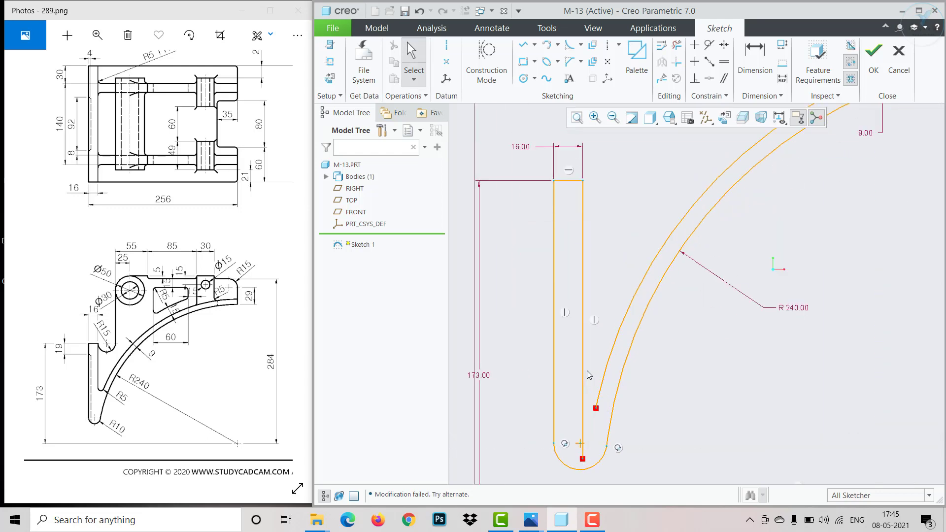
Step: Constrain the outer arc's lower endpoint to be coincident with the inner vertical line
scroll(568, 342, "up", 2)
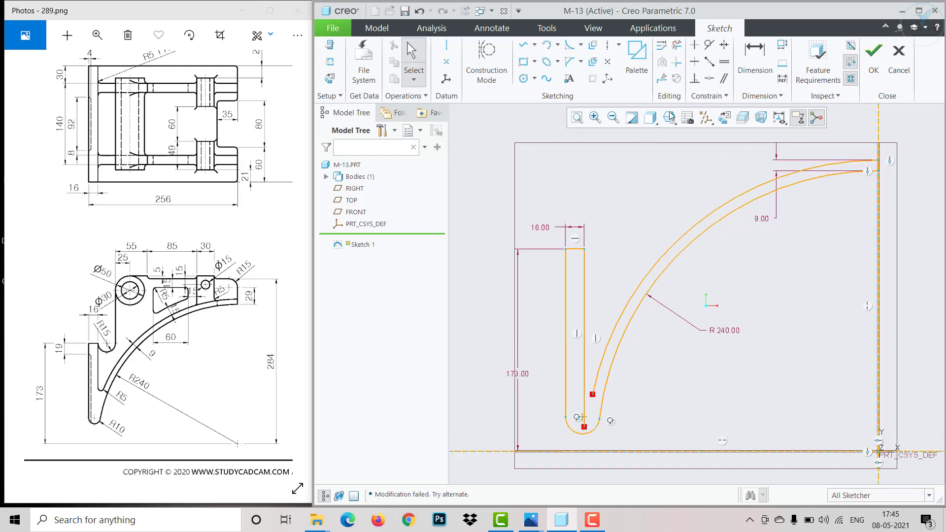
left_click(709, 78)
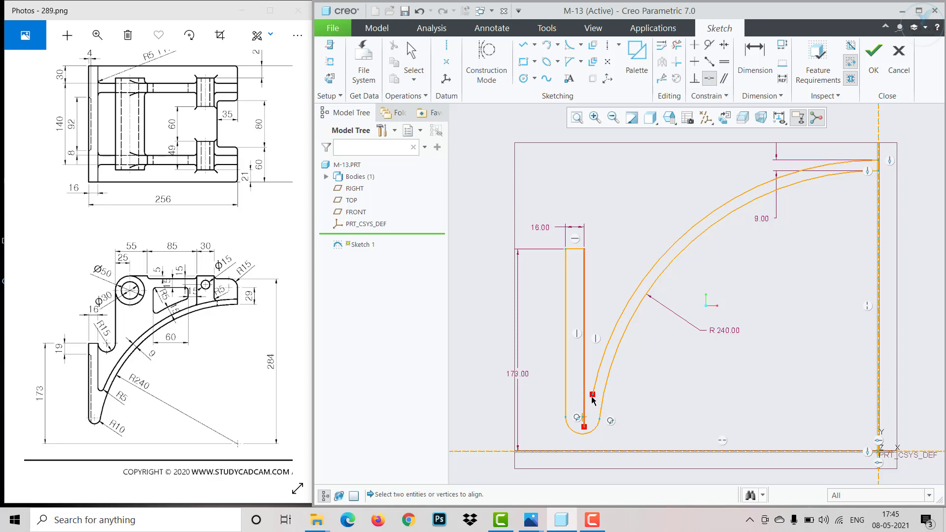
left_click(592, 395)
middle_click(642, 399)
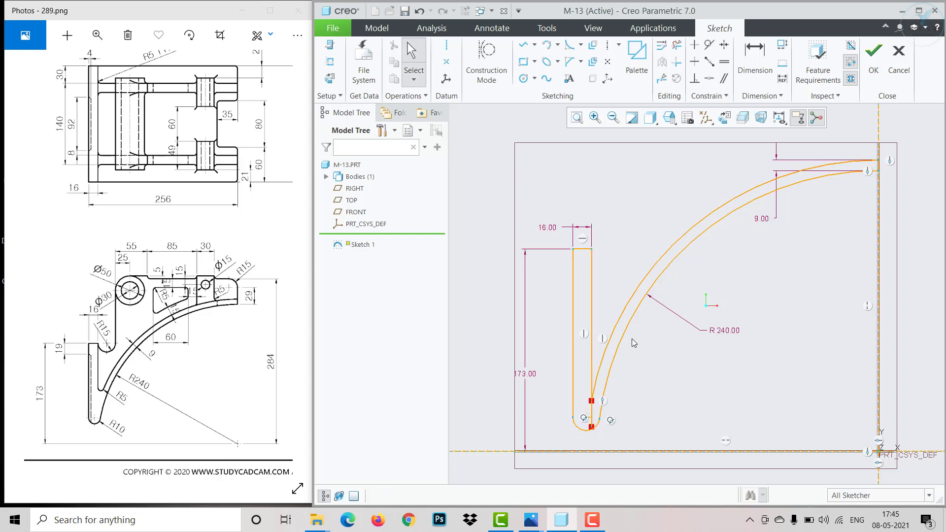
Step: Trim the part of the inner vertical line that extends below the outer arc's endpoint
left_click(676, 44)
scroll(610, 407, "down", 2)
scroll(580, 430, "down", 1)
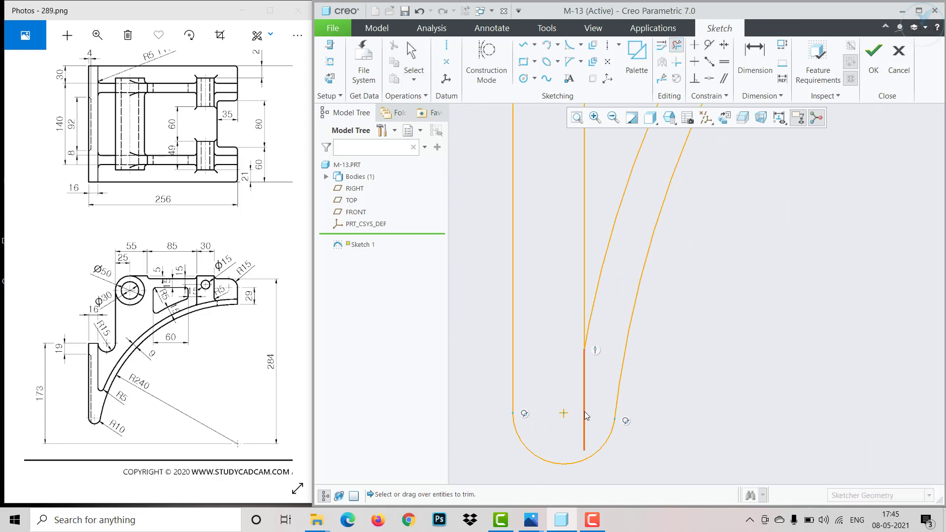
left_click(581, 421)
middle_click(586, 415)
Step: Try to round the sharp corner between the inner vertical line and the outer offset arc with a circular fillet
scroll(586, 415, "up", 4)
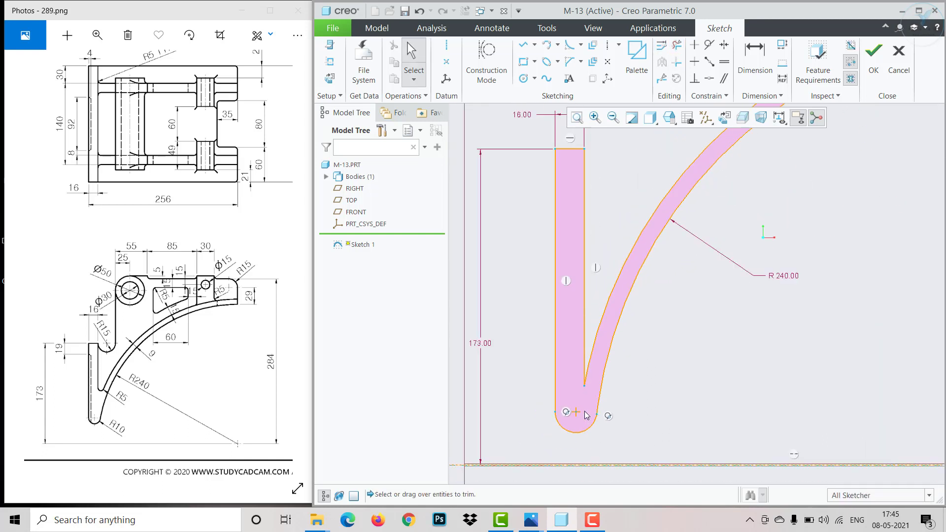
left_click(570, 44)
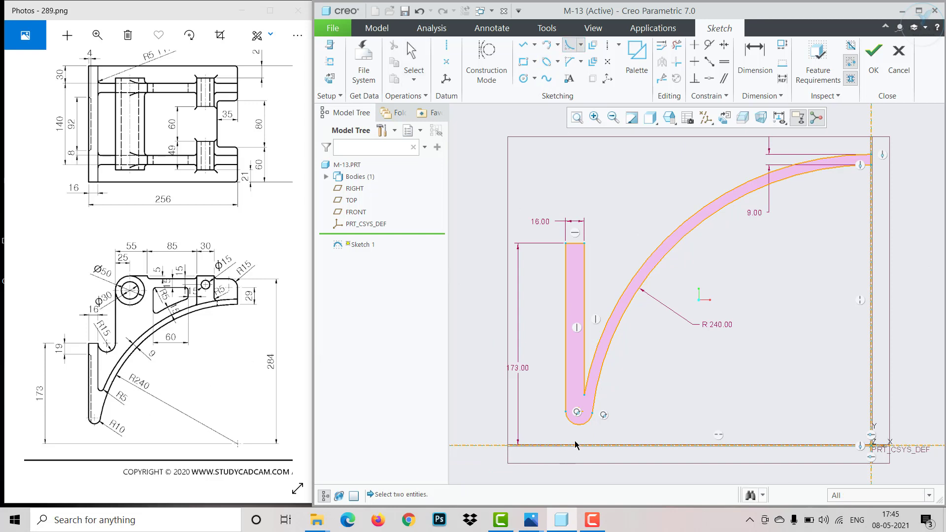
scroll(580, 417, "down", 3)
left_click(590, 337)
left_click(586, 332)
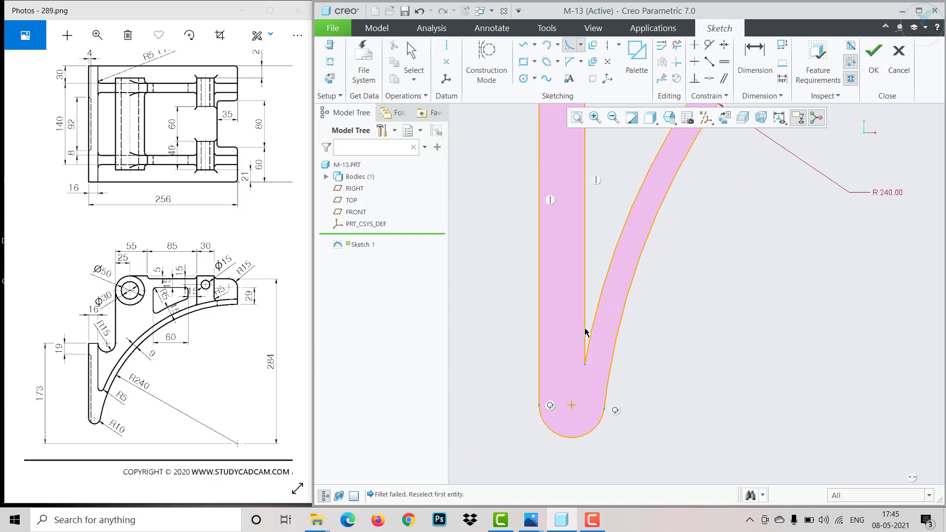
scroll(604, 337, "up", 2)
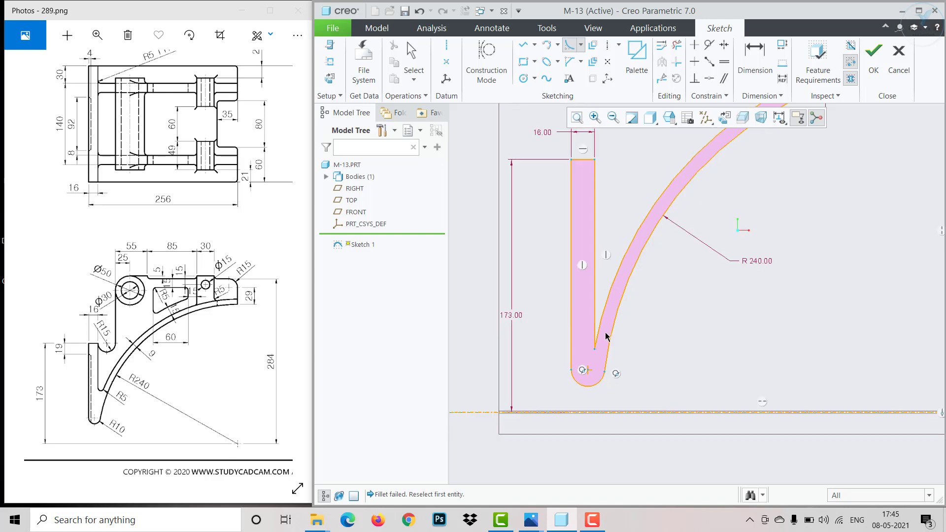
scroll(606, 337, "up", 2)
scroll(601, 338, "down", 1)
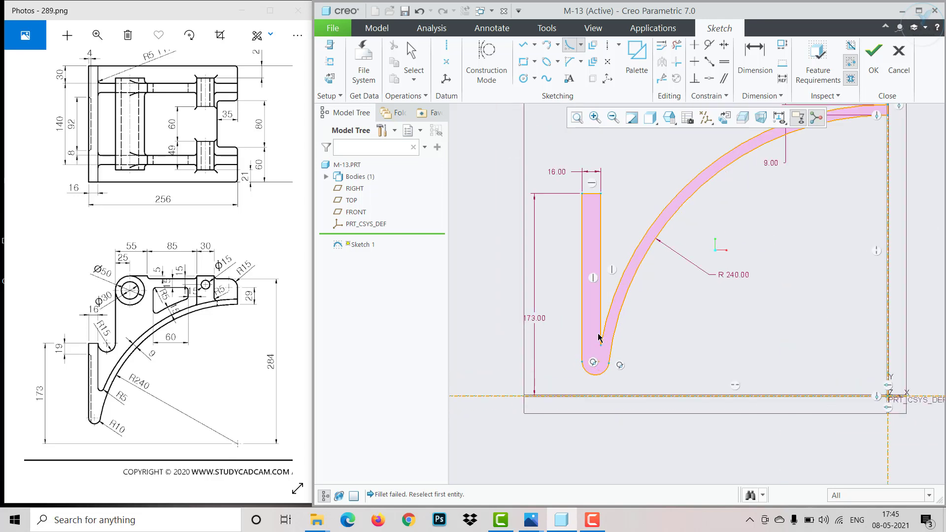
Step: Try to round the same corner with a Circular Trim fillet between the inner vertical line and the outer arc
left_click(582, 46)
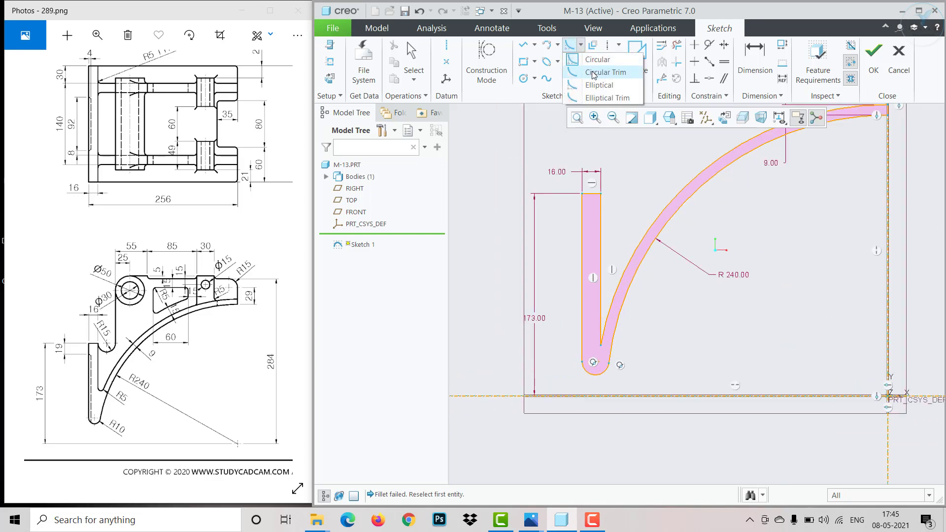
left_click(593, 73)
scroll(600, 308, "down", 2)
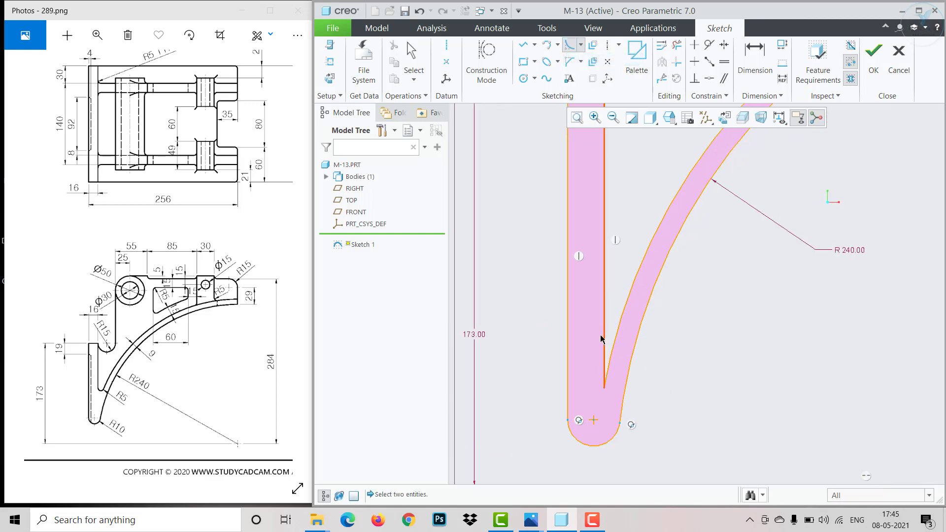
left_click(602, 344)
left_click(612, 343)
scroll(601, 371, "up", 2)
Step: Sketch a small arc bulging downward between the inner vertical line and the outer offset arc, above their shared endpoint
left_click(545, 45)
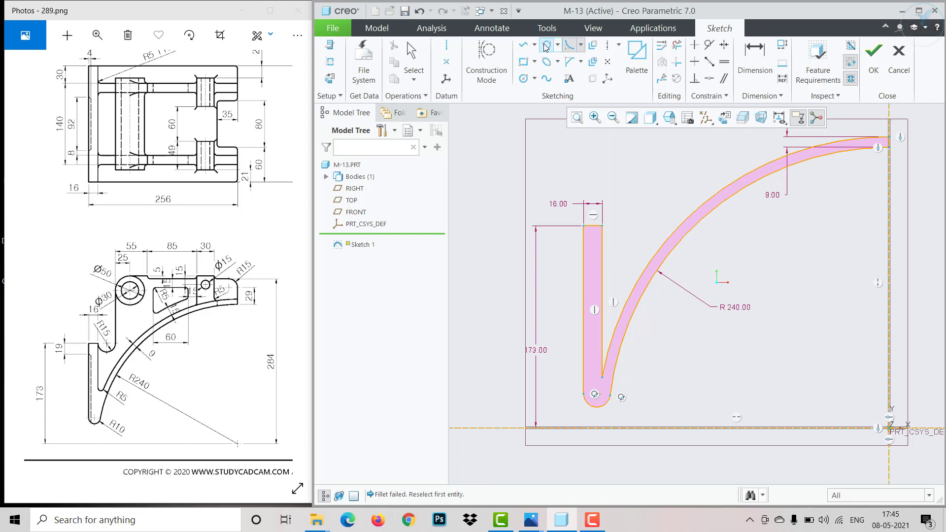
scroll(621, 352, "down", 3)
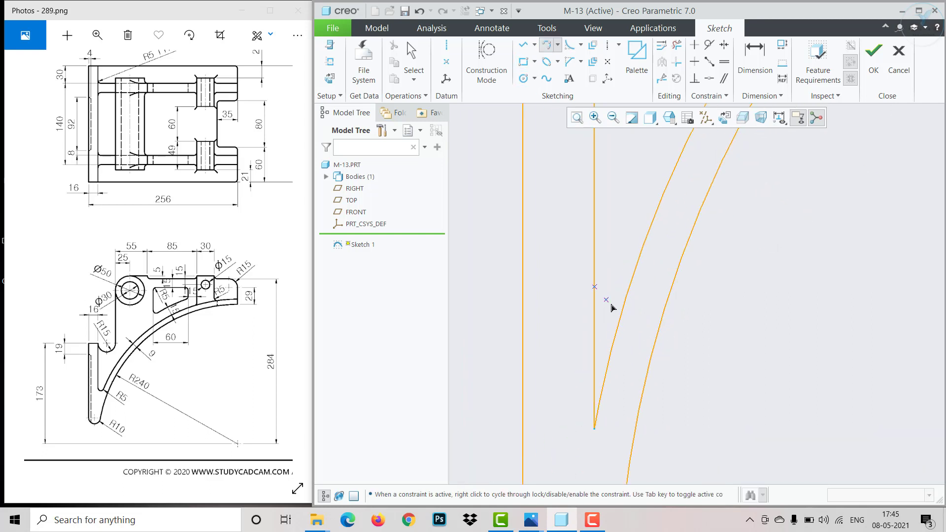
left_click(626, 299)
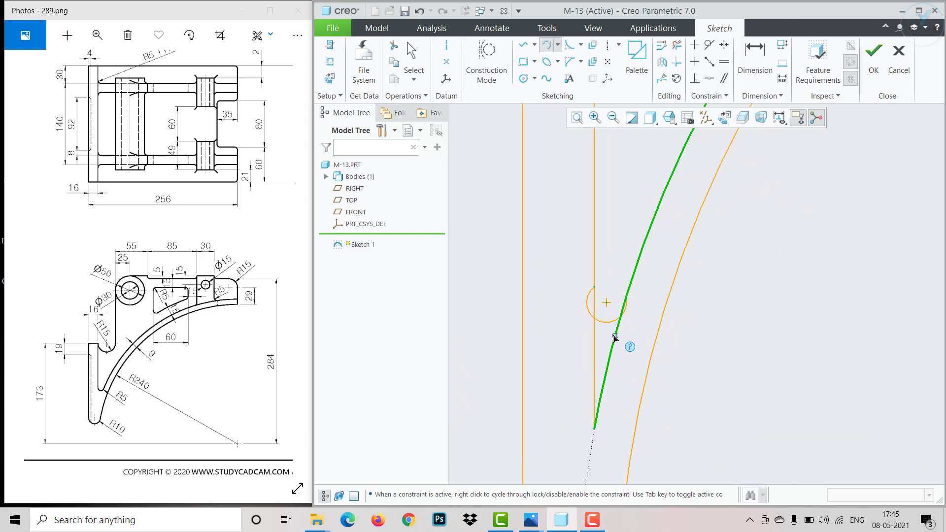
left_click(614, 337)
Step: Try to make the small bridging arc tangent to the outer offset arc and inner vertical line, then undo both tangencies
left_click(708, 45)
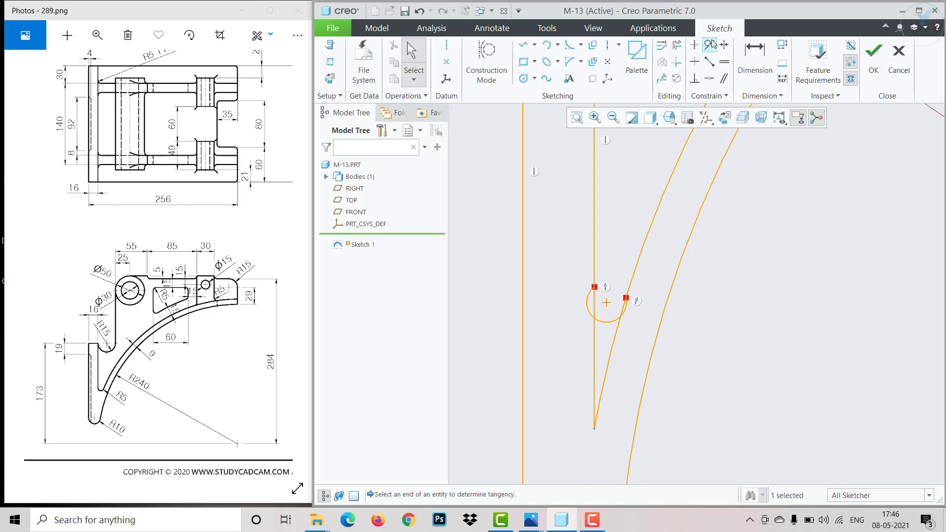
left_click(621, 316)
left_click(617, 331)
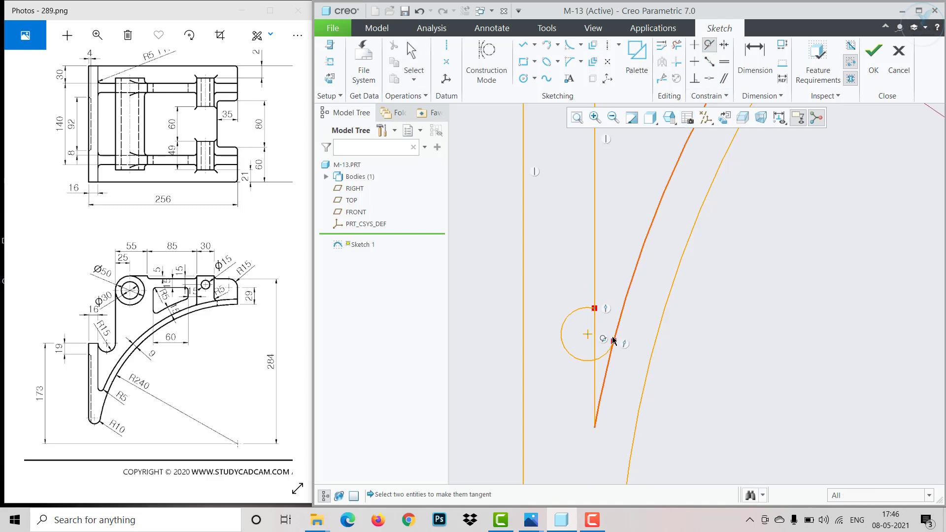
left_click(573, 313)
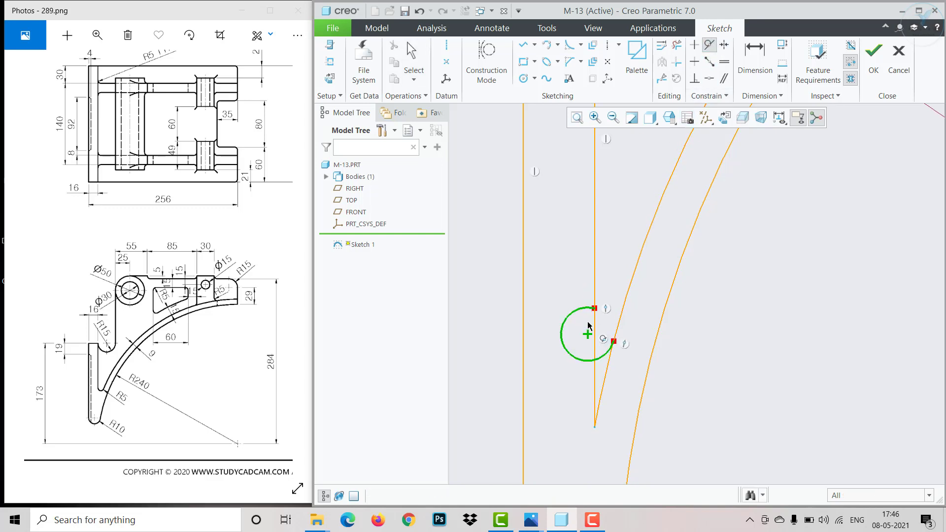
left_click(594, 326)
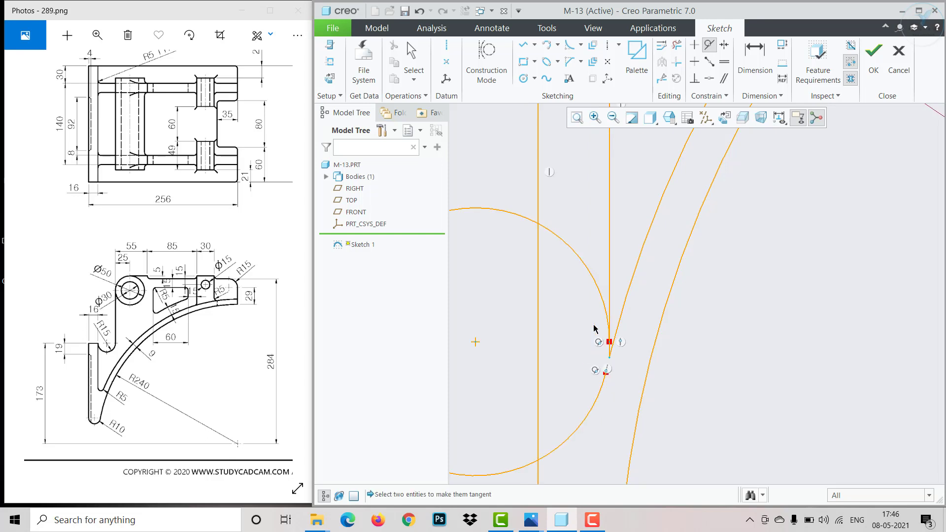
key("ctrl+z")
key("ctrl+z")
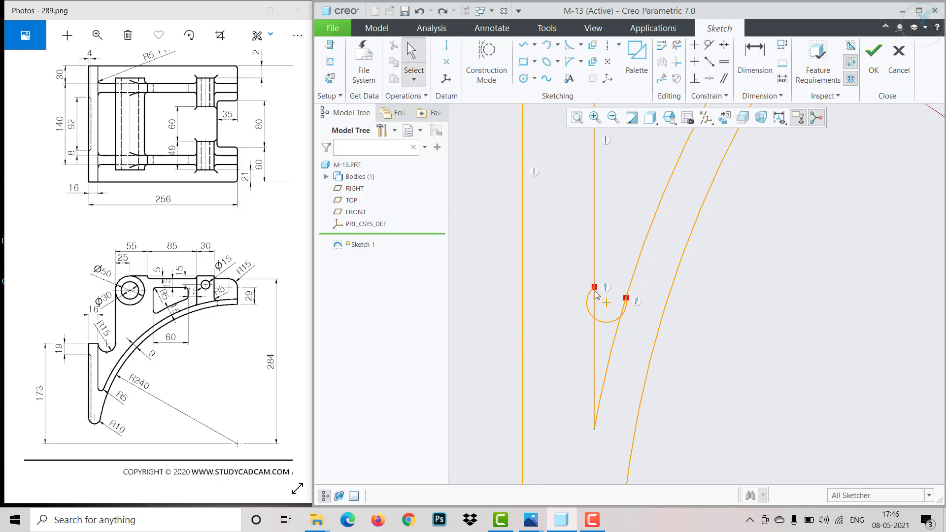
Step: Reposition the small bridging arc higher up and make it tangent to the inner vertical line and the outer offset arc
left_click_drag(595, 290, 637, 262)
left_click(708, 44)
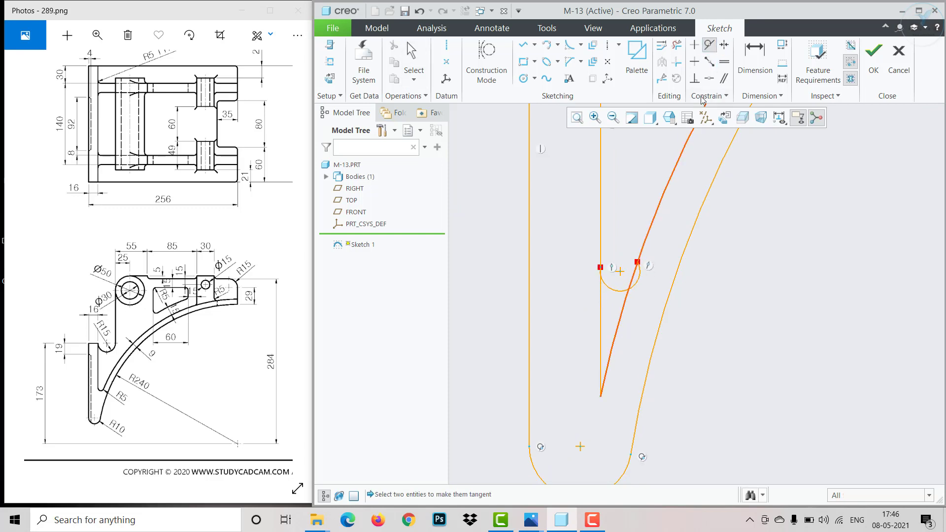
left_click(601, 293)
left_click(607, 289)
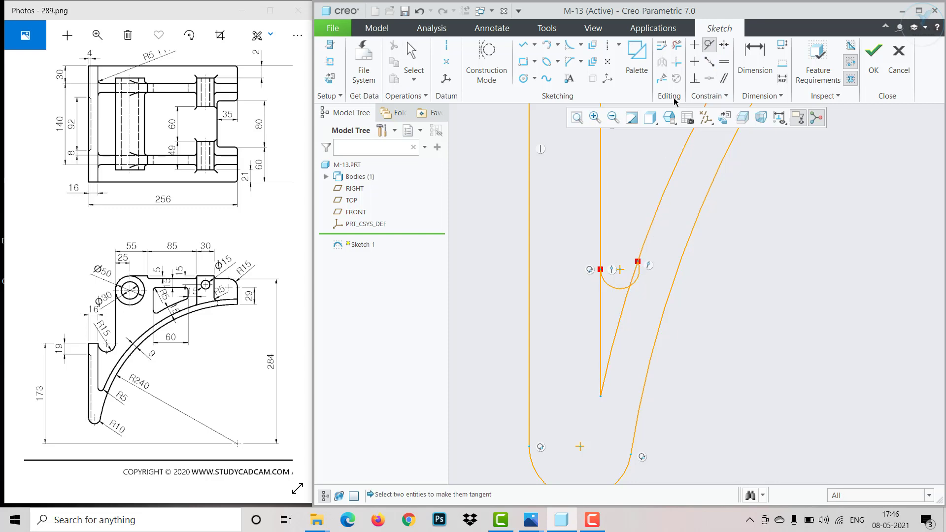
left_click(632, 290)
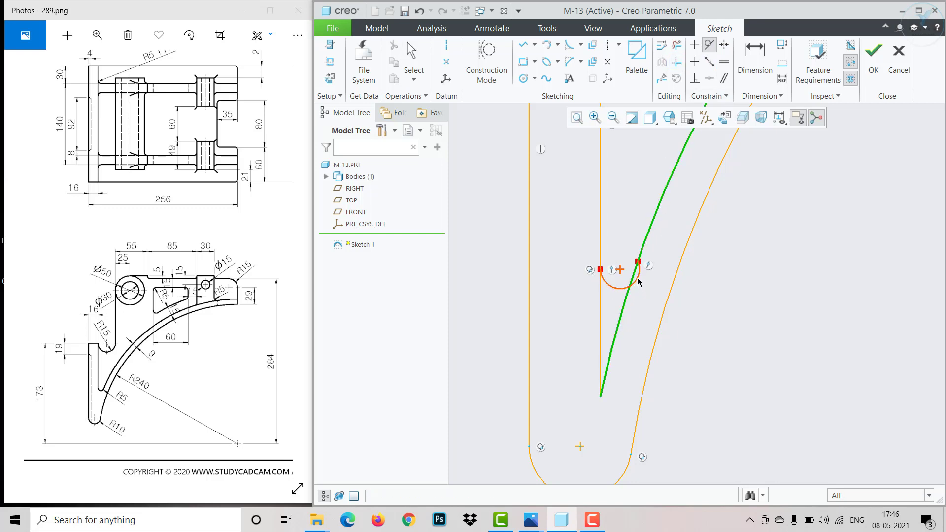
left_click(637, 282)
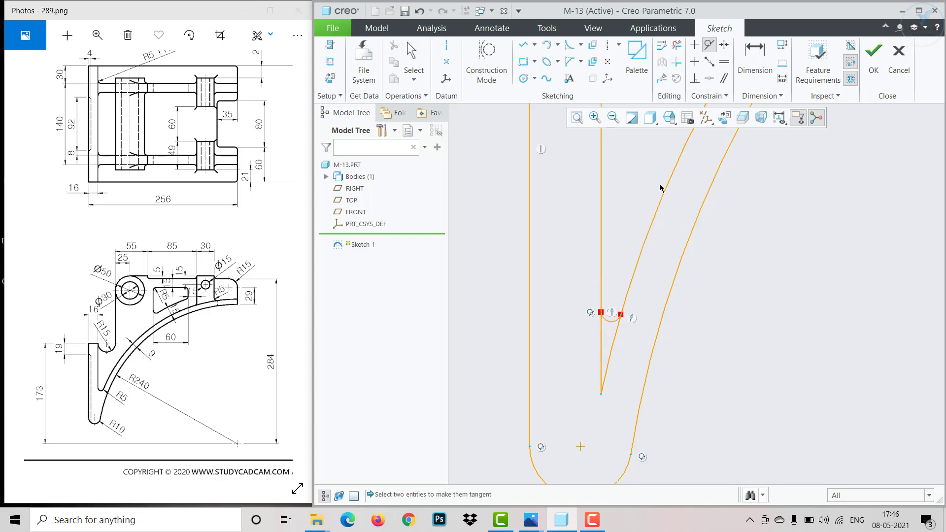
Step: Dimension the small bridging arc with a radius of 5
left_click(754, 54)
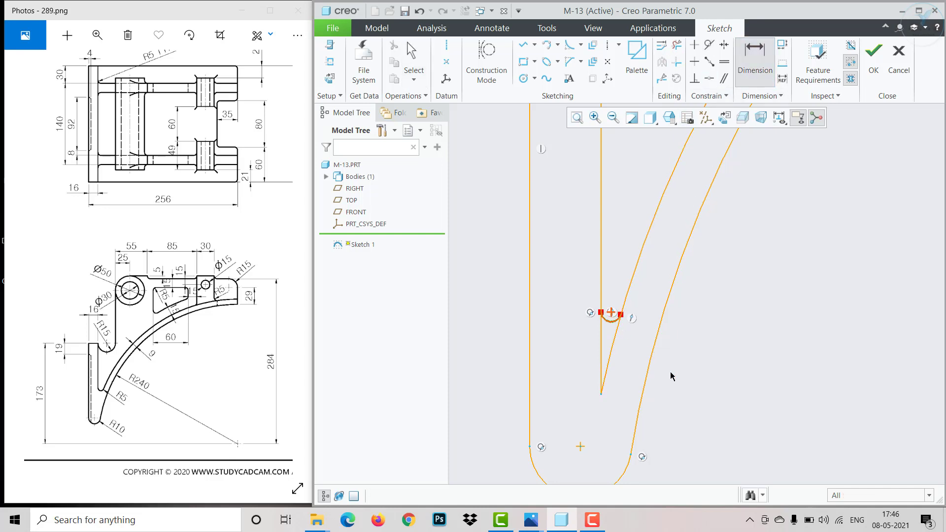
left_click(611, 320)
middle_click(690, 387)
type("5")
key("Return")
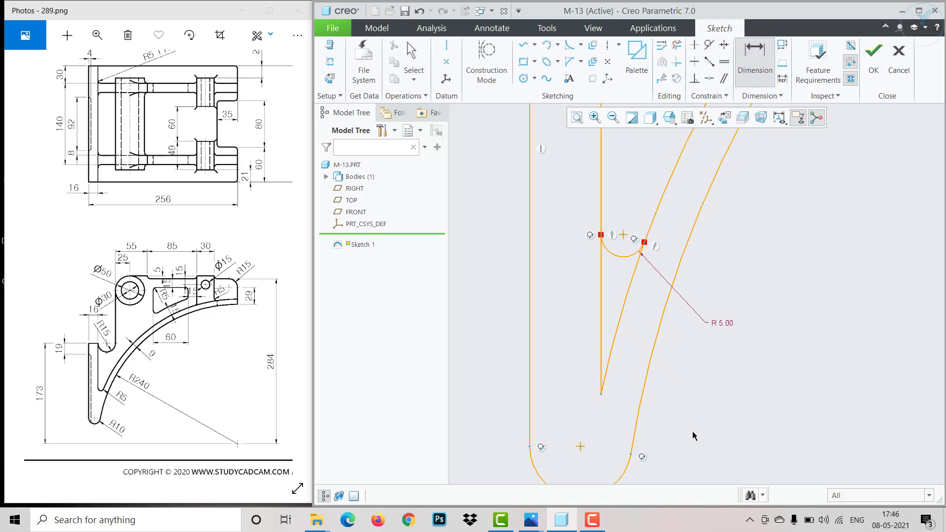
Step: Trim the parts of the outer arc and the inner vertical line that extend below the R5 arc
left_click(676, 45)
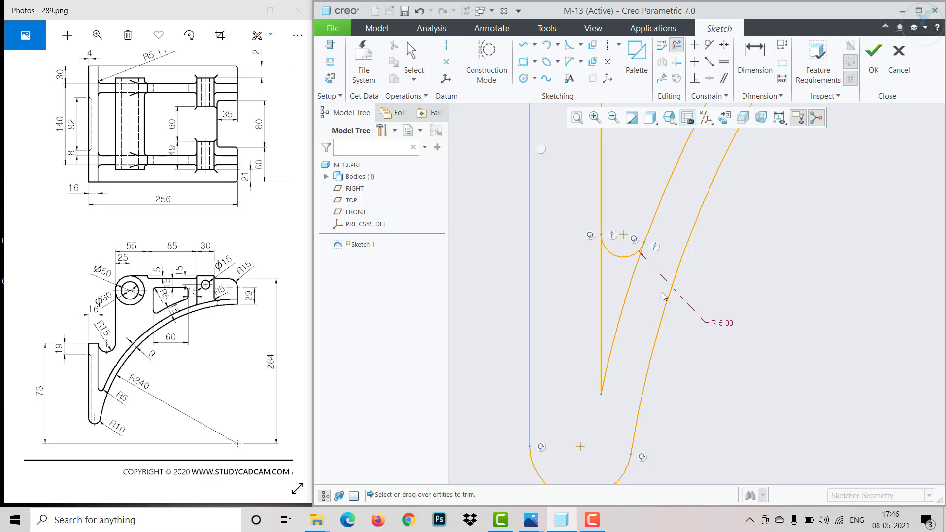
left_click(613, 339)
left_click(602, 337)
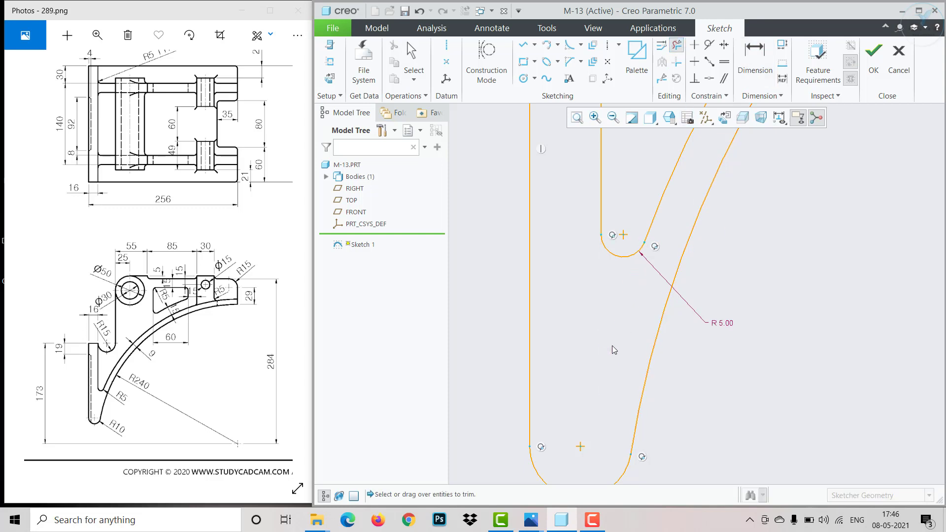
middle_click(613, 345)
Step: Move the profile's rounded bottom end upward and dimension its arc with a radius of 10
scroll(612, 345, "up", 6)
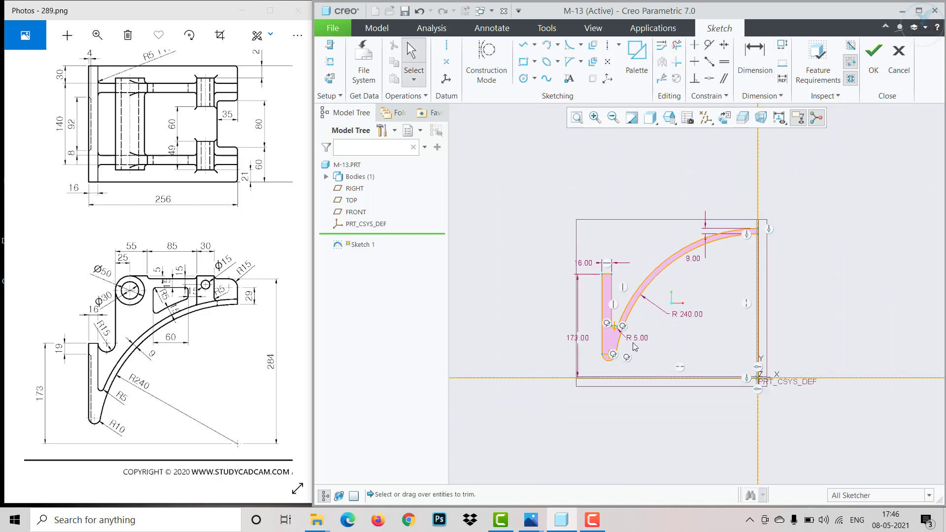
scroll(635, 346, "down", 6)
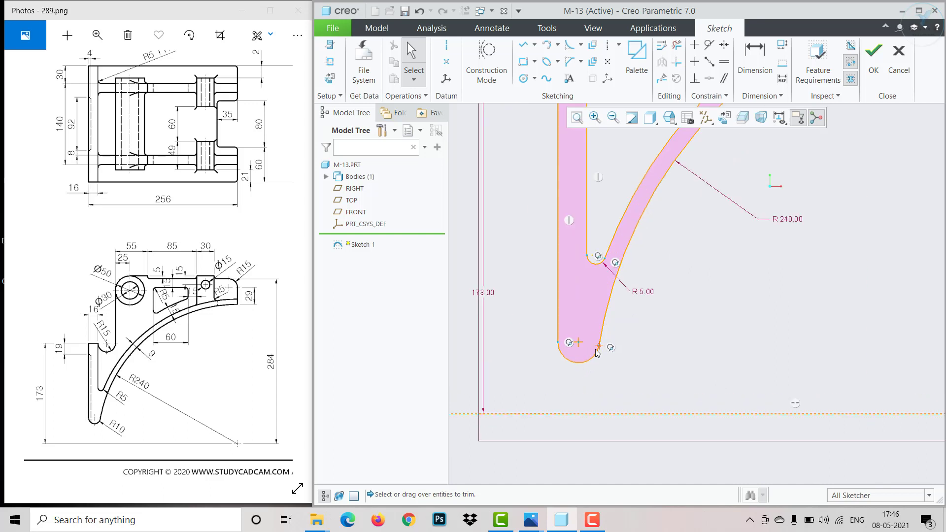
mouse_move(597, 353)
left_mouse_down()
mouse_move(621, 279)
mouse_move(606, 331)
mouse_move(612, 309)
left_mouse_up()
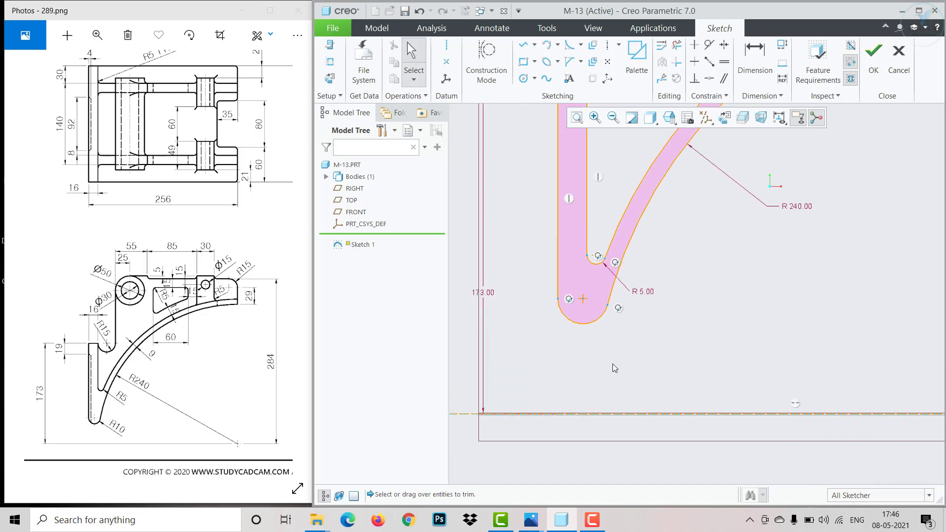
left_click(754, 56)
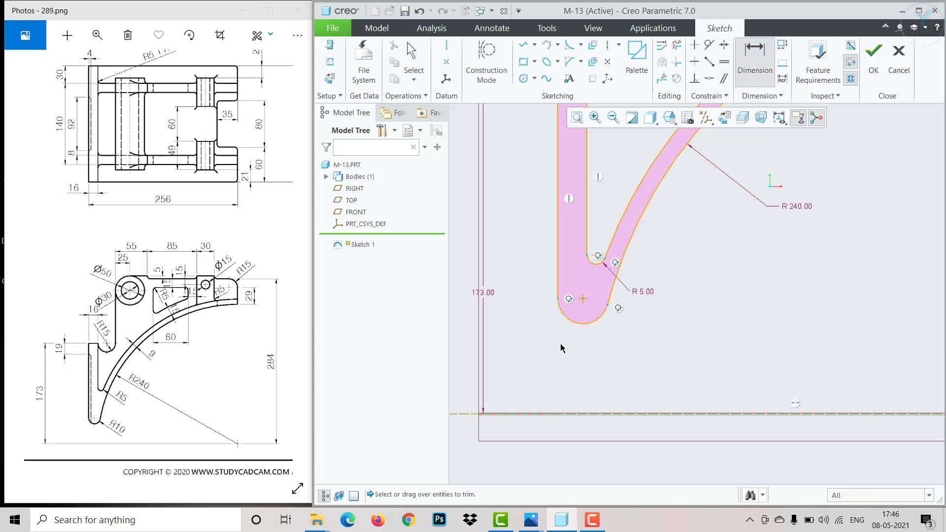
left_click(590, 326)
middle_click(604, 353)
type("10")
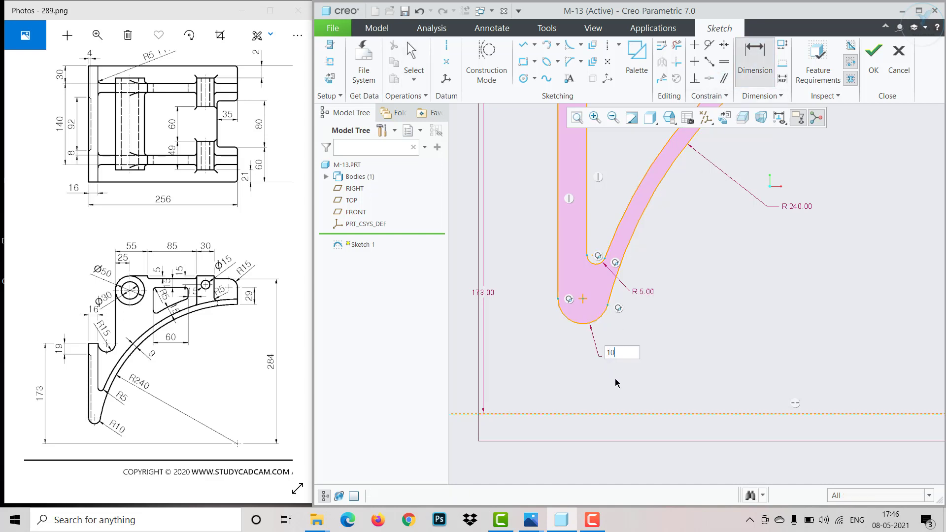
key("Return")
Step: Shift the vertical leg inward toward the curve, raising its rounded bottom end to about 62 above the horizontal reference
scroll(623, 377, "down", 3)
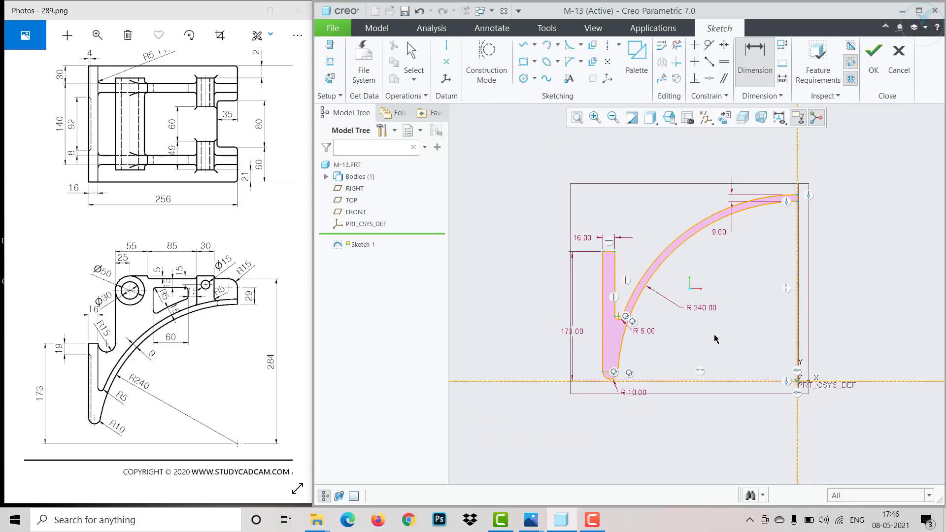
key("Escape")
mouse_move(603, 251)
left_mouse_down()
mouse_move(584, 198)
mouse_move(629, 191)
mouse_move(633, 220)
left_mouse_up()
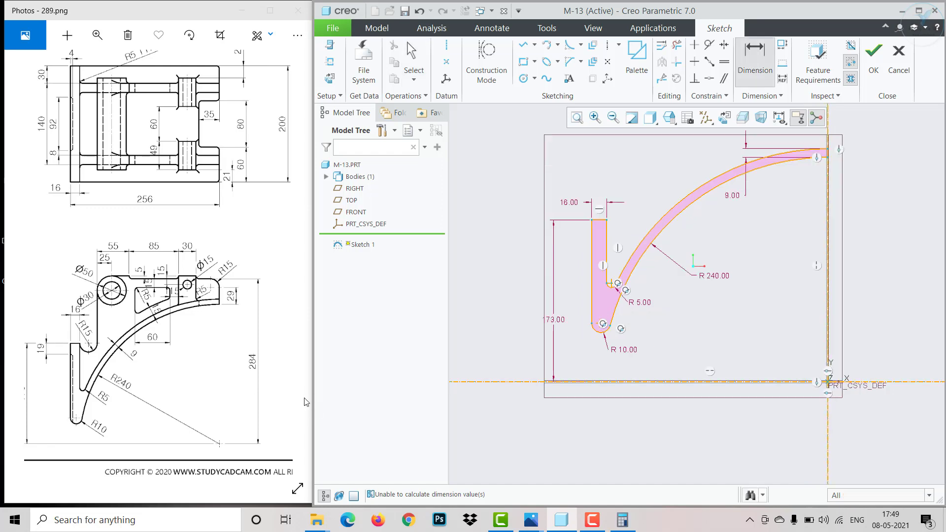
Step: Dimension the height of the outer vertical line's lower end above the horizontal reference as 50
mouse_move(86, 384)
left_mouse_down()
mouse_move(167, 360)
mouse_move(153, 316)
mouse_move(152, 384)
left_mouse_up()
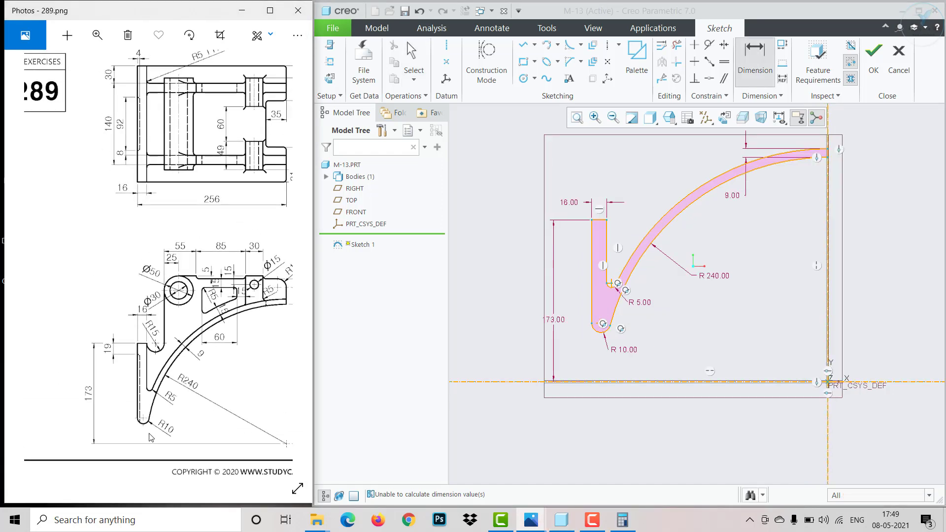
left_click(564, 381)
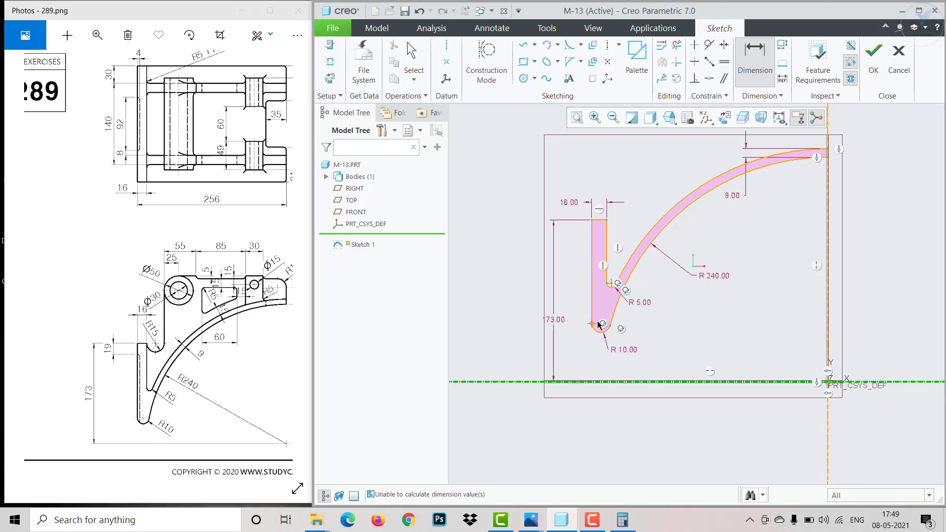
middle_click(575, 351)
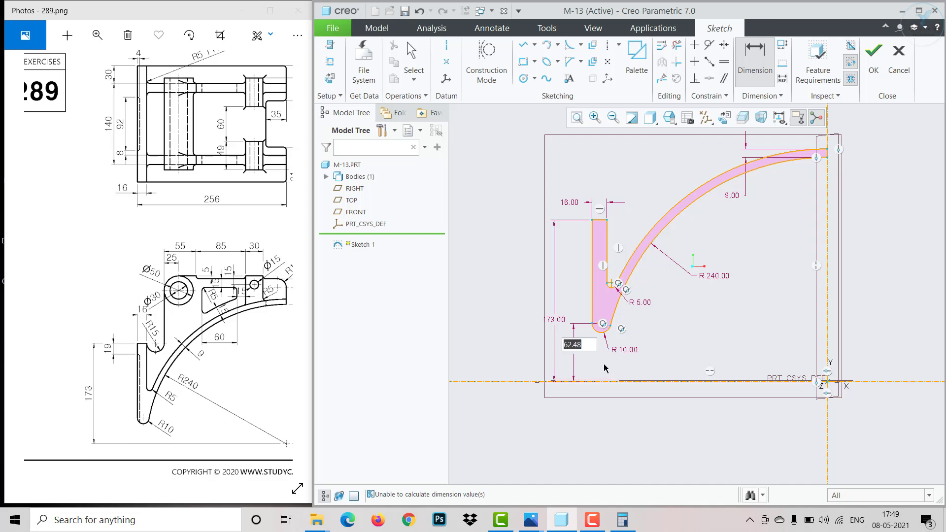
type("50")
key("Return")
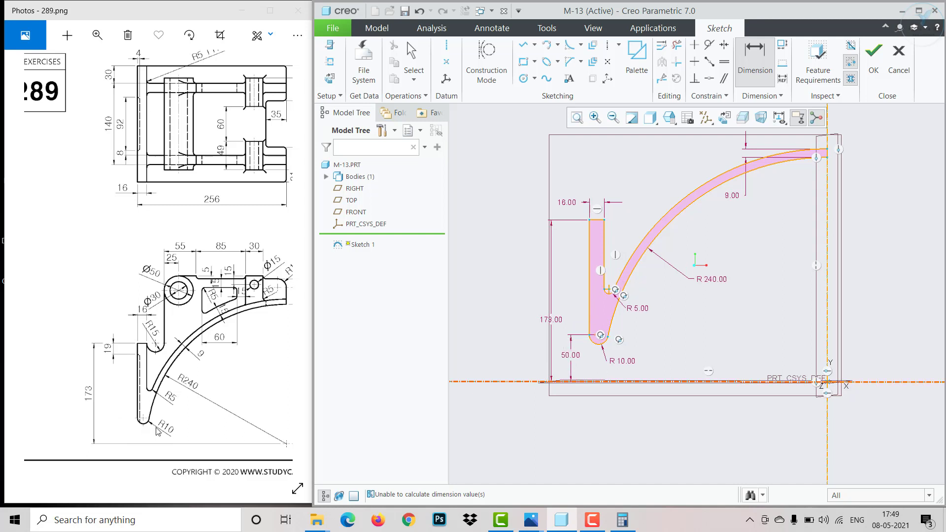
left_click_drag(158, 432, 79, 431)
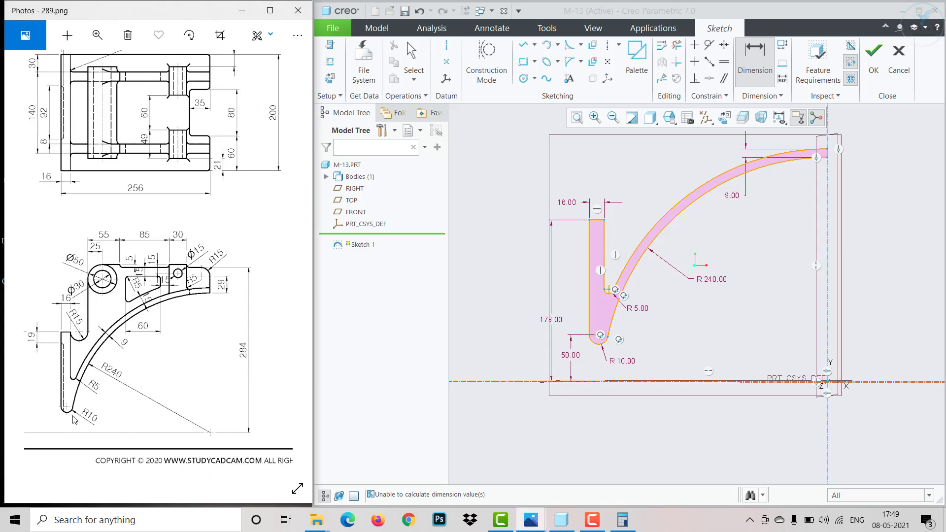
Step: Accept the completed curved side profile sketch and exit sketching
left_click(880, 79)
scroll(718, 294, "down", 2)
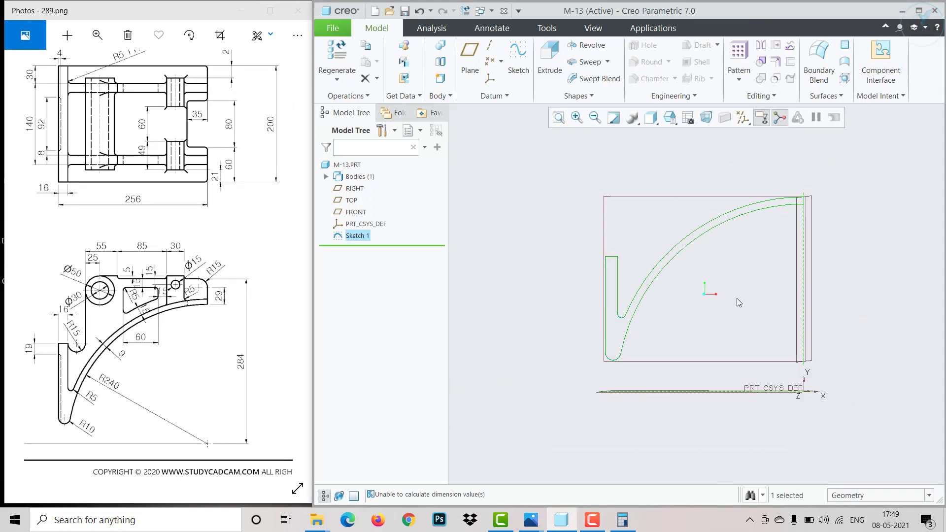
scroll(737, 298, "up", 3)
mouse_move(815, 283)
middle_mouse_down()
mouse_move(778, 333)
mouse_move(795, 322)
middle_mouse_up()
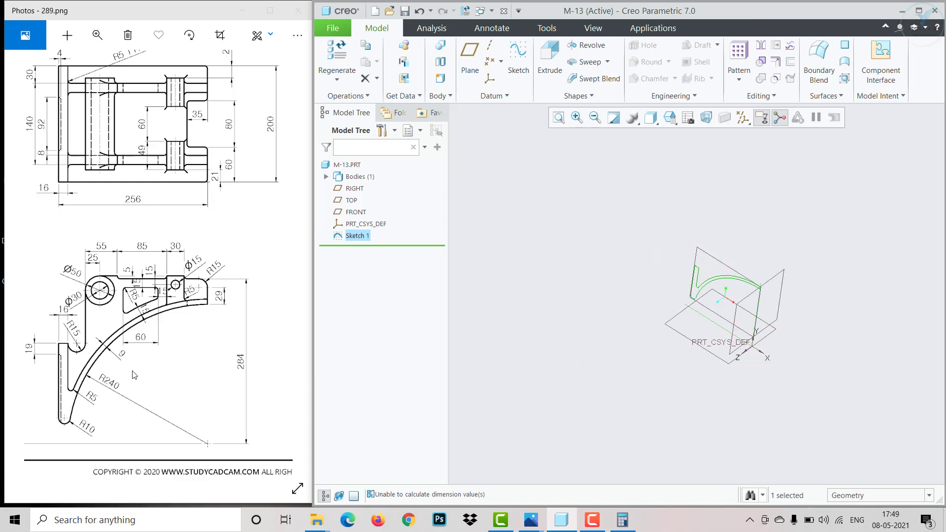
Step: Extrude the side profile as a solid, symmetric about the sketch plane, with a total depth of 200
left_click_drag(239, 348, 152, 406)
left_click_drag(148, 302, 221, 298)
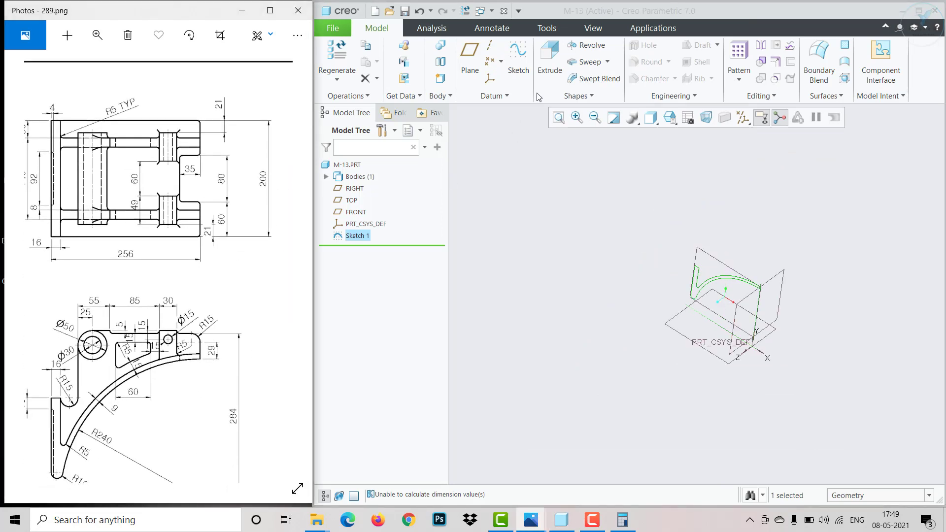
left_click(545, 79)
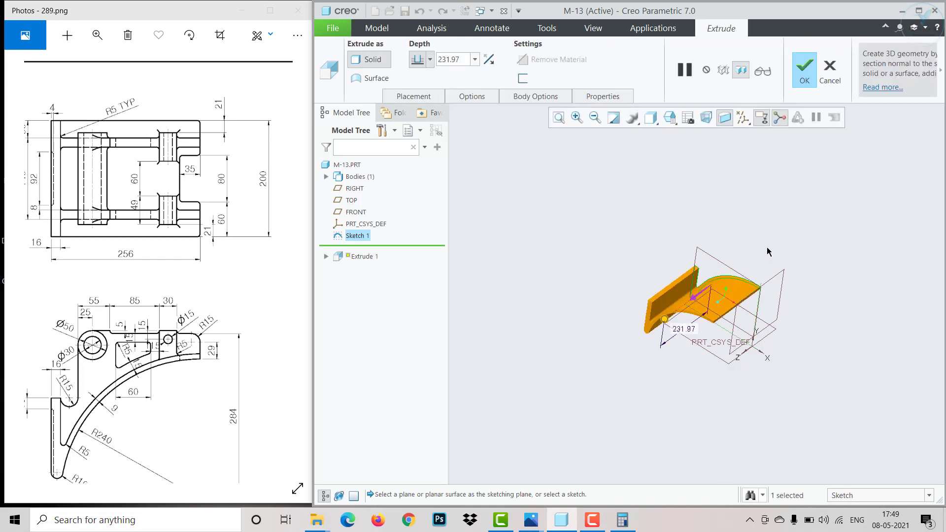
middle_click_drag(766, 252, 754, 284)
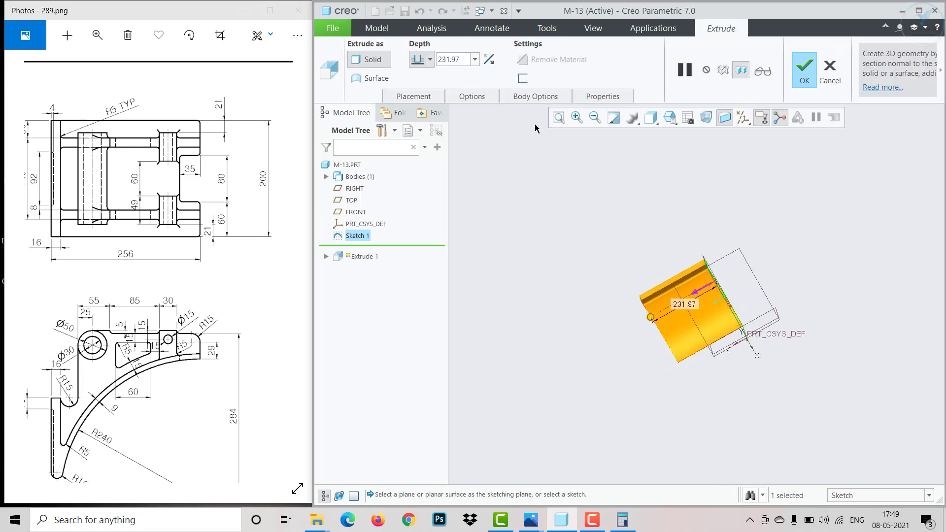
left_click(430, 60)
left_click(418, 90)
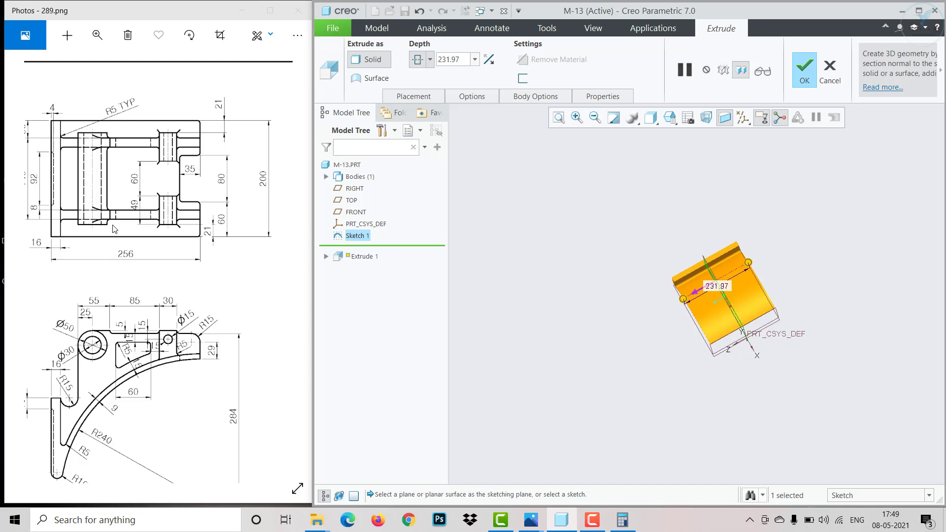
left_click_drag(463, 60, 429, 72)
type("200")
key("Return")
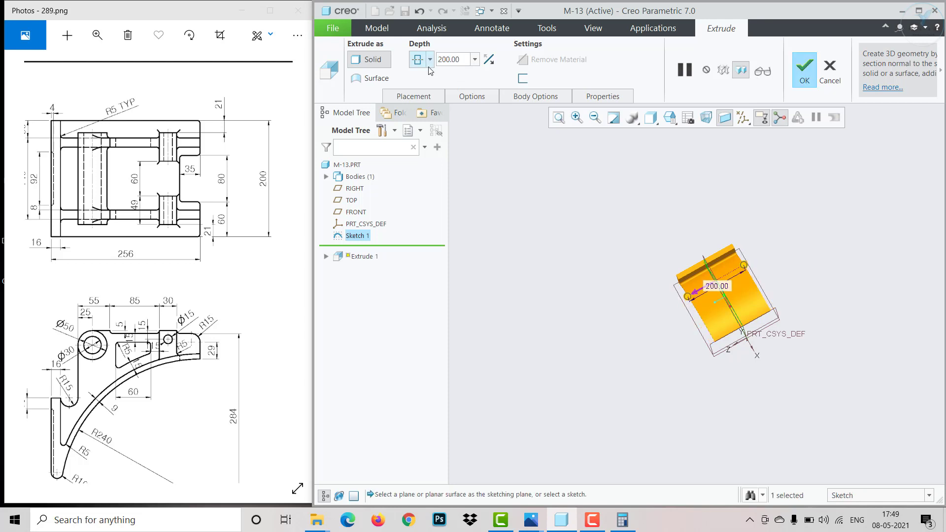
left_click(804, 69)
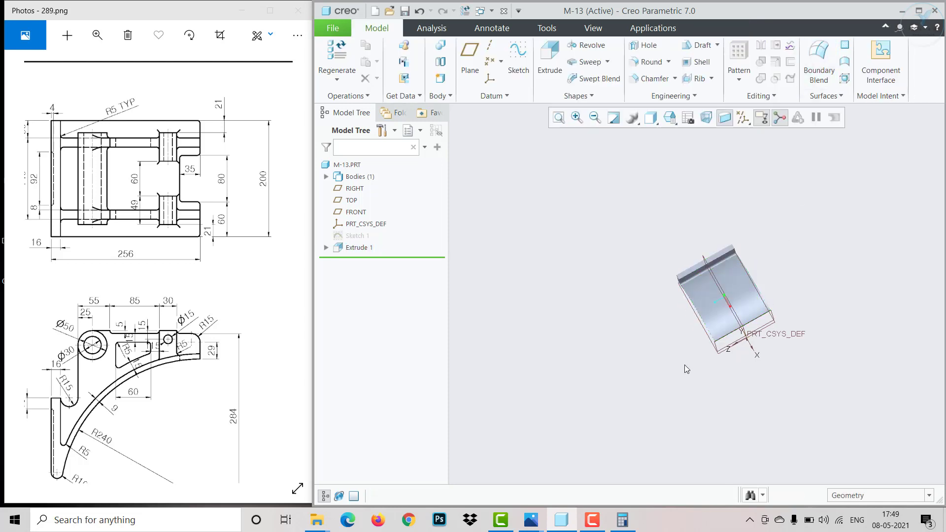
Step: Create a datum plane offset 21 inward from the extrusion's front side face
mouse_move(675, 233)
middle_mouse_down()
mouse_move(703, 335)
mouse_move(759, 379)
mouse_move(791, 274)
mouse_move(823, 334)
mouse_move(779, 354)
middle_mouse_up()
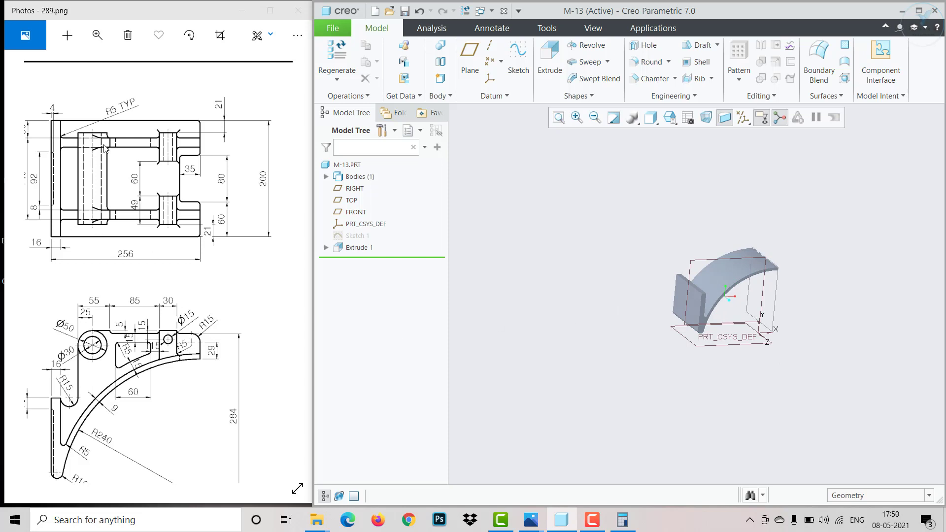
mouse_move(98, 220)
left_mouse_down()
mouse_move(138, 219)
mouse_move(131, 209)
left_mouse_up()
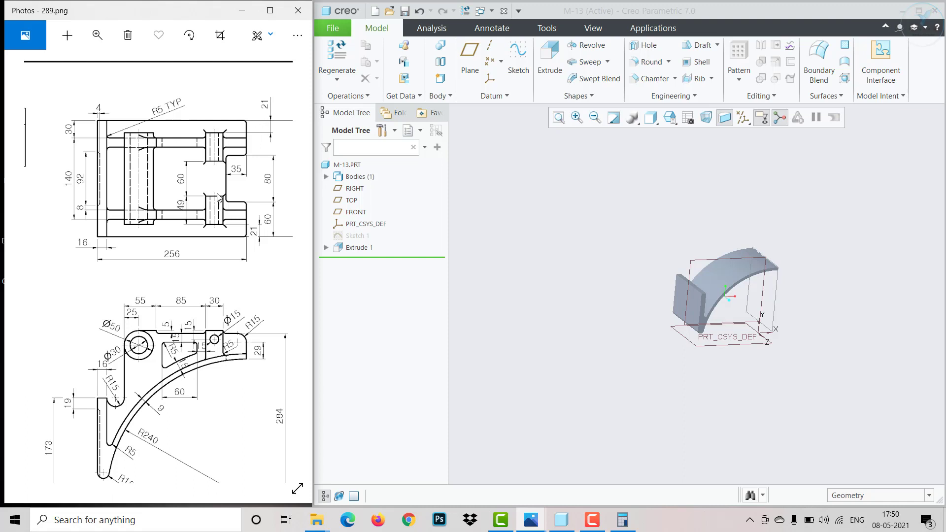
scroll(678, 335, "down", 8)
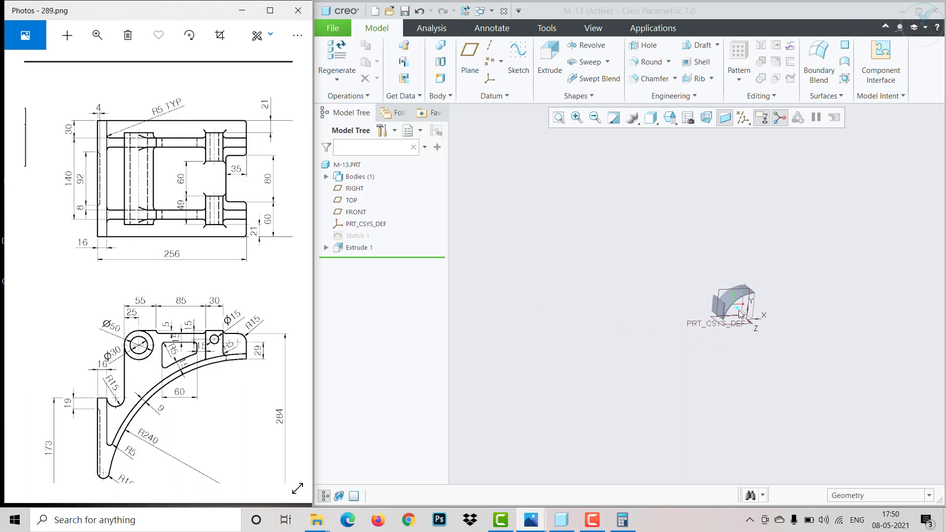
key("ctrl+d")
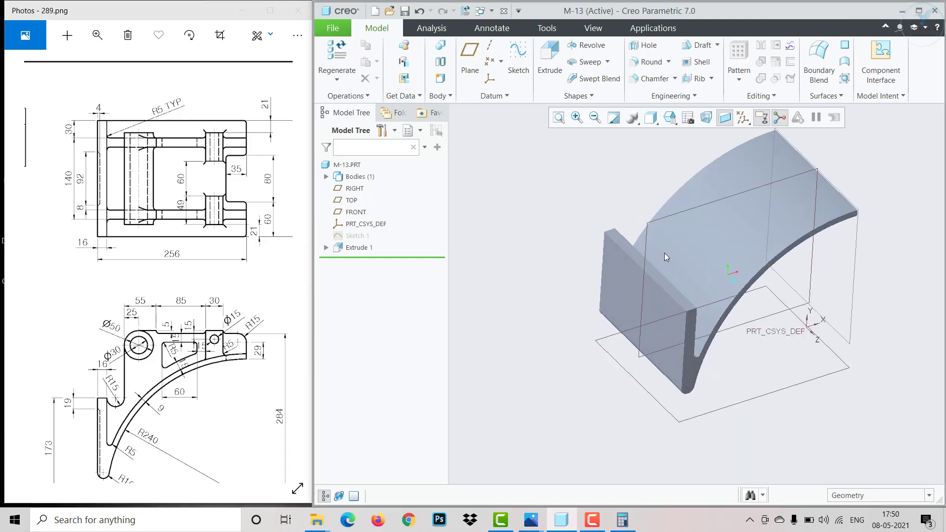
left_click(471, 58)
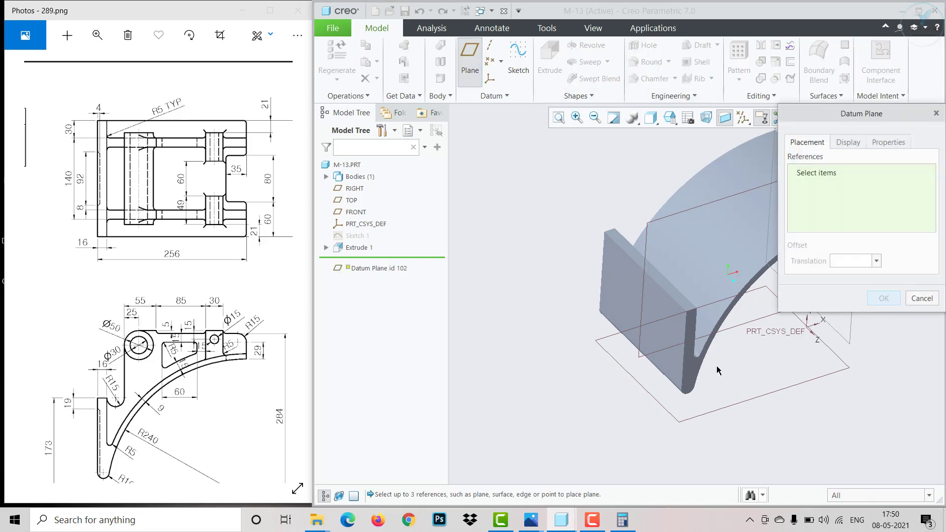
left_click(698, 377)
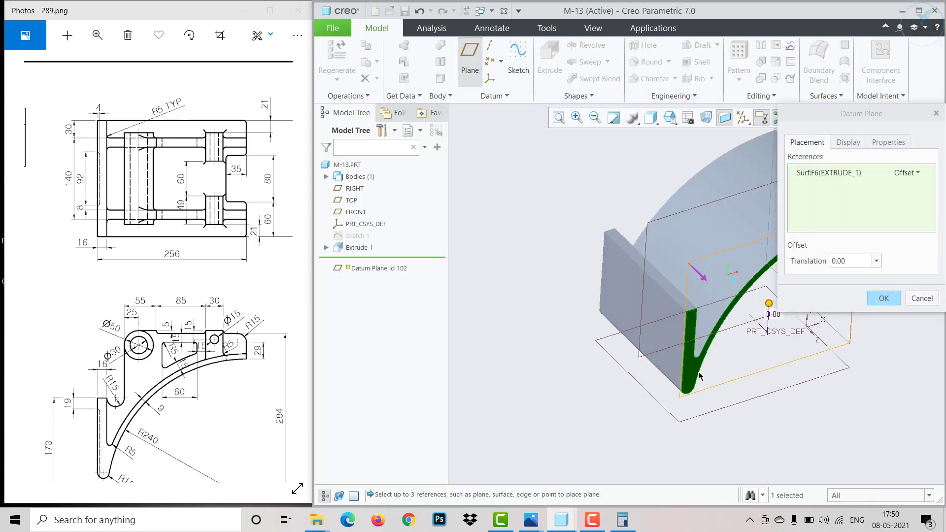
left_click(852, 257)
type("21")
key("Return")
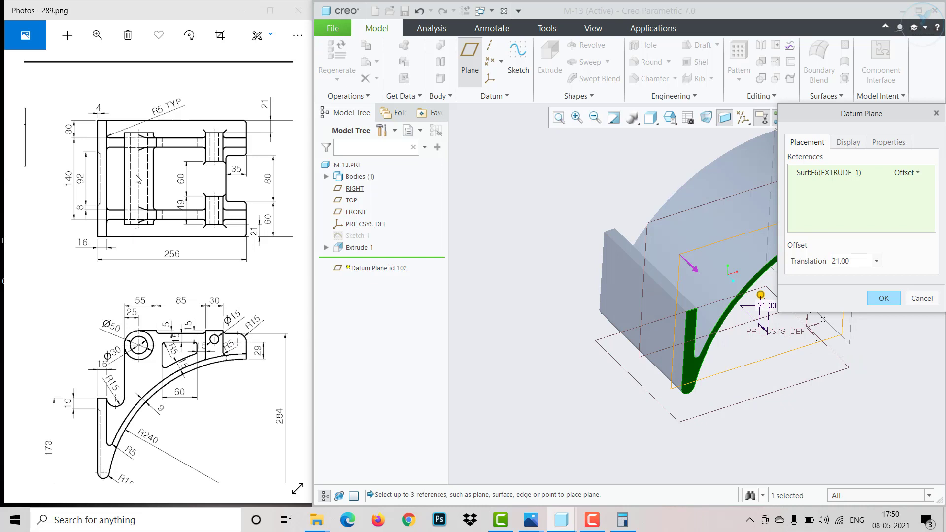
left_click(881, 299)
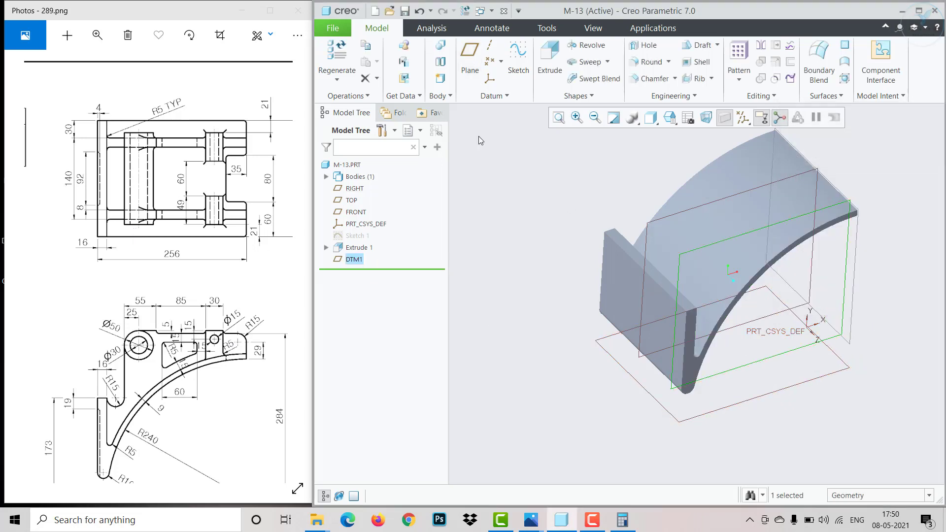
left_click(518, 55)
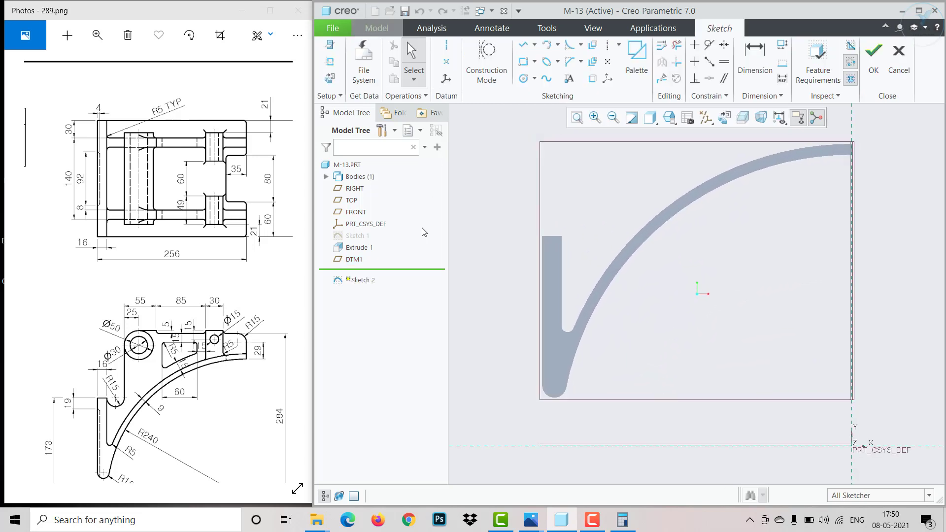
left_click(523, 79)
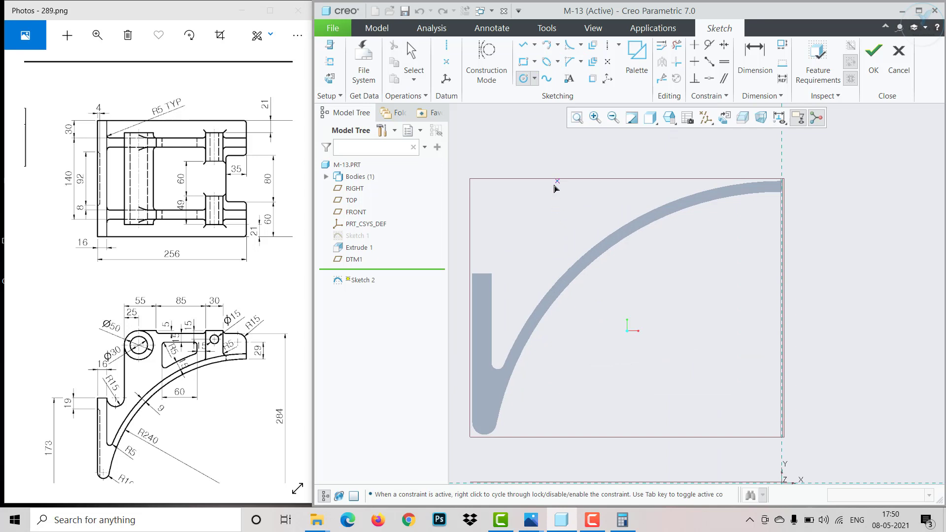
left_click(553, 185)
middle_click(583, 167)
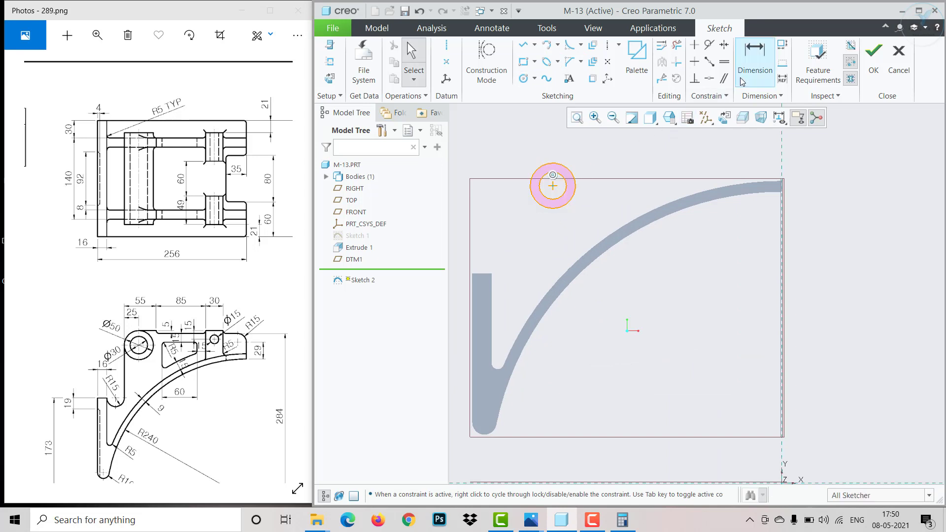
left_click(755, 54)
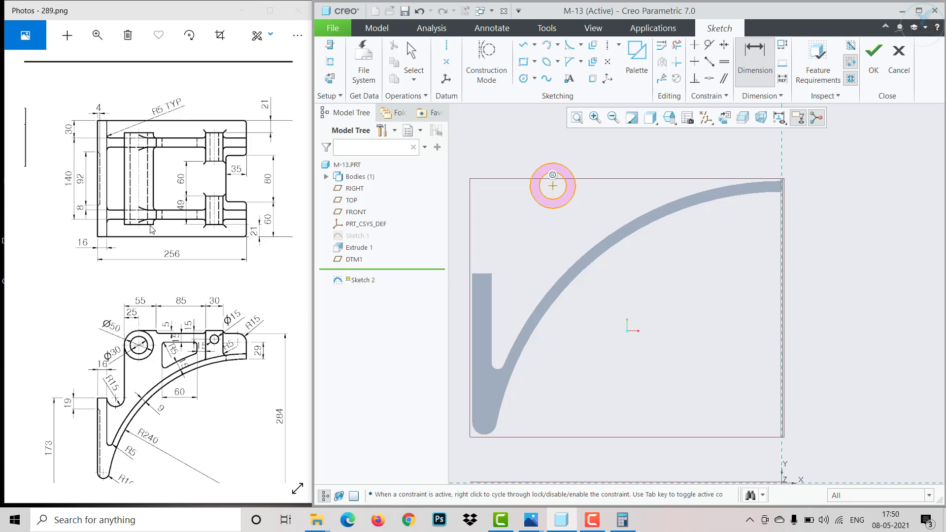
left_click(898, 54)
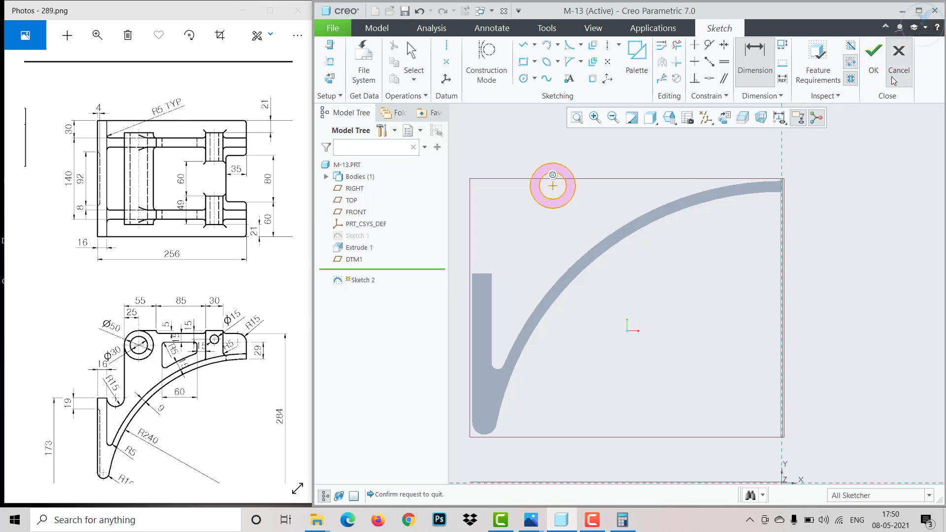
left_click(516, 283)
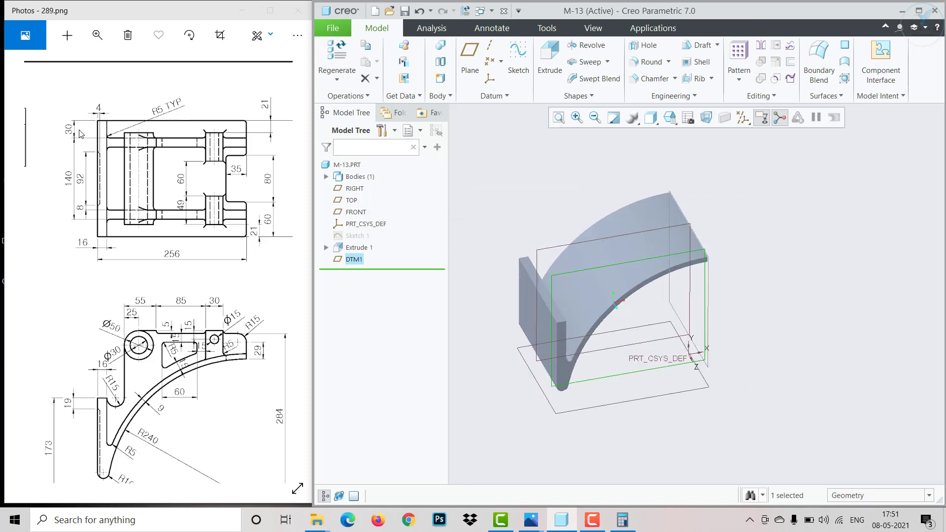
Step: Redefine the datum plane DTM1 with an offset of 30 from the extrusion's side face
right_click(354, 257)
left_click(373, 212)
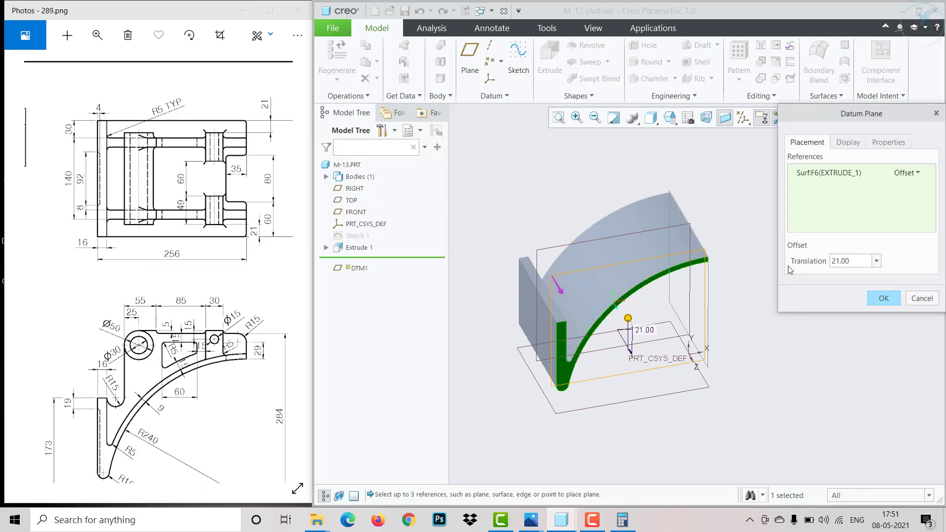
double_click(856, 261)
type("30")
key("Return")
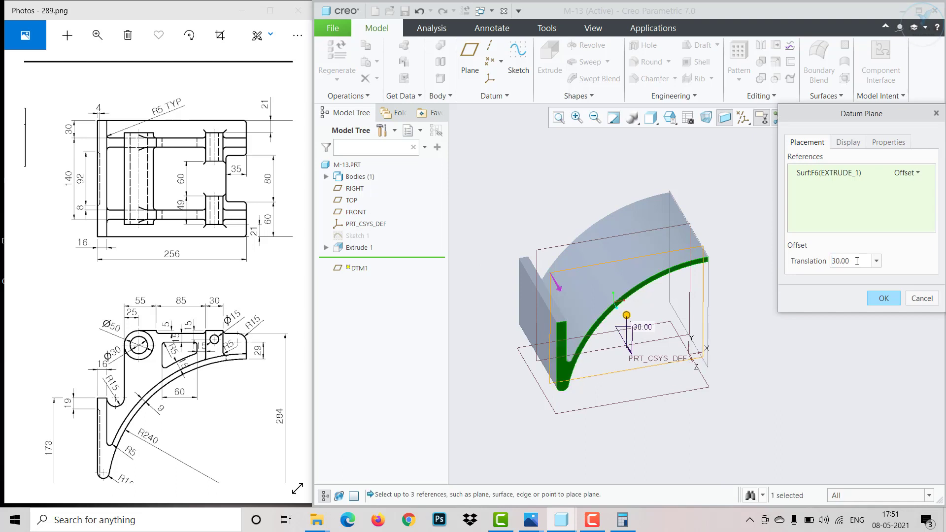
left_click(883, 299)
Step: Start a sketch on DTM1 and project the upper arc, the small R5 fillet and the leg's inner vertical edge
left_click(519, 59)
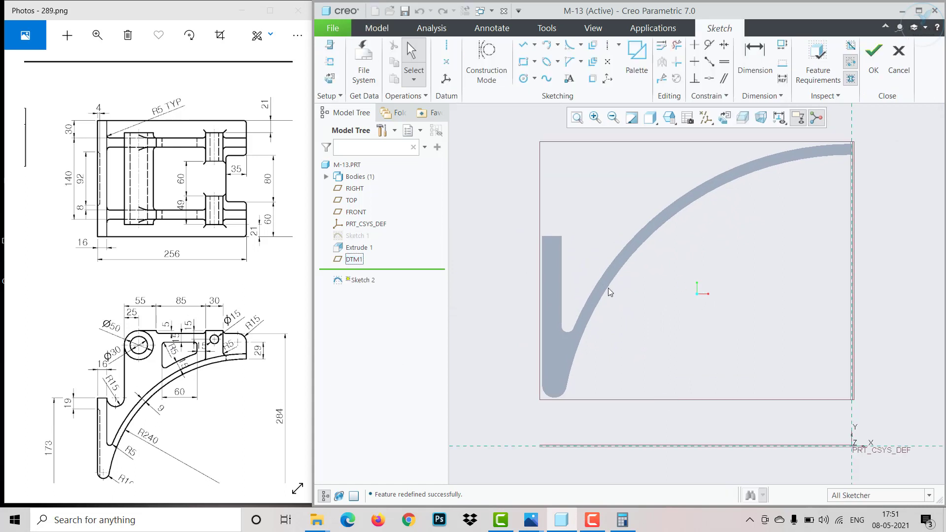
scroll(608, 287, "up", 2)
scroll(720, 180, "down", 3)
scroll(767, 236, "up", 2)
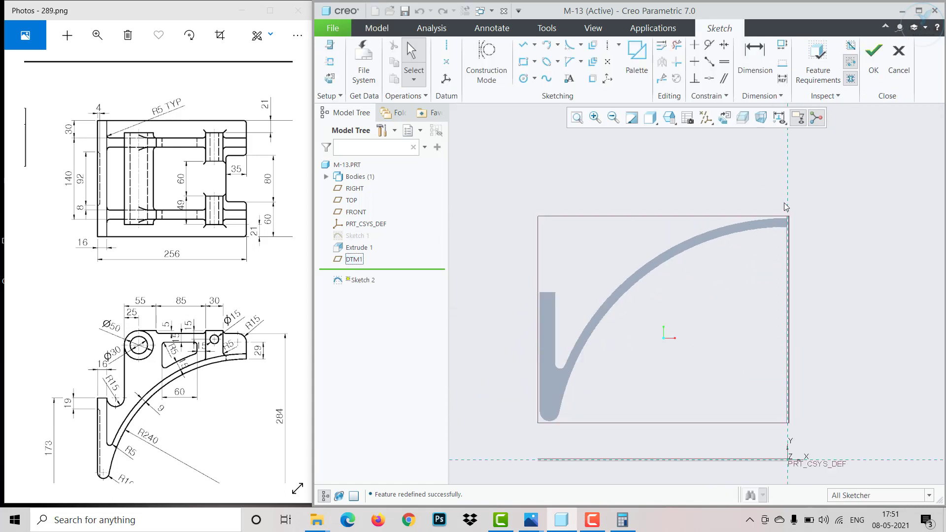
scroll(785, 202, "down", 1)
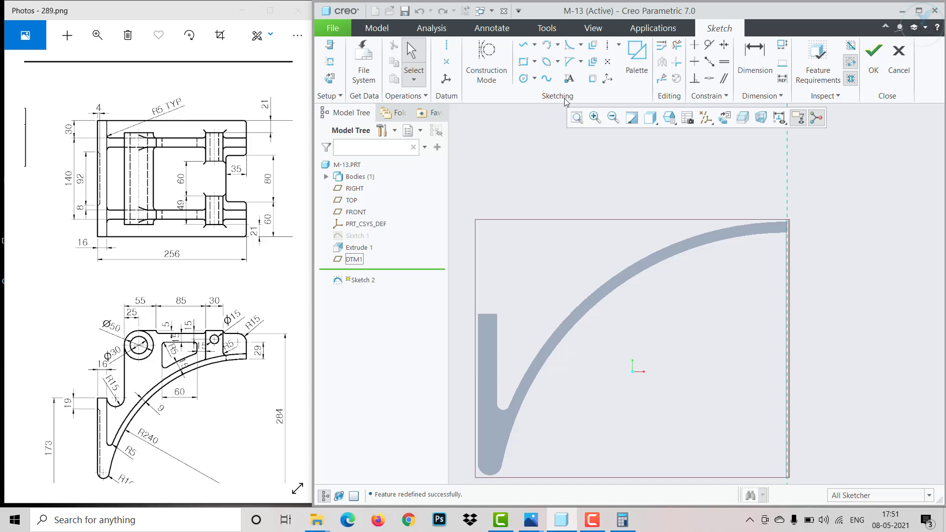
left_click(592, 79)
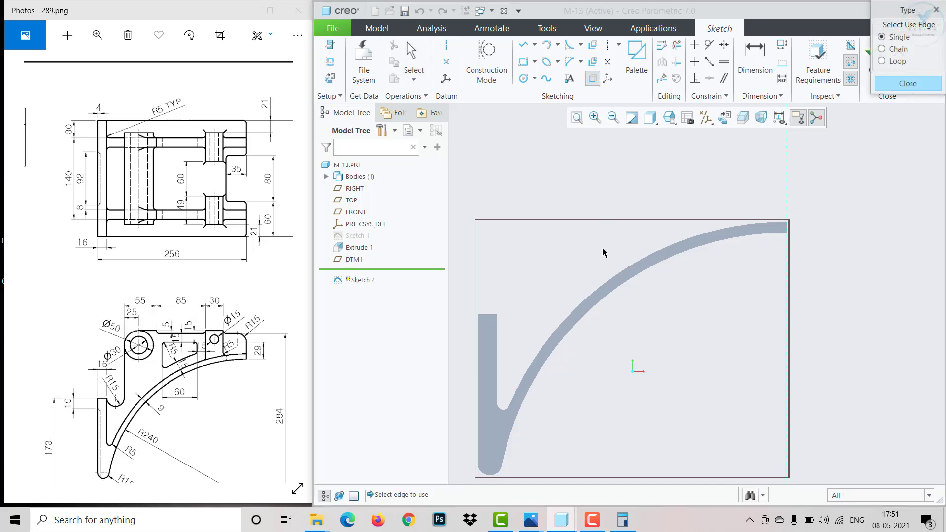
left_click(619, 279)
left_click(508, 411)
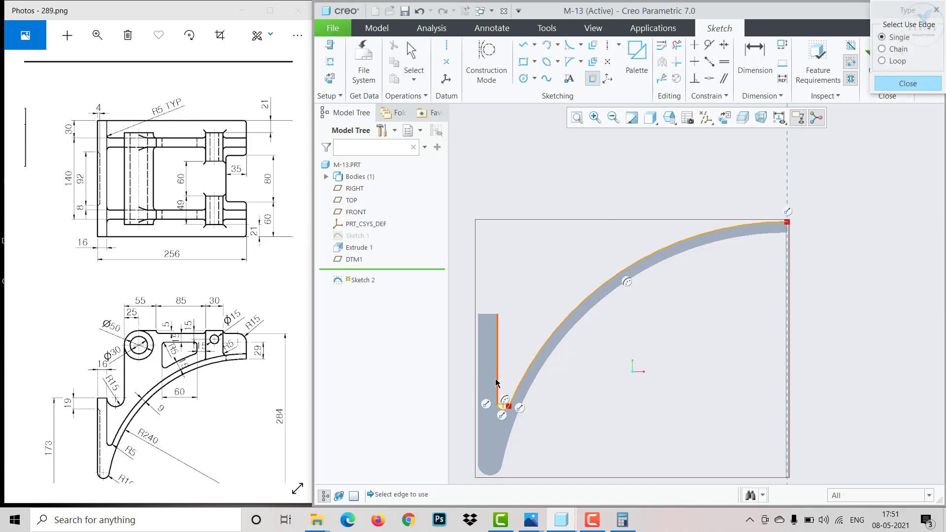
left_click(496, 383)
left_click(909, 82)
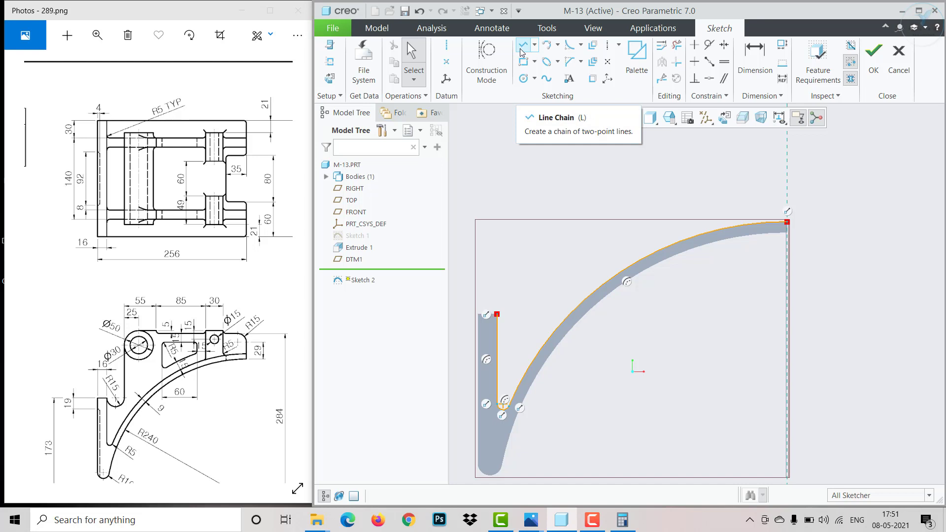
Step: Sketch two concentric circles above and slightly inward of the vertical leg for the boss and its hole
left_click(525, 79)
left_click(544, 233)
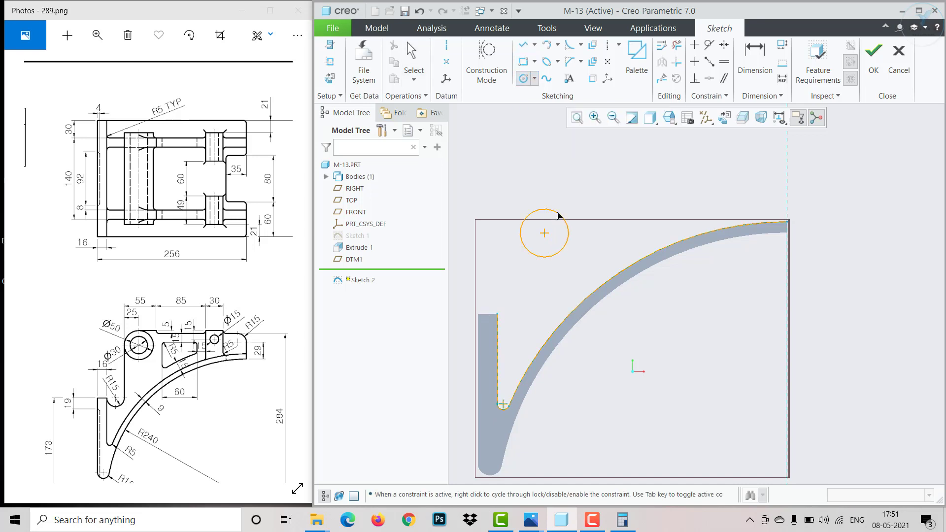
left_click(545, 219)
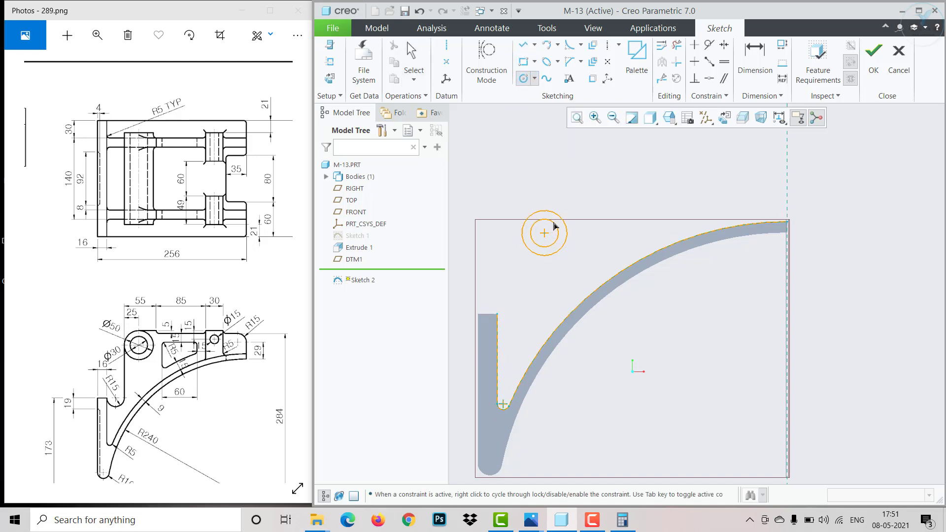
Step: Sketch a stepped line chain from the outer boss circle's top: a horizontal line, a short vertical drop and a longer horizontal line
left_click(525, 47)
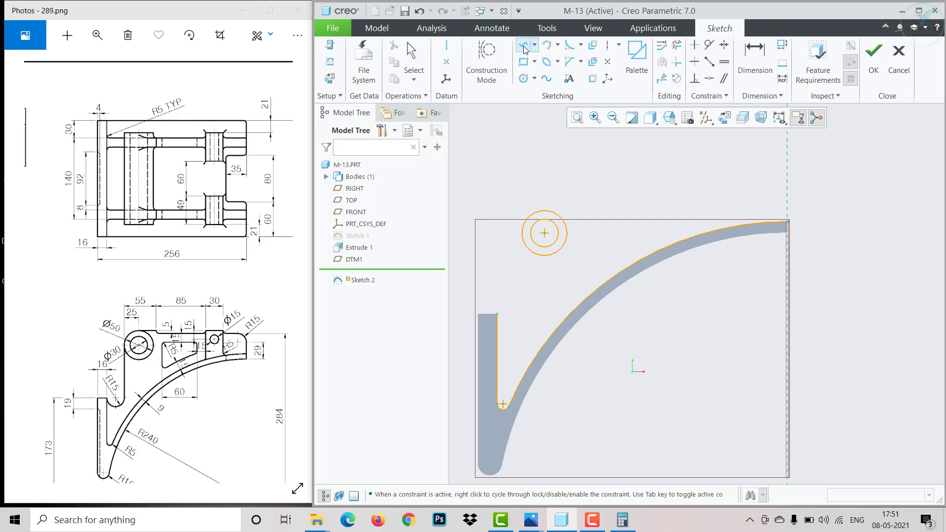
left_click(544, 210)
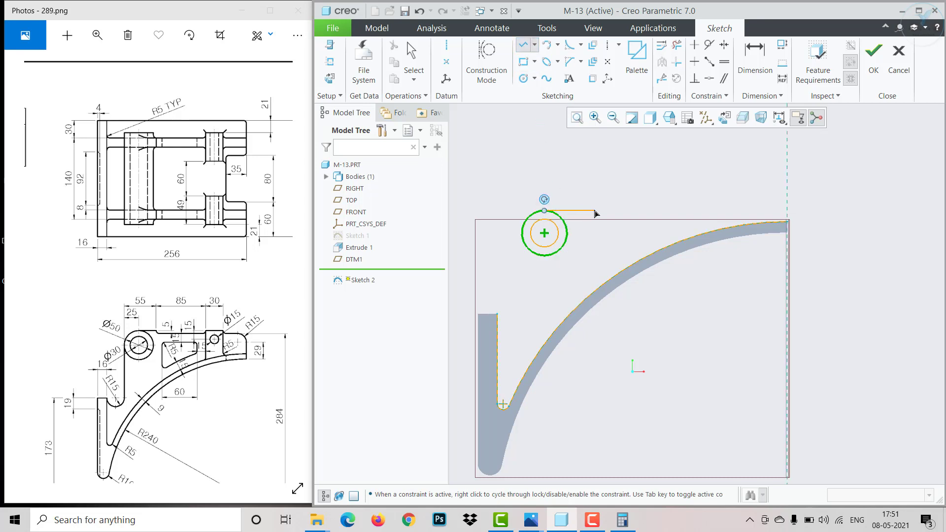
left_click(594, 211)
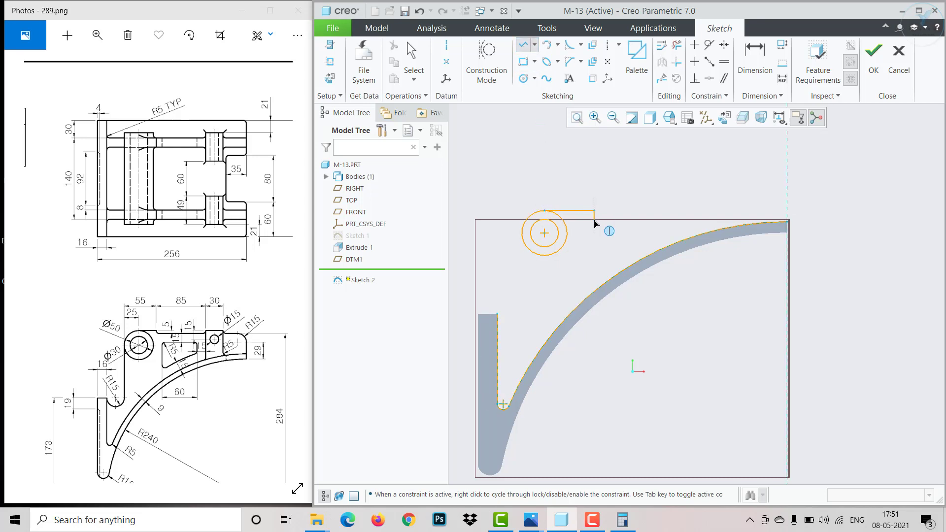
left_click(595, 220)
left_click(684, 217)
middle_click(746, 207)
Step: Move the boss circles and stepped lines upward, placing the longer horizontal line slightly below the one touching the boss
left_click_drag(656, 220, 655, 202)
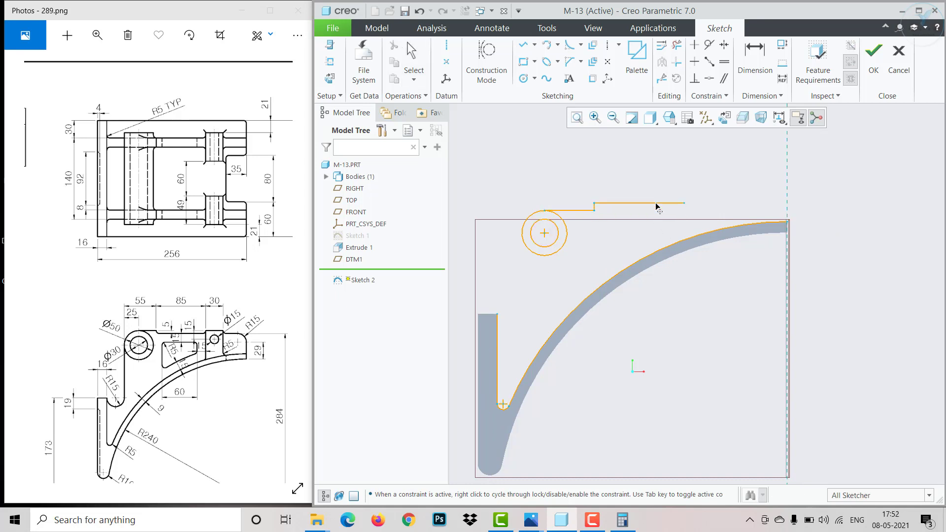
left_click_drag(544, 210, 543, 168)
left_click_drag(640, 195, 638, 178)
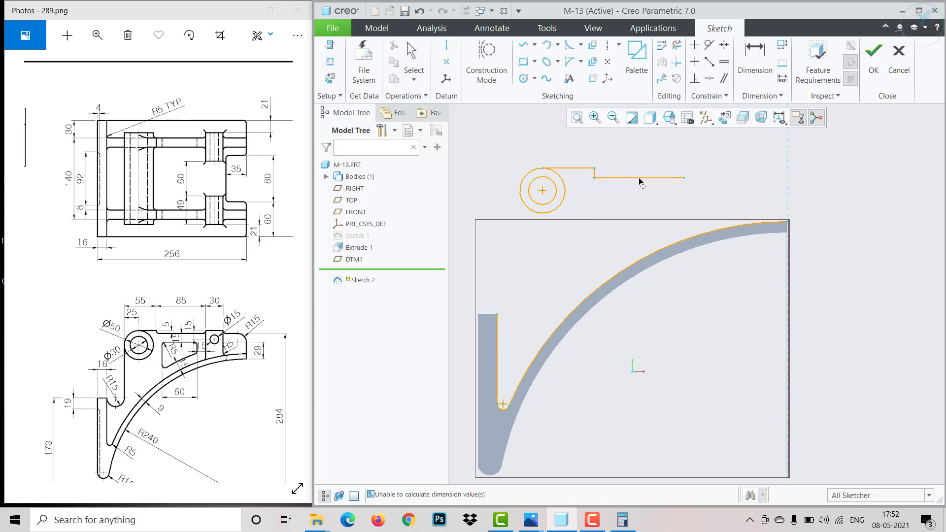
Step: Draw a vertical line from the upper arc's outer end up to the level of the longer horizontal line
left_click(521, 46)
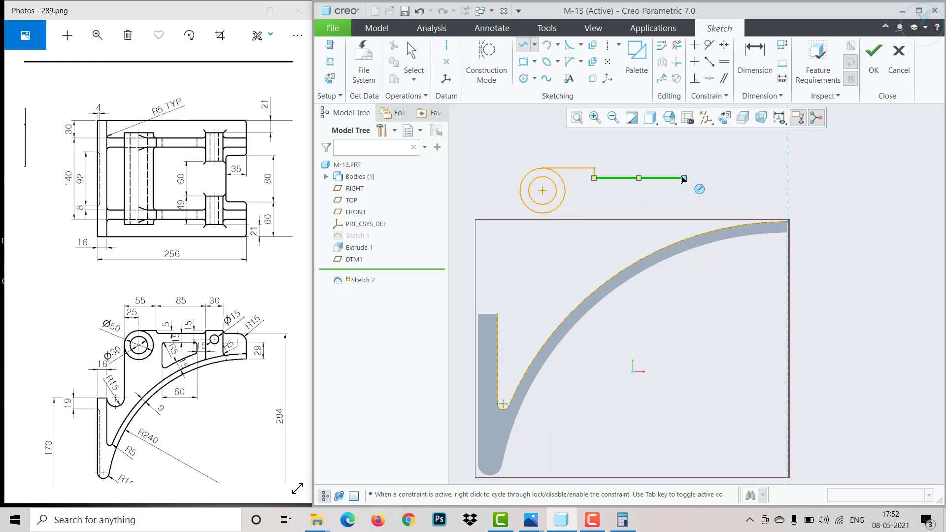
left_click(789, 223)
left_click(787, 178)
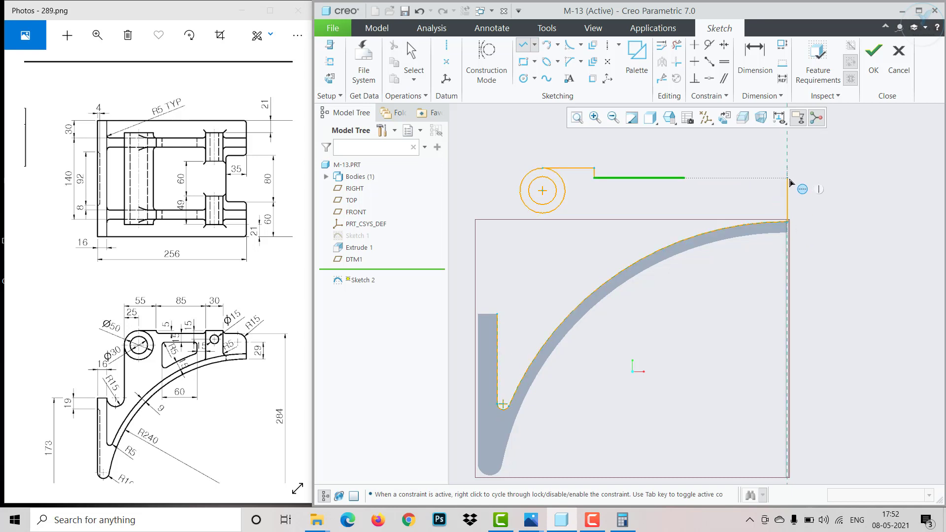
middle_click(812, 206)
middle_click(734, 189)
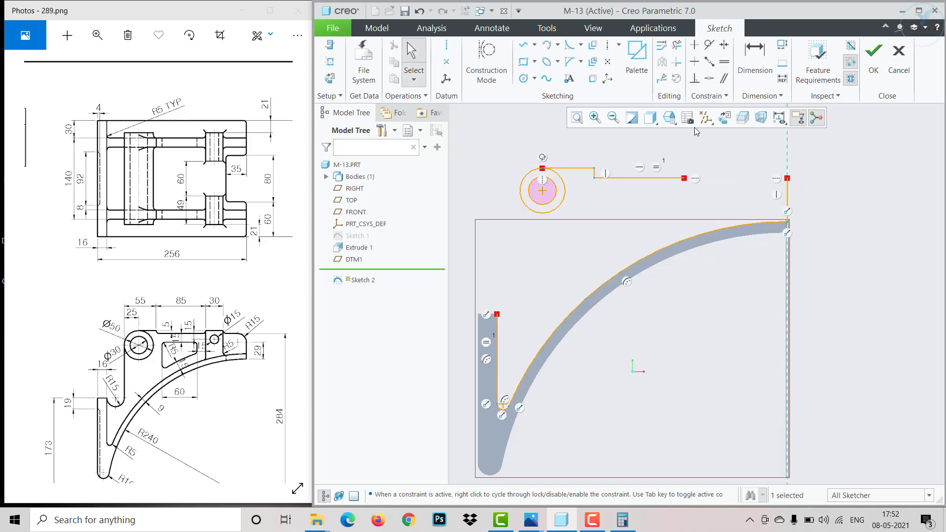
left_click(708, 79)
left_click(684, 178)
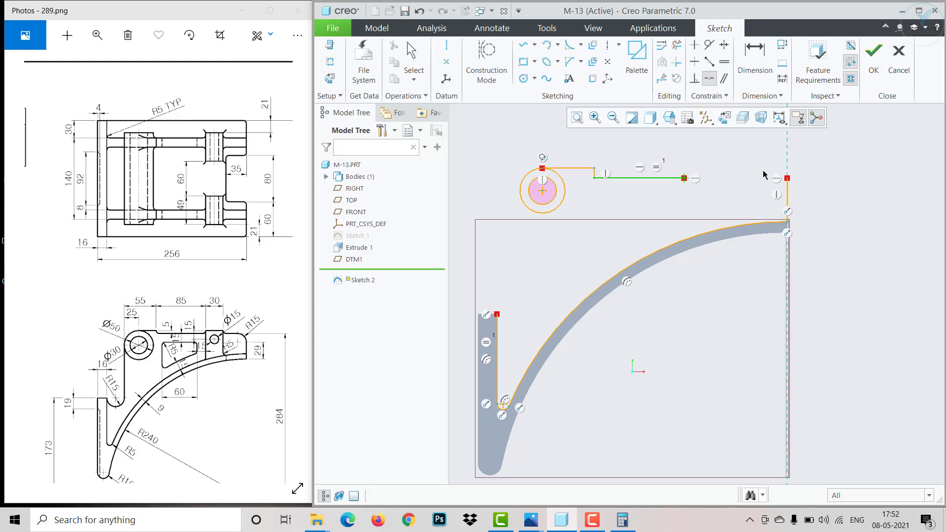
left_click(789, 183)
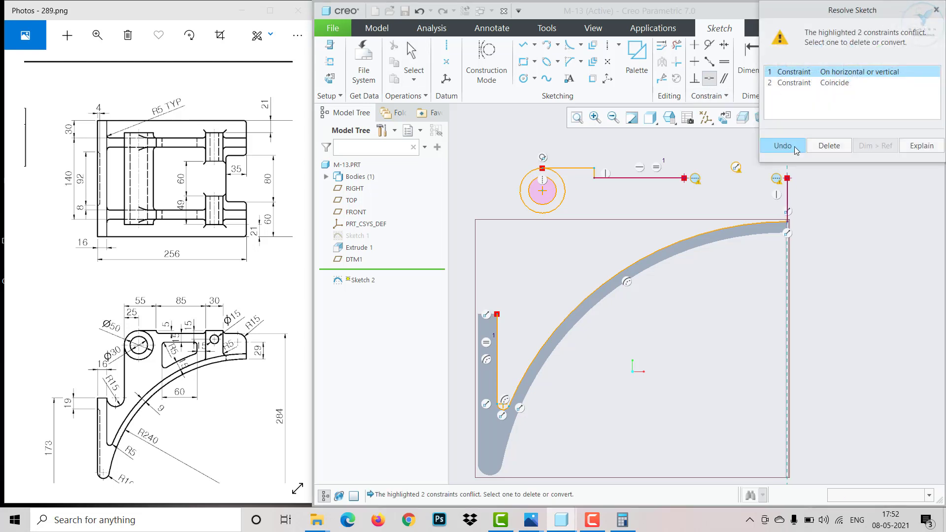
left_click(793, 146)
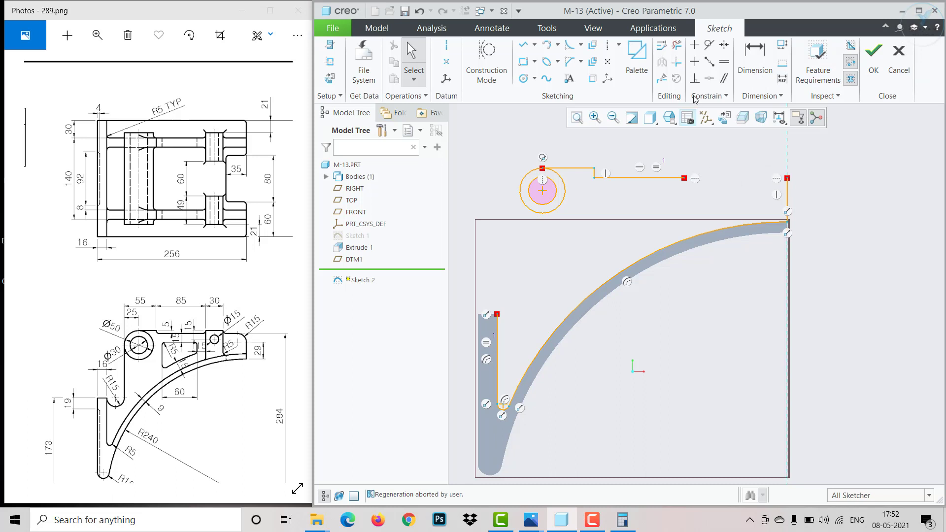
Step: Make the longer horizontal line's free end coincident with the vertical line's top end, deleting the conflicting horizontal-or-vertical constraint
left_click(709, 78)
left_click(684, 178)
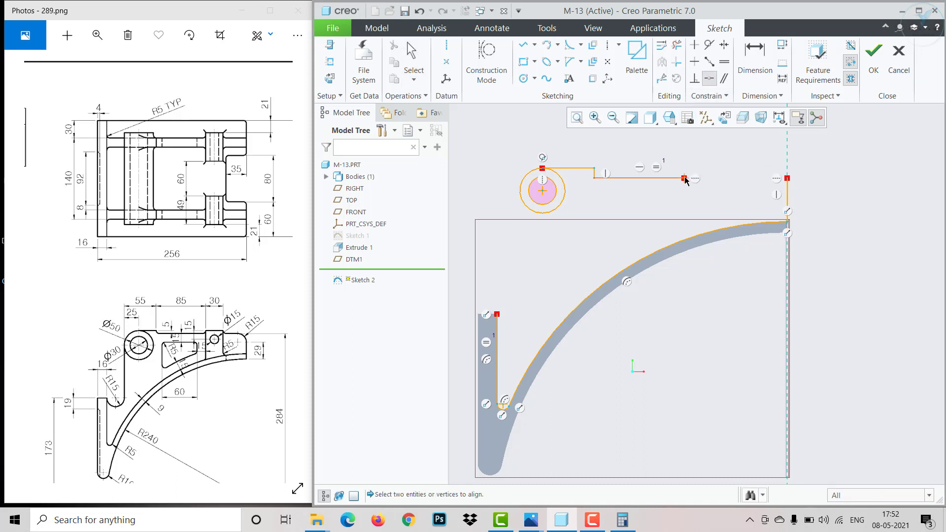
left_click(790, 183)
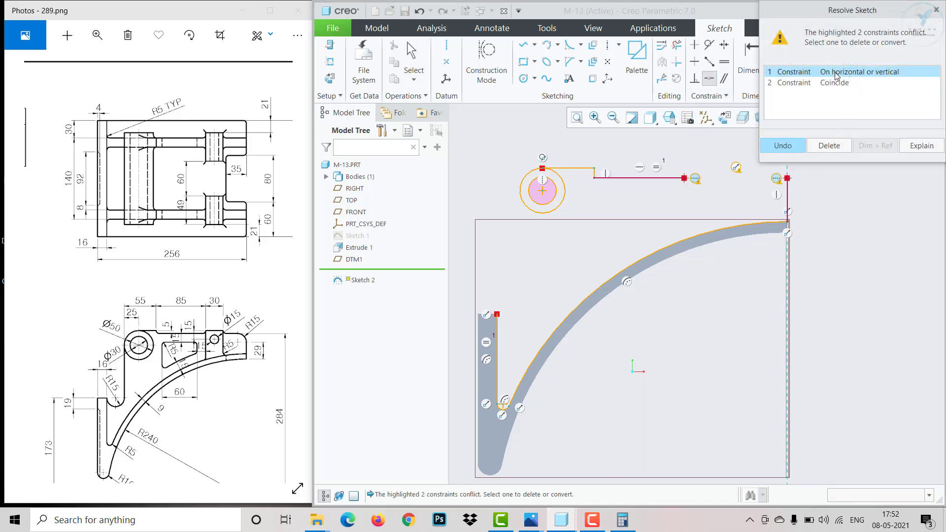
left_click(831, 146)
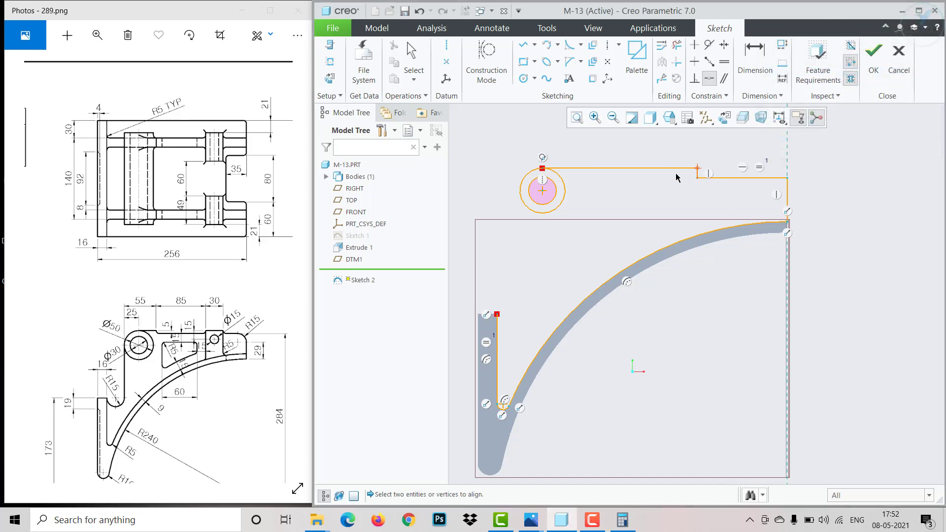
middle_click(667, 145)
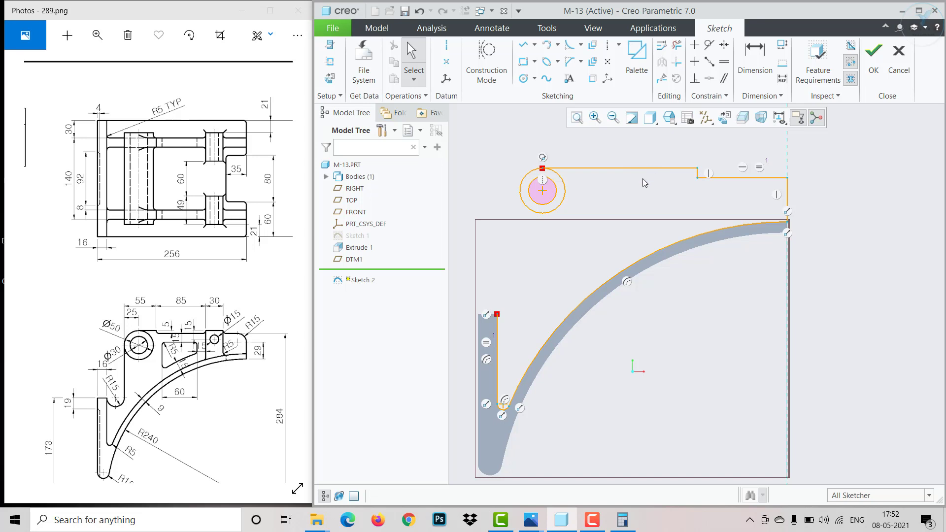
Step: Draw a vertical line from the outer boss circle's leg-side tangent point down to about the leg's top level
left_click(523, 45)
left_click(519, 191)
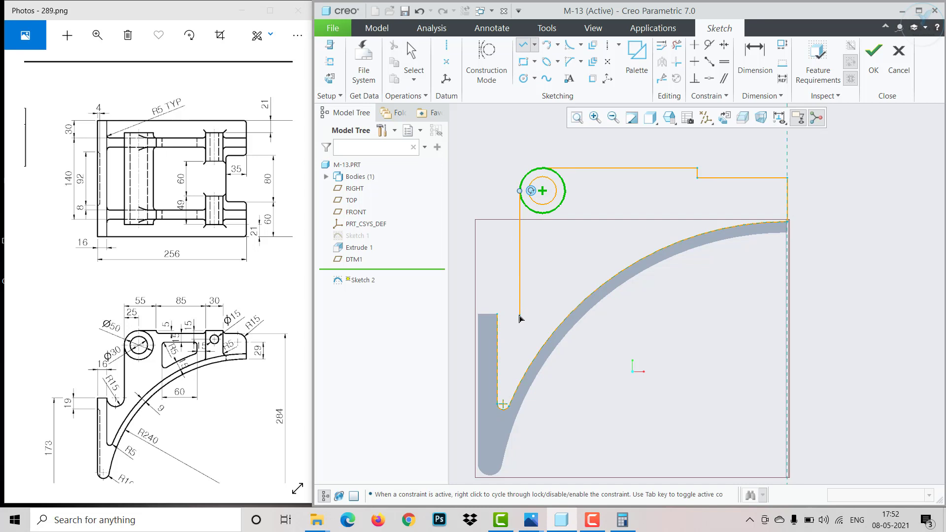
left_click(520, 315)
middle_click(555, 277)
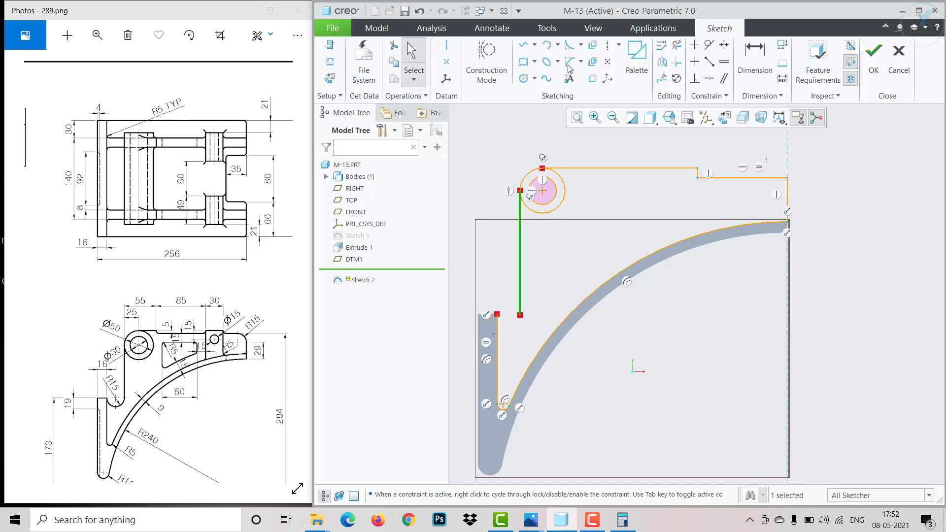
left_click(546, 44)
left_click(497, 314)
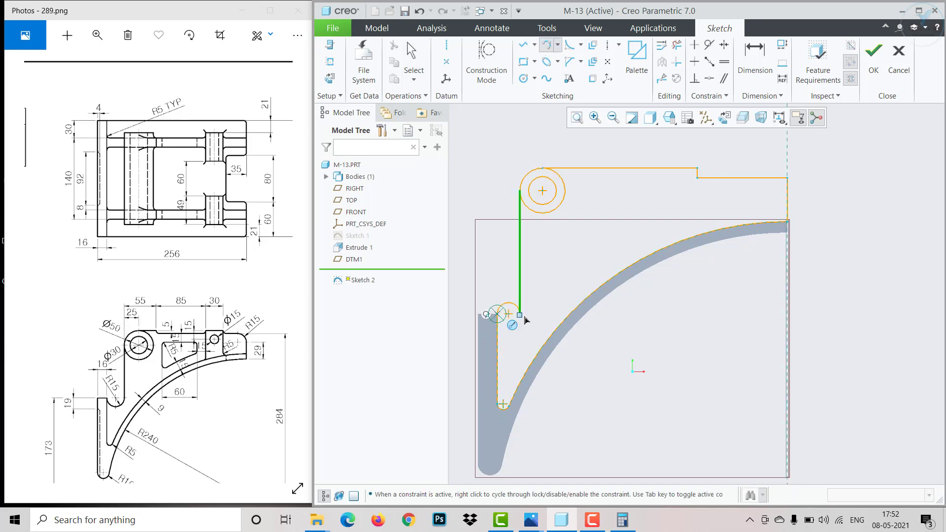
left_click(521, 316)
middle_click(513, 331)
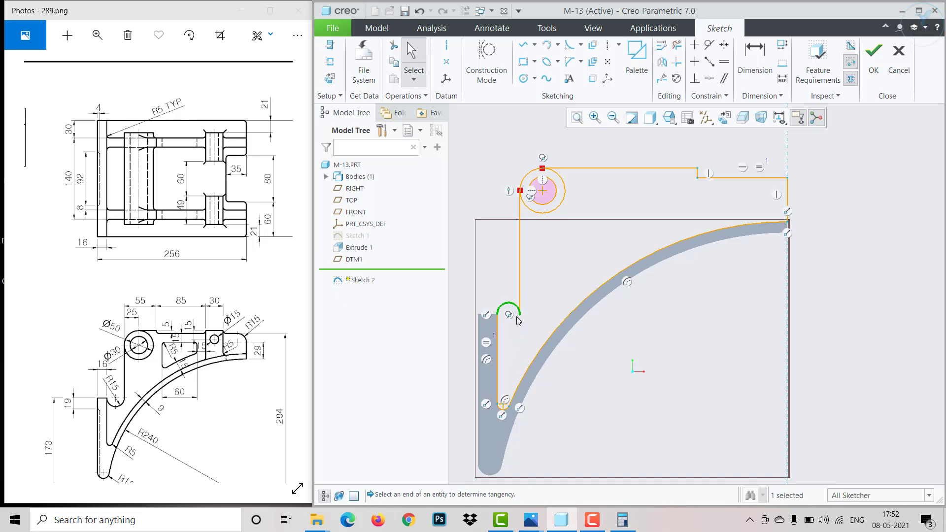
key("Delete")
Step: Draw a downward-bulging tangent arc from the boss line's lower end to the top of the leg's inner edge
scroll(508, 315, "up", 3)
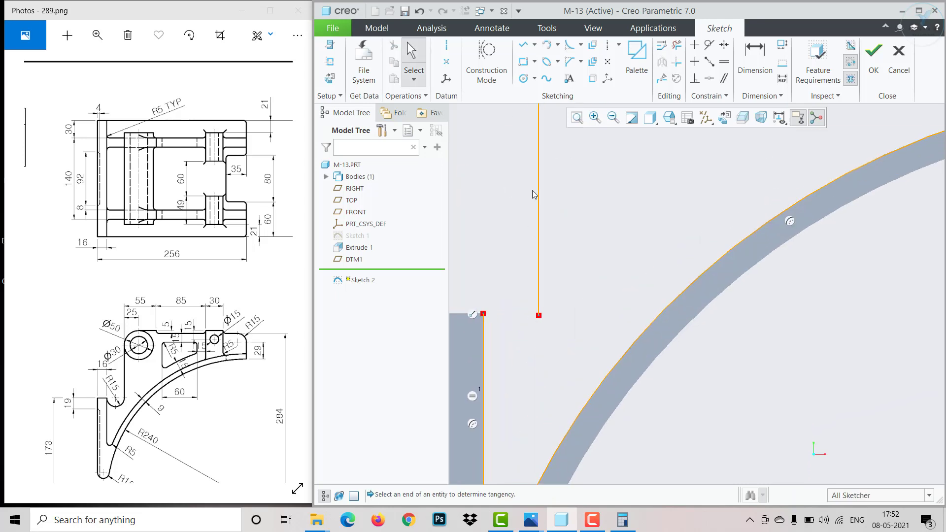
left_click(546, 45)
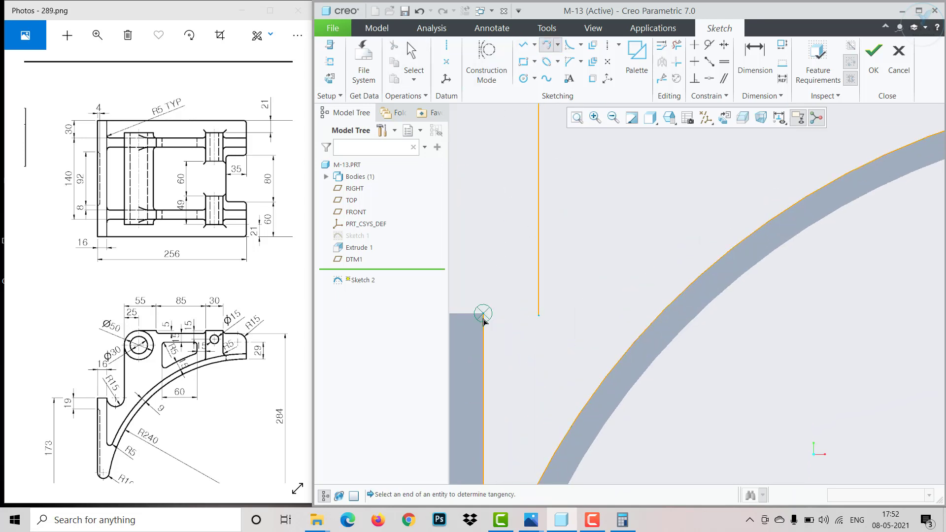
left_click(484, 317)
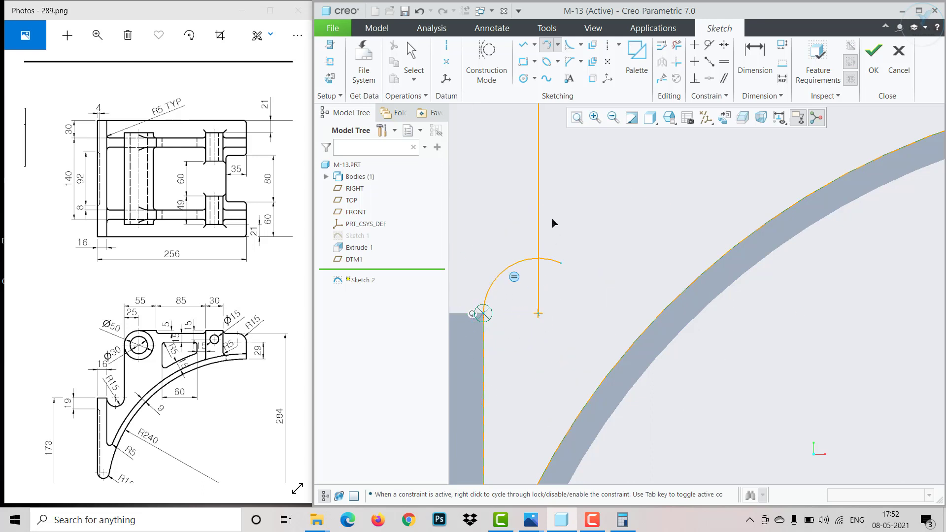
middle_click(500, 265)
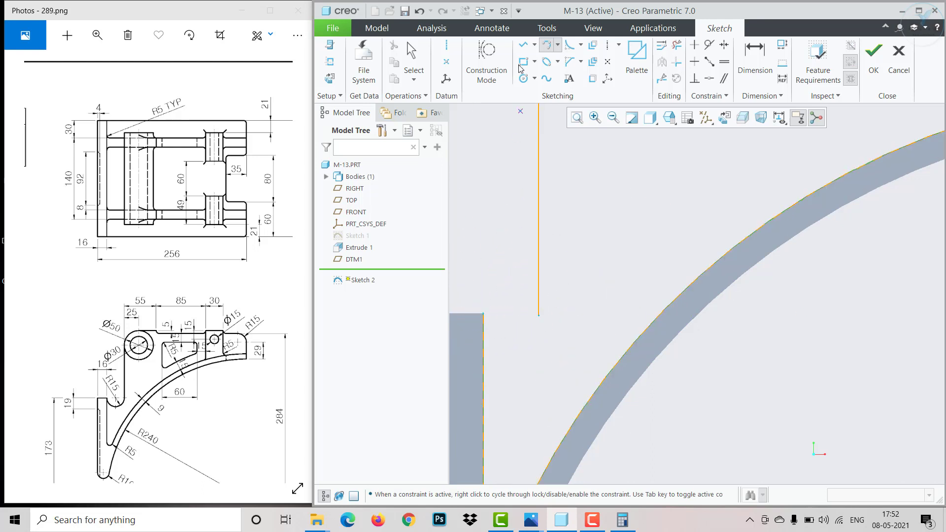
left_click(538, 315)
left_click(483, 314)
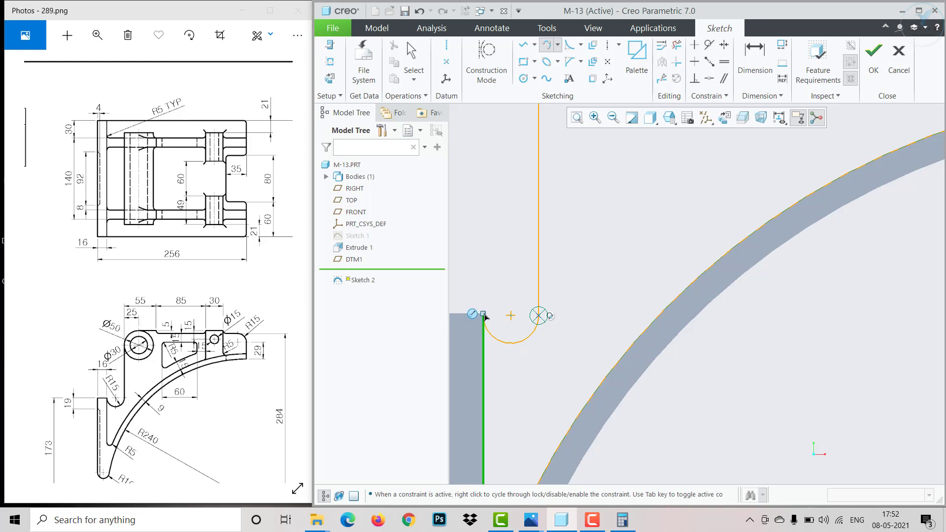
middle_click(503, 261)
left_click(503, 258)
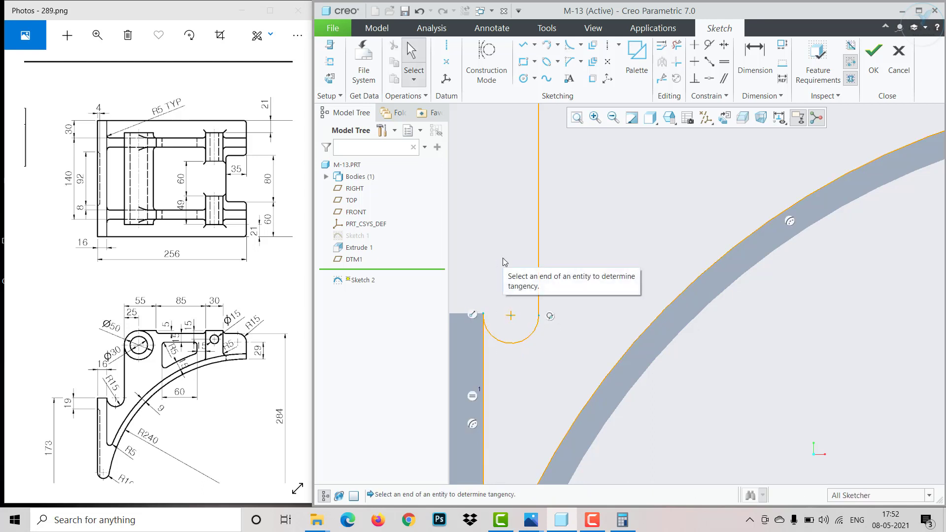
Step: Constrain the new arc tangent to the leg's inner vertical edge
scroll(502, 258, "down", 2)
scroll(503, 258, "up", 2)
left_click(709, 45)
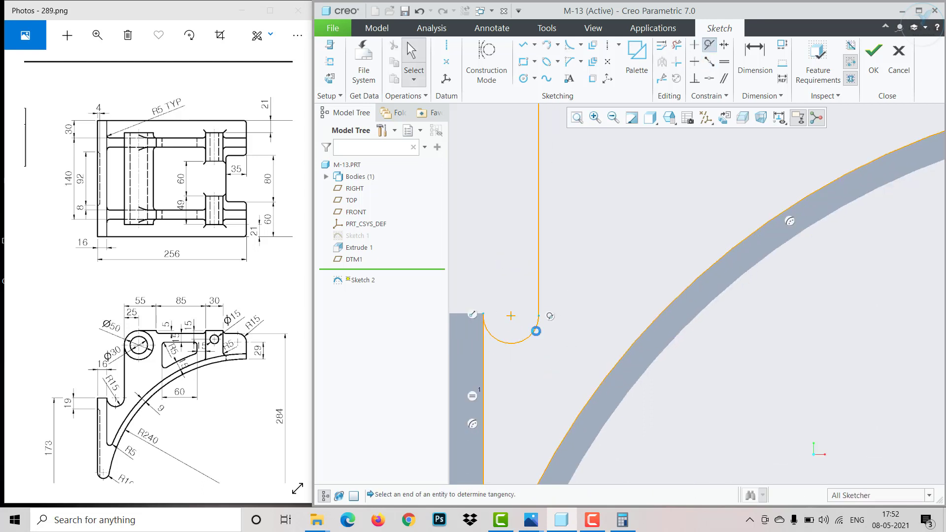
left_click(482, 352)
left_click(514, 341)
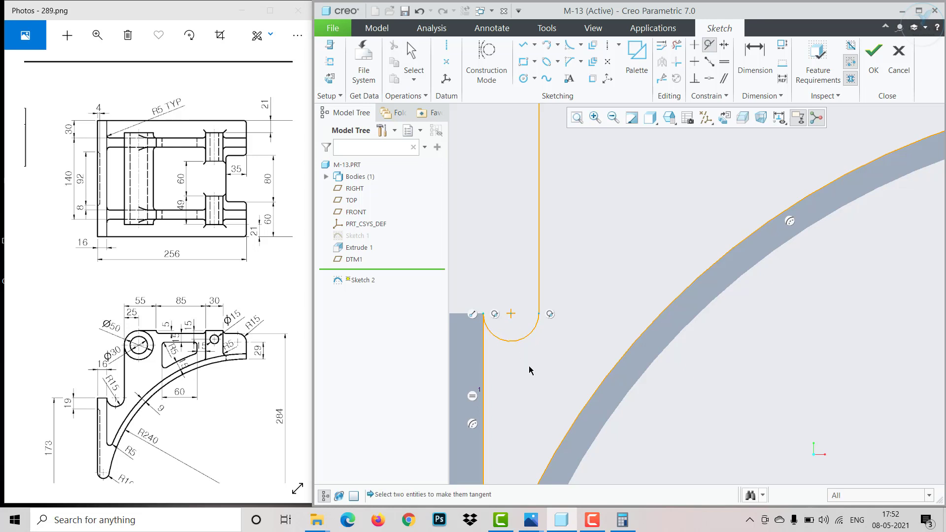
Step: Fillet the outer corner between the longer horizontal top line and the vertical end line
scroll(530, 364, "up", 5)
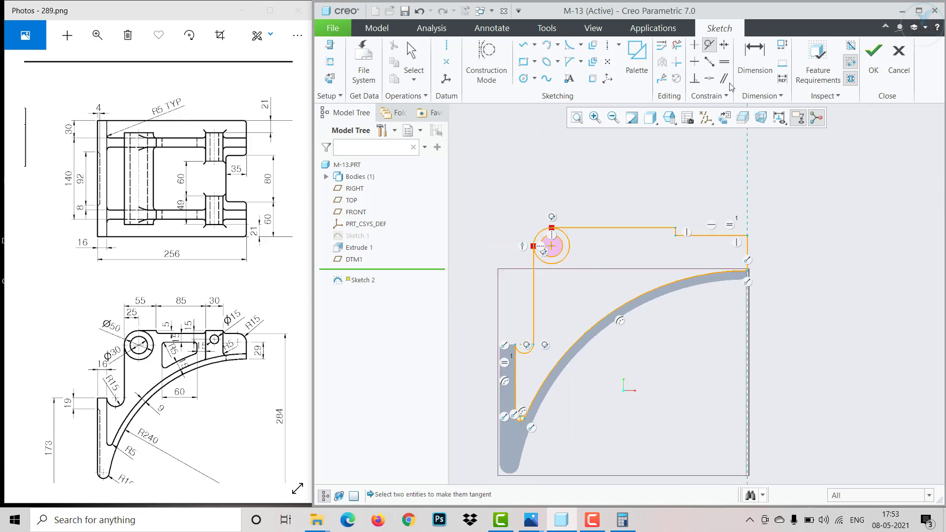
left_click(754, 54)
scroll(762, 277, "down", 4)
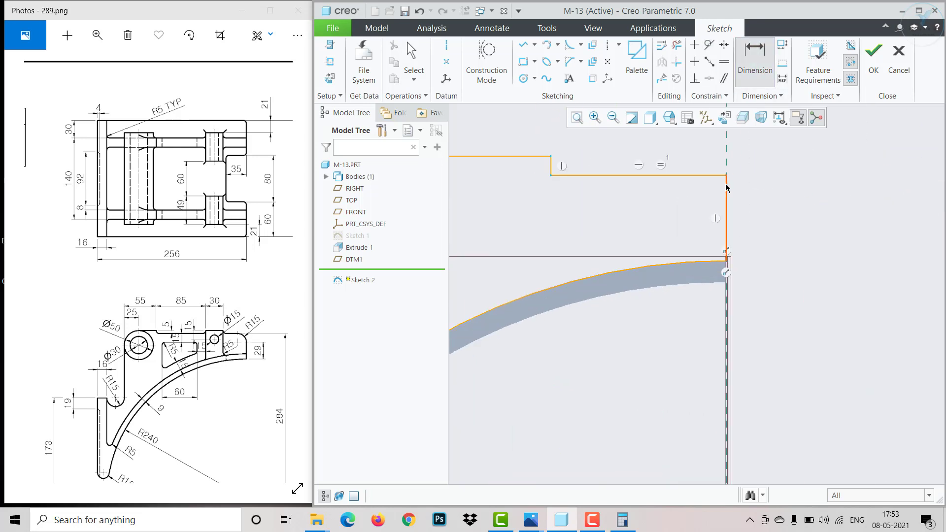
left_click(570, 44)
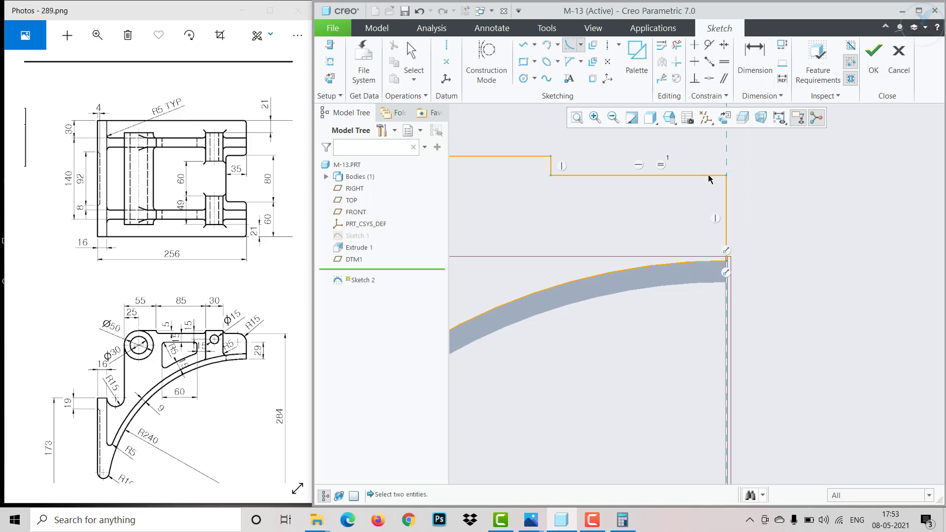
left_click(708, 176)
left_click(725, 195)
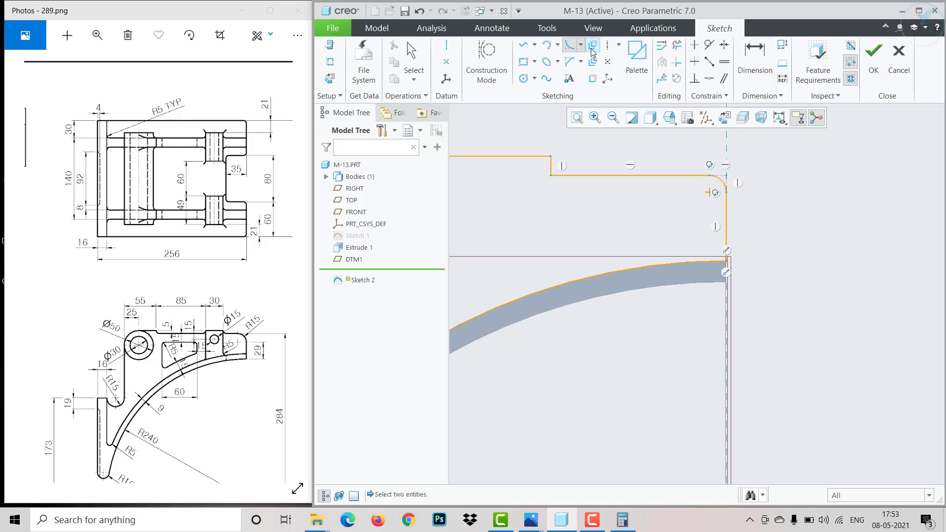
Step: Dimension the height of the longer horizontal top line from the horizontal reference through PRT_CSYS_DEF and set it to 284
left_click(748, 57)
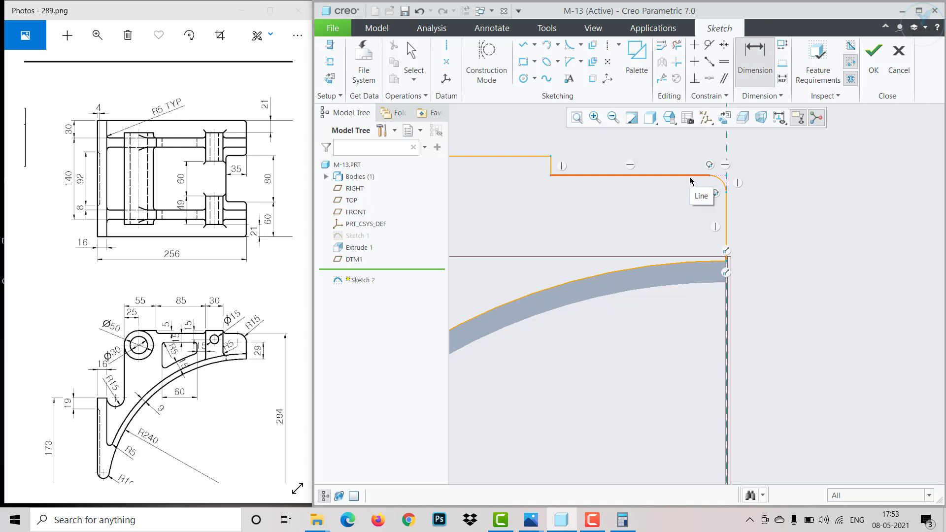
scroll(689, 252, "down", 6)
scroll(718, 452, "down", 1)
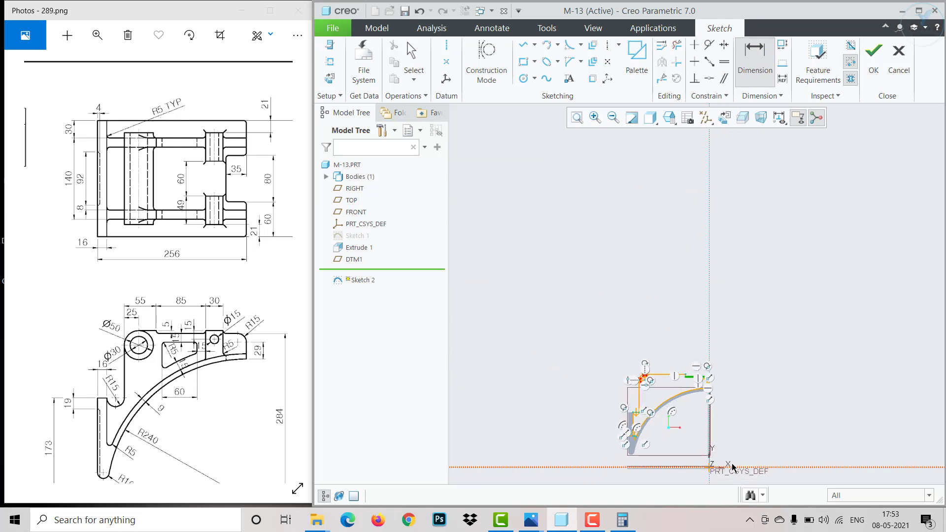
middle_click(747, 400)
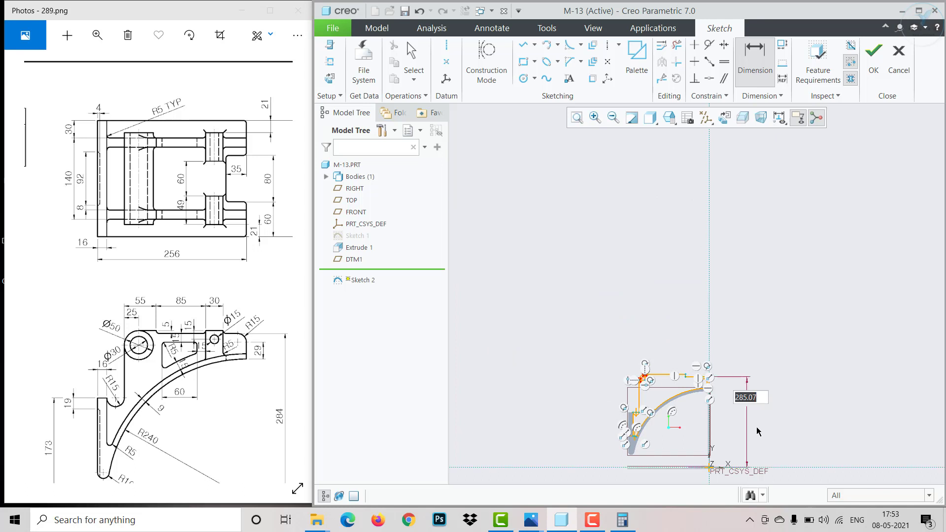
type("284")
key("Return")
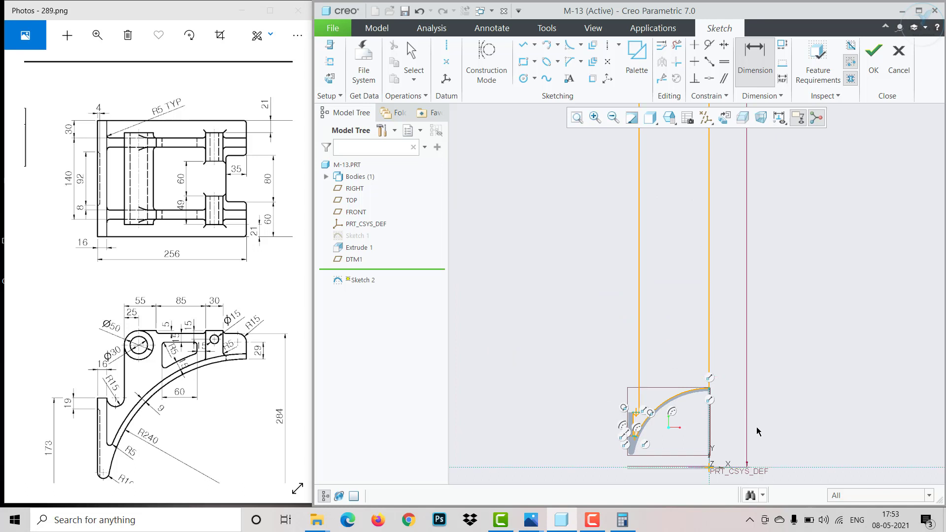
Step: Correct the height dimension of the longer horizontal top line to 284
scroll(741, 392, "down", 5)
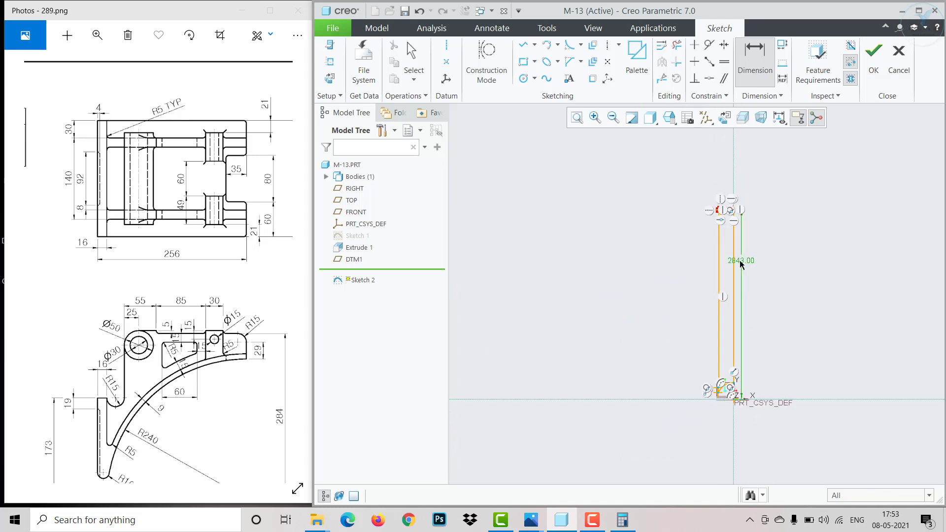
double_click(739, 260)
type("284")
key("Return")
Step: Dimension the radius of the fillet on the profile's outer top corner and set it to 15
scroll(742, 388, "up", 5)
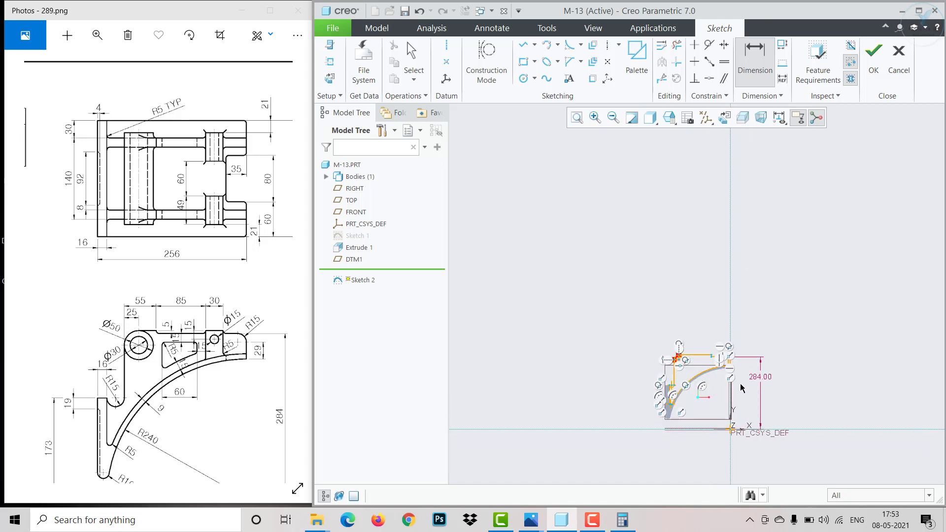
scroll(711, 349, "up", 5)
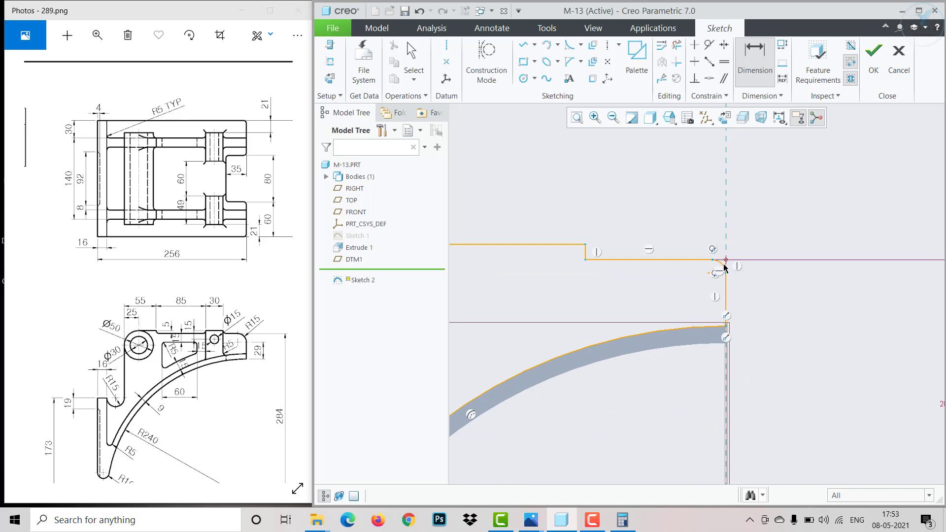
scroll(717, 275, "up", 2)
scroll(718, 274, "up", 2)
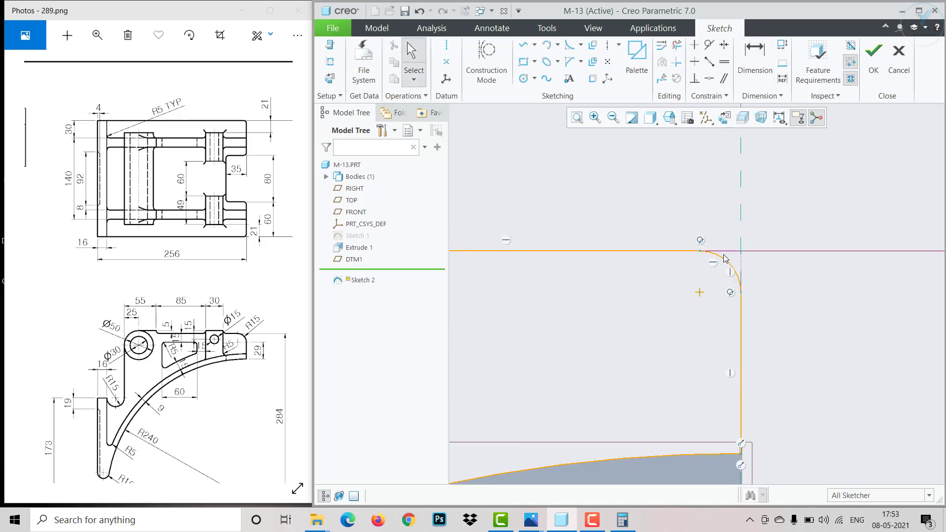
left_click(726, 263)
middle_click(661, 317)
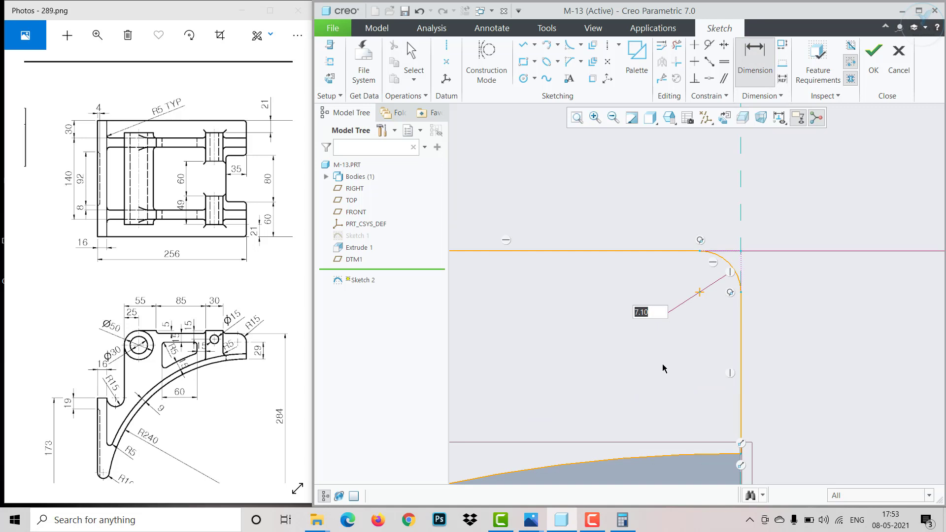
type("15")
key("Return")
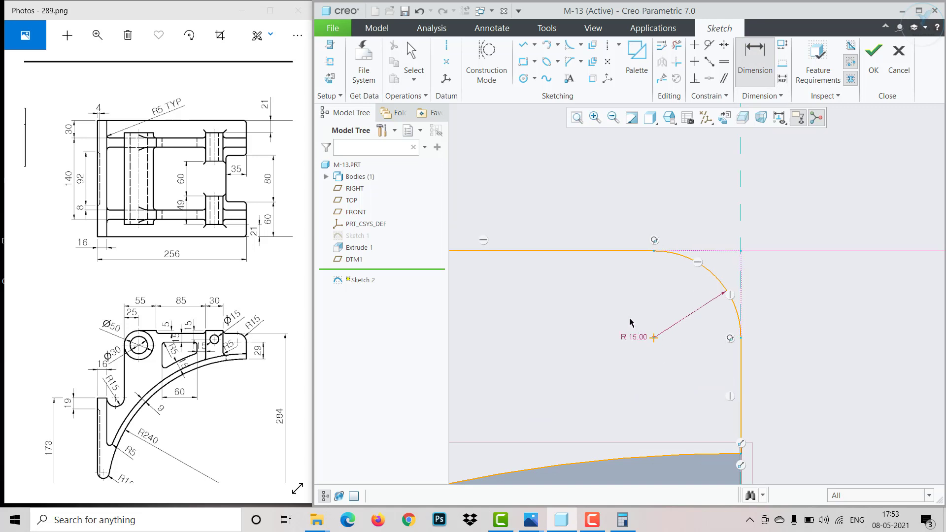
Step: Move the upper corner of the small step in the top edge toward the boss, lengthening the outer horizontal line
scroll(629, 320, "down", 4)
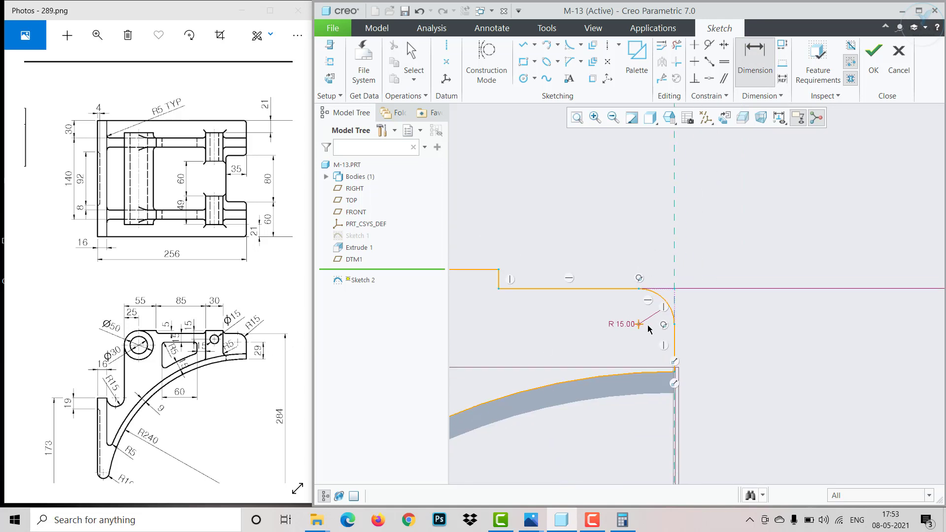
scroll(650, 330, "down", 4)
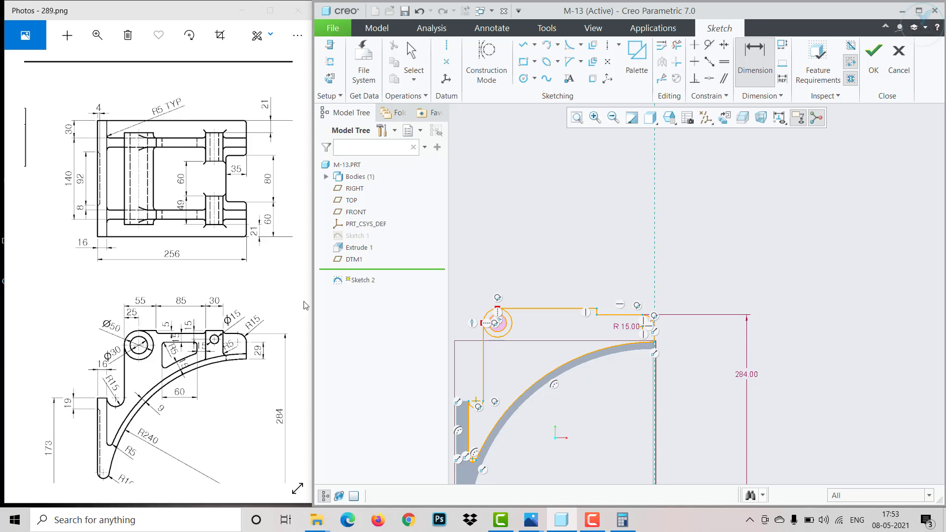
scroll(604, 324, "down", 1)
scroll(563, 342, "up", 1)
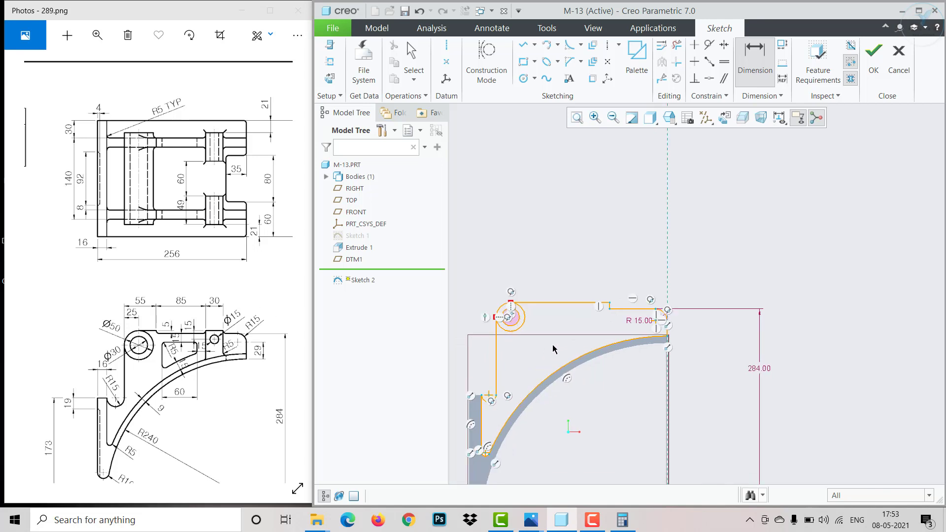
scroll(616, 328, "up", 1)
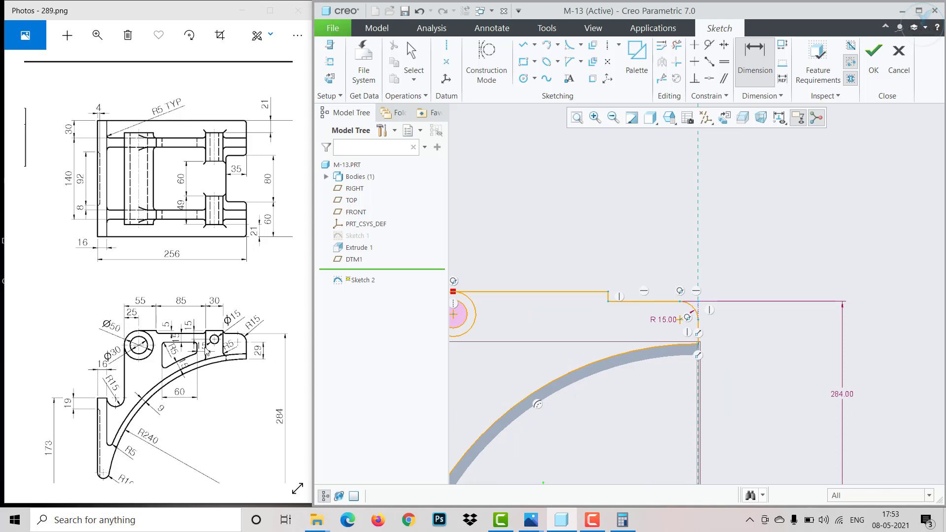
scroll(628, 329, "down", 2)
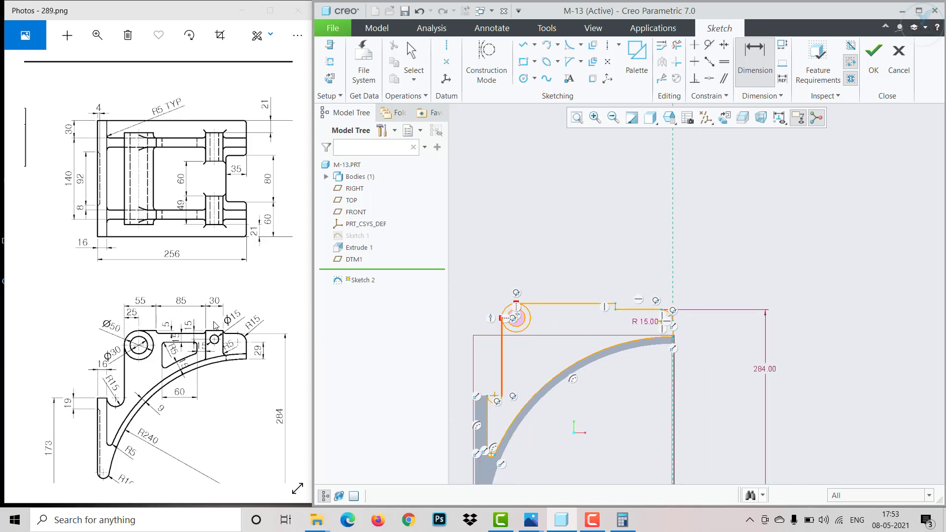
left_click(524, 44)
scroll(644, 320, "up", 2)
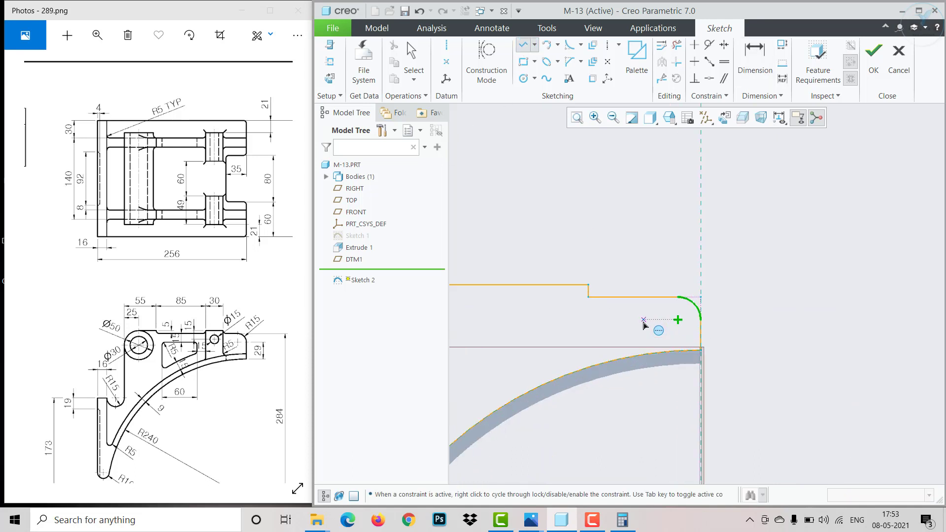
middle_click(604, 277)
mouse_move(588, 285)
left_mouse_down()
mouse_move(525, 304)
mouse_move(514, 267)
left_mouse_up()
Step: Delete the horizontal top line between the small step and the R15 corner fillet
left_click(537, 300)
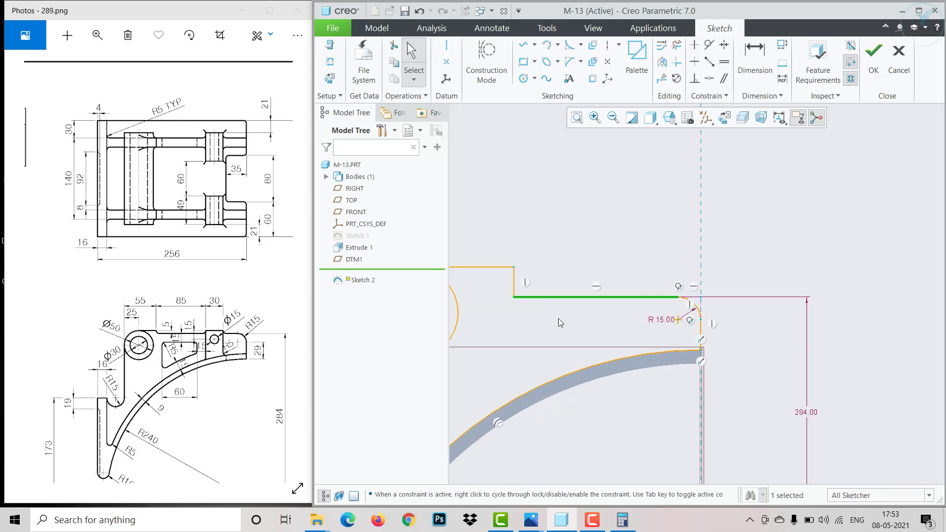
scroll(559, 319, "down", 2)
scroll(560, 324, "down", 1)
key("Delete")
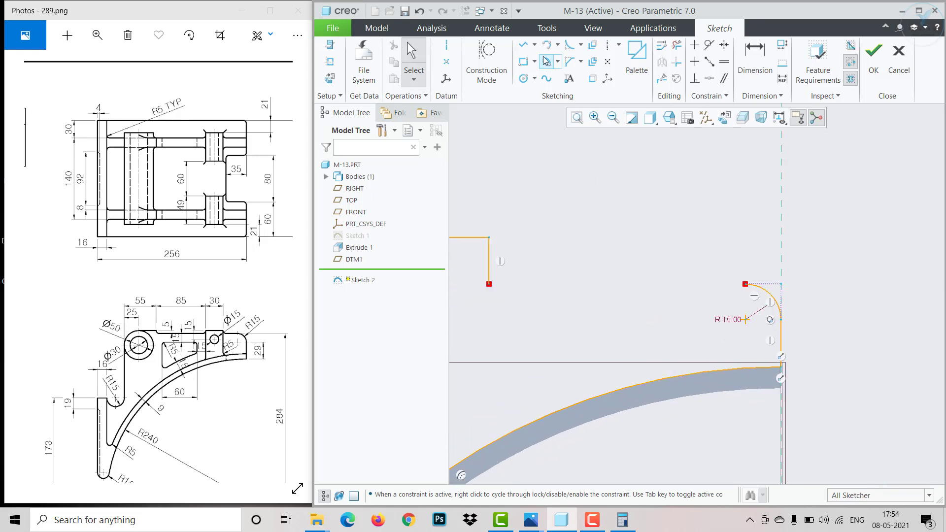
Step: Draw a line chain from the corner fillet to the small step's lower end, with a raised rectangular block in between
left_click(522, 46)
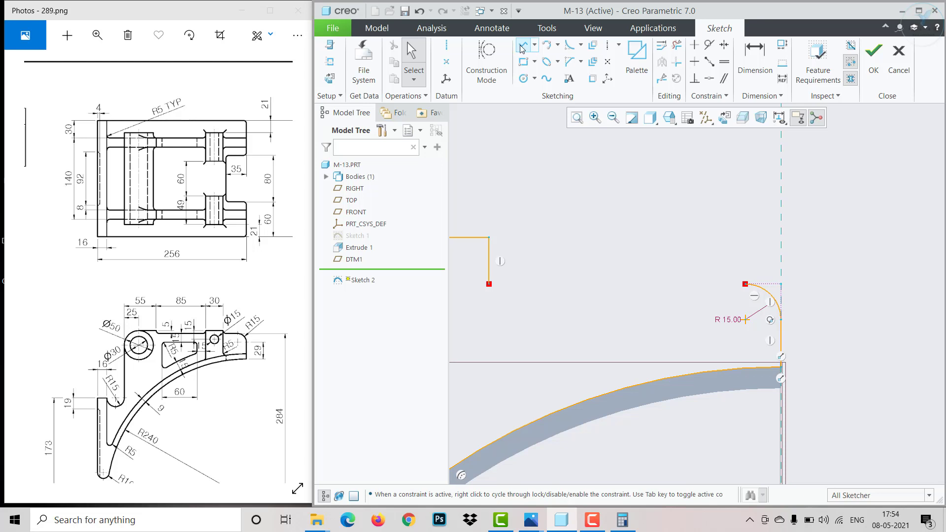
left_click(746, 285)
left_click(679, 288)
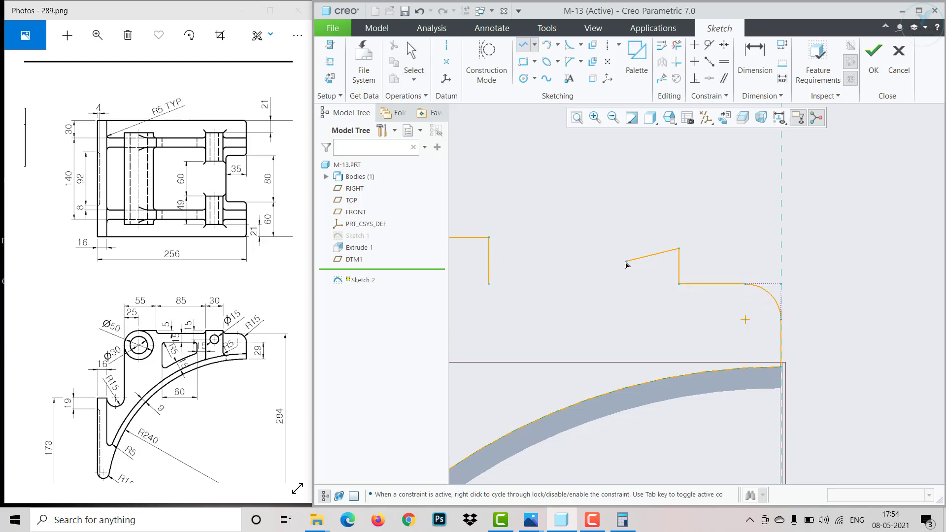
left_click(678, 248)
left_click(606, 248)
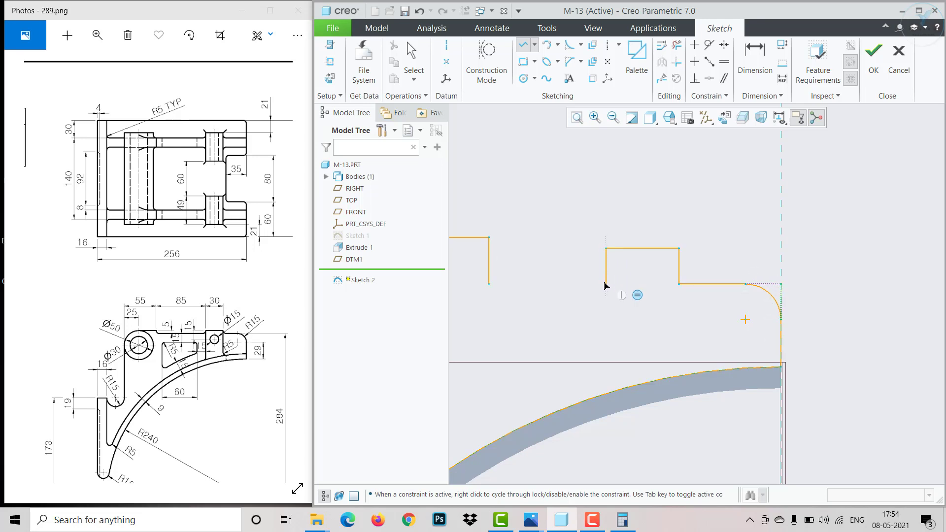
left_click(606, 285)
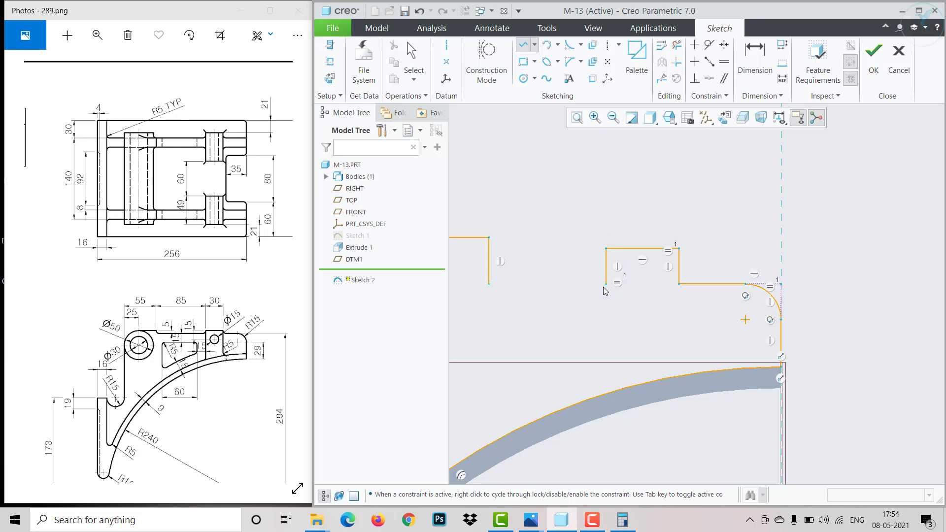
left_click(490, 284)
middle_click(543, 261)
middle_click(543, 261)
Step: Dimension the width of the raised rectangular block and set it to 30
scroll(576, 297, "up", 4)
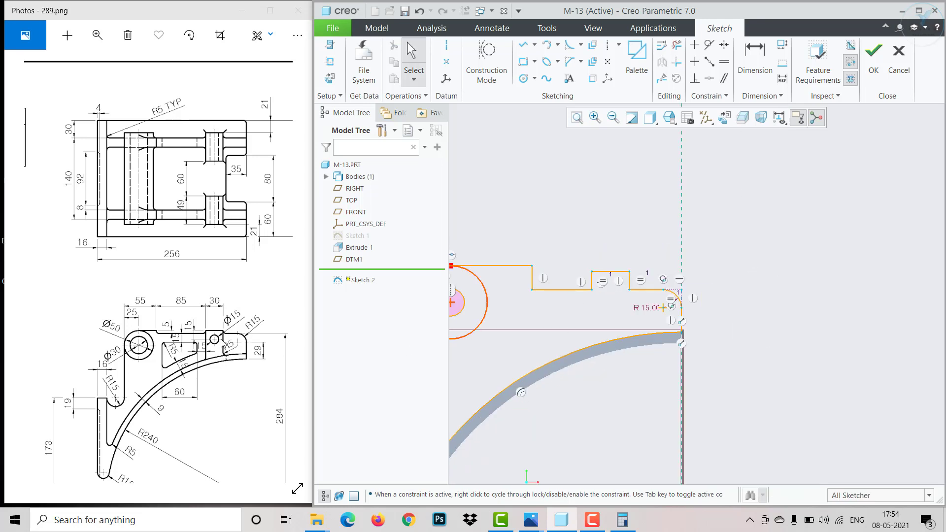
left_click(748, 85)
left_click(614, 270)
middle_click(611, 249)
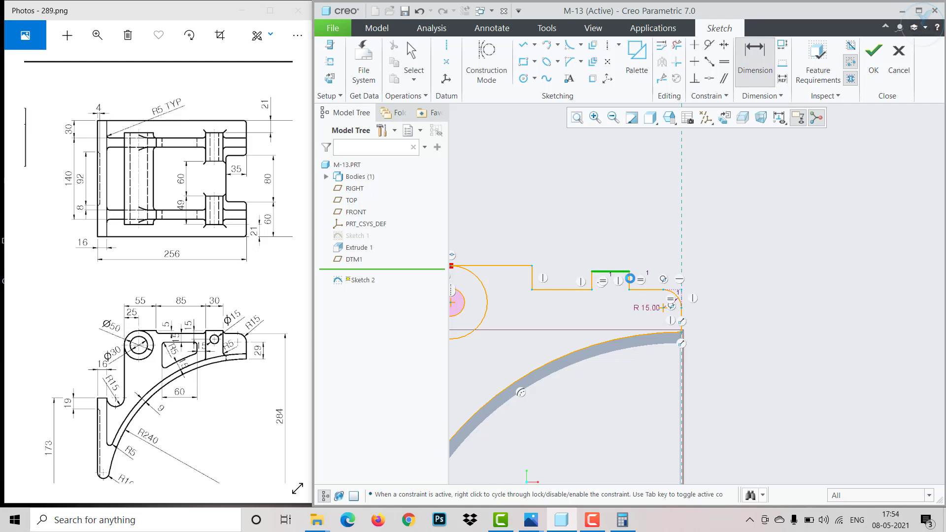
type("30")
key("Return")
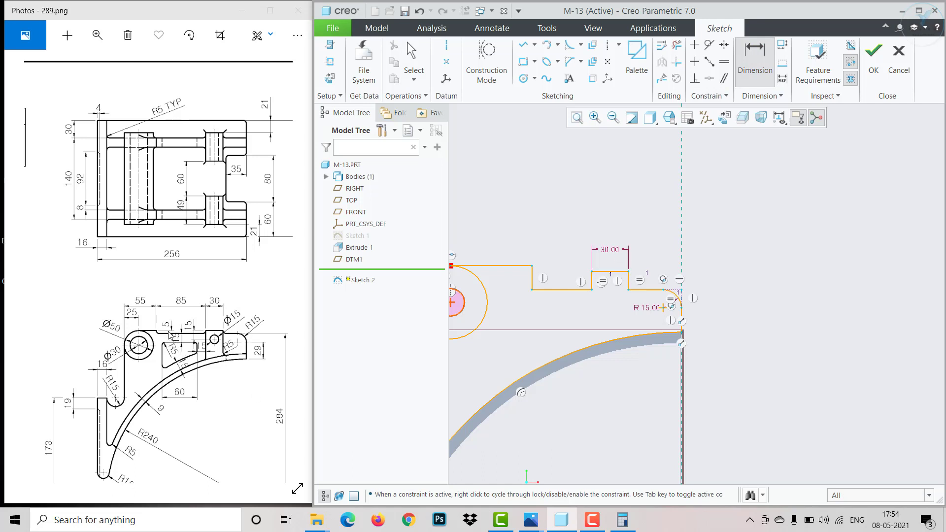
Step: Dimension the short vertical step line beside the boss and set its length to 5
scroll(532, 268, "up", 2)
left_click(532, 278)
middle_click(559, 277)
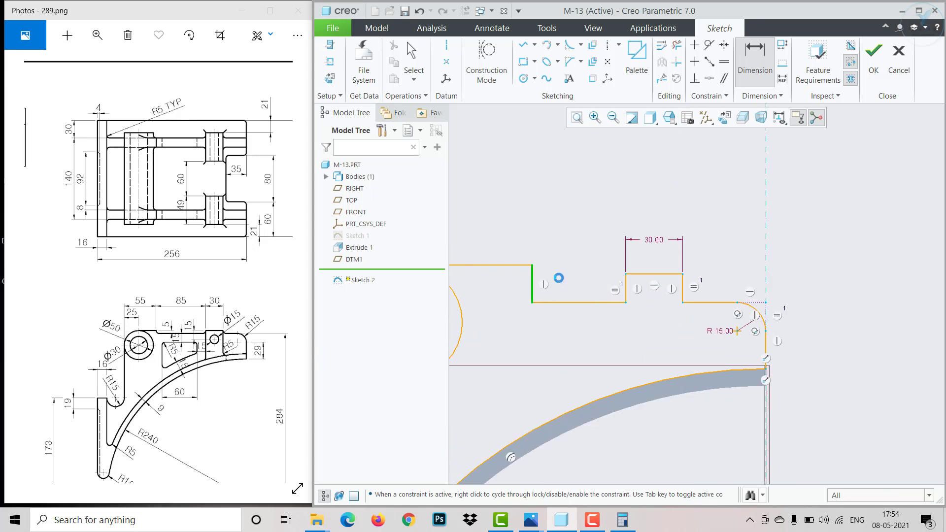
type("5")
key("Return")
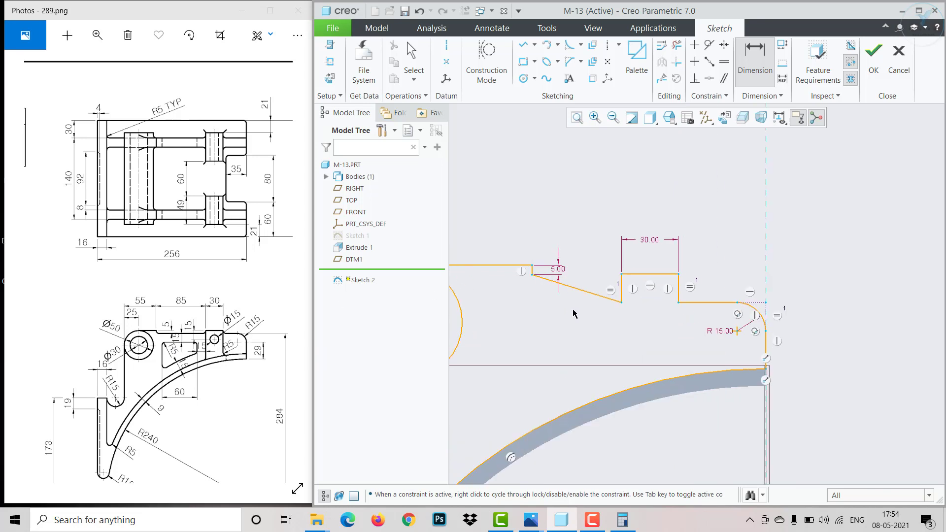
middle_click(599, 328)
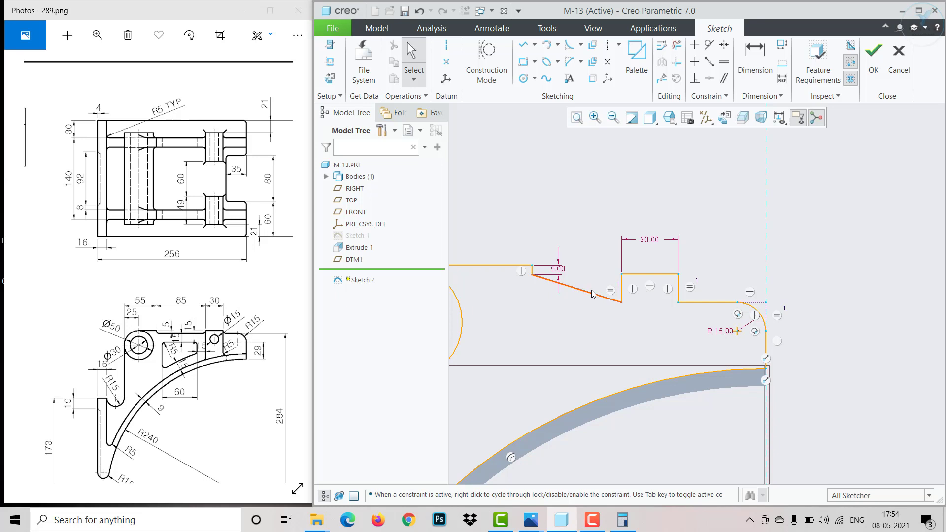
Step: Constrain the two sloping lines on either side of the raised block to be horizontal
left_click(594, 294)
left_click(612, 258)
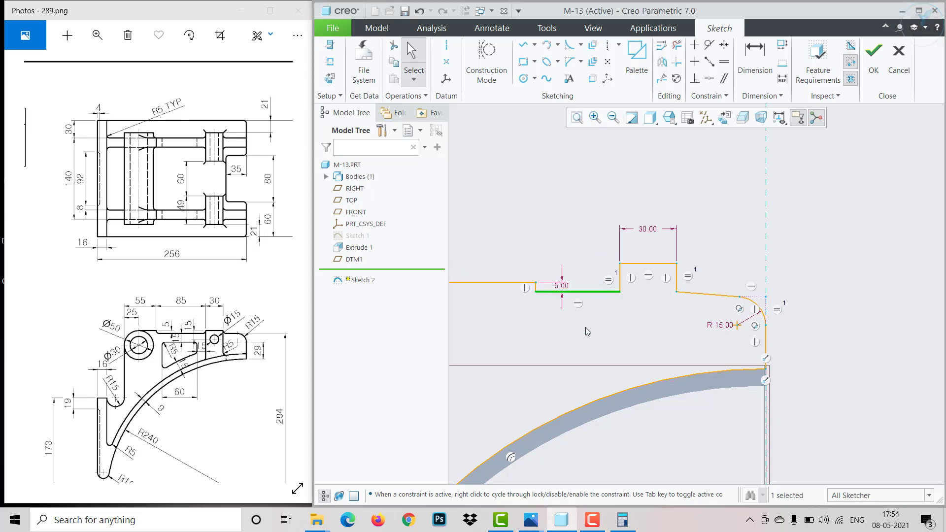
left_click(583, 329)
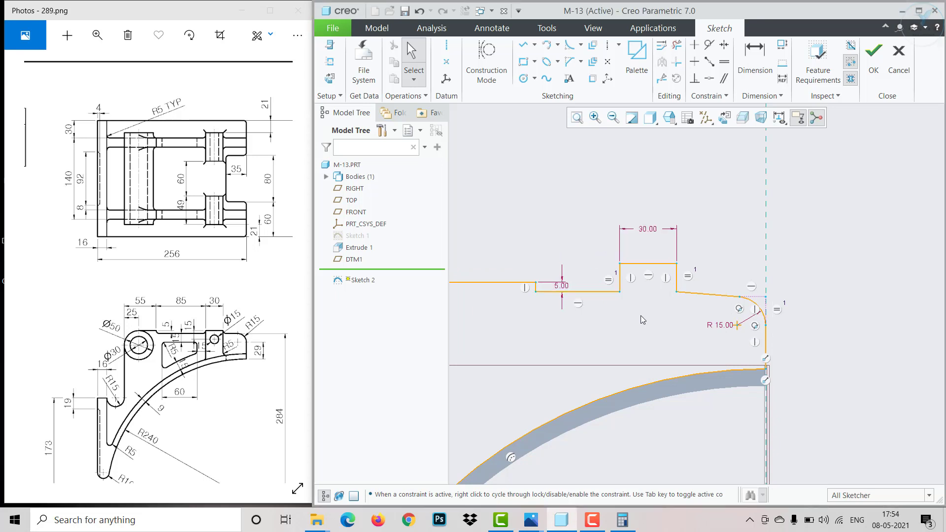
left_click(703, 295)
left_click(685, 328)
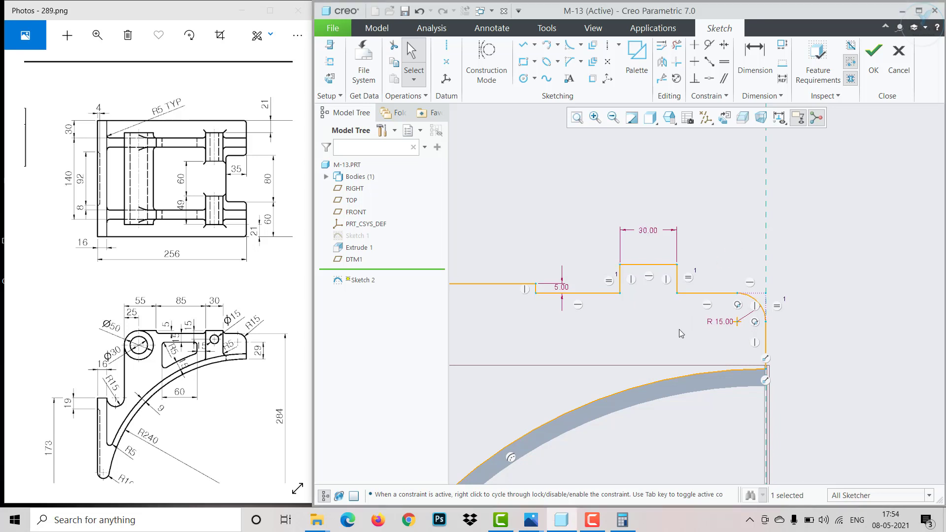
Step: Dimension the height of the outer top line from the horizontal reference through PRT_CSYS_DEF and set it to 284
scroll(693, 322, "up", 5)
left_click(763, 71)
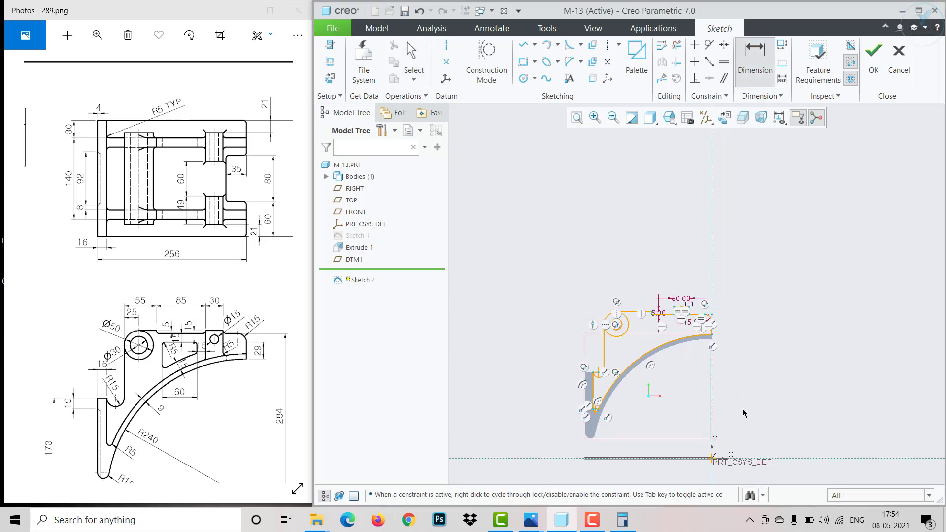
scroll(712, 342, "down", 5)
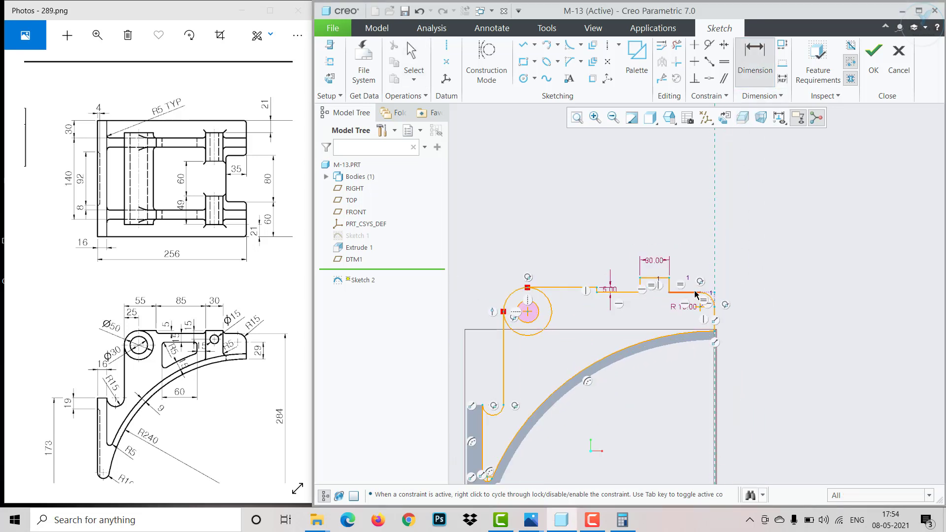
middle_click(764, 396)
type("28")
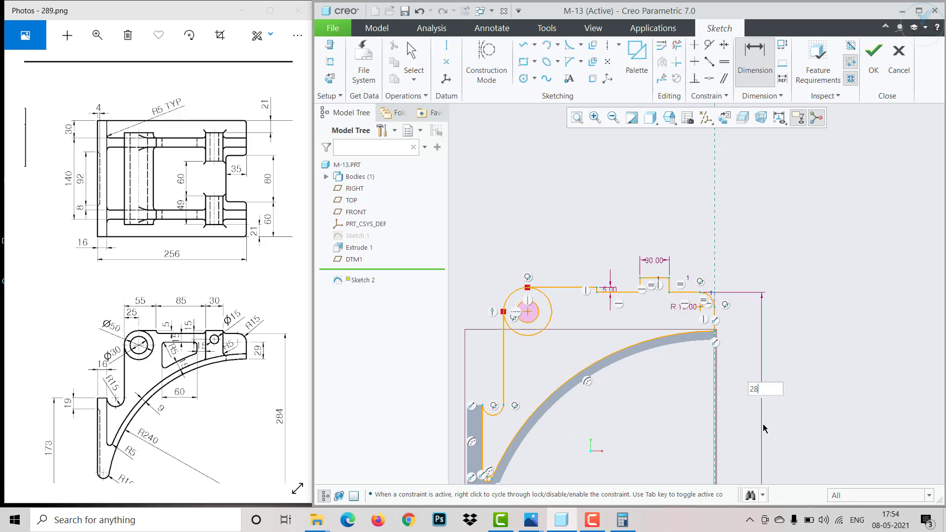
type("4")
key("Return")
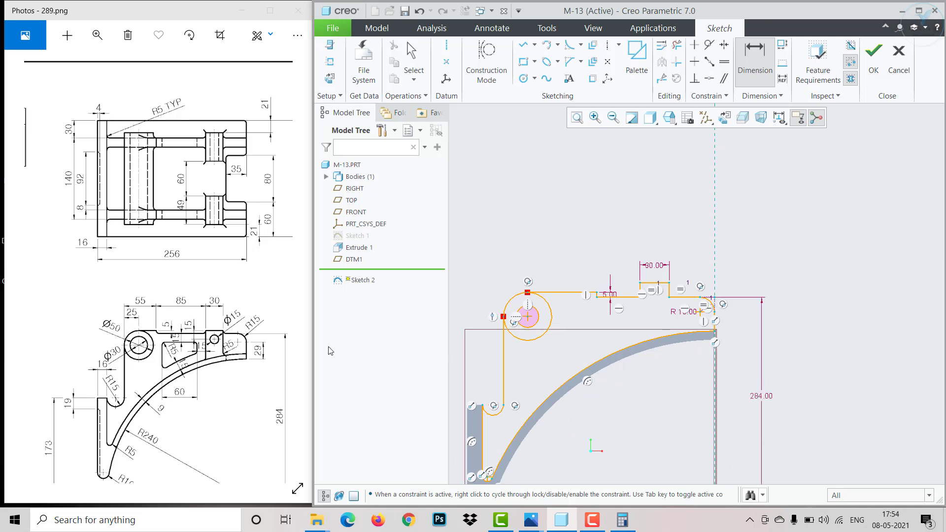
scroll(553, 323, "down", 2)
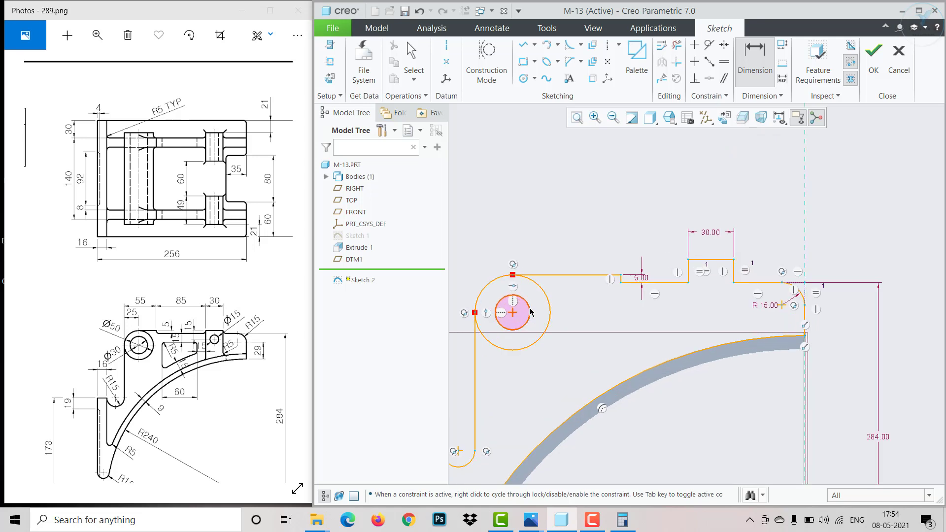
key("Escape")
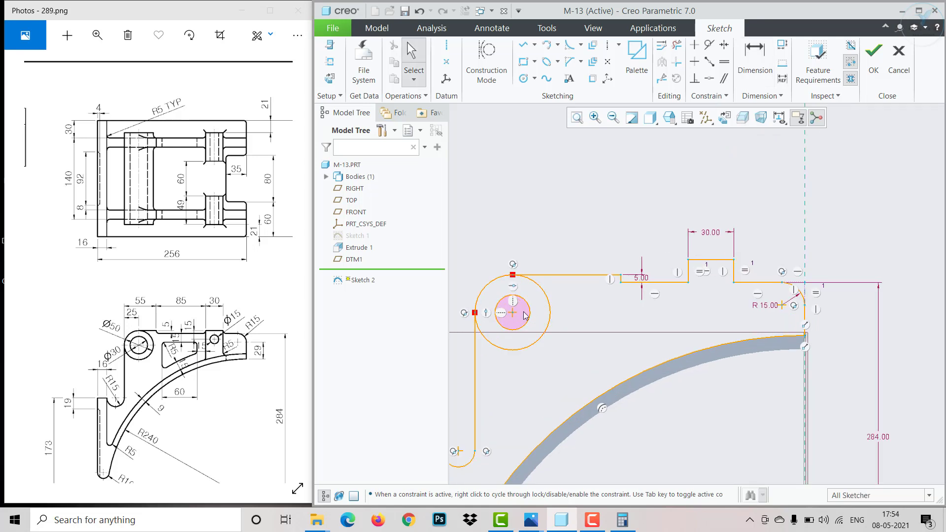
Step: Dimension the boss circles' diameters, setting the inner circle to 30 and the outer circle to 50
left_click(529, 312)
left_click(564, 275)
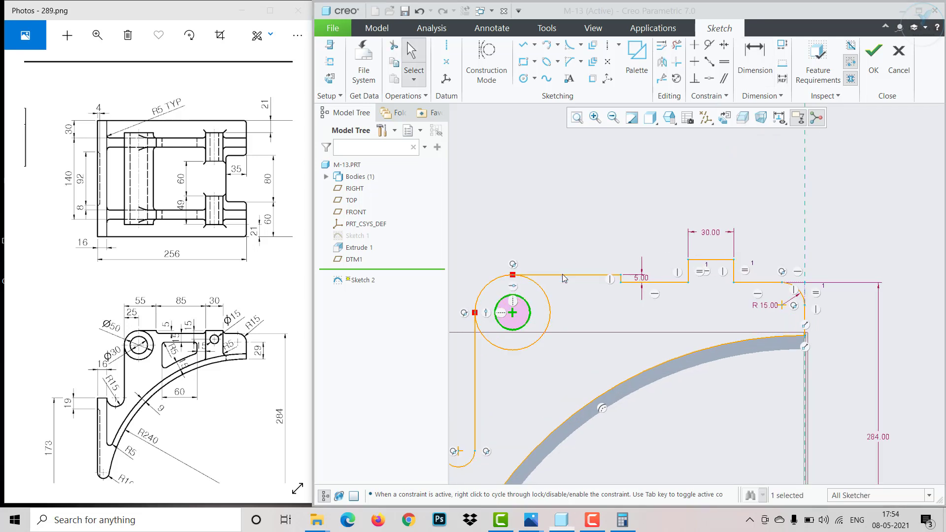
type("30")
key("Return")
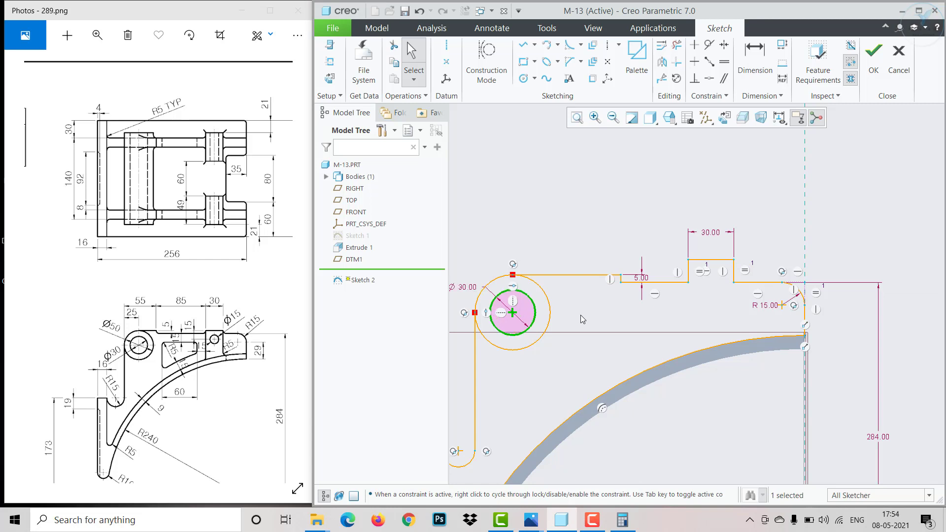
left_click(550, 305)
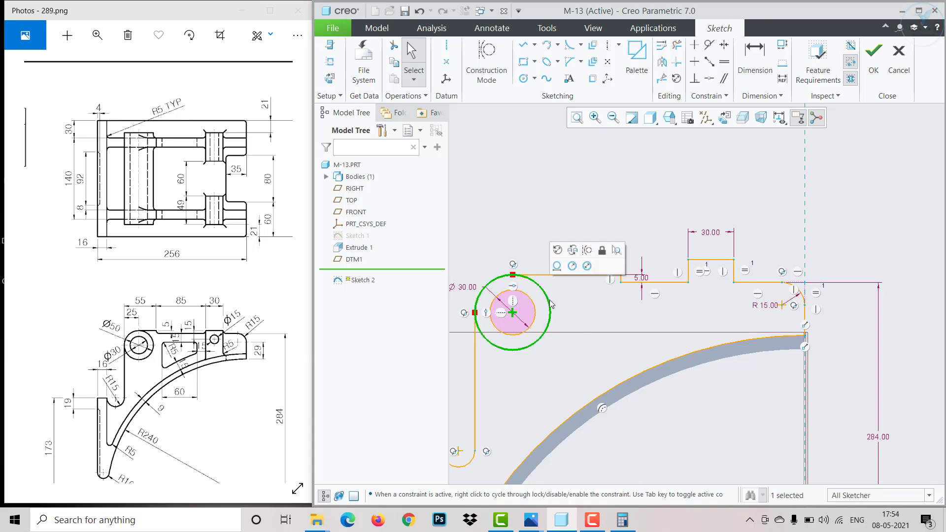
left_click(586, 266)
type("50")
key("Return")
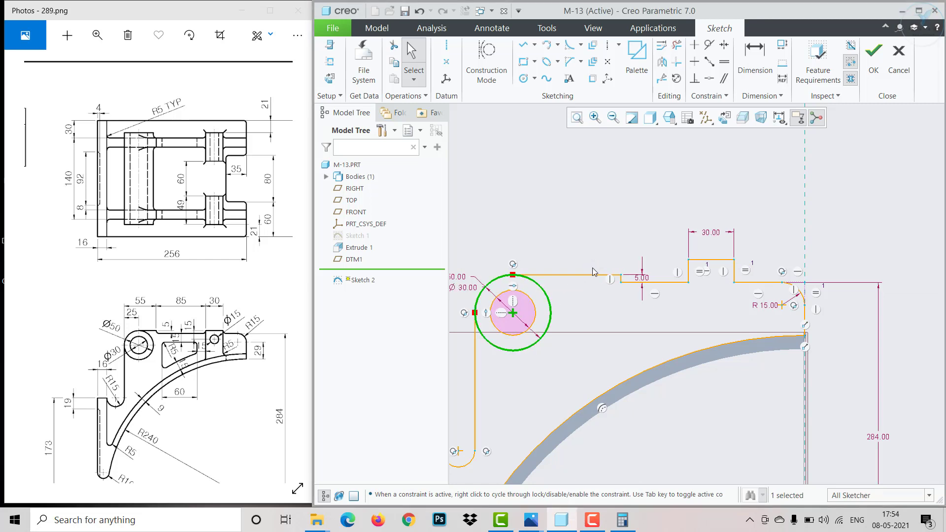
Step: Dimension the horizontal distance from the boss's vertical tangent line to the small step and set it to 55
scroll(569, 352, "down", 2)
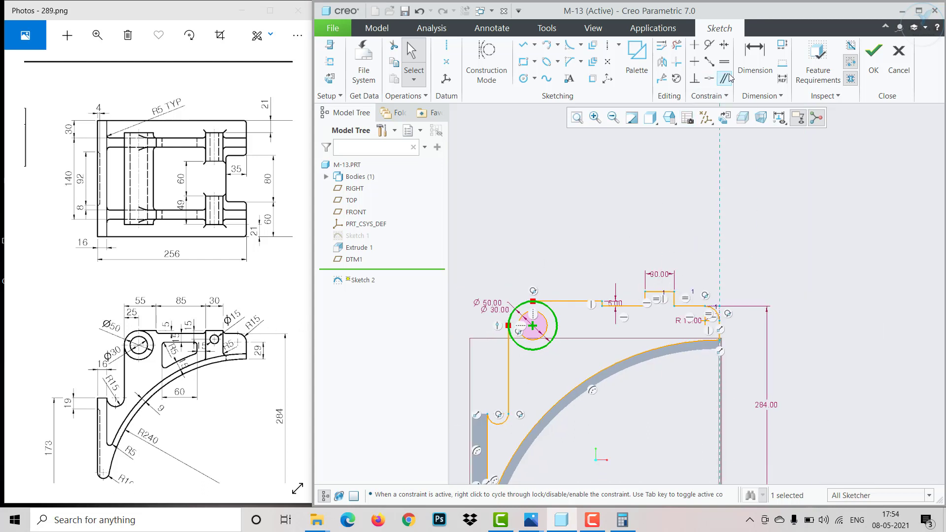
left_click(754, 56)
scroll(554, 301, "up", 2)
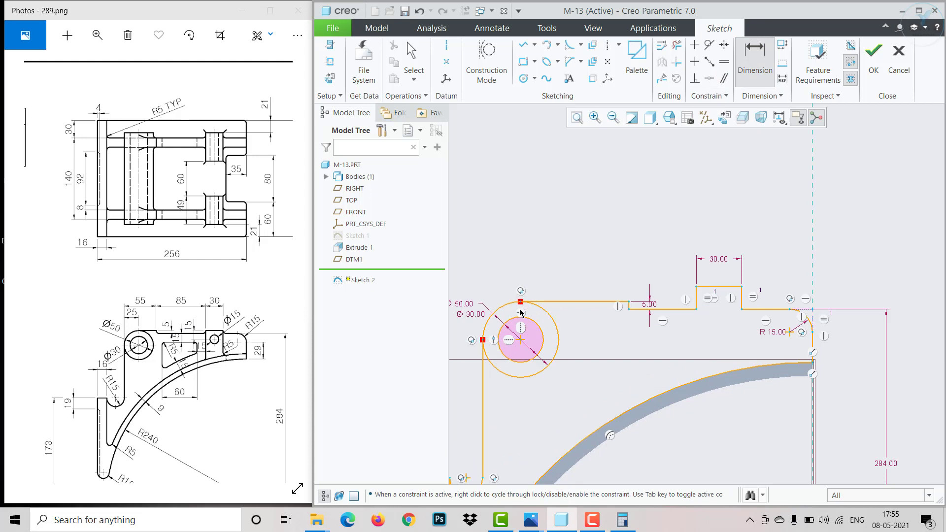
left_click(483, 345)
left_click(626, 299)
middle_click(513, 222)
type("55")
key("Return")
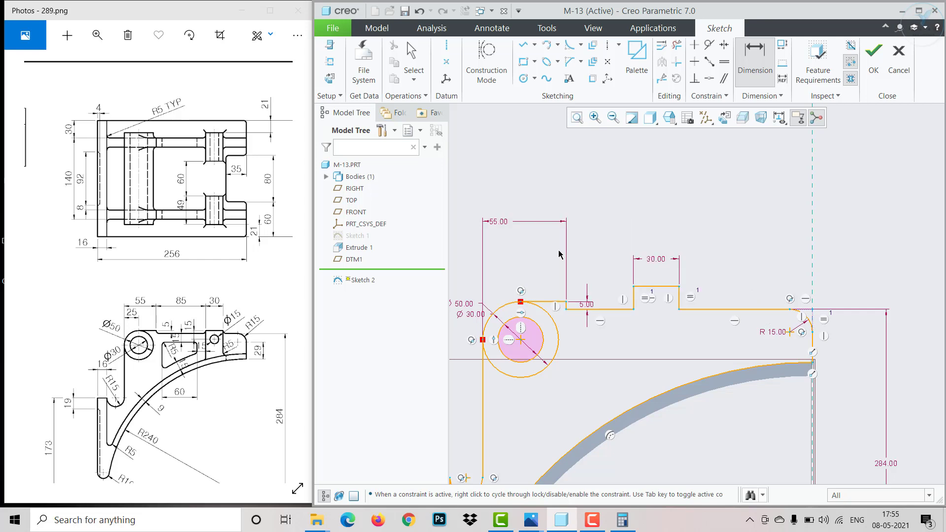
Step: Dimension the horizontal top edge between the 5-high step and the raised block to 85
left_click(617, 311)
middle_click(606, 251)
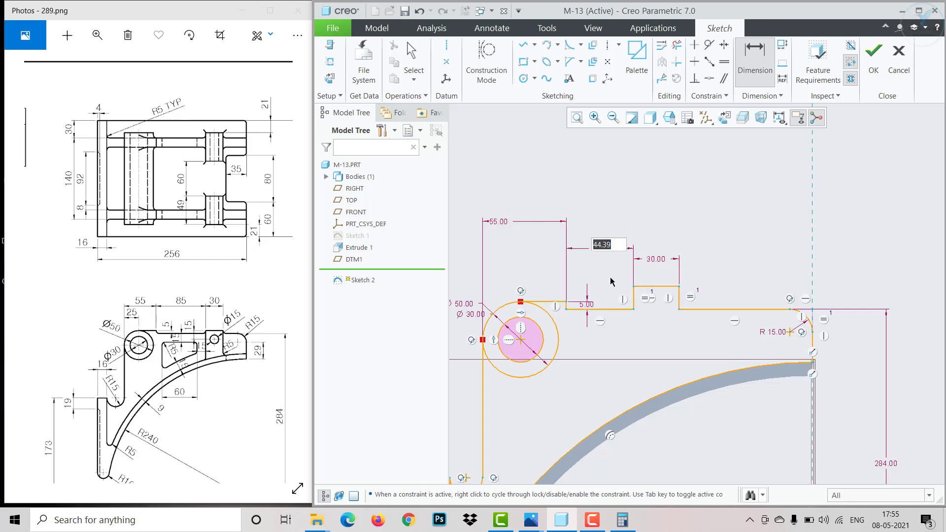
type("85")
key("Return")
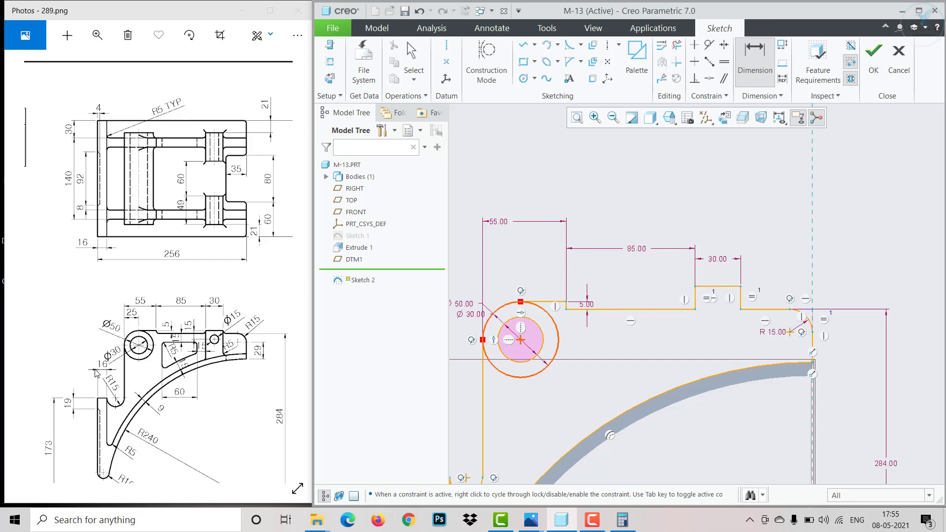
Step: Set the radius of the concave arc beside the vertical leg to 15 and try to move the adjoining vertical line
scroll(527, 353, "up", 3)
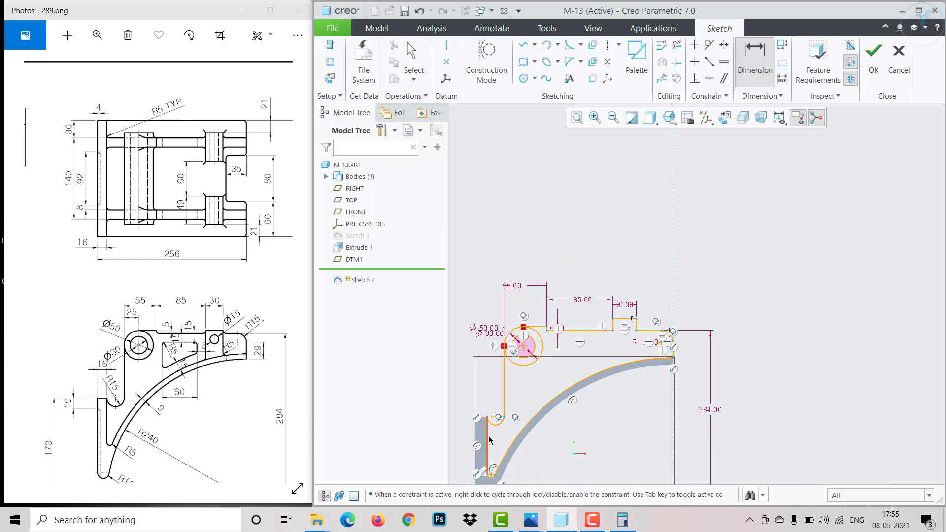
scroll(489, 436, "down", 4)
left_click(507, 410)
middle_click(513, 425)
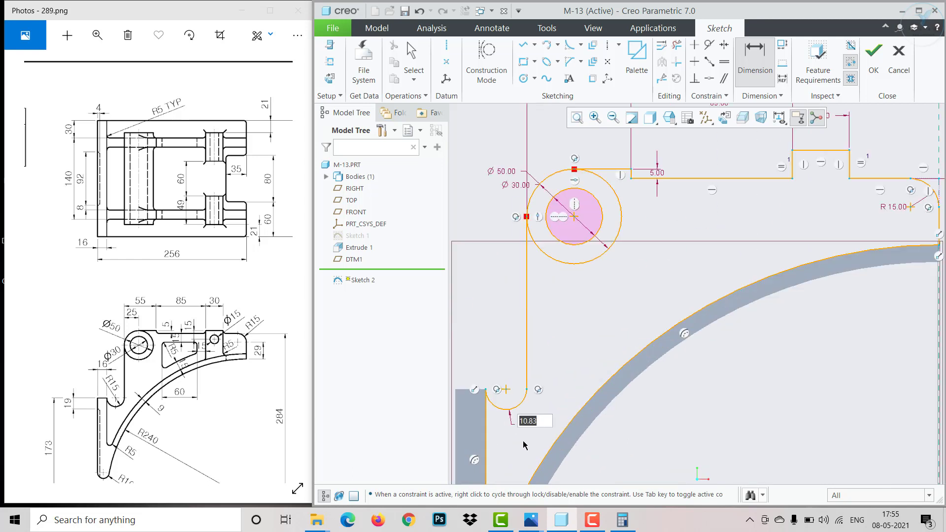
type("15")
key("Return")
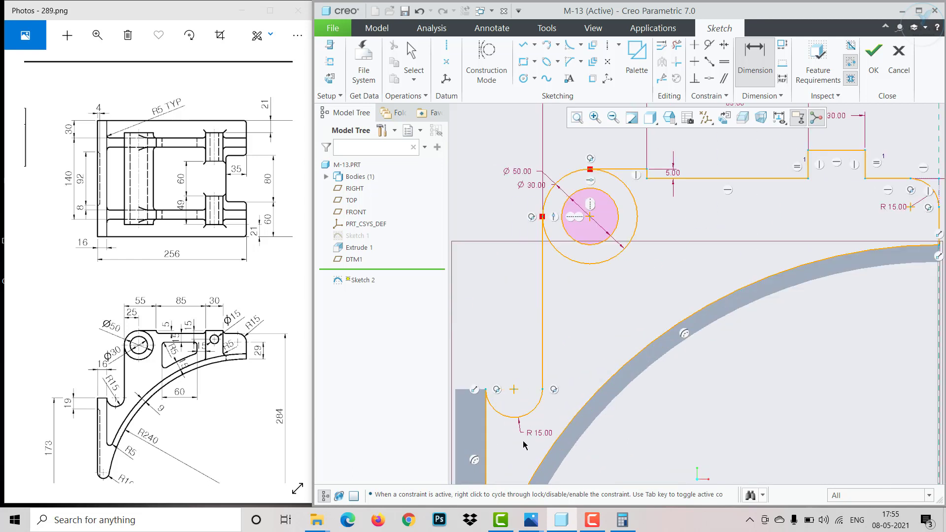
scroll(596, 310, "up", 3)
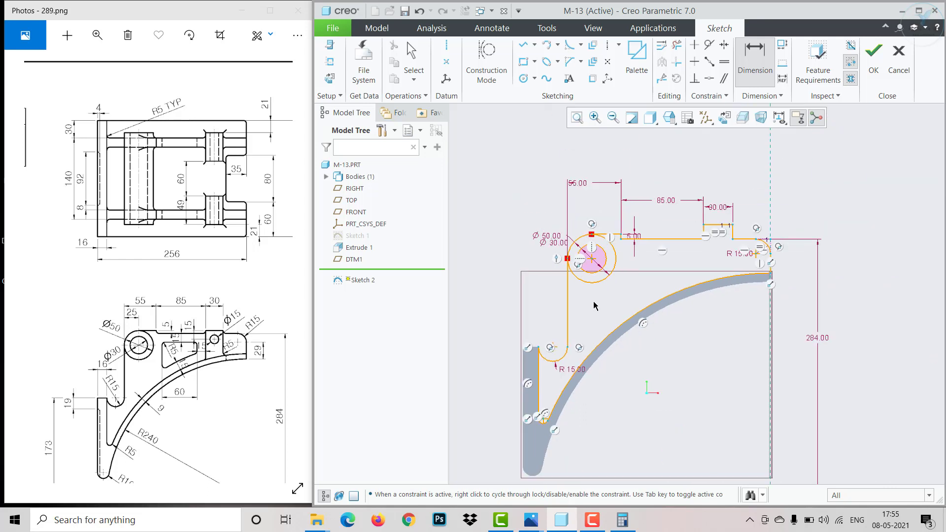
middle_click(594, 301)
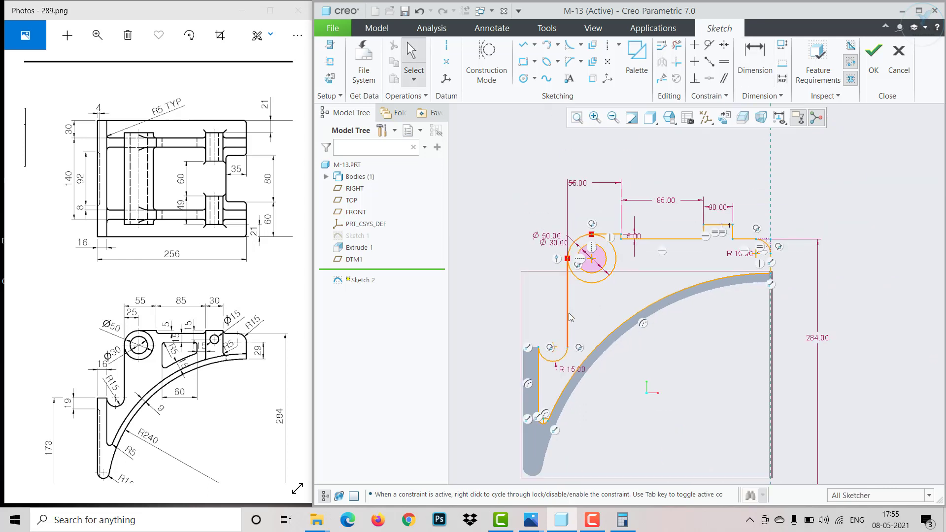
left_click_drag(568, 313, 546, 312)
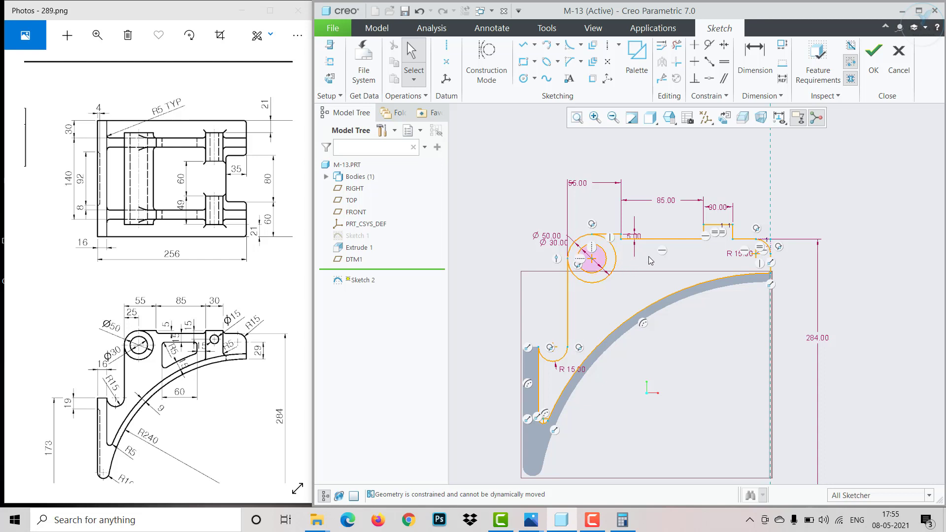
Step: Trim away the inner boss circle and the part of the outer circle inside the profile, keeping only the corner arc
scroll(706, 243, "down", 3)
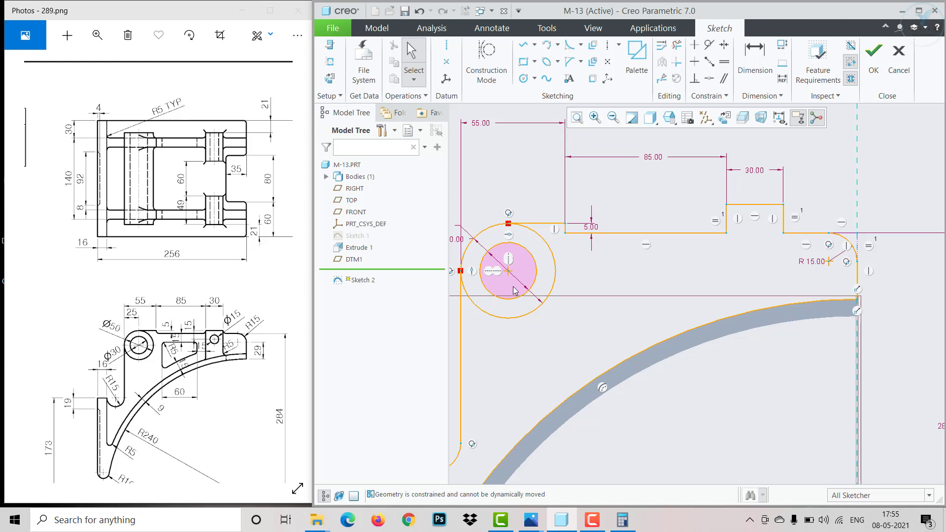
left_click(676, 46)
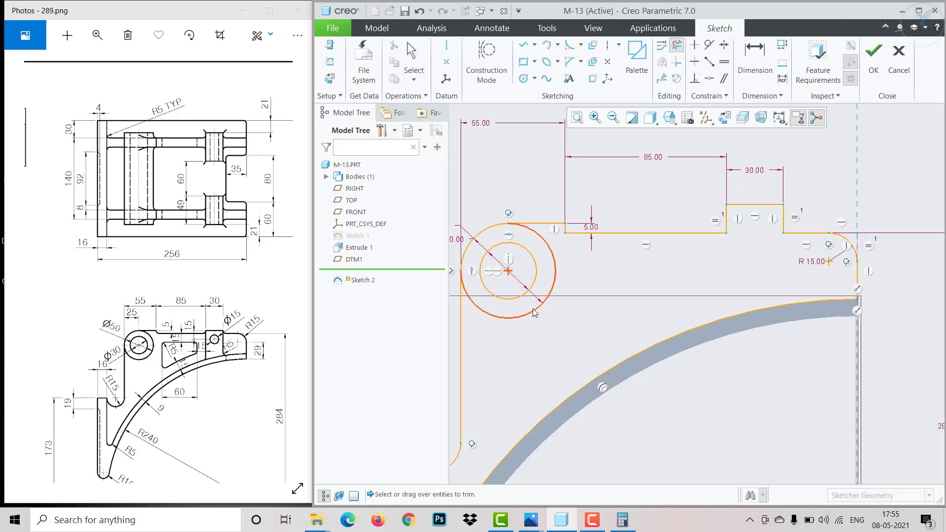
left_click(534, 311)
left_click(530, 290)
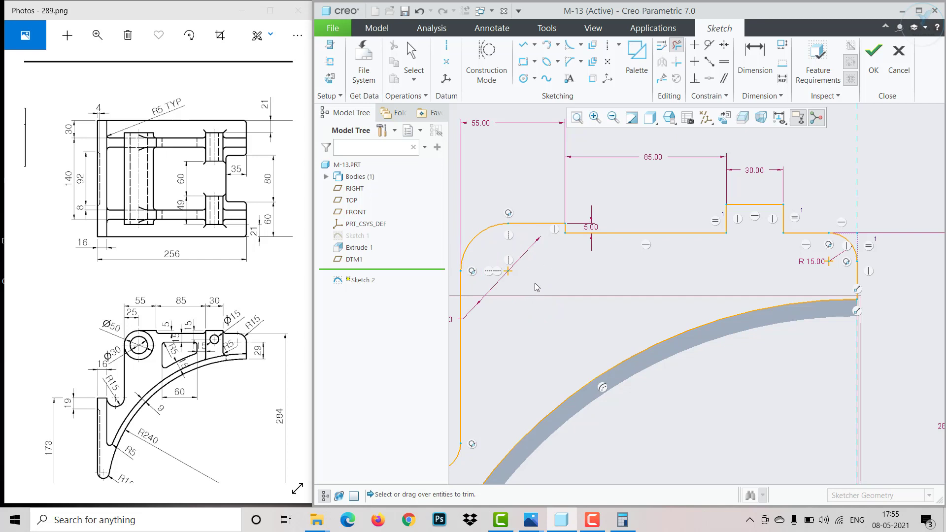
middle_click(536, 287)
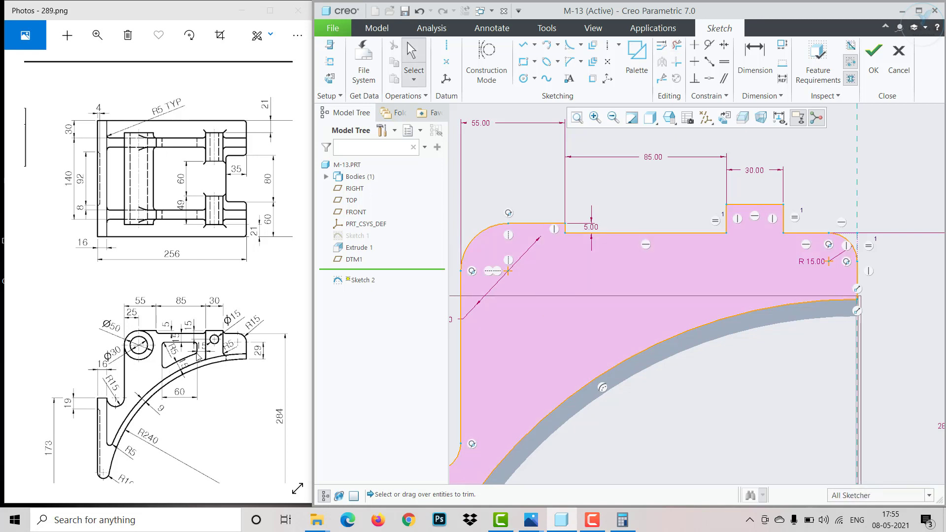
Step: Sketch the horizontal upper edge and the right vertical edge of a pocket below the top edge
left_click(523, 45)
scroll(682, 278, "down", 1)
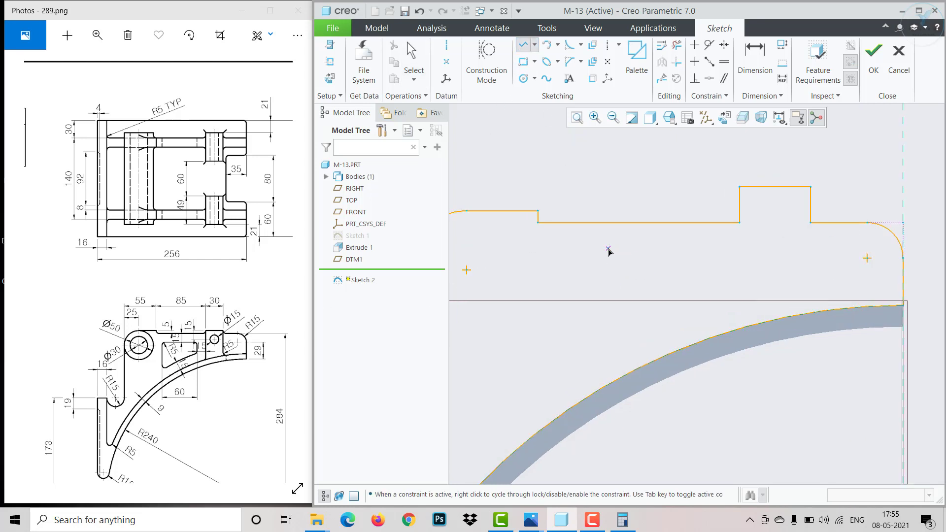
left_click(583, 252)
left_click(705, 251)
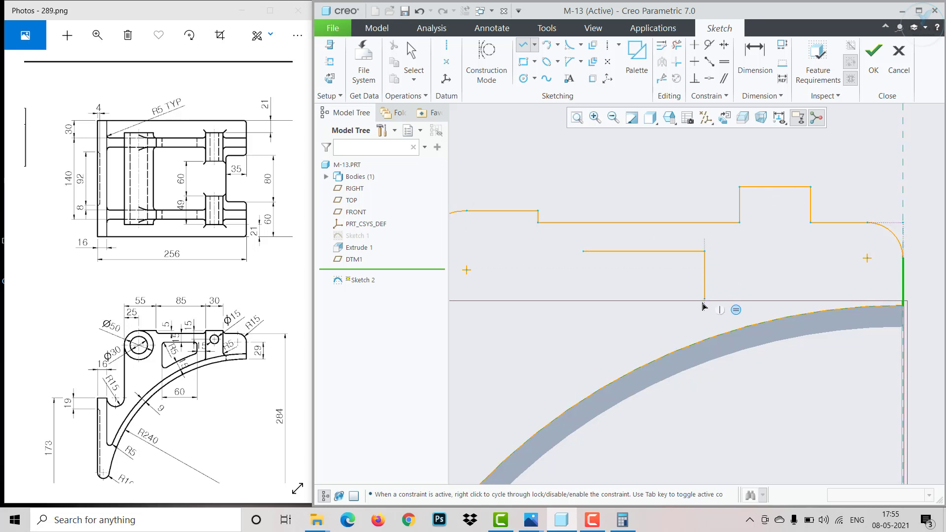
left_click(702, 301)
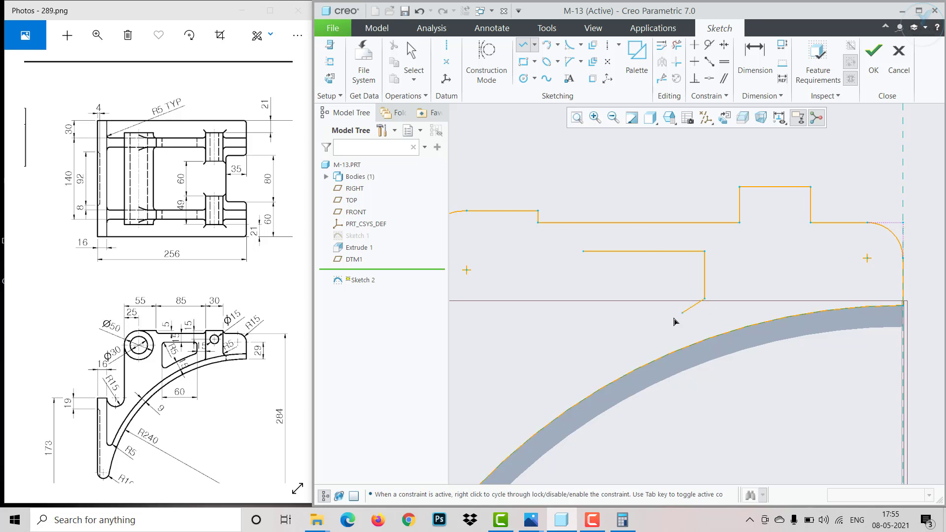
middle_click(623, 324)
middle_click(622, 323)
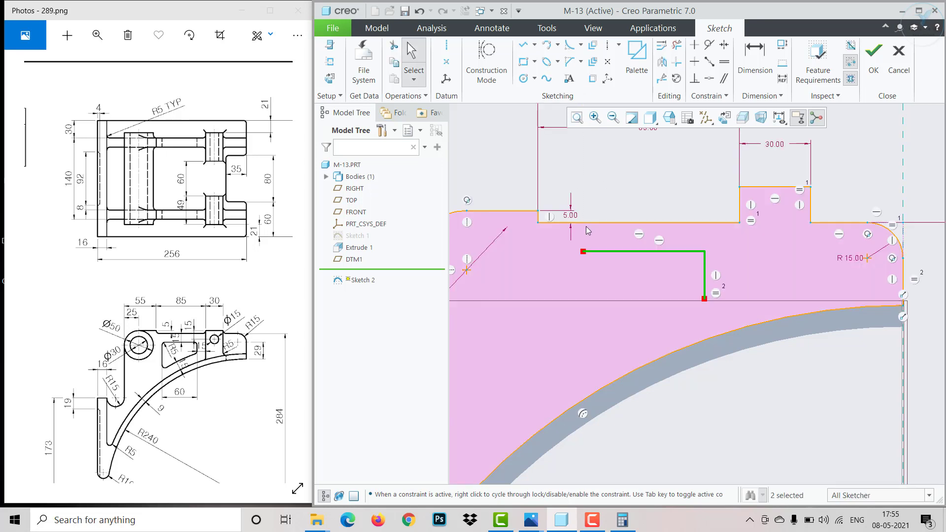
Step: Add the left vertical edge of the pocket, running down from the free end of its horizontal edge
left_click(521, 48)
left_click(584, 251)
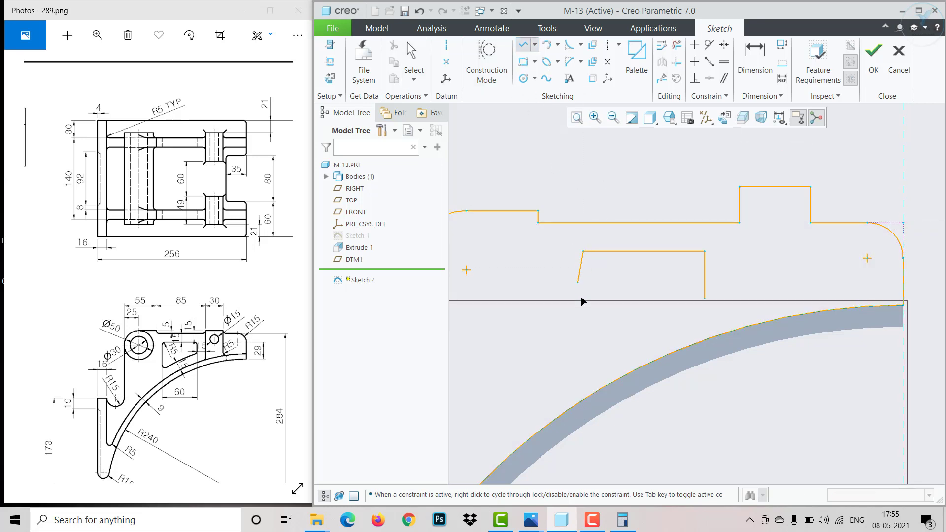
left_click(583, 339)
middle_click(586, 342)
middle_click(586, 342)
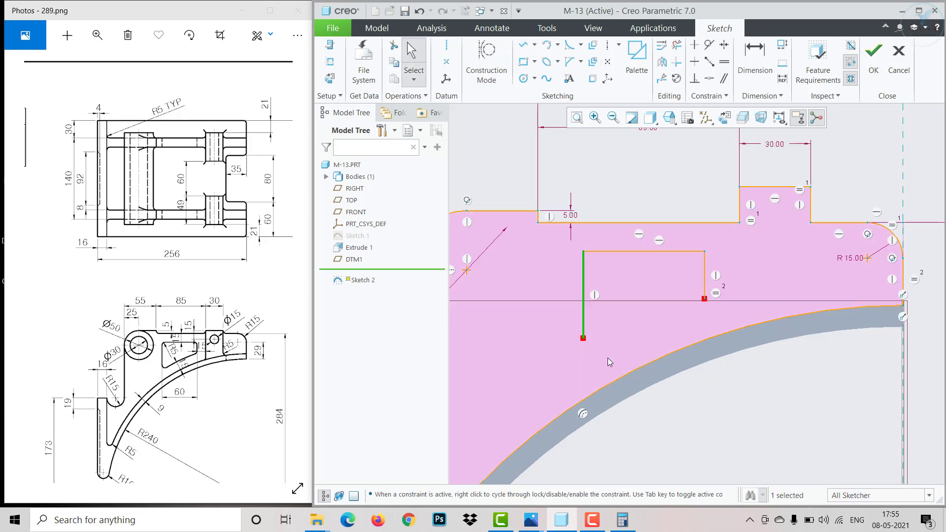
Step: Offset the rib's large upper arc by 15 toward the pocket as a single entity
left_click(628, 371)
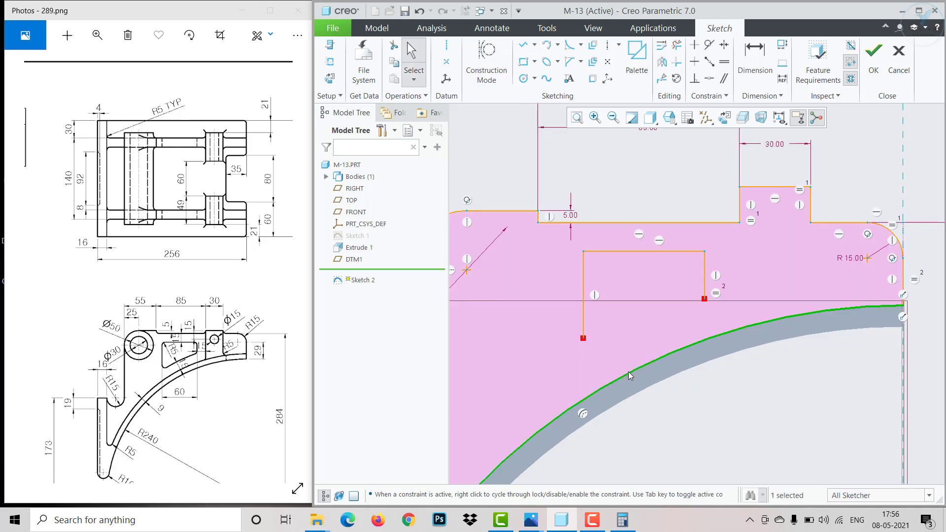
left_click(593, 45)
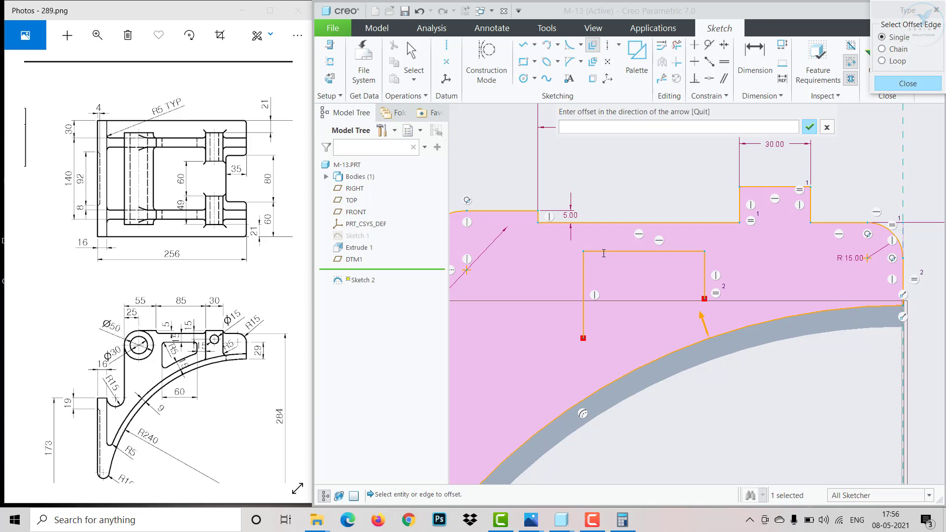
type("15")
key("Return")
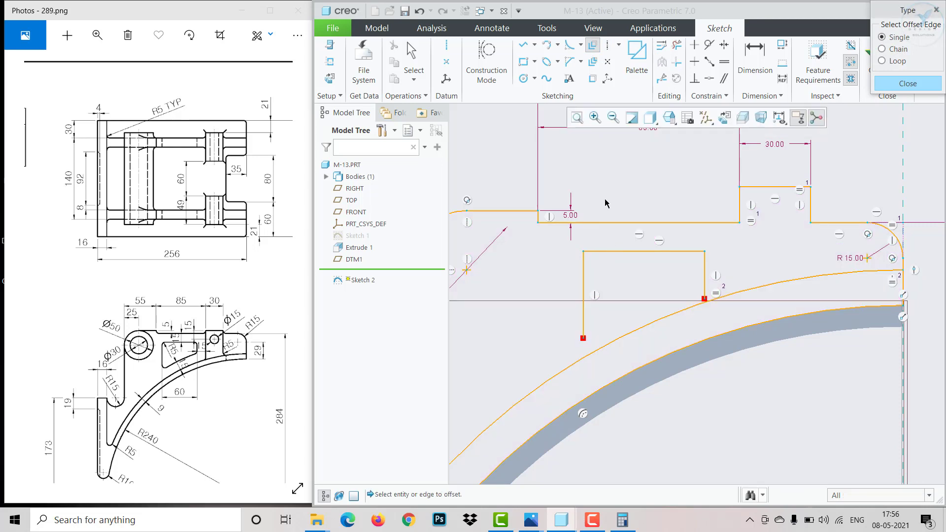
left_click(897, 84)
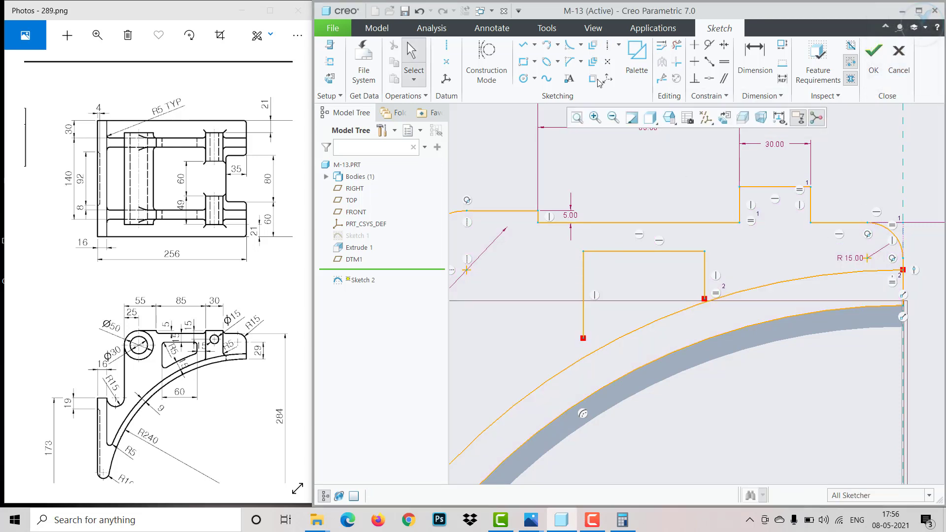
Step: Make the lower endpoints of both vertical pocket edges coincident with the offset arc
scroll(704, 299, "down", 2)
left_click(709, 78)
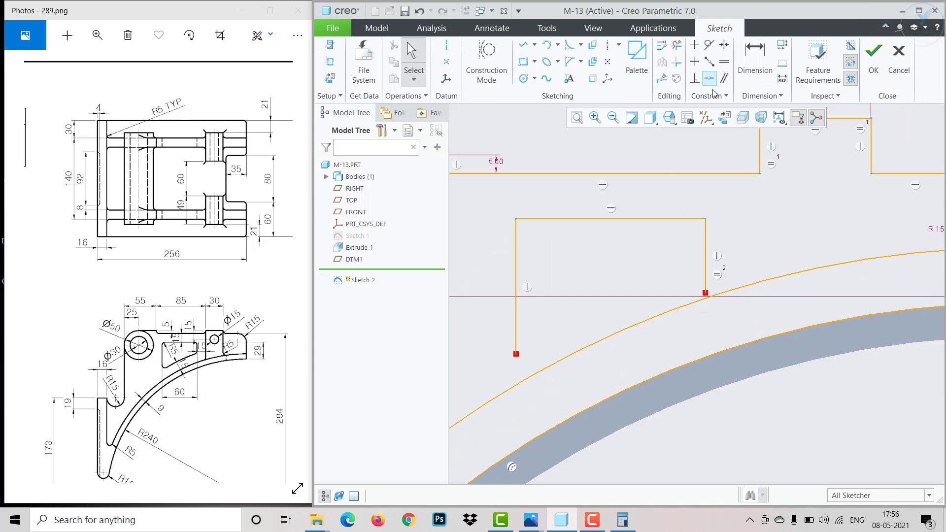
left_click(705, 294)
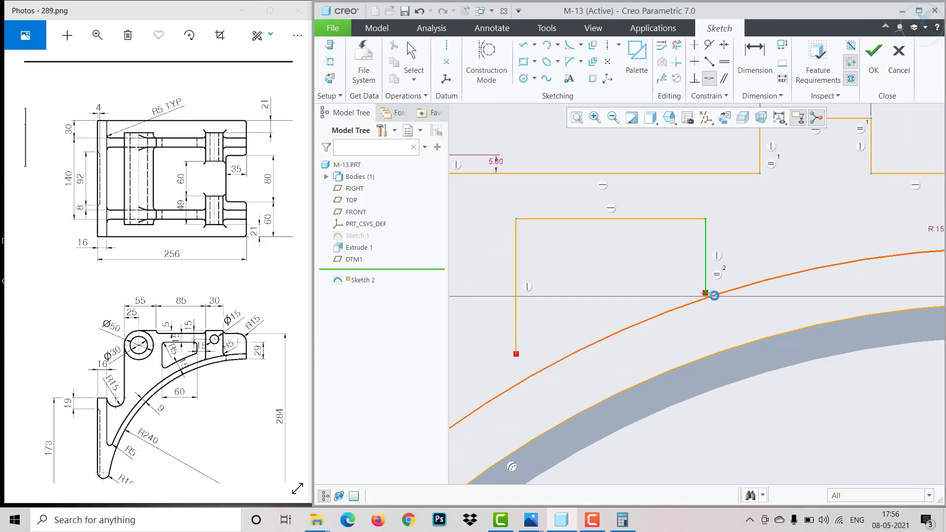
left_click(711, 293)
left_click(513, 355)
left_click(511, 388)
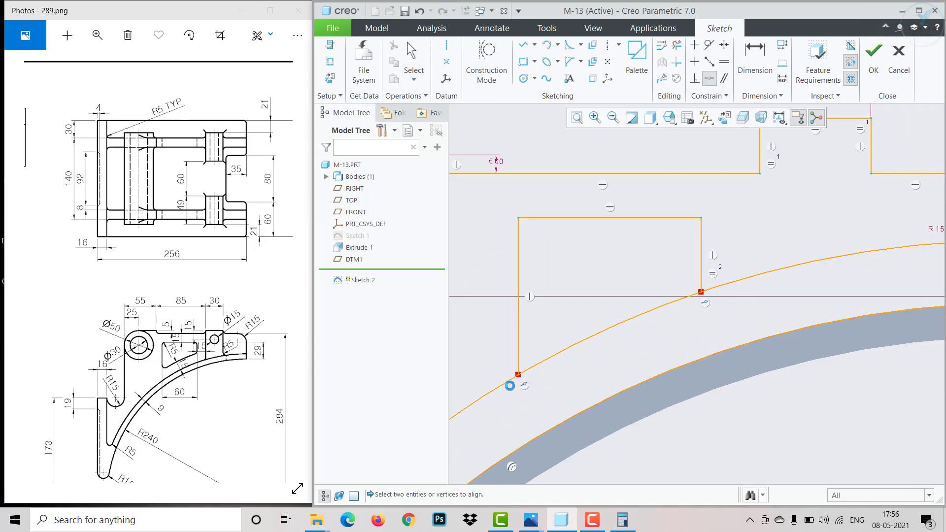
Step: Trim the offset arc beyond both vertical edges to close the pocket outline
left_click(677, 45)
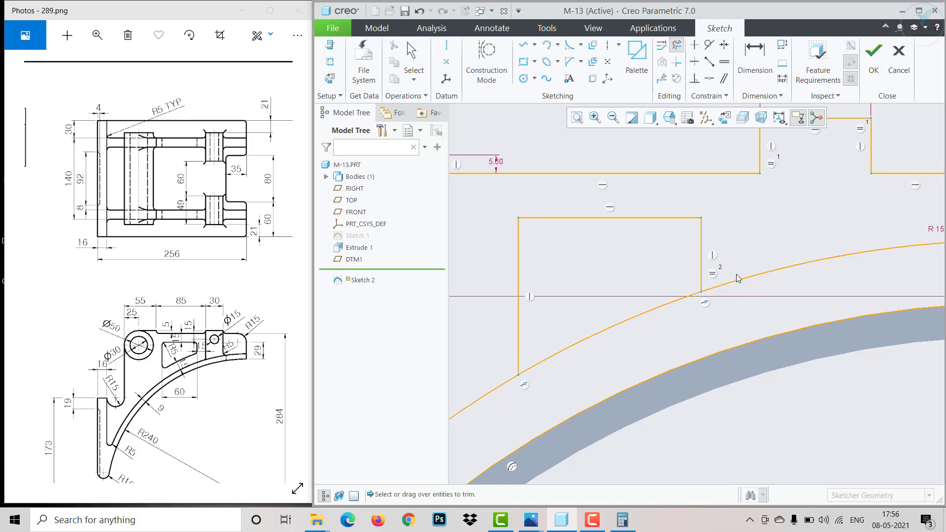
left_click(723, 287)
left_click(487, 394)
scroll(581, 366, "down", 7)
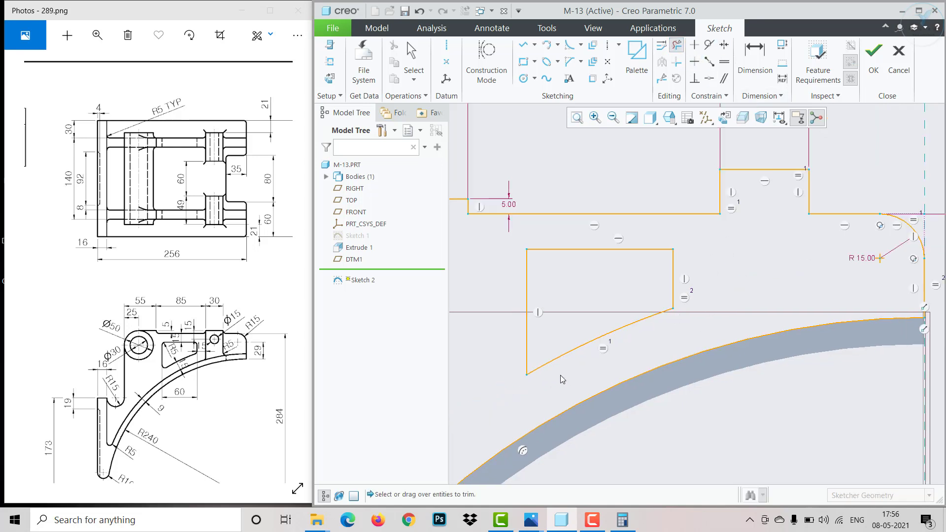
middle_click(593, 363)
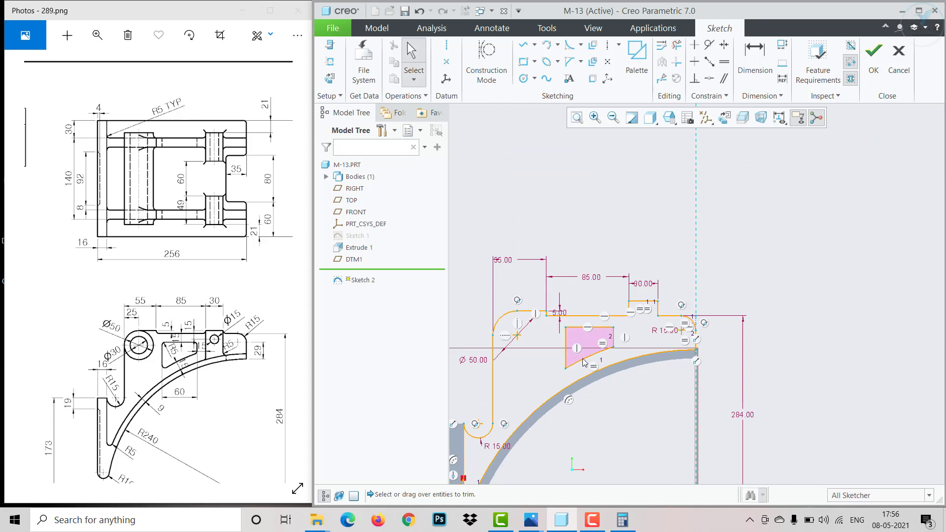
Step: Delete the leftover piece of the offset arc crossing the vertical leg
scroll(554, 392, "down", 2)
scroll(503, 452, "up", 5)
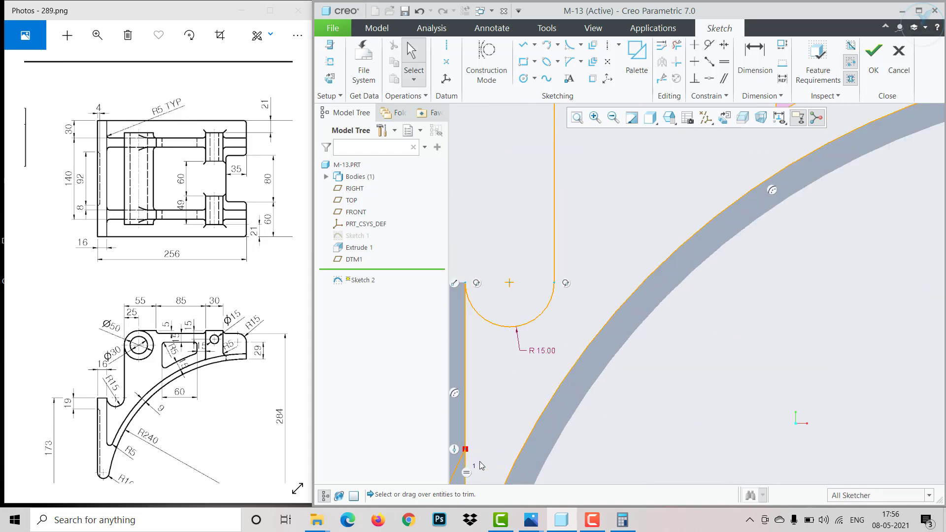
left_click(454, 474)
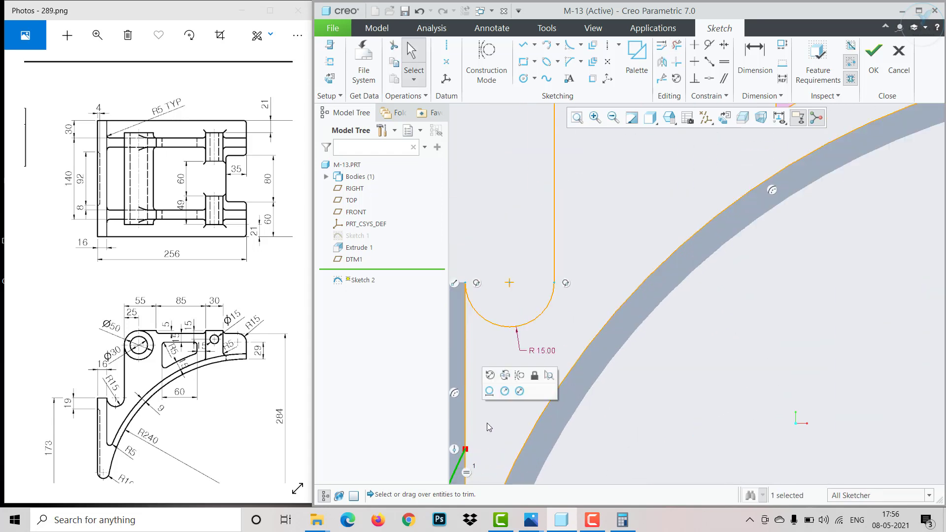
Step: Dimension the distance between the profile's top edge and the pocket's upper edge to 15
scroll(525, 403, "down", 4)
scroll(590, 357, "up", 6)
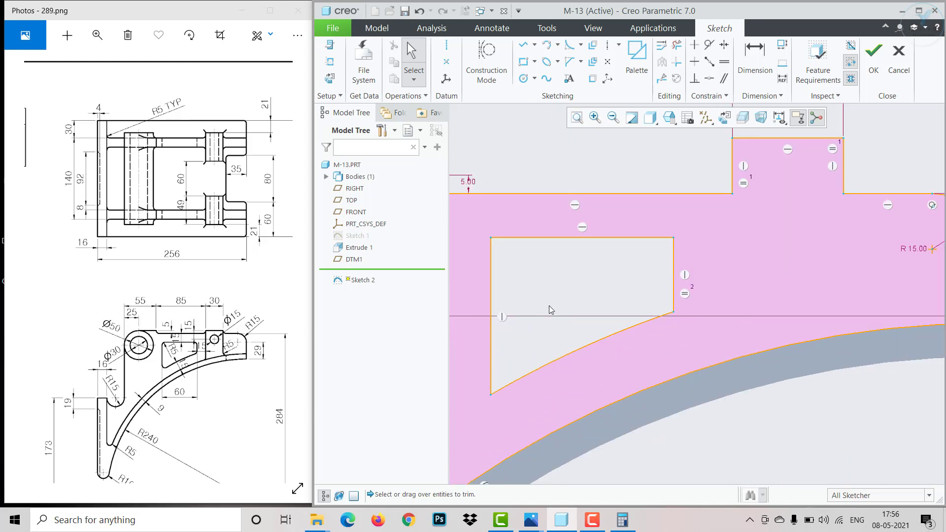
scroll(549, 306, "down", 2)
left_click(747, 78)
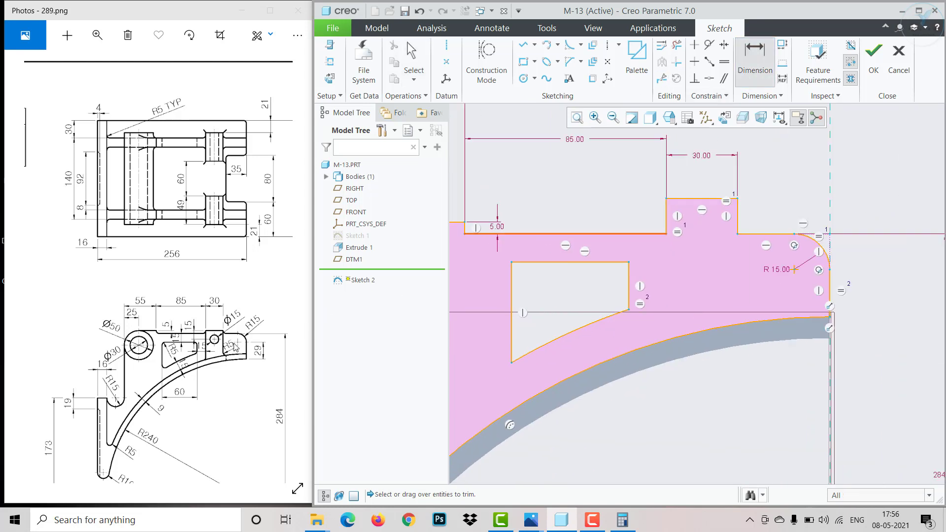
left_click(572, 233)
left_click(561, 262)
middle_click(685, 256)
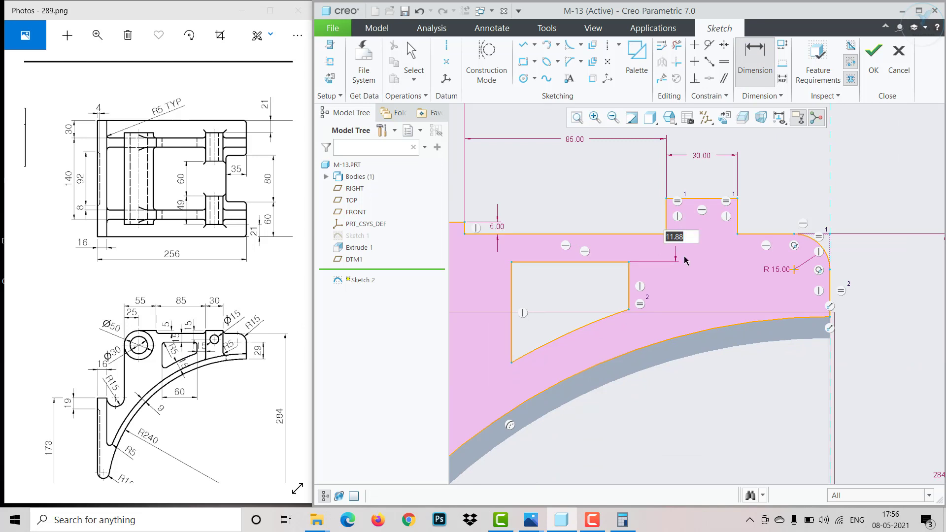
type("15")
key("Return")
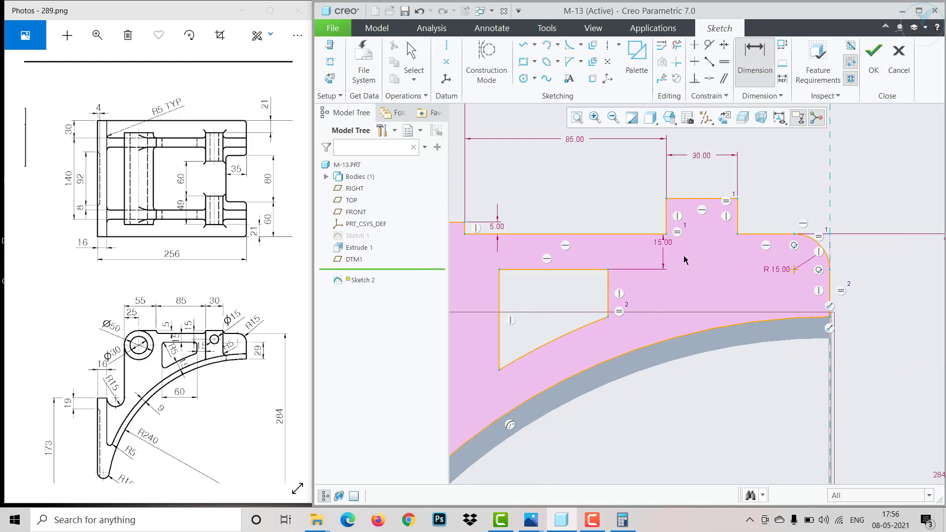
Step: Try to dimension the gap between the pocket's curved lower edge and the rib's upper arc
left_click(536, 353)
left_click(556, 383)
middle_click(603, 423)
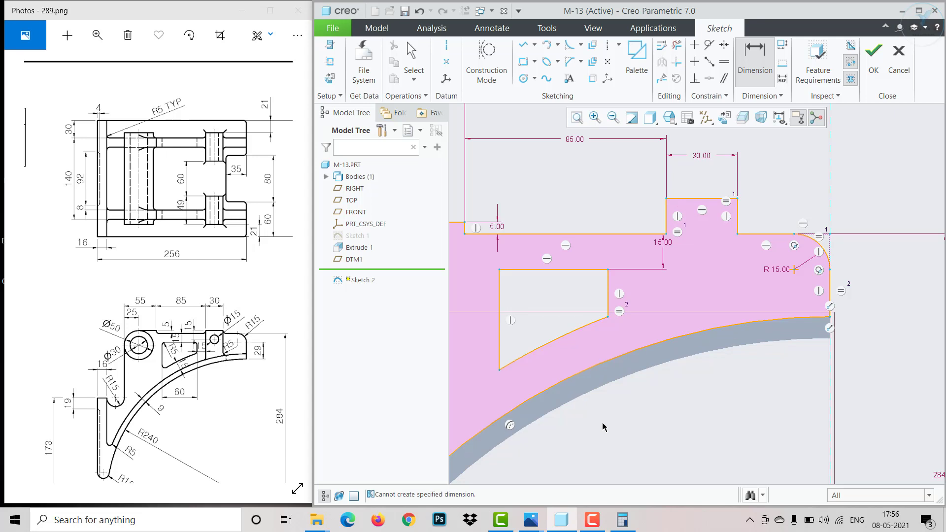
Step: Try again to dimension the clearance between the pocket's lower arc and the outer rib arc
left_click(568, 340)
left_click(593, 369)
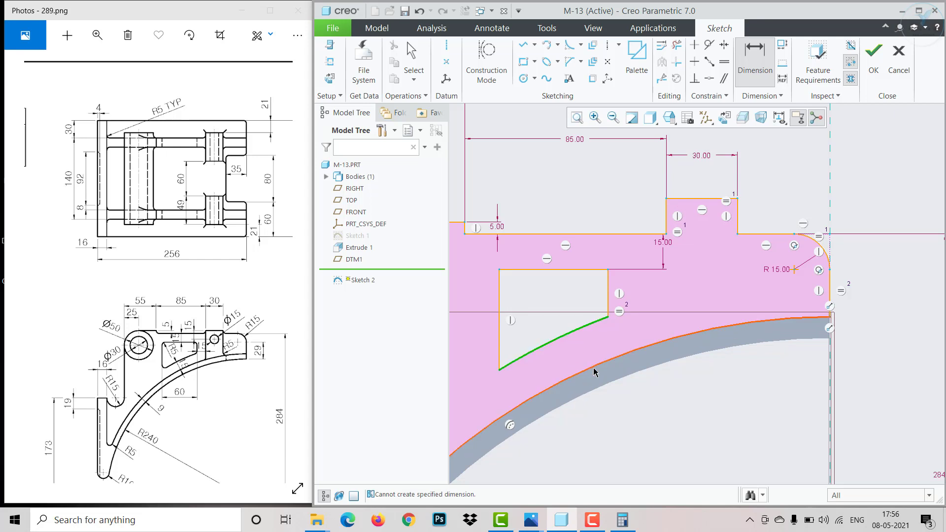
middle_click(662, 324)
Step: Dimension the pocket's horizontal width between its two vertical edges to 60
scroll(665, 334, "up", 5)
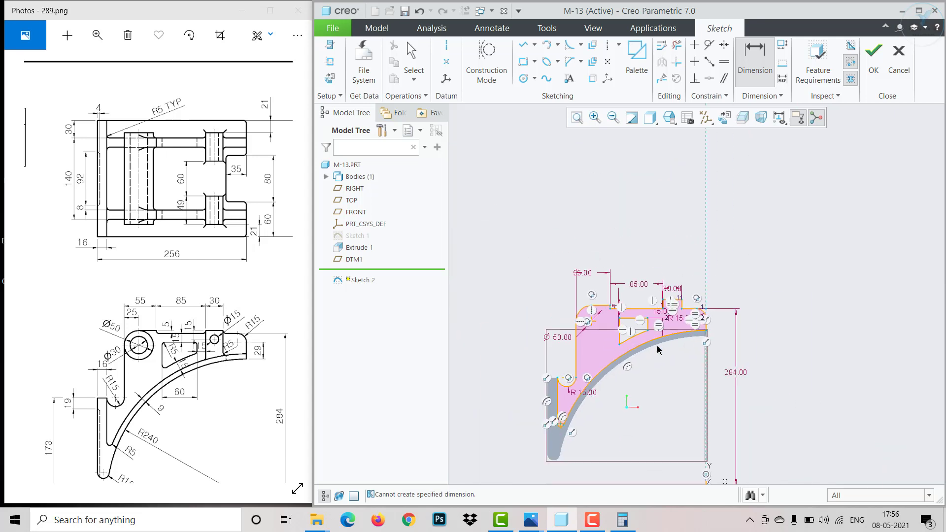
scroll(639, 299, "down", 2)
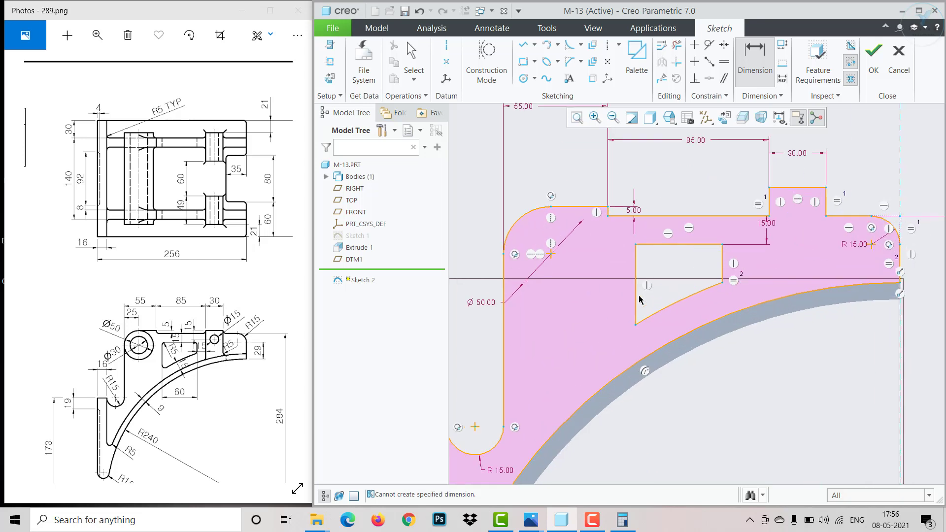
left_click(635, 262)
left_click(722, 264)
middle_click(665, 418)
type("60")
key("Return")
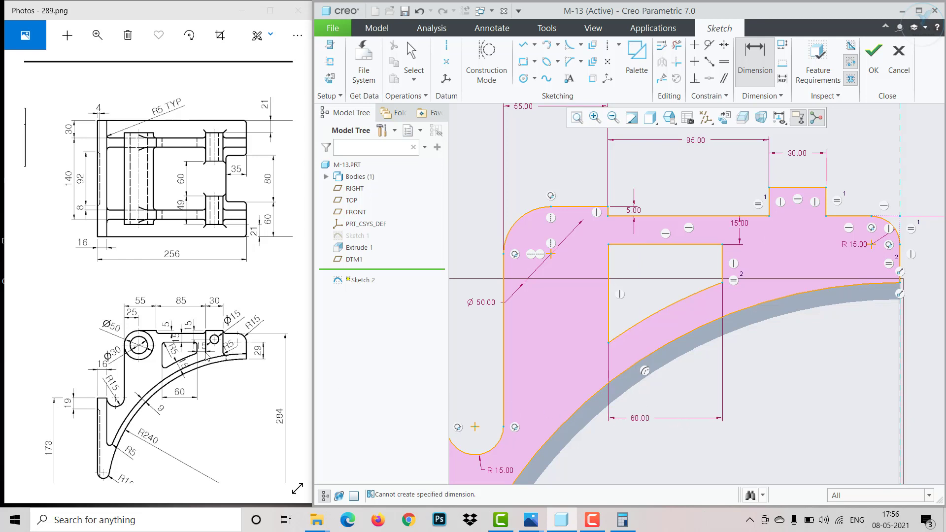
Step: Dimension the horizontal distance from the raised boss's near side edge to the pocket's shorter vertical edge as 15
left_click(769, 206)
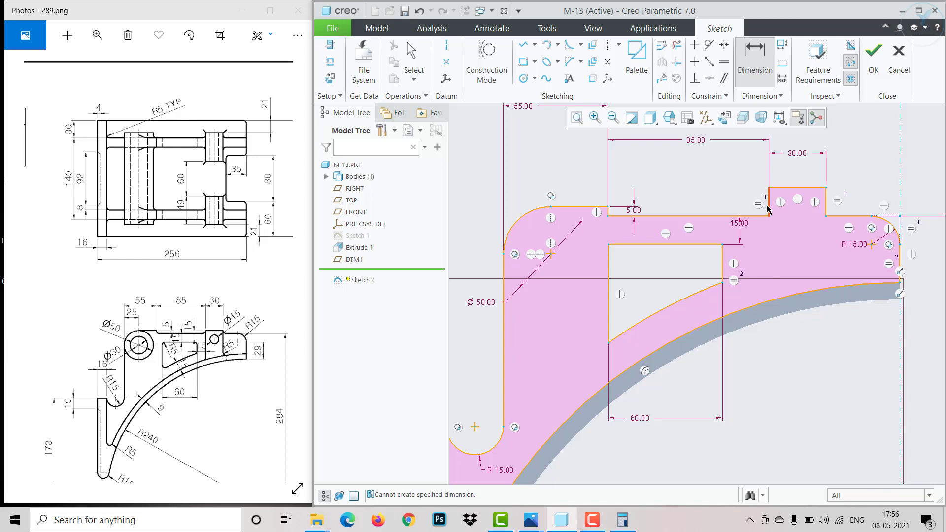
left_click(722, 266)
middle_click(751, 266)
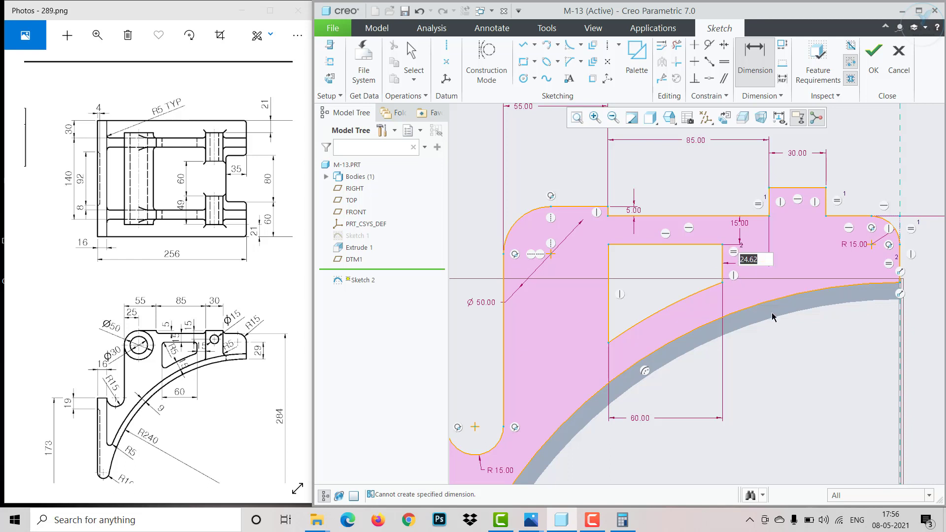
type("15")
key("Return")
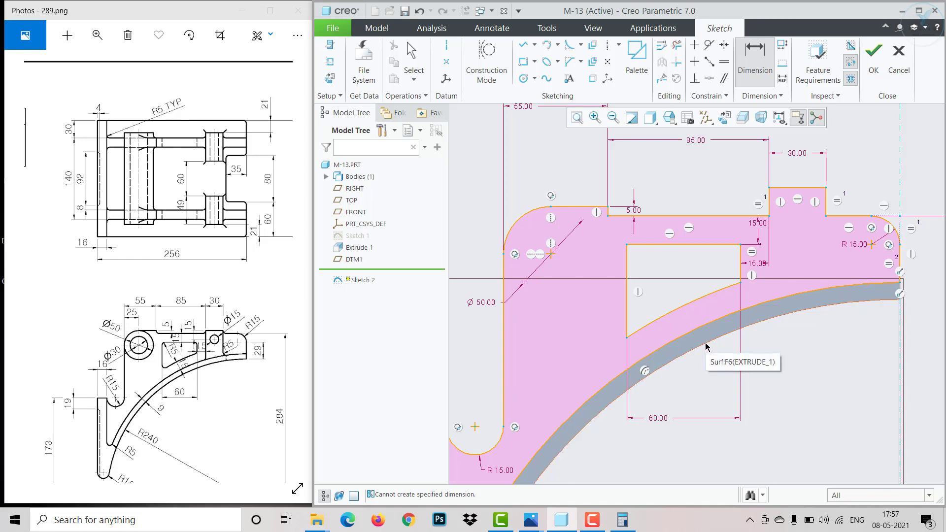
Step: End dimensioning and try to move the pocket's curved lower edge to test whether it is constrained
scroll(700, 342, "down", 2)
middle_click(665, 344)
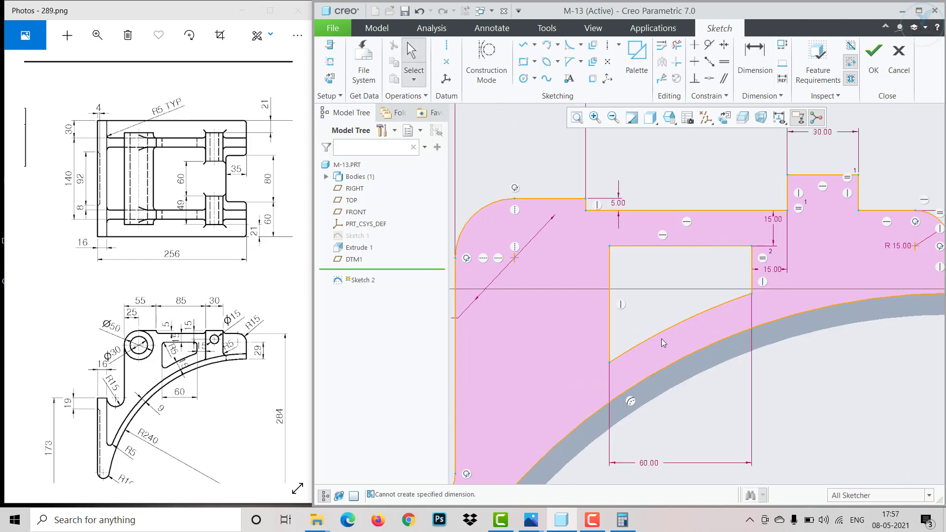
left_click_drag(665, 343, 662, 338)
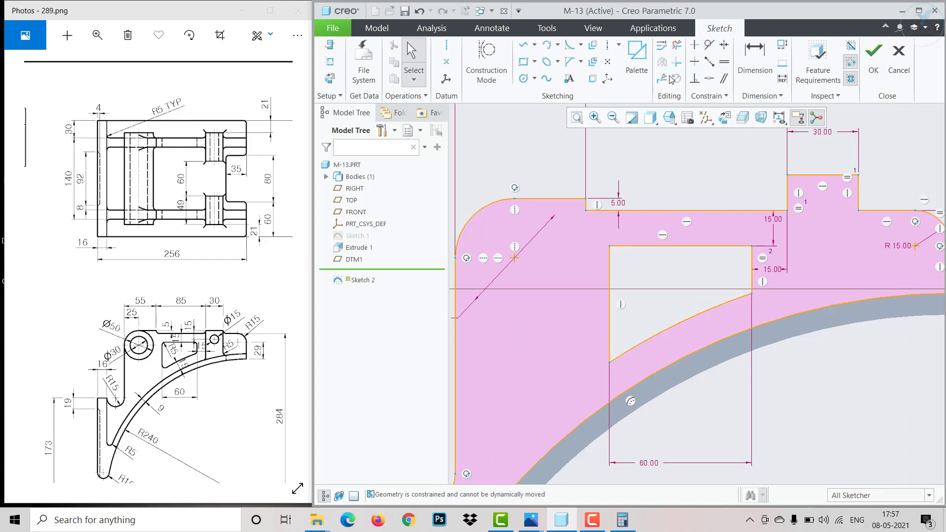
Step: Round all four corners of the pocket outline with fillets
left_click(570, 48)
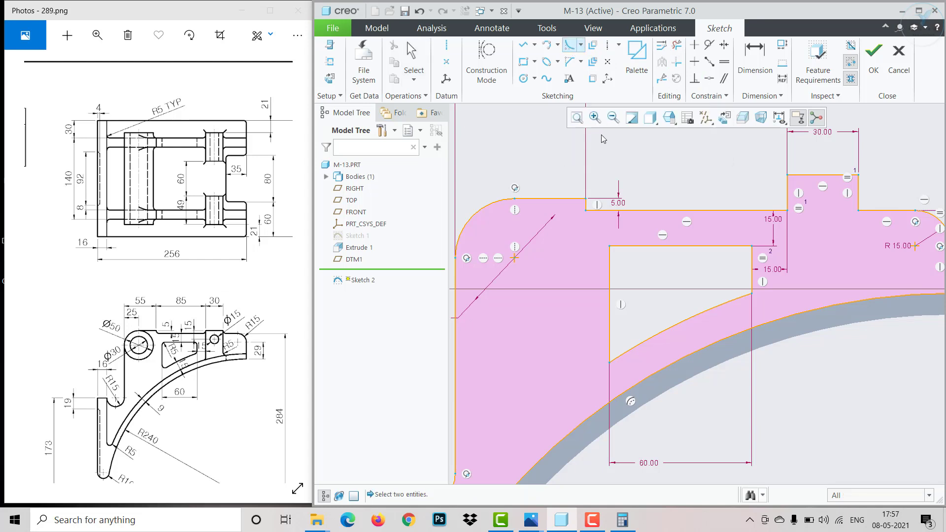
left_click(618, 248)
left_click(610, 254)
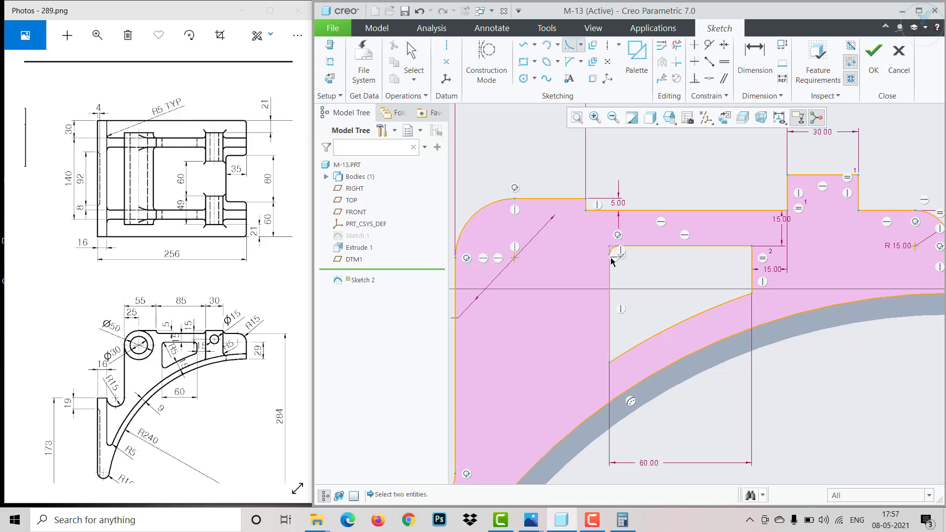
left_click(744, 247)
left_click(751, 269)
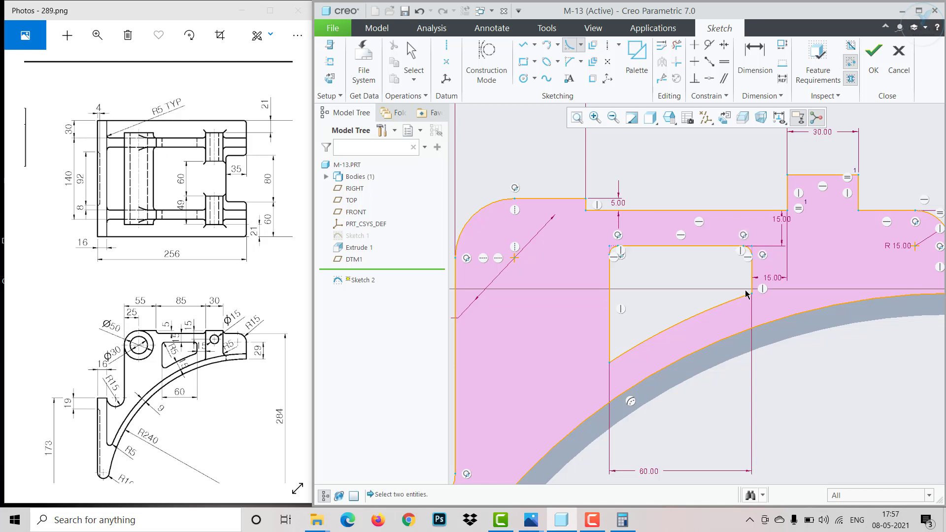
left_click(745, 296)
left_click(752, 277)
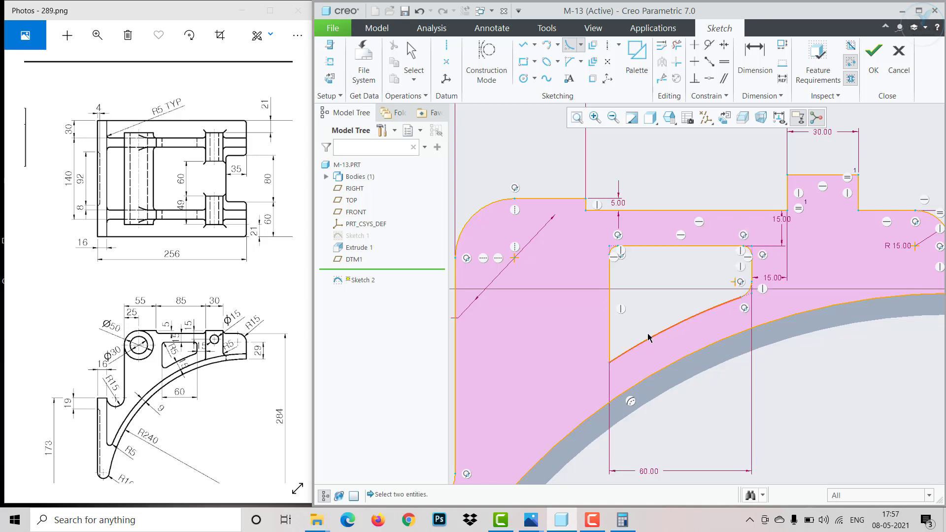
left_click(610, 340)
left_click(624, 346)
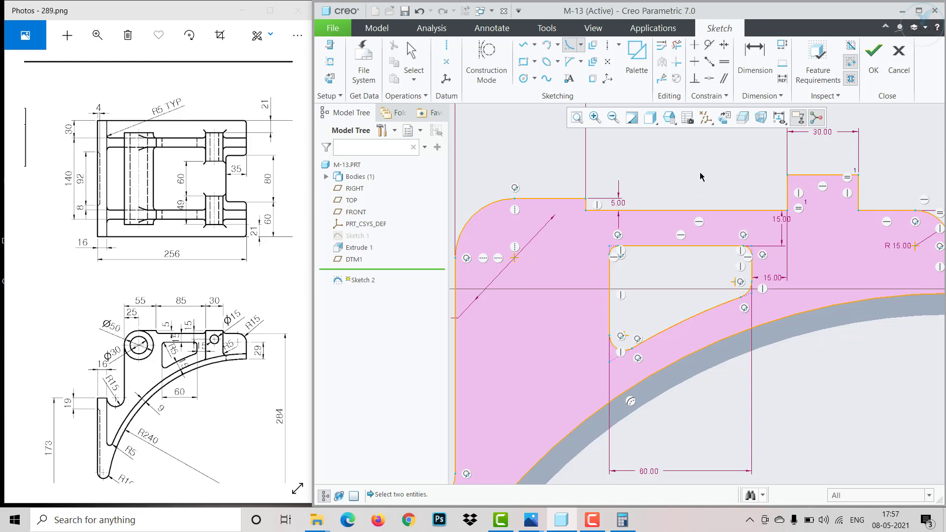
Step: Dimension the fillet radius at the pocket's lowest corner to 5
left_click(750, 56)
scroll(624, 352, "down", 3)
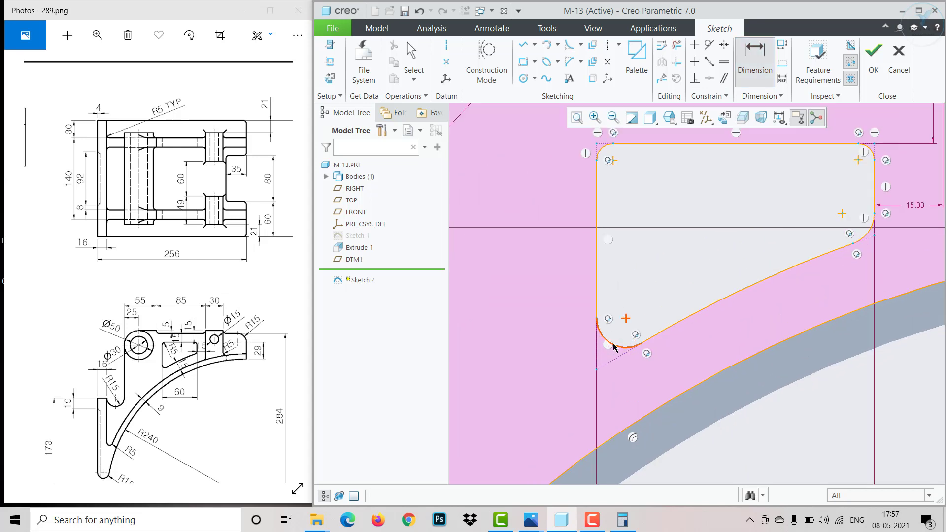
middle_click(661, 322)
type("5")
key("Return")
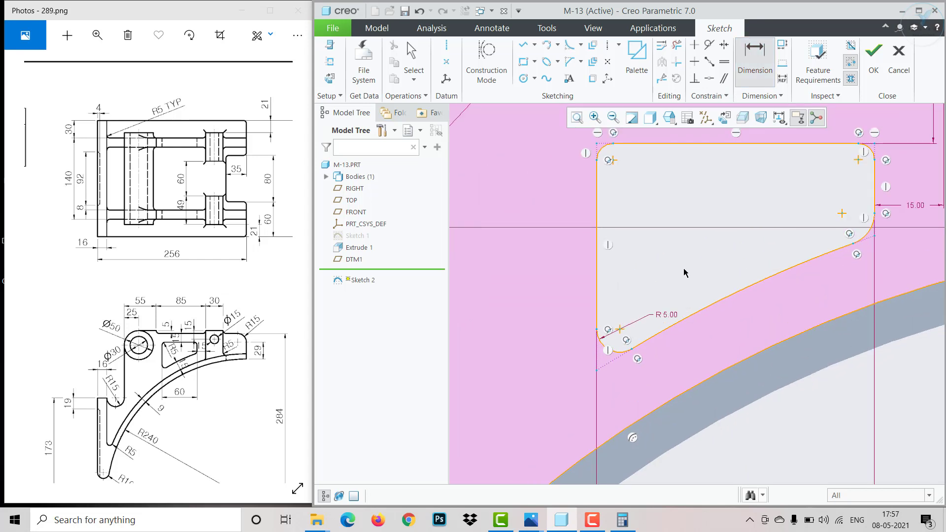
scroll(684, 272, "up", 2)
key("Escape")
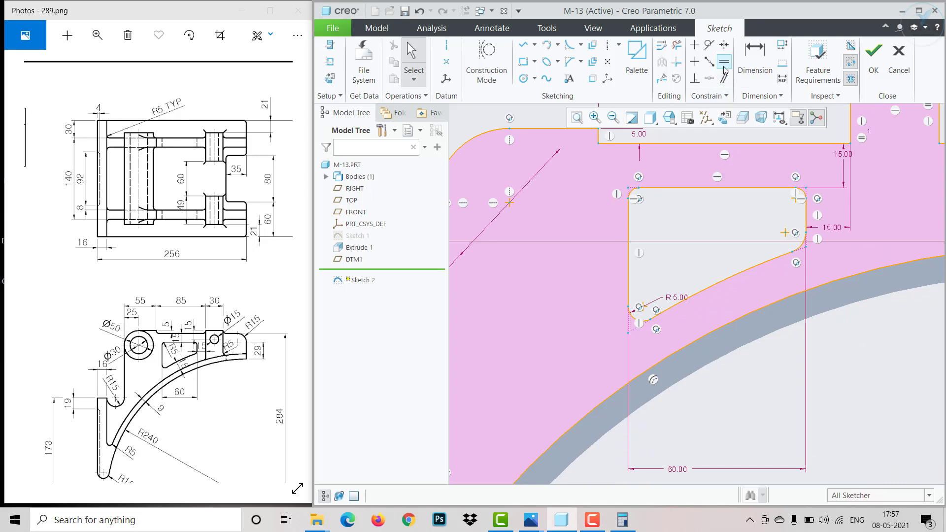
Step: Apply equal-radius constraints so the pocket's other three corner fillets match the R5 fillet
left_click(724, 68)
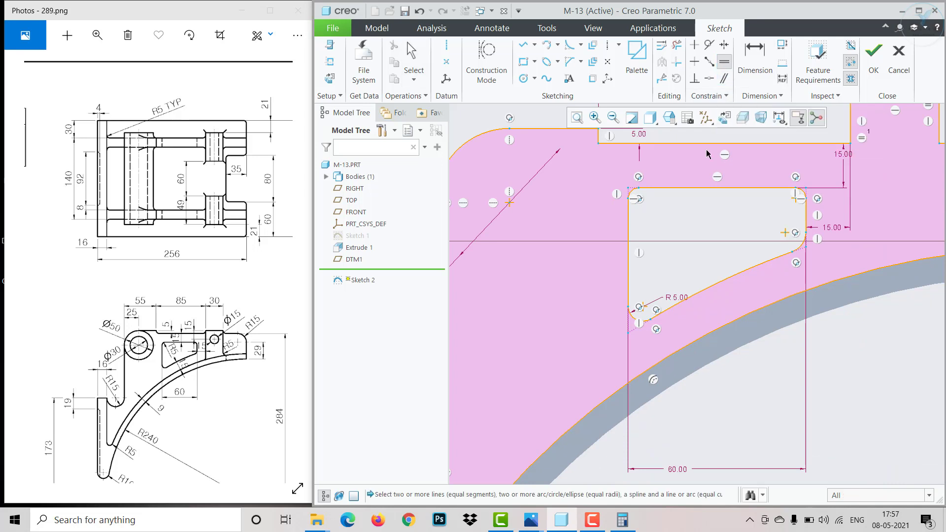
scroll(644, 313, "up", 1)
scroll(644, 320, "up", 1)
left_click(637, 327)
scroll(679, 267, "down", 1)
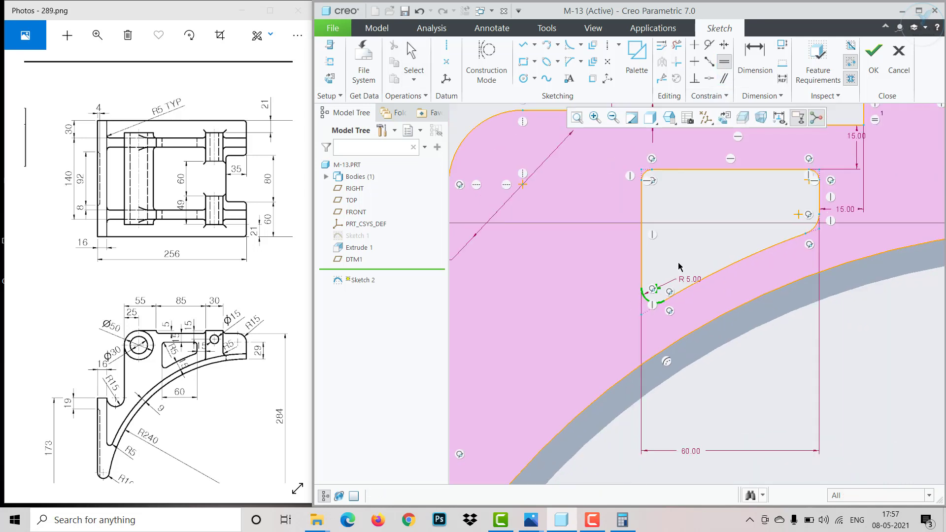
left_click(648, 178)
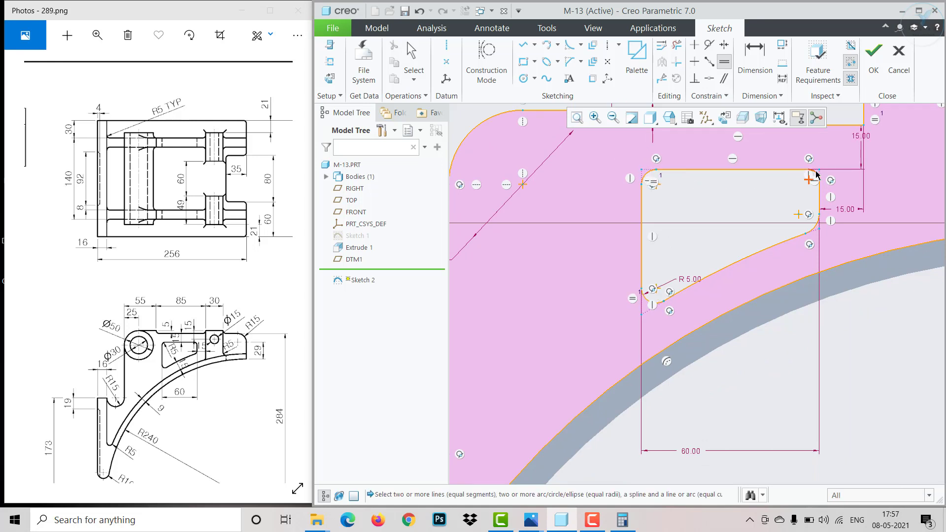
scroll(813, 179, "up", 1)
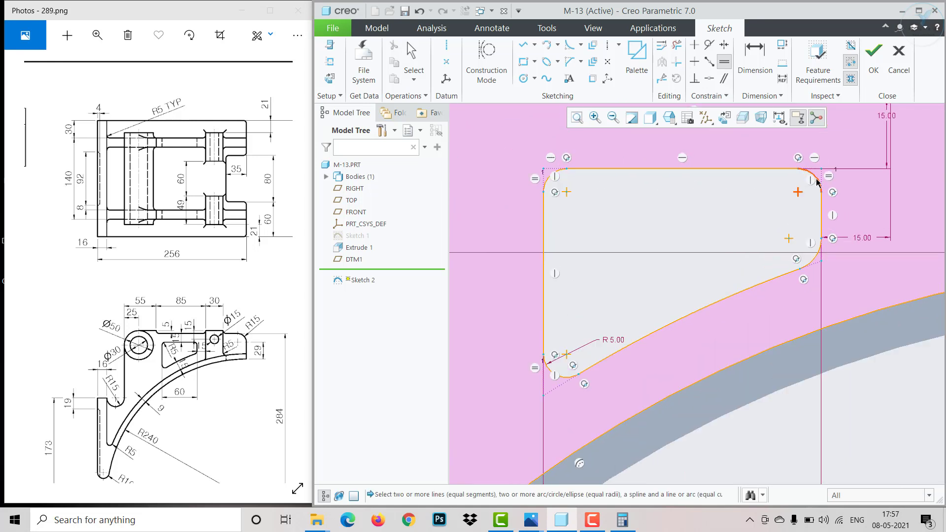
left_click(815, 257)
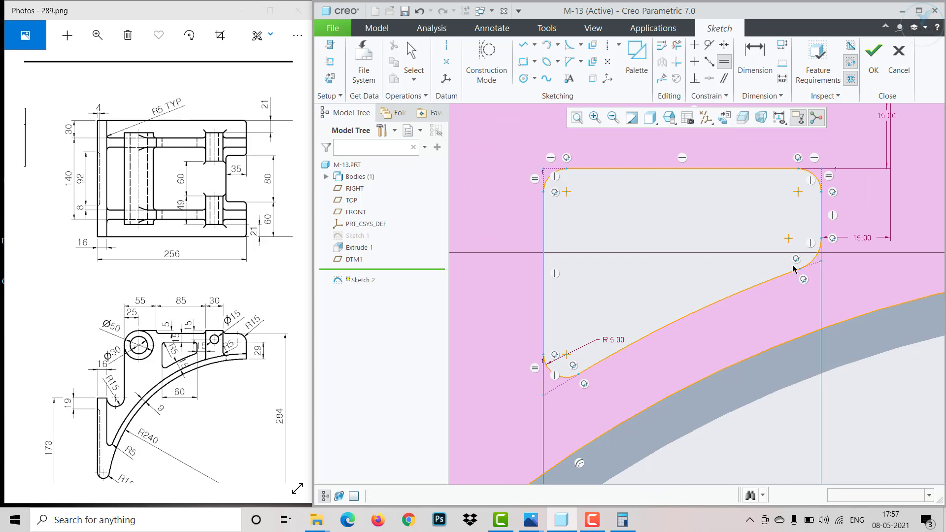
middle_click(724, 270)
Step: Try to move the pocket's longer vertical edge to test whether it is constrained
scroll(709, 263, "down", 5)
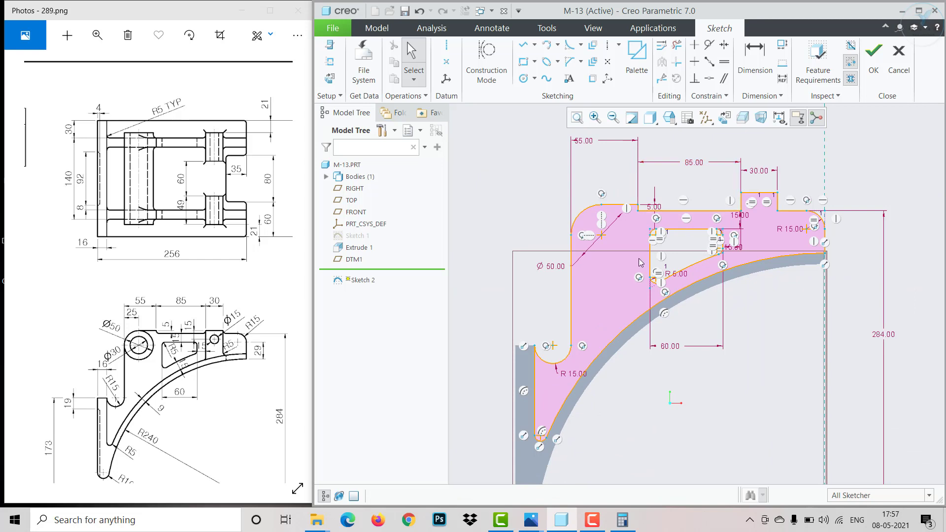
left_click_drag(651, 260, 610, 270)
scroll(750, 207, "up", 3)
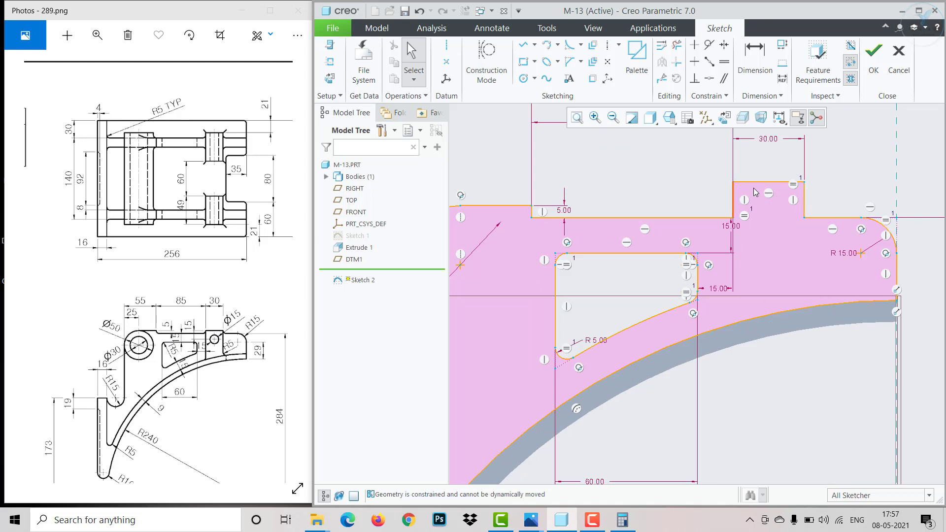
left_click(770, 78)
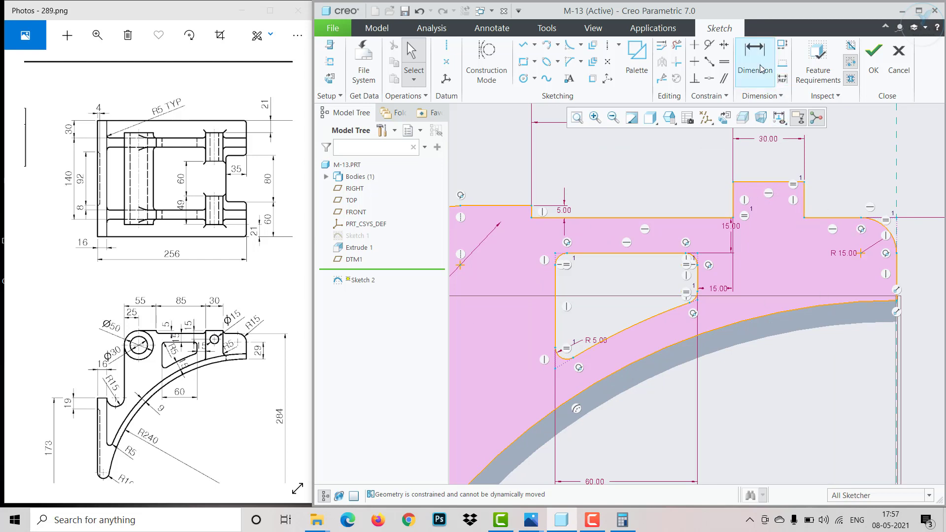
middle_click(718, 184)
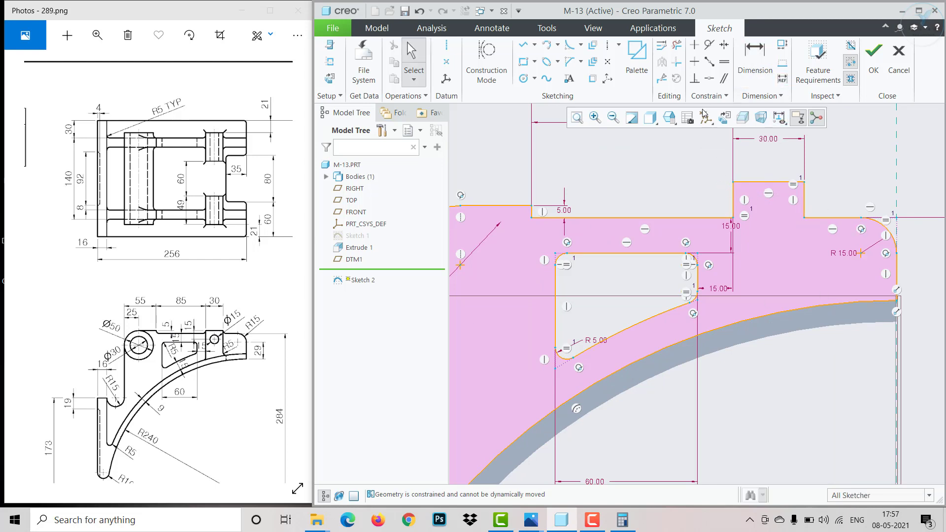
left_click(699, 63)
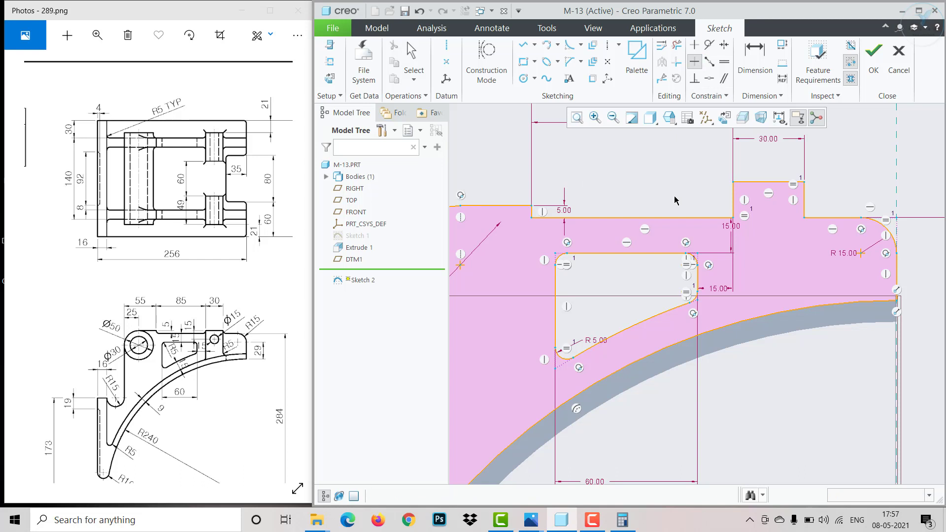
key("Escape")
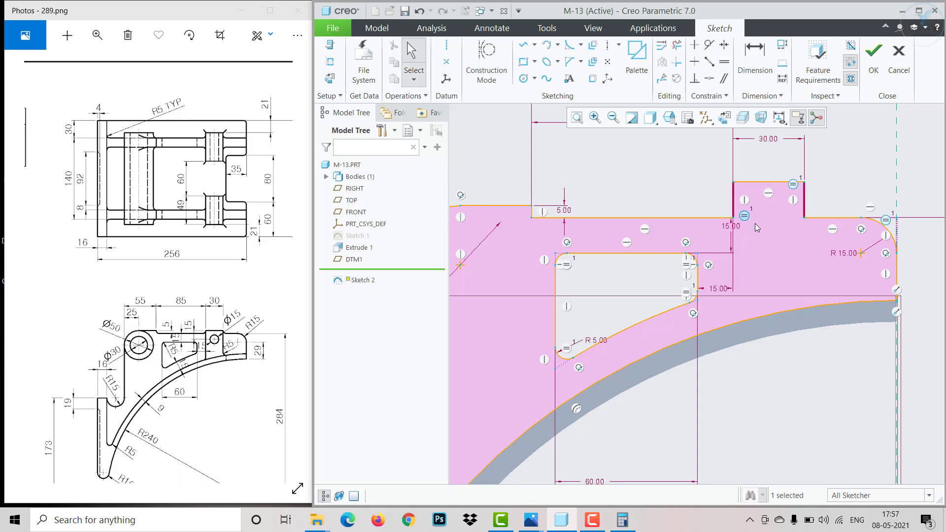
Step: Delete the equal-length constraint on the raised boss's sides and align the boss's top edge with the top edge beside the 50 mm diameter arc
left_click(788, 187)
key("Delete")
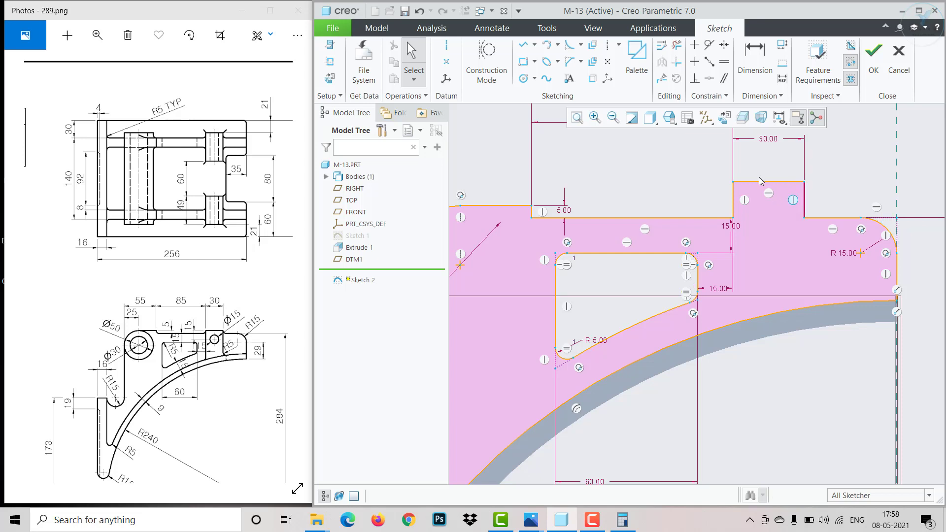
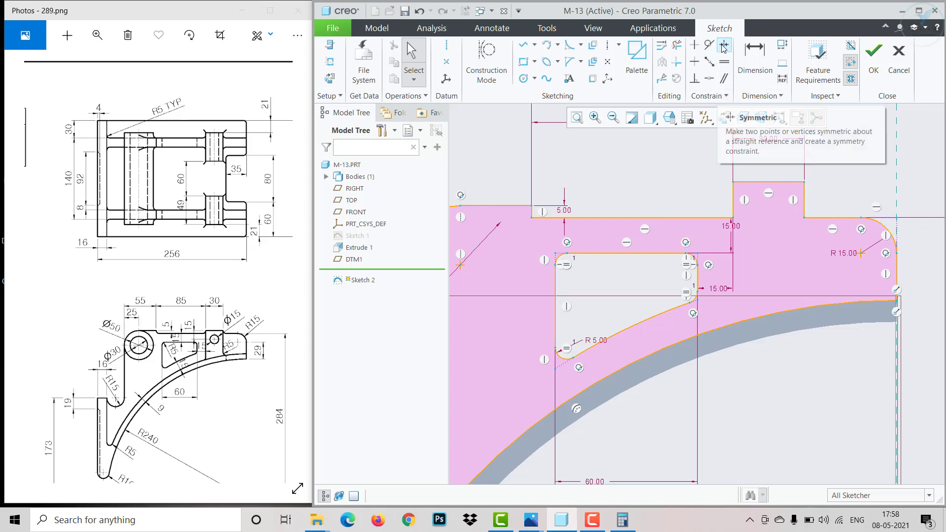
left_click(710, 78)
left_click(517, 206)
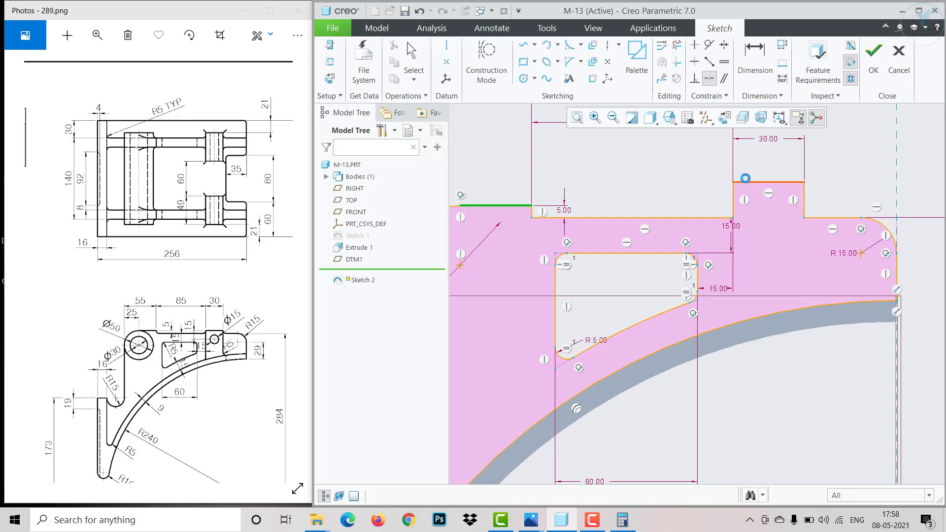
left_click(747, 182)
scroll(690, 202, "down", 2)
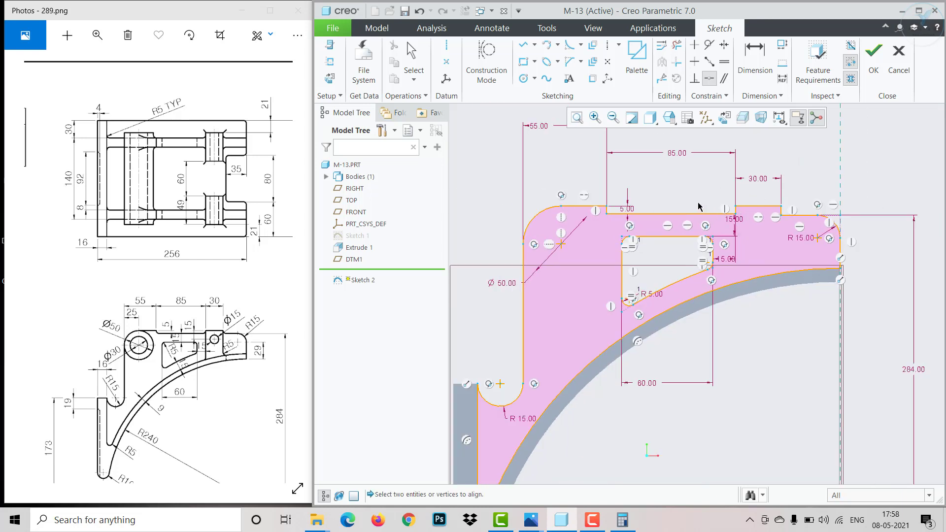
middle_click(700, 206)
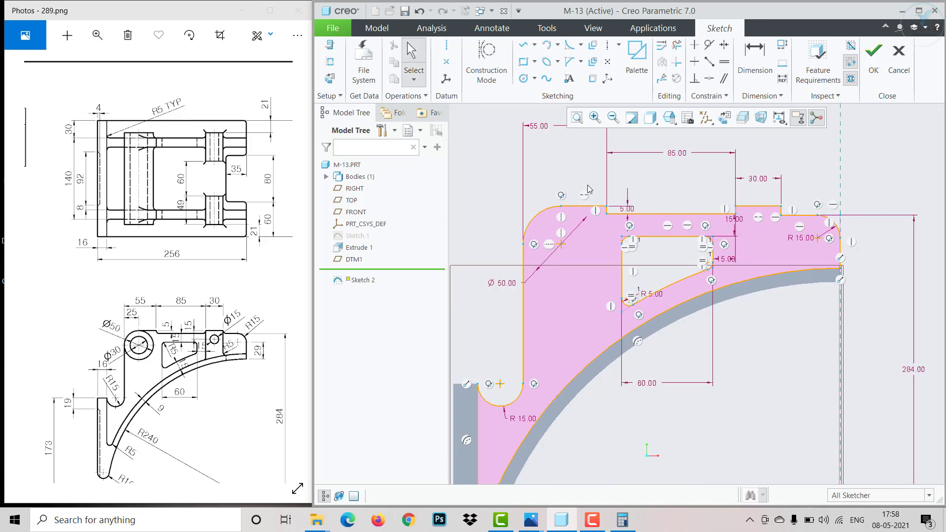
Step: Shift the recessed top edge slightly to check which profile geometry is still free
mouse_move(660, 214)
left_mouse_down()
mouse_move(660, 250)
mouse_move(657, 211)
mouse_move(656, 218)
left_mouse_up()
left_click(772, 335)
scroll(811, 229, "down", 2)
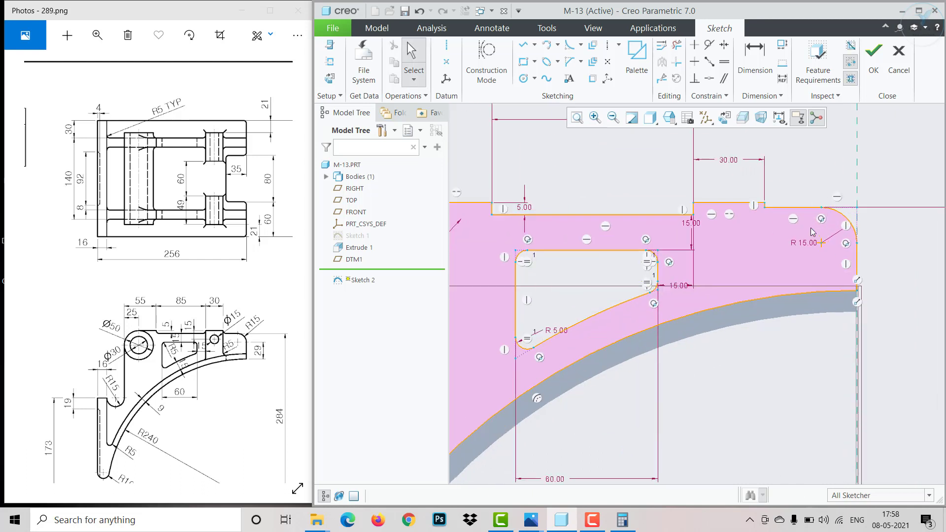
Step: Align the recessed top edge with the short top edge beside the R15 corner, test the boss's top edge, and finish the profile sketch
left_click(709, 78)
left_click(780, 207)
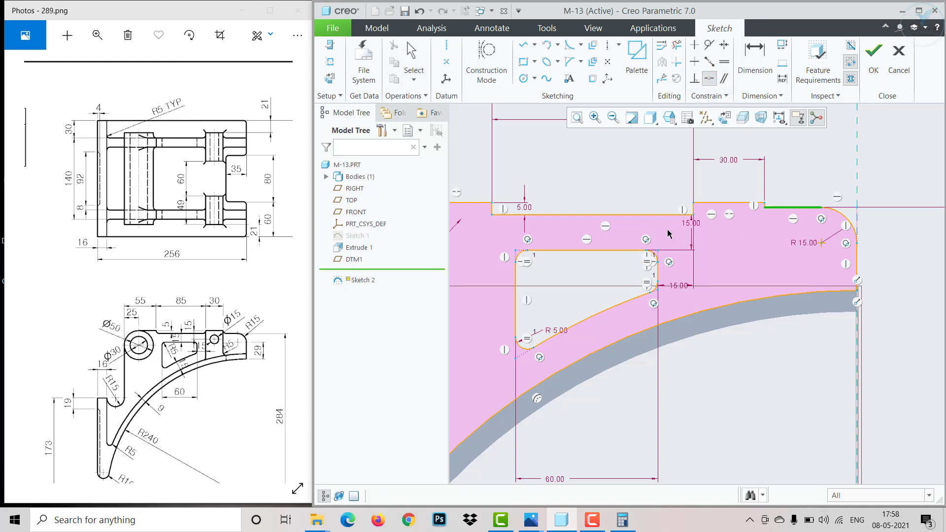
left_click(666, 215)
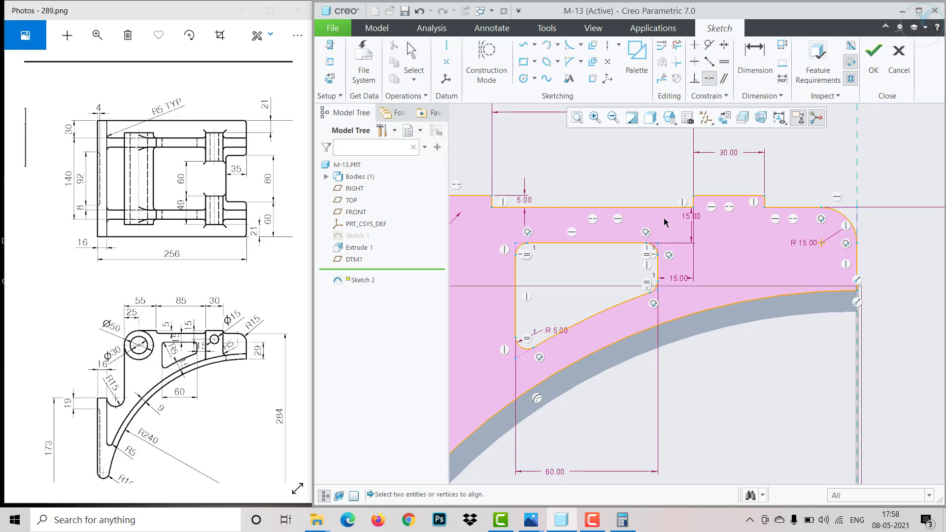
middle_click(725, 231)
left_click_drag(711, 196, 710, 166)
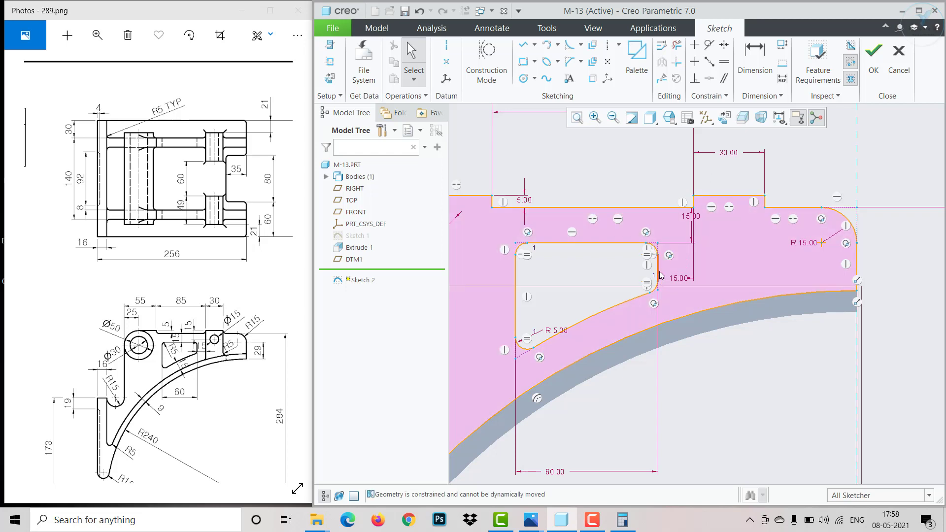
scroll(725, 300, "down", 5)
scroll(707, 294, "up", 2)
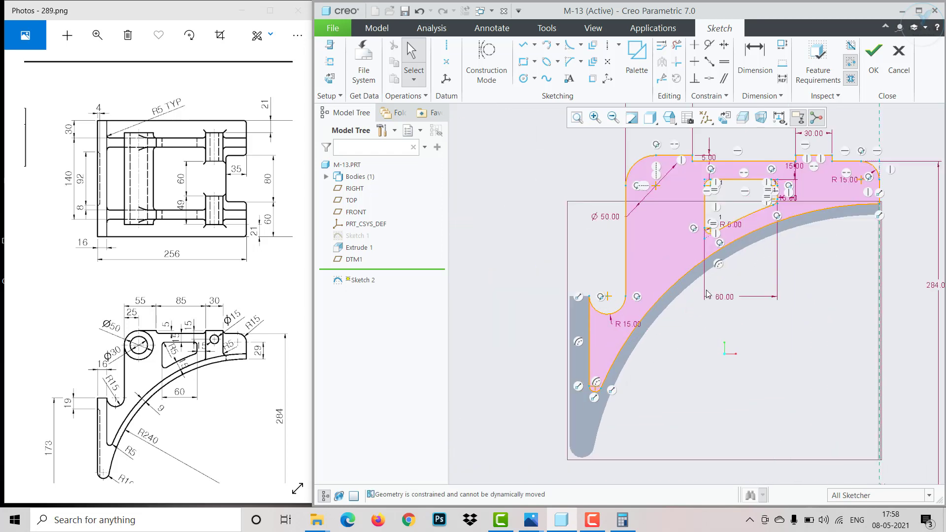
left_click(874, 54)
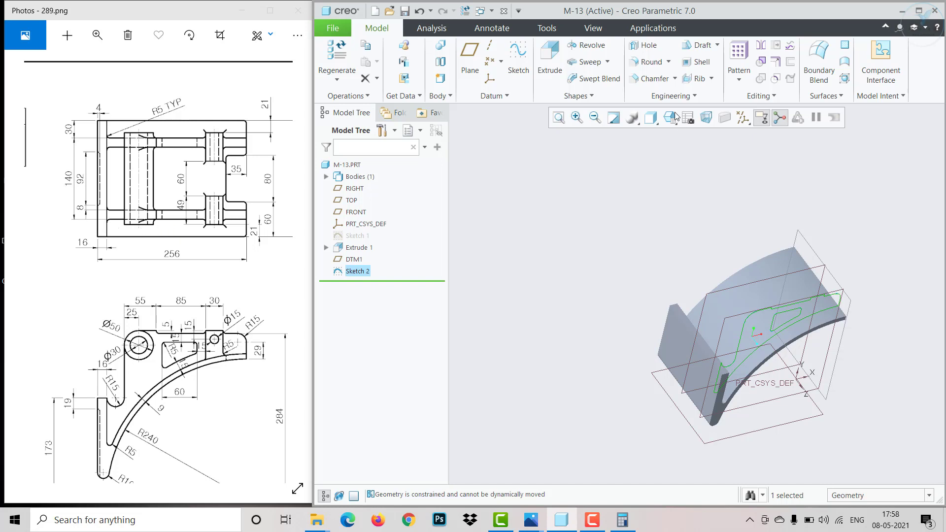
Step: Extrude the side web profile as a solid with a blind depth of 8 mm
left_click(553, 71)
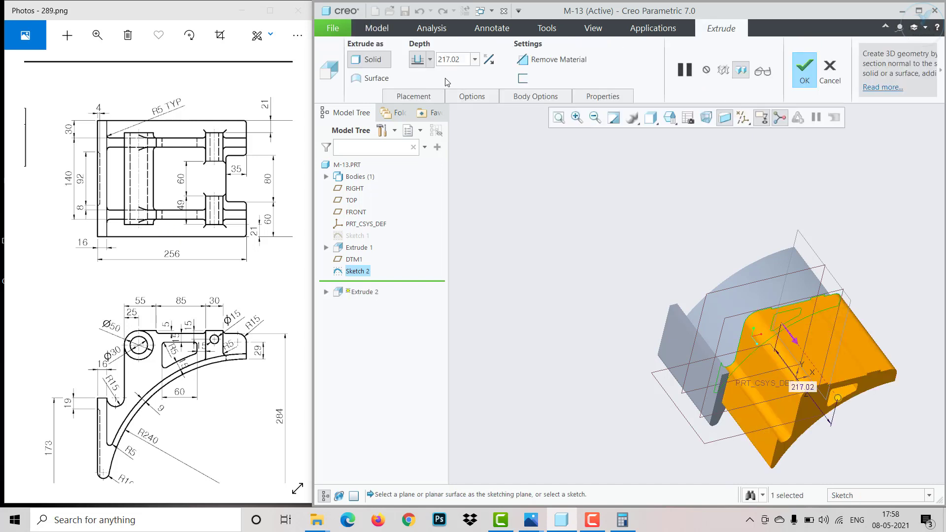
left_click(430, 60)
left_click(455, 59)
type("8")
key("Return")
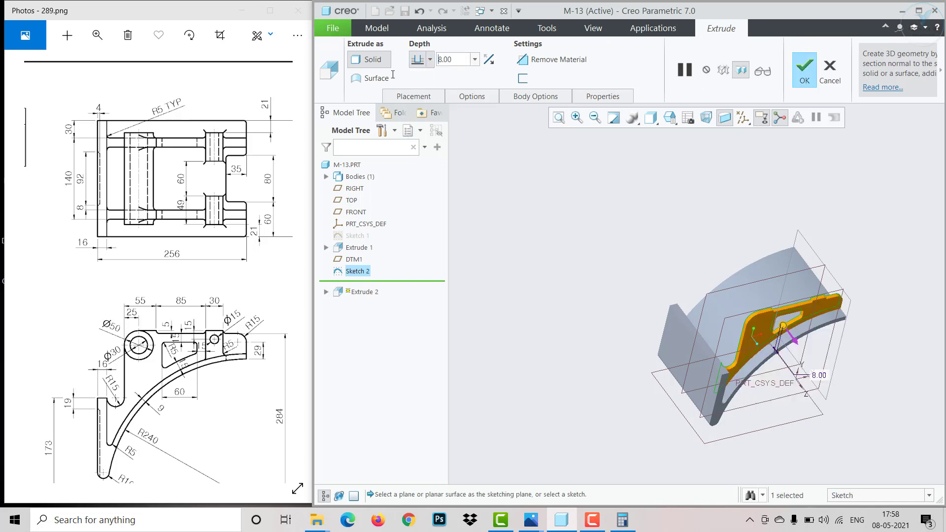
mouse_move(615, 205)
middle_mouse_down()
mouse_move(623, 244)
mouse_move(606, 220)
middle_mouse_up()
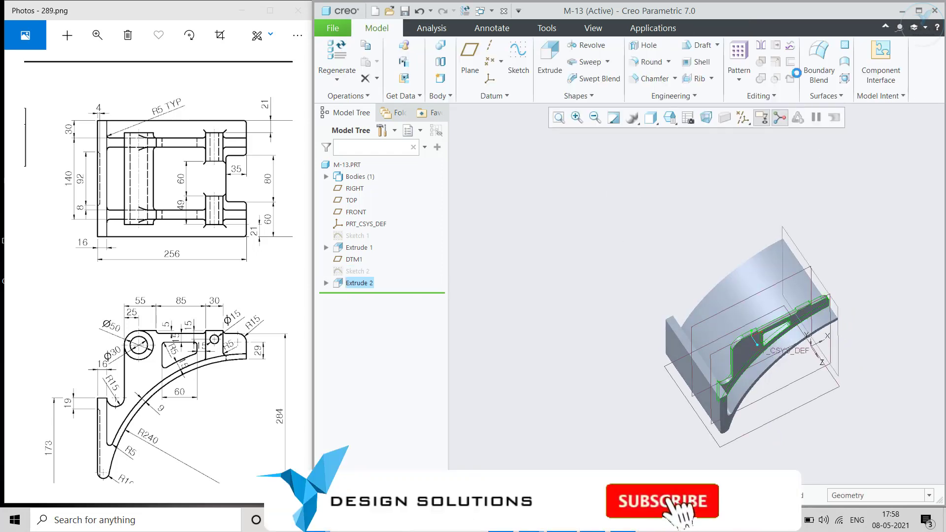
left_click(800, 74)
Step: Sketch a circle on the web's outer face, concentric with and equal in radius to its 50 mm diameter rounded corner, and finish the sketch
scroll(729, 350, "down", 10)
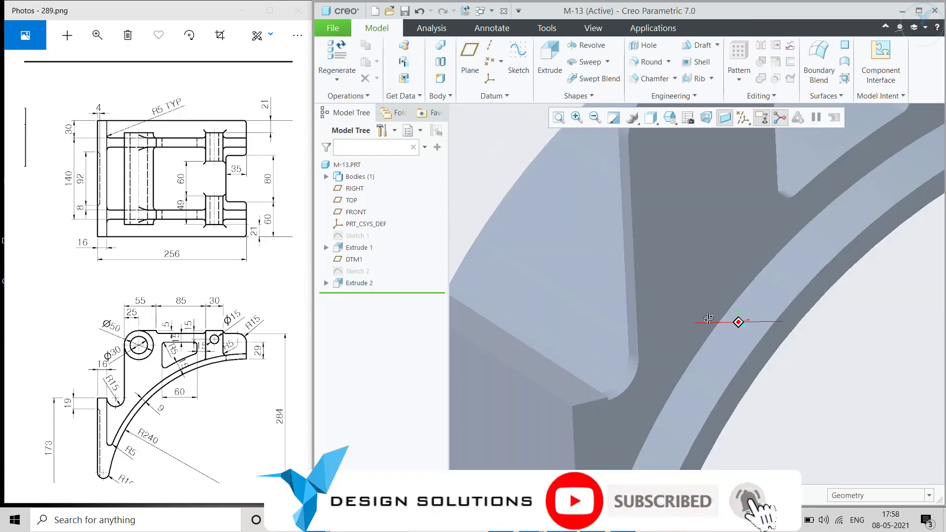
middle_click_drag(726, 353, 680, 351)
scroll(679, 350, "up", 7)
scroll(680, 349, "down", 3)
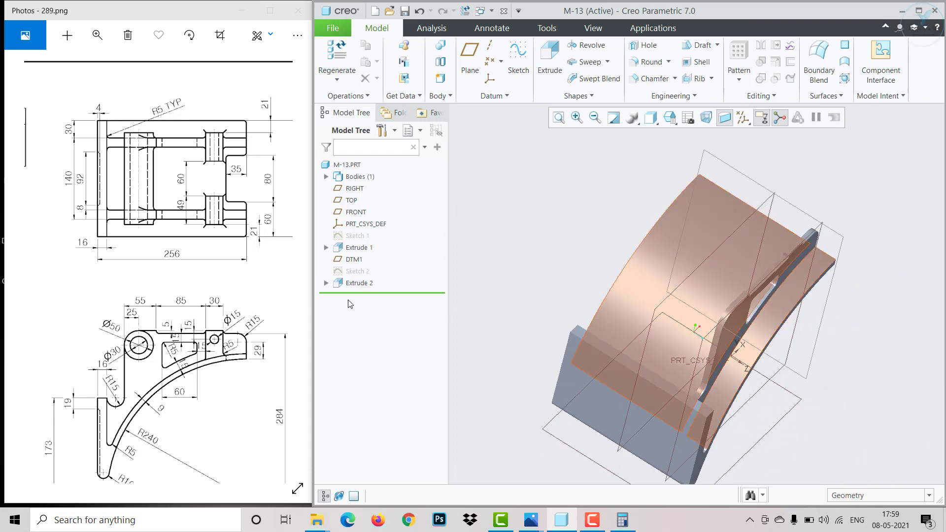
scroll(719, 317, "down", 4)
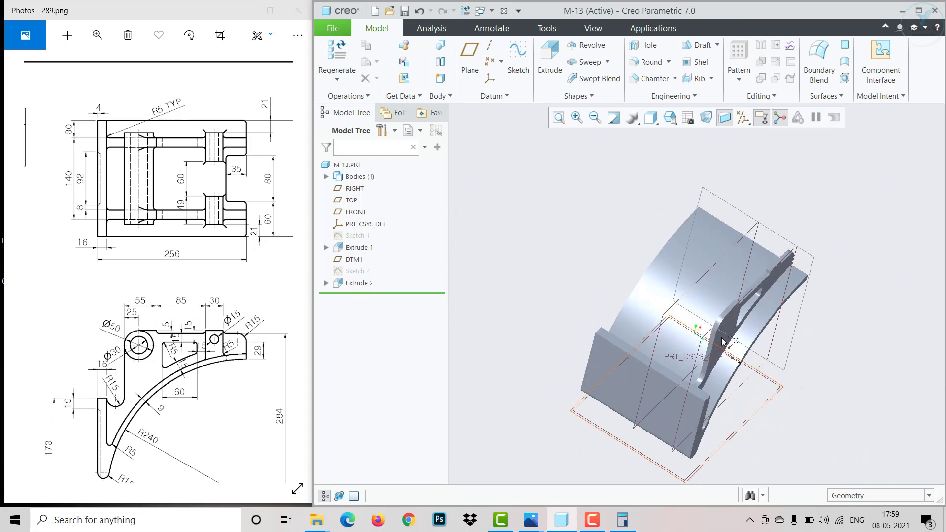
left_click(718, 318)
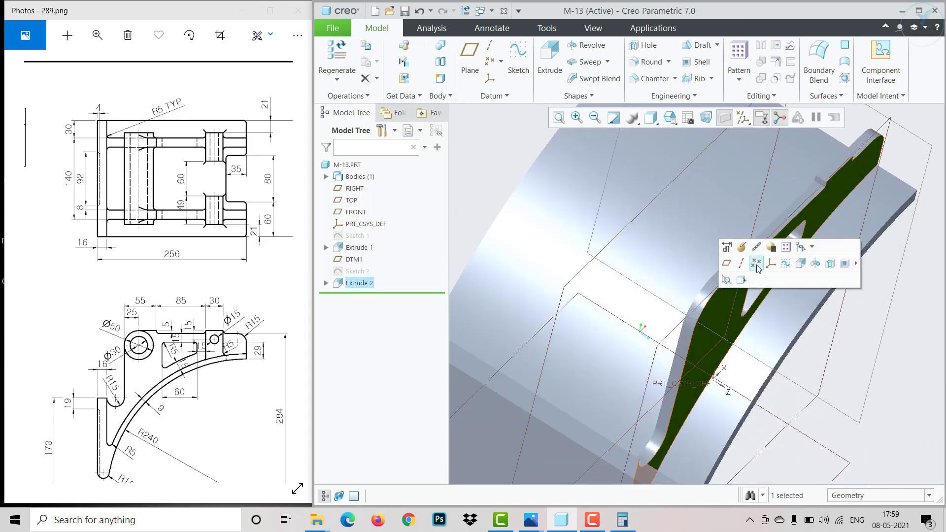
left_click(781, 266)
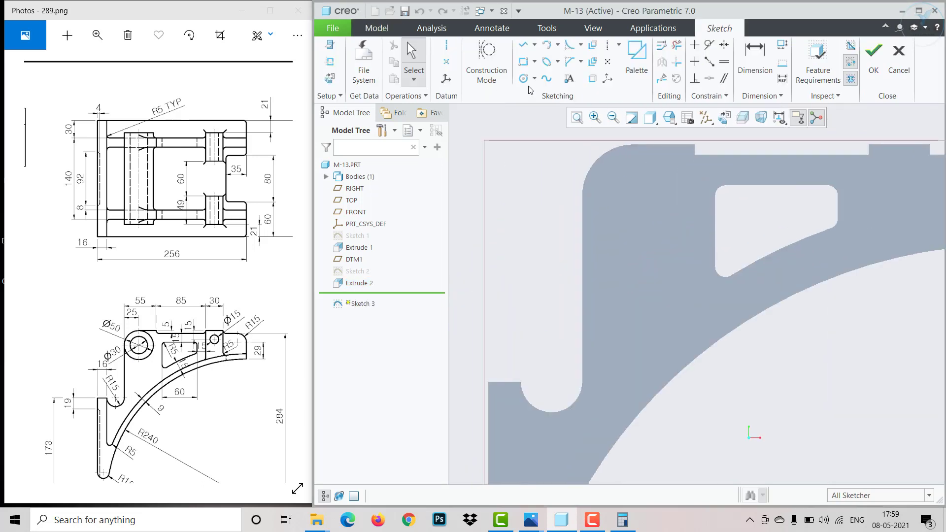
left_click(534, 78)
left_click(552, 107)
left_click(593, 170)
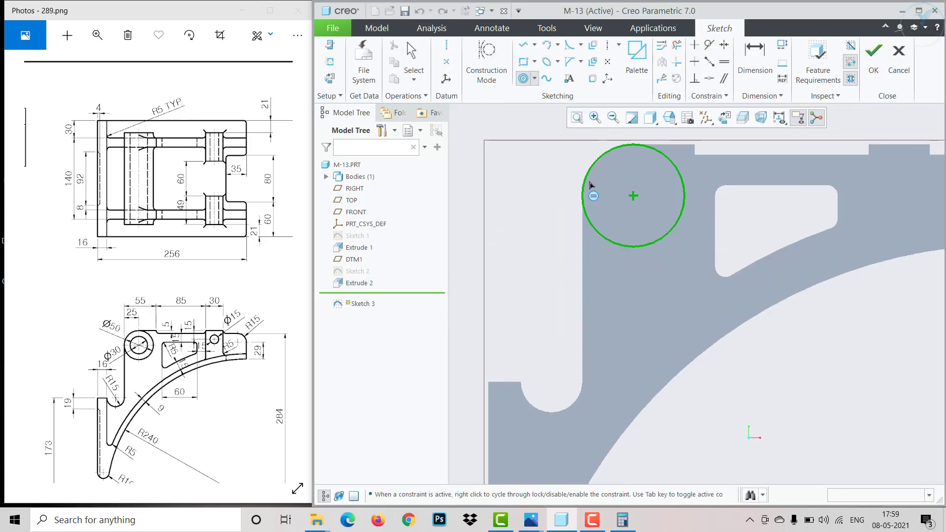
left_click(593, 196)
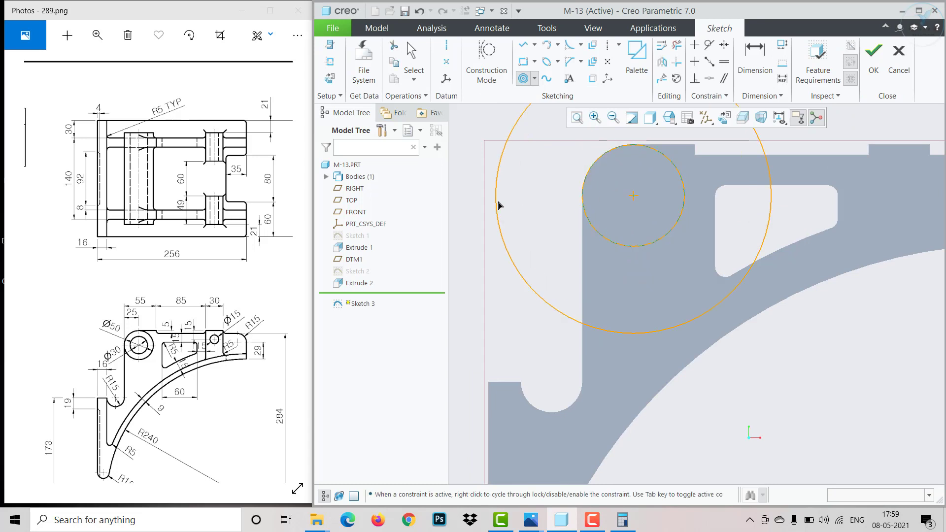
middle_click(498, 204)
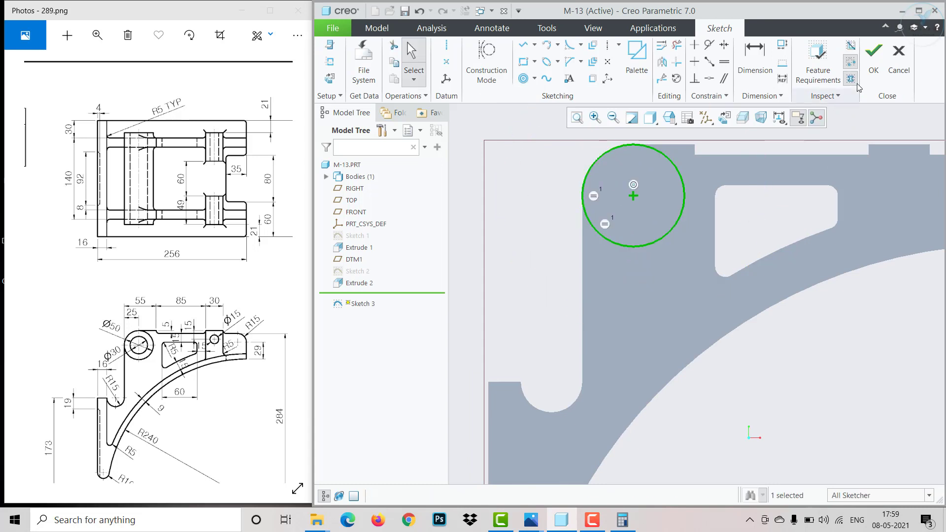
left_click(873, 50)
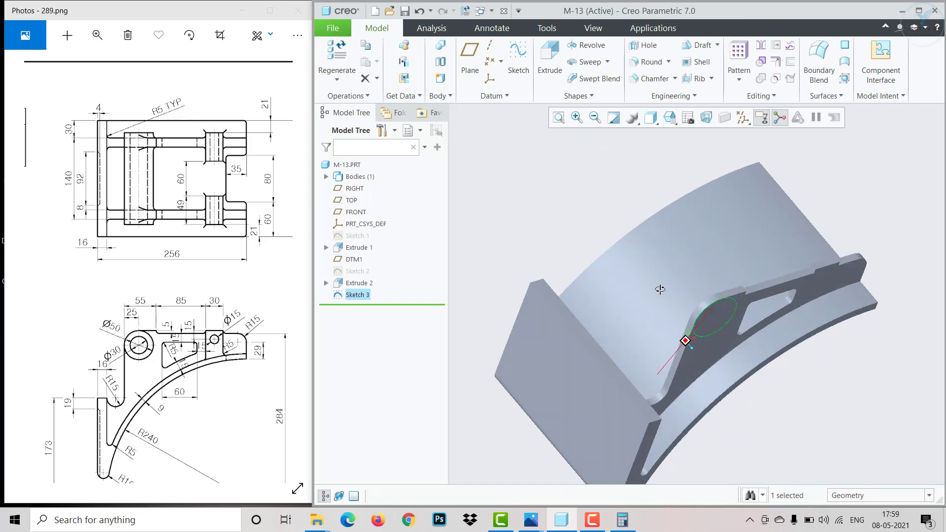
Step: Start a solid extrusion of the circle with a blind depth of 9 mm on side 1
left_click(550, 58)
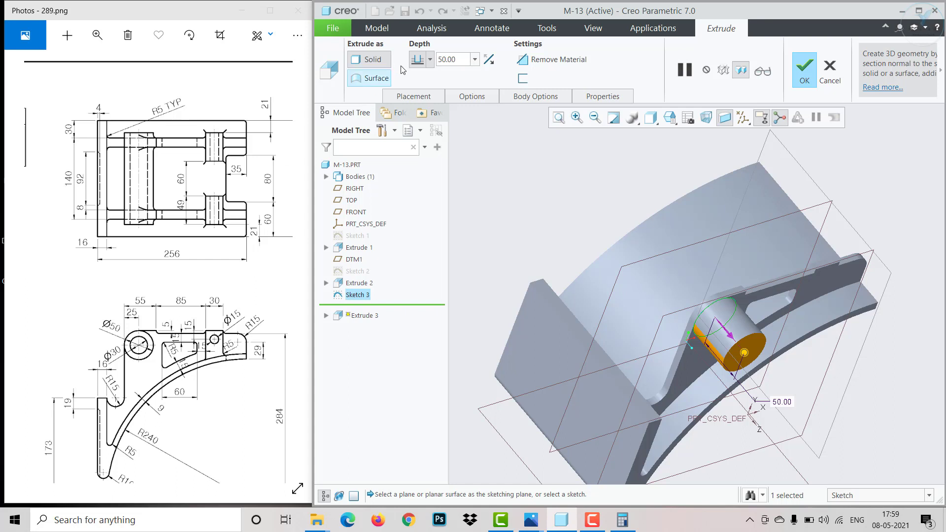
left_click(524, 97)
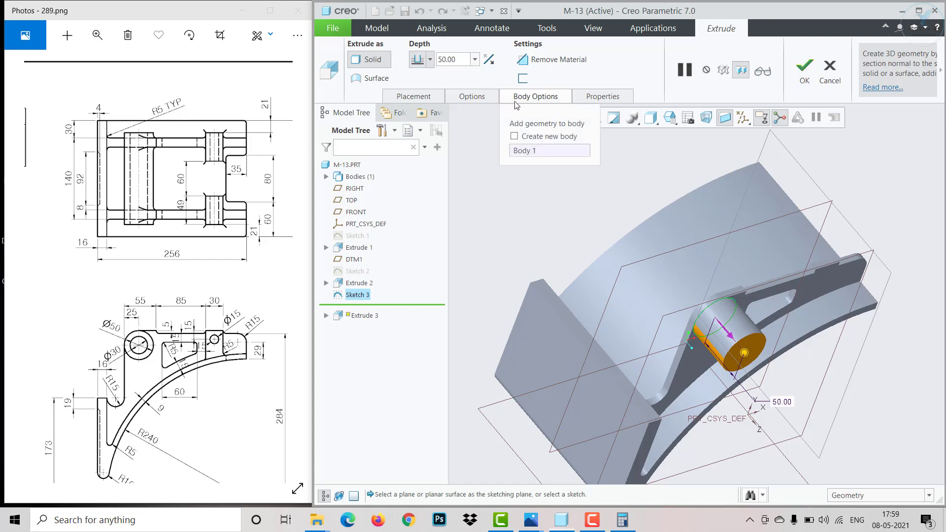
left_click(472, 96)
double_click(597, 143)
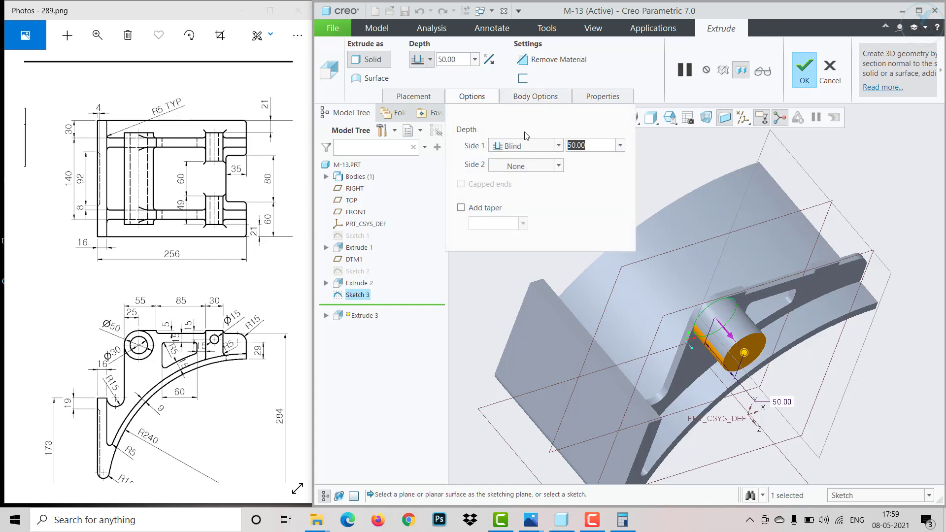
type("9")
key("Return")
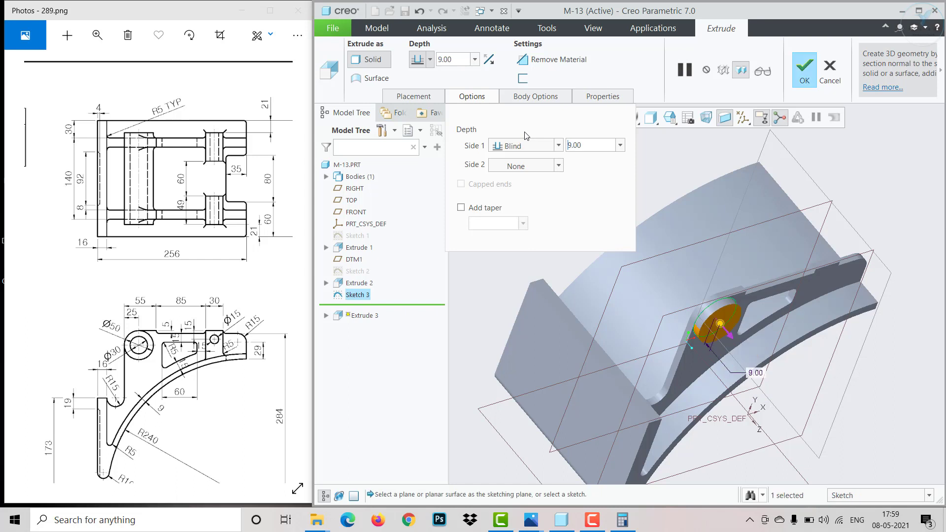
Step: Extend side 2 of the cylinder extrusion to the selected FRONT datum plane and complete the feature
left_click(503, 168)
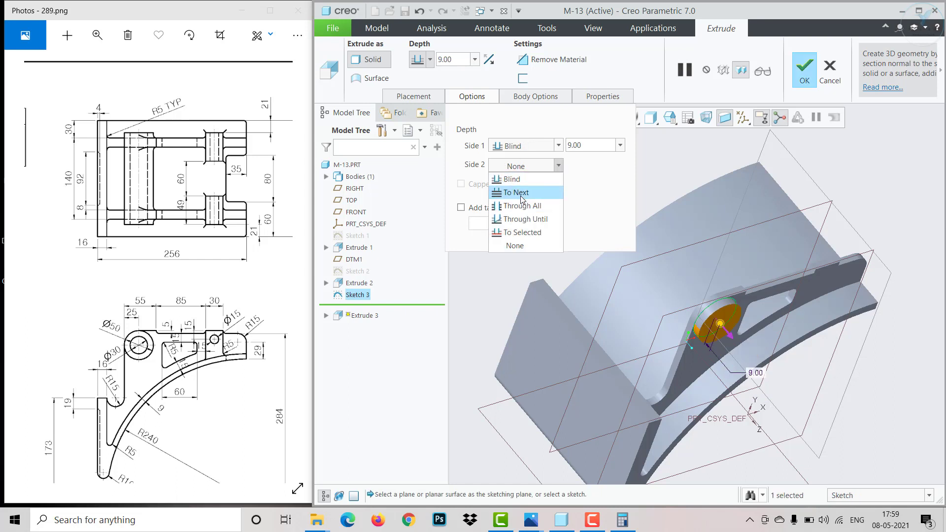
left_click(522, 233)
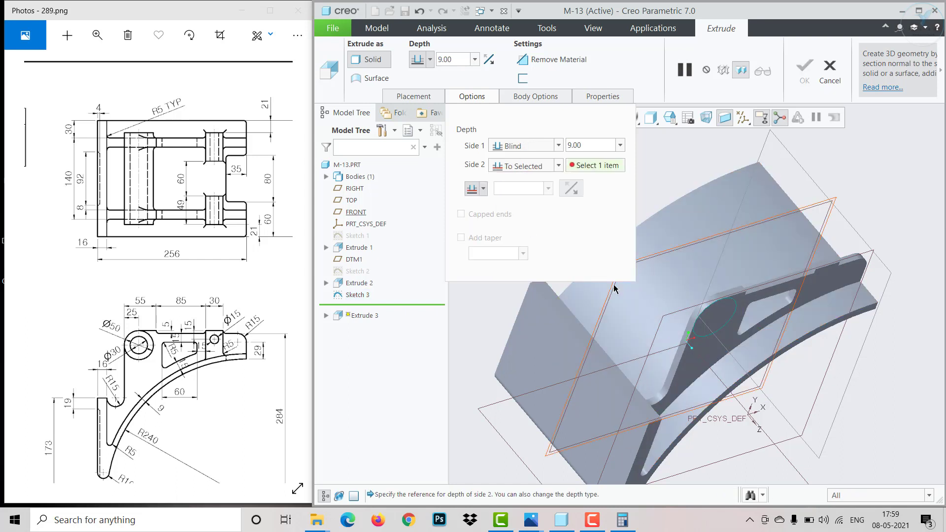
left_click(615, 289)
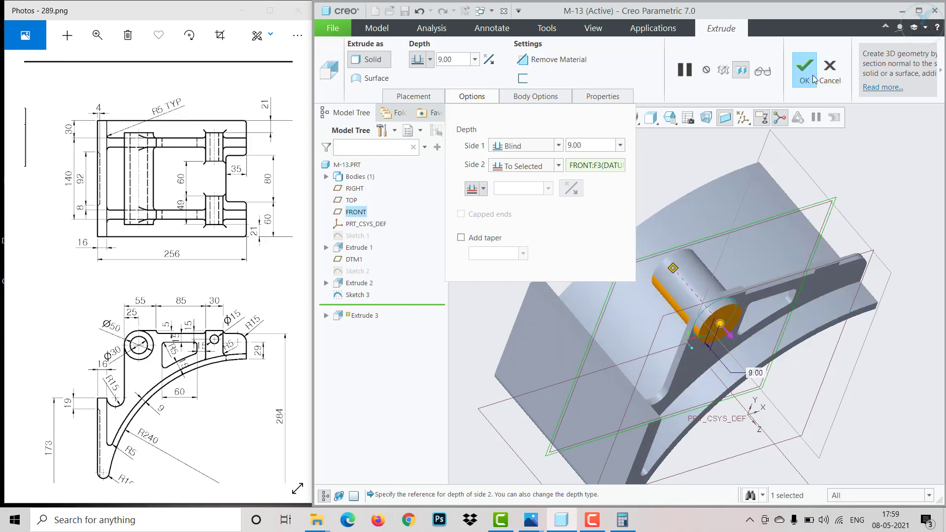
left_click(805, 83)
Step: Start a sketch on the top face of the web's raised boss and display the model shaded with edges
middle_click_drag(851, 206, 821, 176)
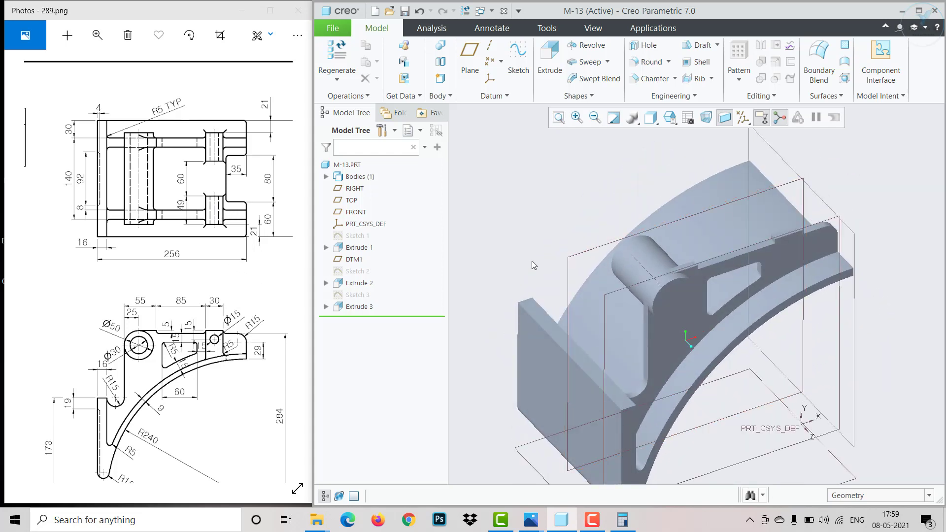
scroll(794, 238, "down", 4)
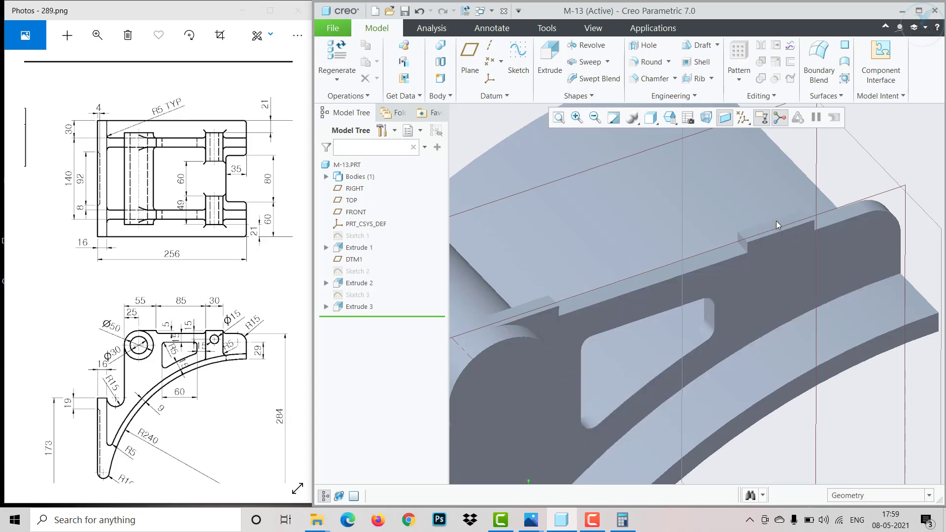
left_click(777, 222)
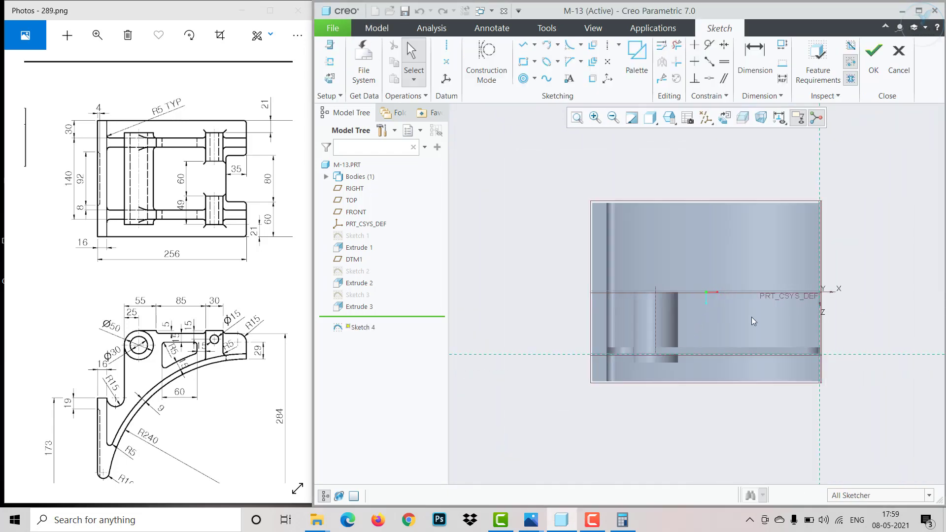
scroll(782, 342, "down", 3)
left_click(760, 123)
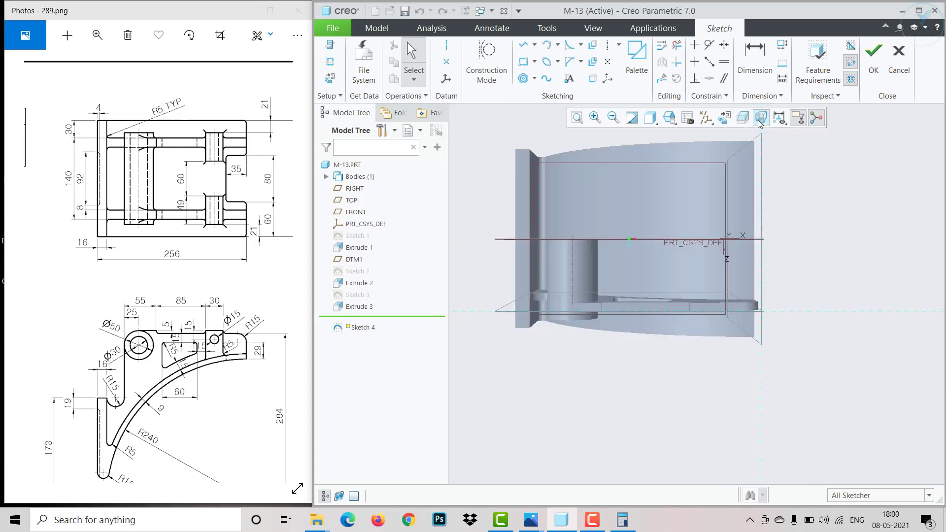
left_click(760, 123)
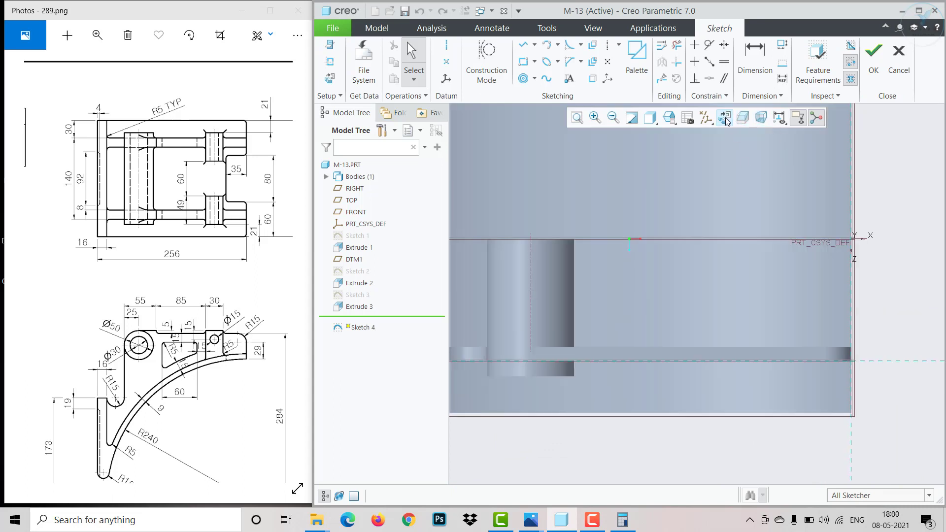
left_click(650, 118)
left_click(680, 150)
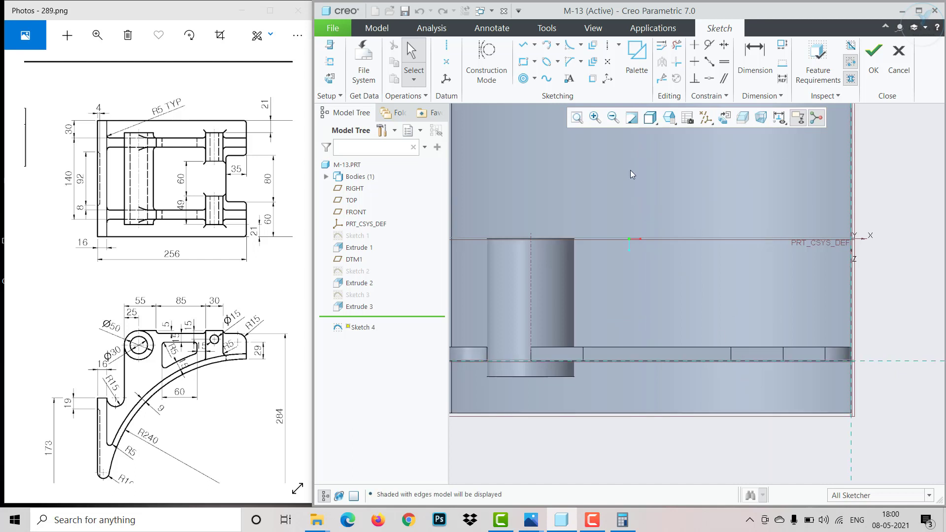
Step: Draw a rectangle over the raised boss that extends beyond both faces of the web
left_click(524, 62)
left_click(732, 300)
left_click(777, 384)
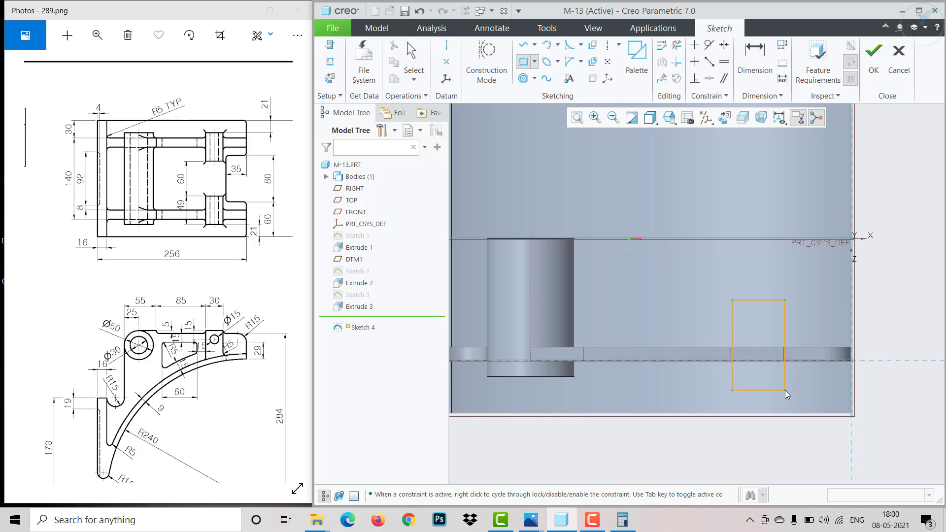
left_click(784, 390)
middle_click(808, 340)
scroll(791, 345, "down", 2)
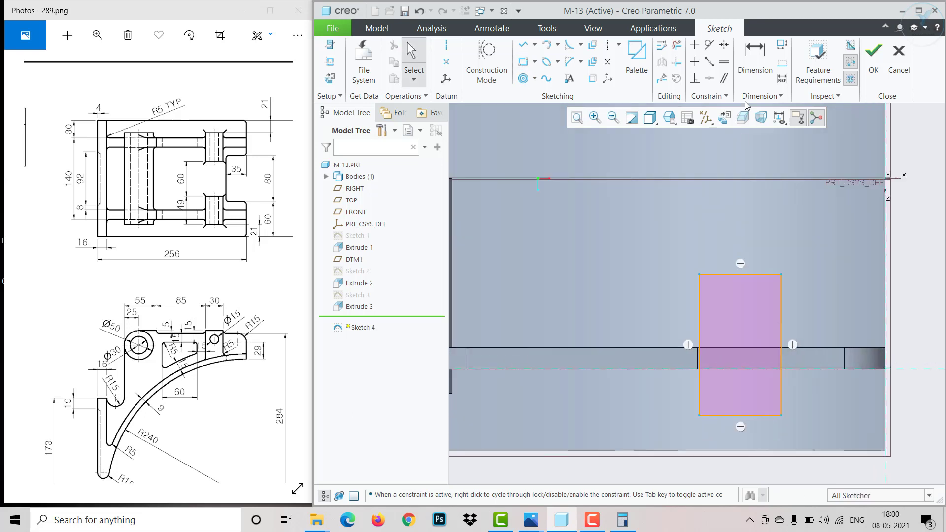
Step: Make the rectangle's two vertical sides coincident with the end edges of the web's raised boss
left_click(709, 77)
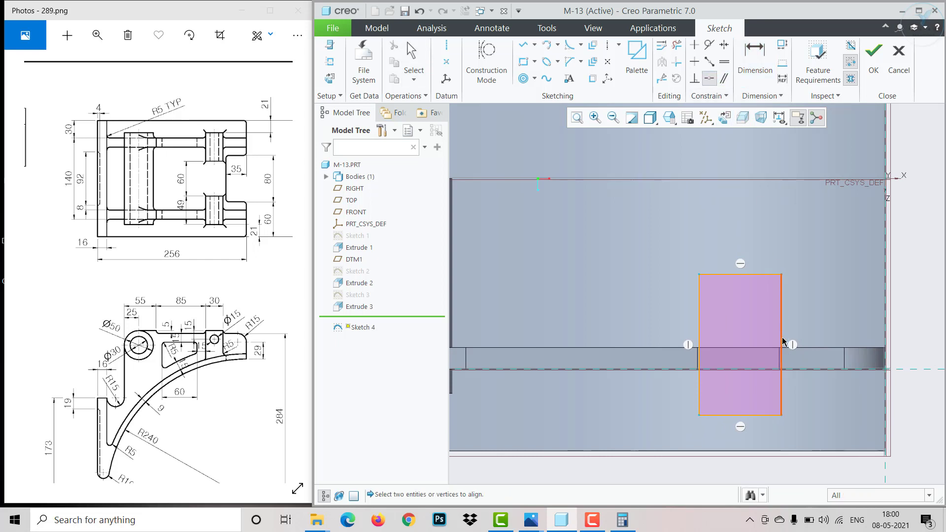
left_click(782, 341)
left_click(779, 367)
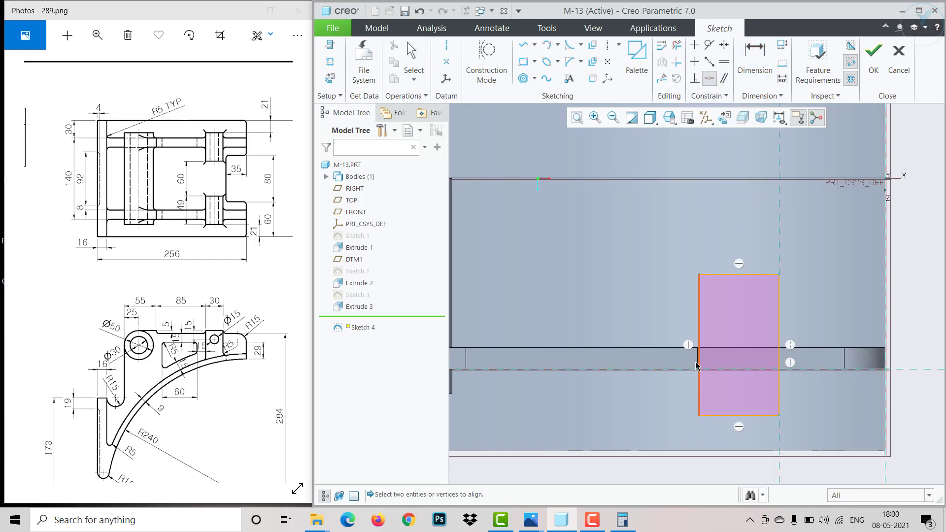
left_click(692, 367)
left_click(696, 363)
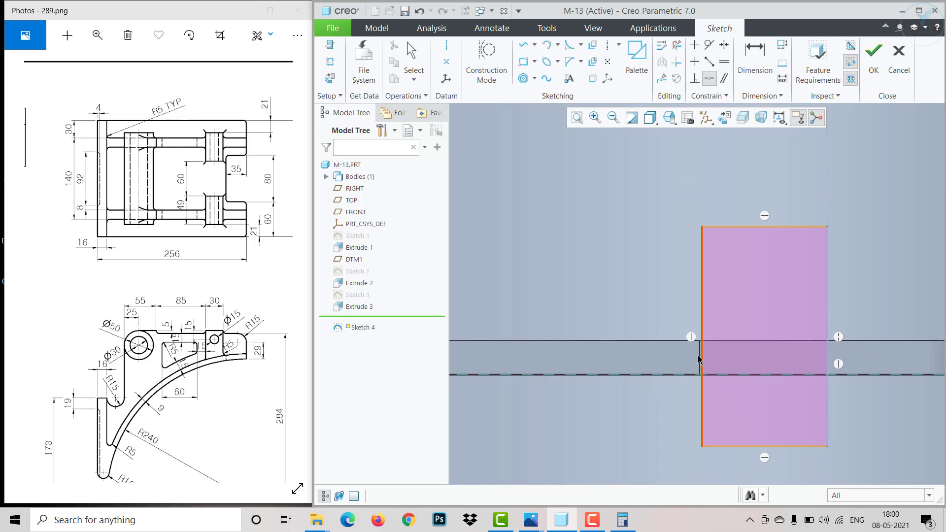
scroll(697, 361, "up", 3)
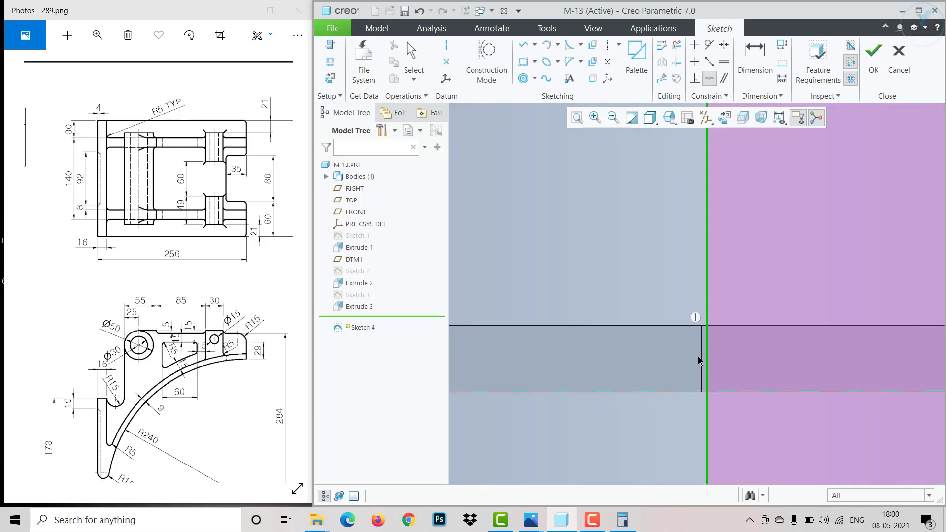
scroll(627, 268, "down", 3)
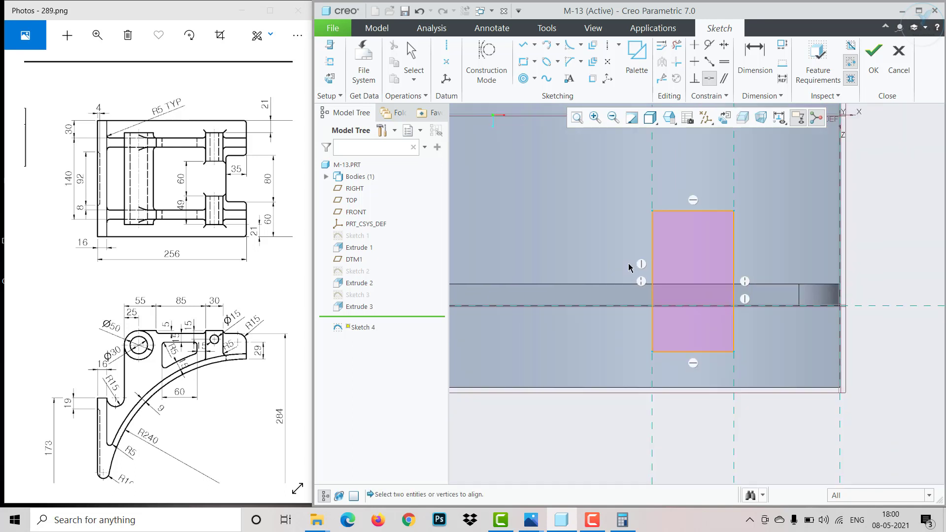
middle_click(628, 267)
Step: Dimension the rectangle's vertical side and set its length to 49 mm
left_click(754, 57)
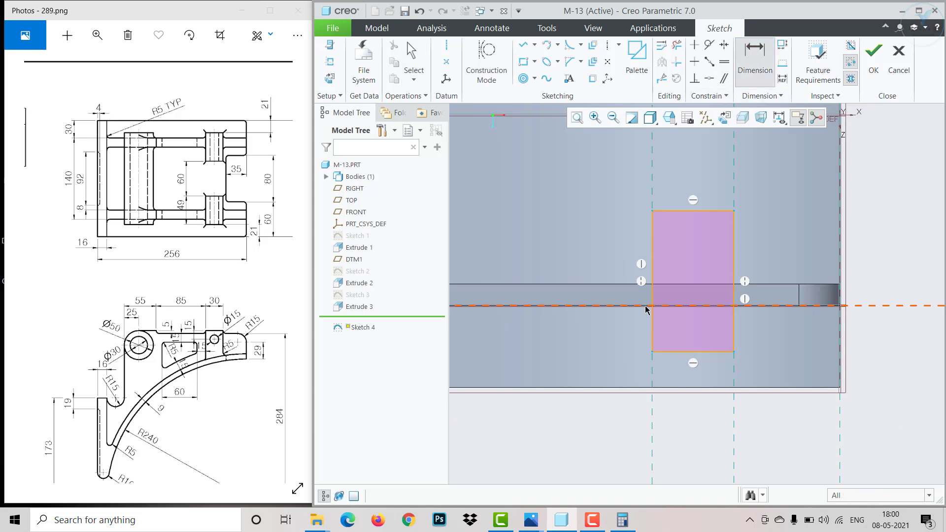
left_click(651, 316)
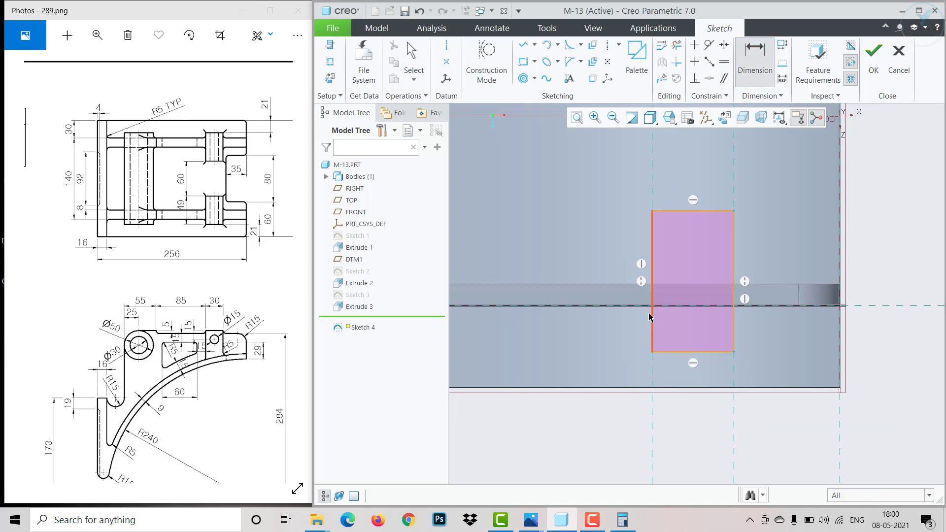
middle_click(594, 337)
type("49")
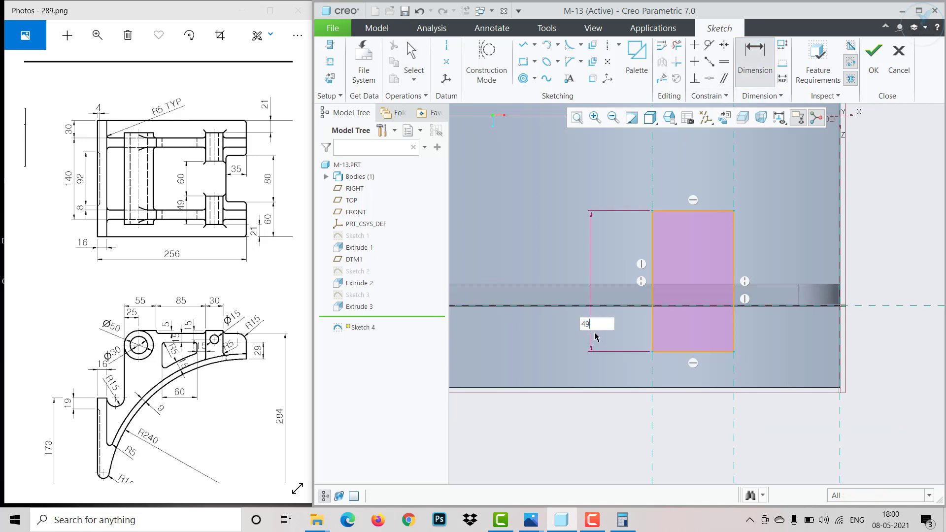
key("Return")
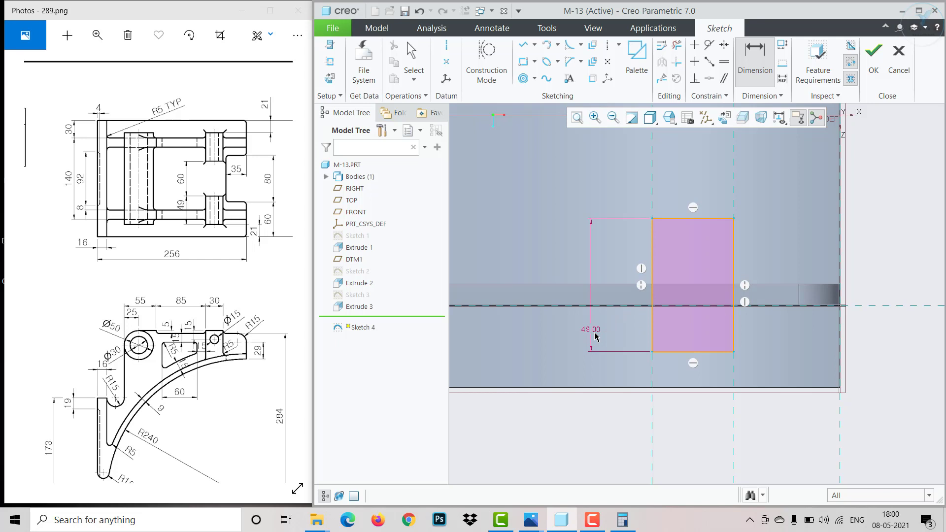
Step: Dimension the gap between the rectangle's lower side and the plate's outer edge as 21 mm, and finish the sketch
left_click(727, 352)
left_click(767, 387)
middle_click(767, 367)
type("21")
key("Return")
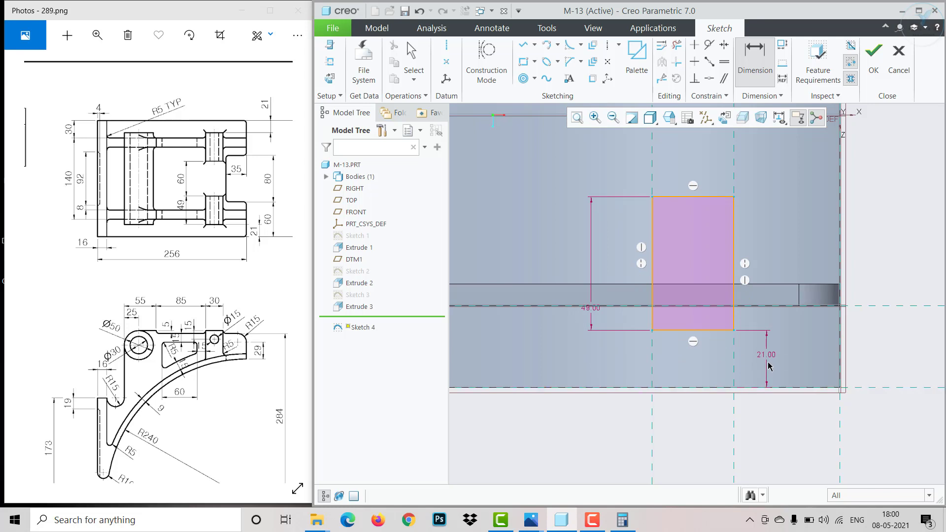
left_click(873, 79)
Step: Extrude the rectangle as a solid downward to the selected upper surface of the curved plate and complete the feature
scroll(806, 298, "up", 3)
mouse_move(752, 338)
middle_mouse_down()
mouse_move(752, 290)
mouse_move(786, 318)
middle_mouse_up()
left_click(548, 74)
left_click(548, 74)
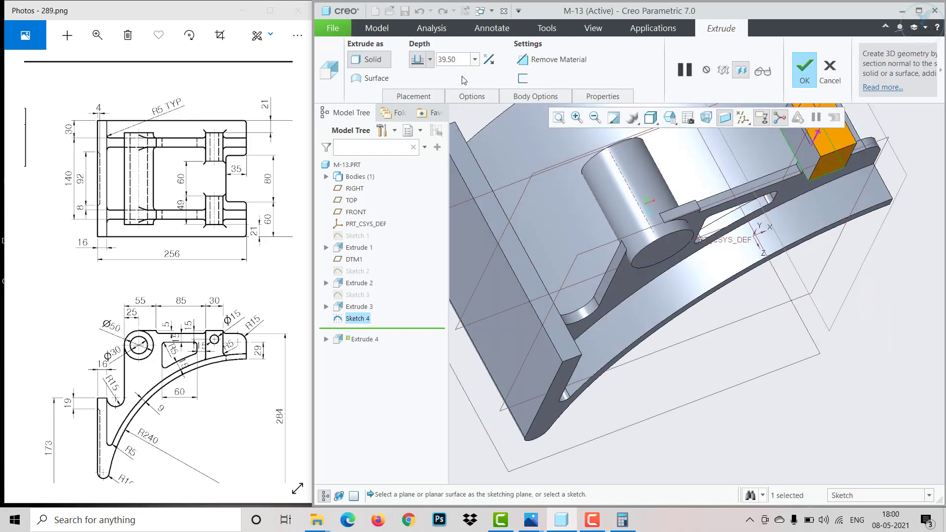
left_click(488, 60)
left_click(428, 60)
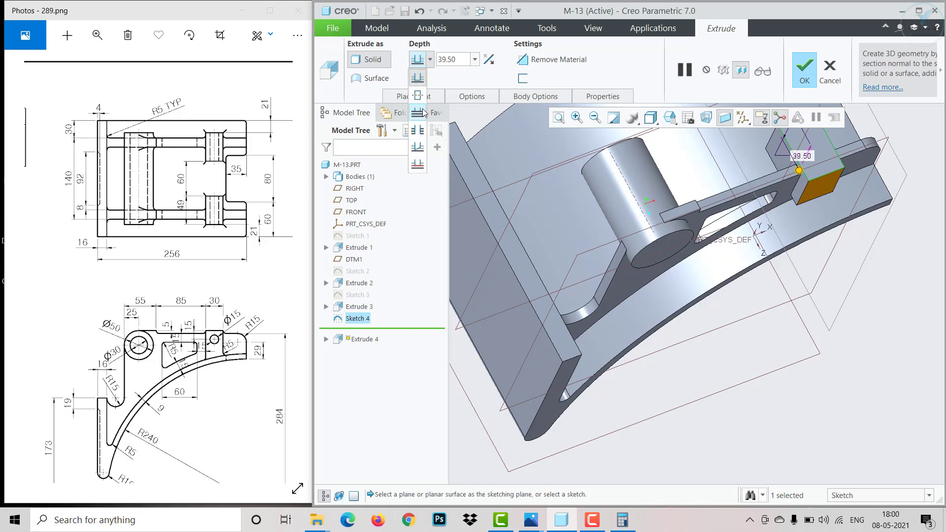
left_click(417, 164)
left_click(785, 238)
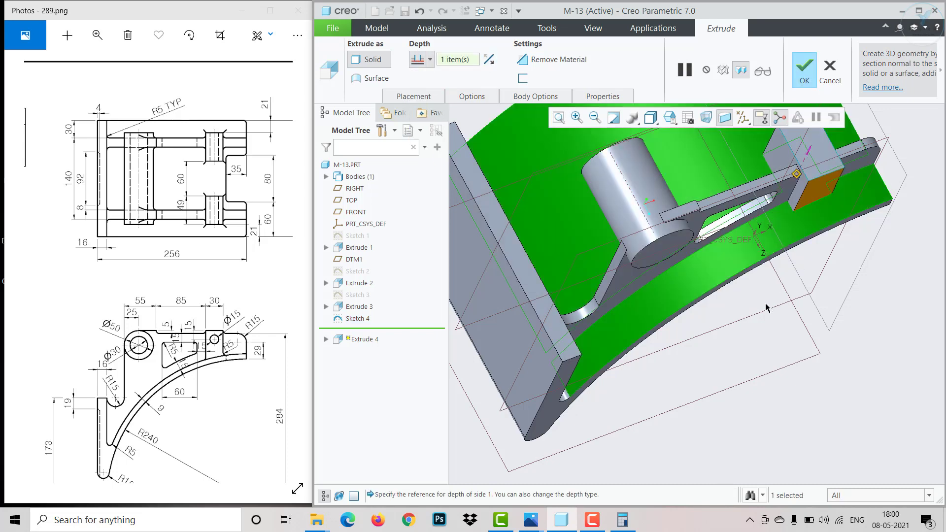
middle_click_drag(785, 239, 711, 289)
left_click(804, 74)
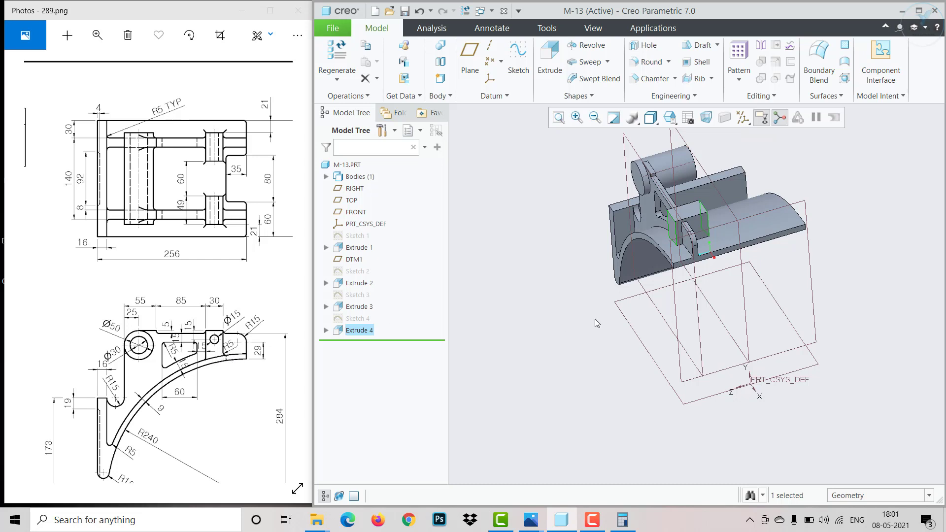
Step: Start a round on the vertical edge where the block meets the web's outer face, with a 5 mm radius
middle_click_drag(595, 319, 648, 320)
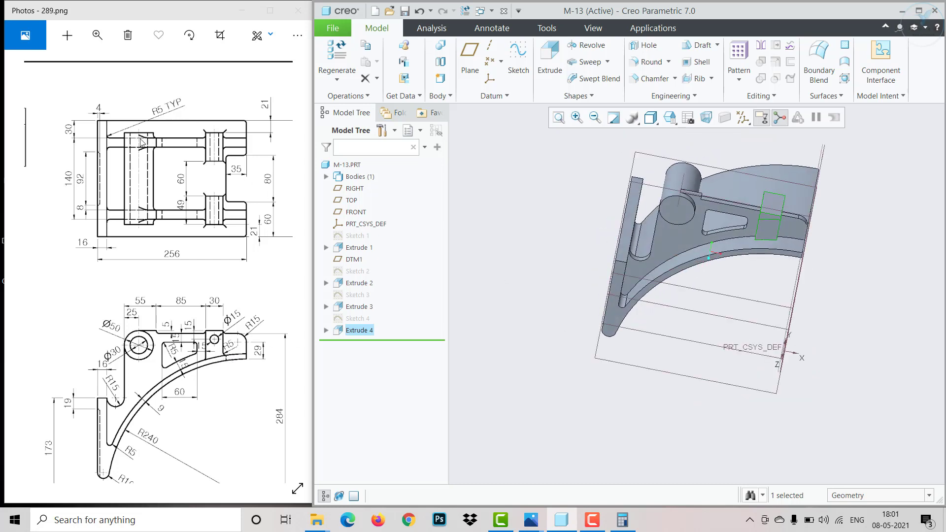
middle_click_drag(530, 288, 507, 298)
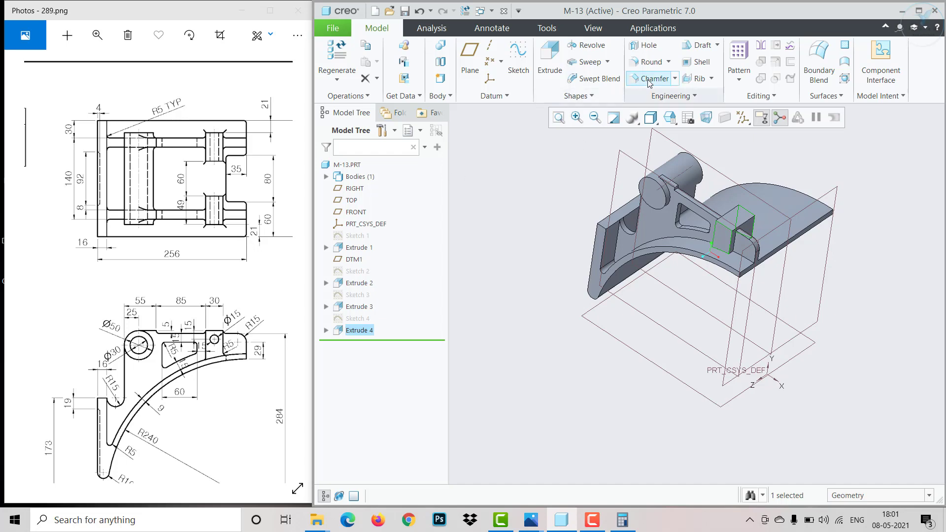
left_click(649, 61)
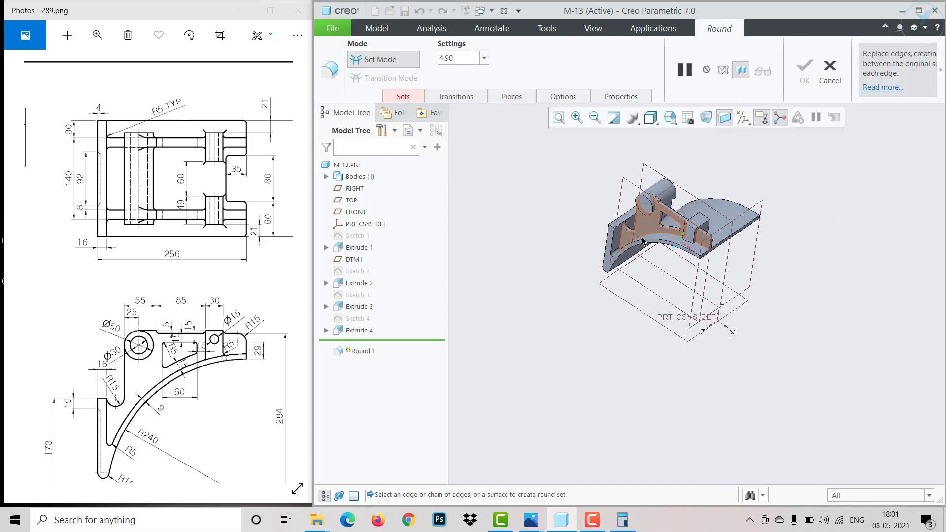
scroll(641, 234, "up", 8)
left_click(648, 231)
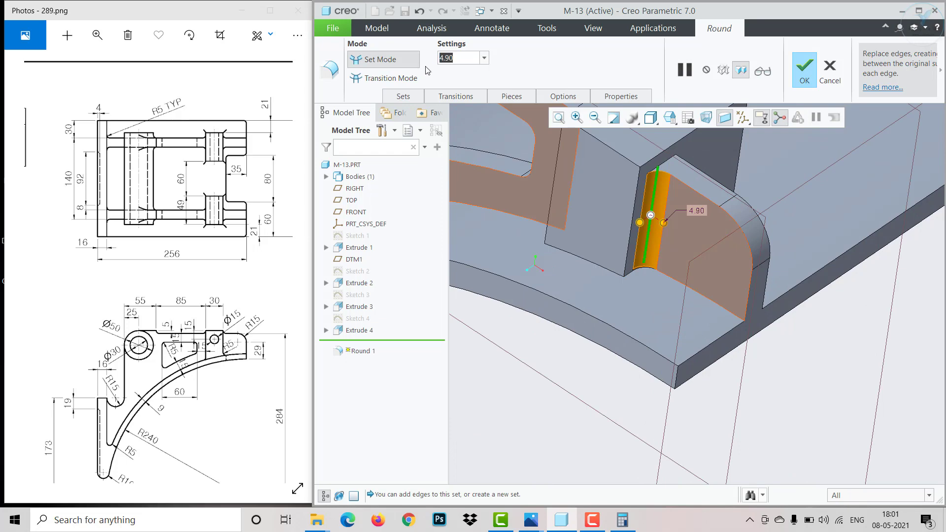
type("5")
key("Return")
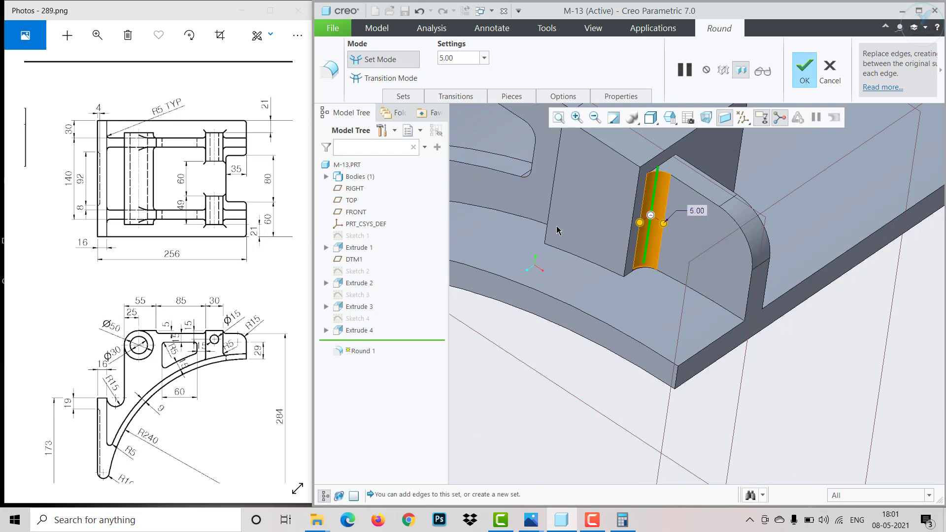
Step: Extend the 5 mm round to the block's base edges on the curved plate outside the web
left_click(609, 273)
left_click(609, 264, "ctrl")
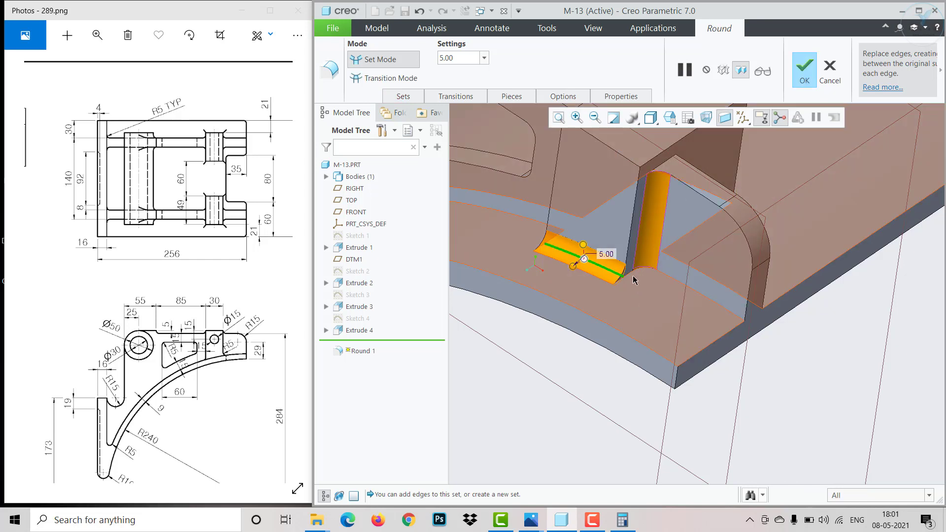
left_click(631, 274, "ctrl")
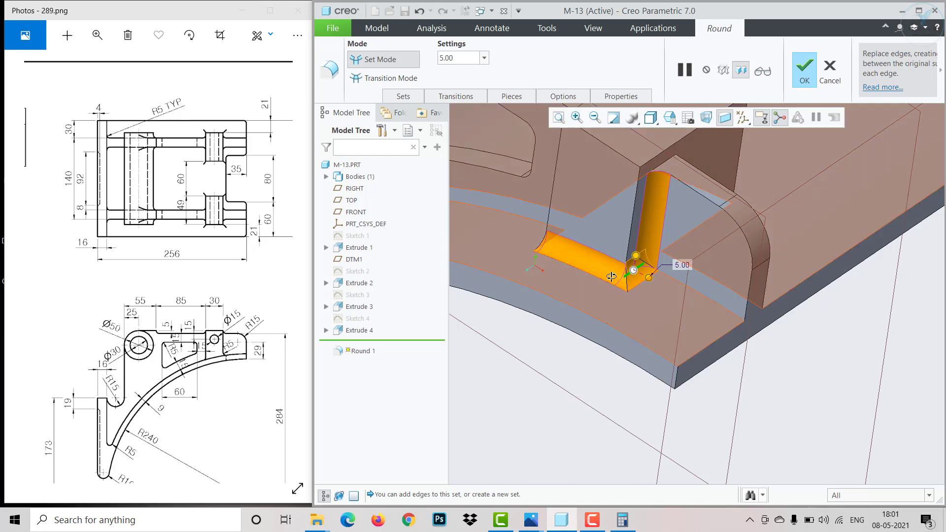
middle_click_drag(610, 275, 760, 327)
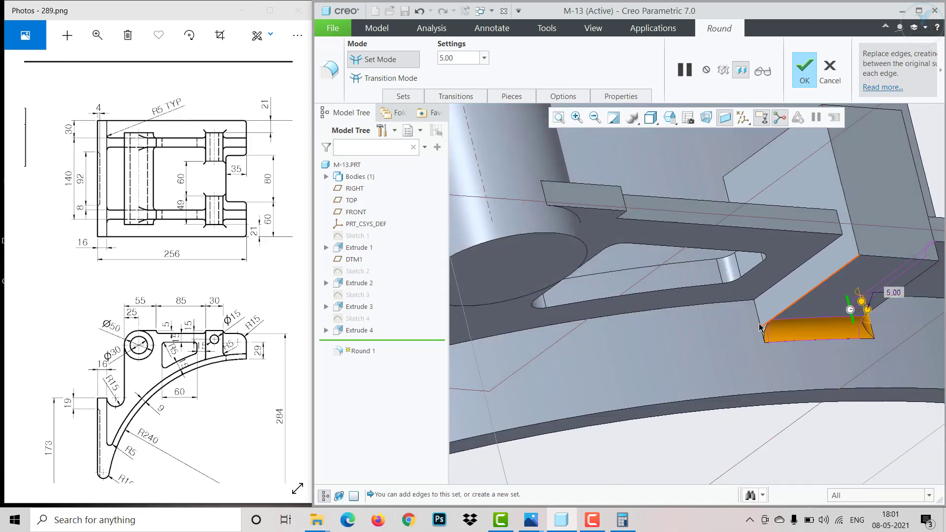
left_click(761, 325, "ctrl")
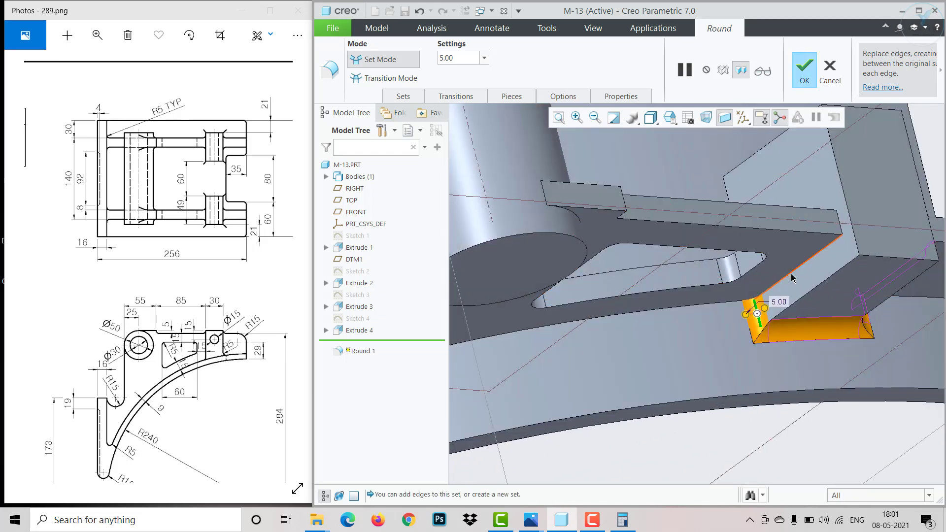
Step: Add the block's far base edge and adjoining cylinder-side base edge, on the web's inner side, to the 5 mm round
middle_click_drag(761, 329, 729, 359)
scroll(730, 359, "up", 4)
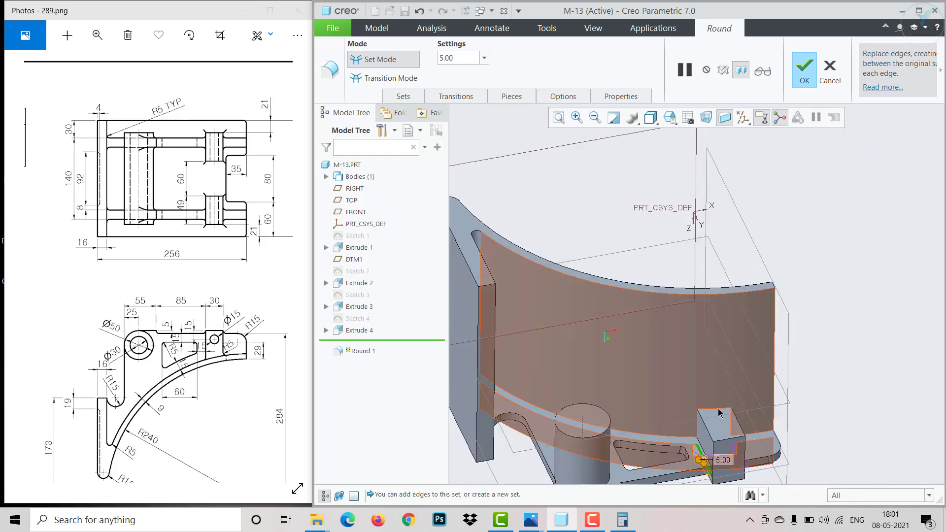
scroll(717, 405, "down", 3)
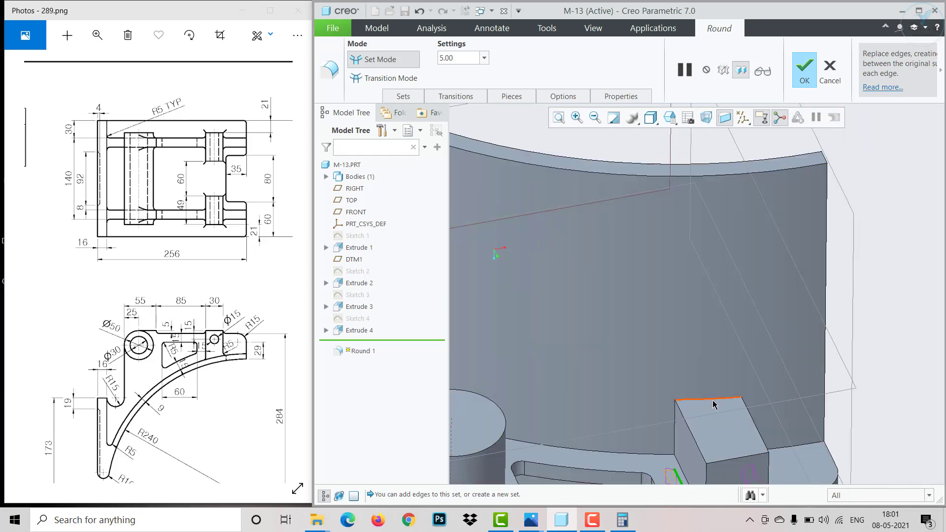
left_click(714, 399)
left_click(673, 446, "ctrl")
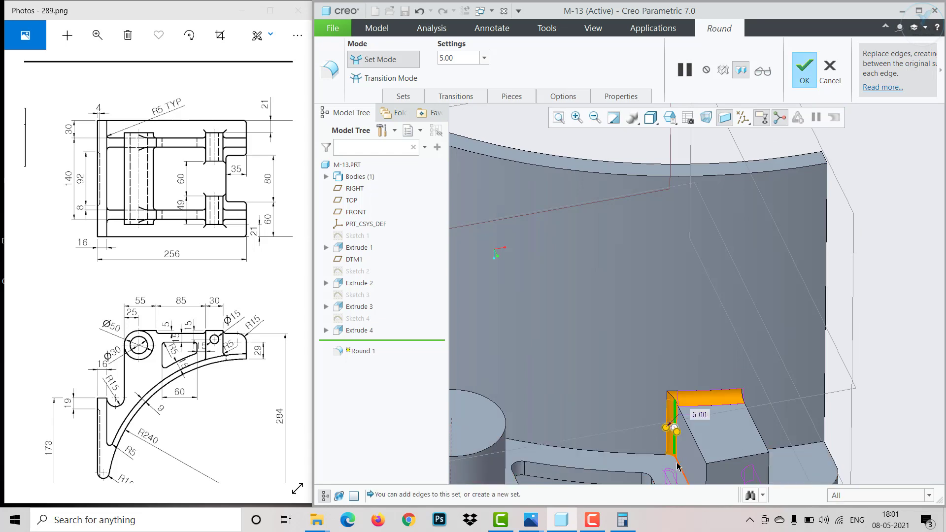
Step: Add the block's corner with the web and its base edge on the inner side facing the plate's free end to the round
middle_click_drag(718, 423, 653, 405)
scroll(676, 347, "up", 6)
scroll(610, 407, "down", 7)
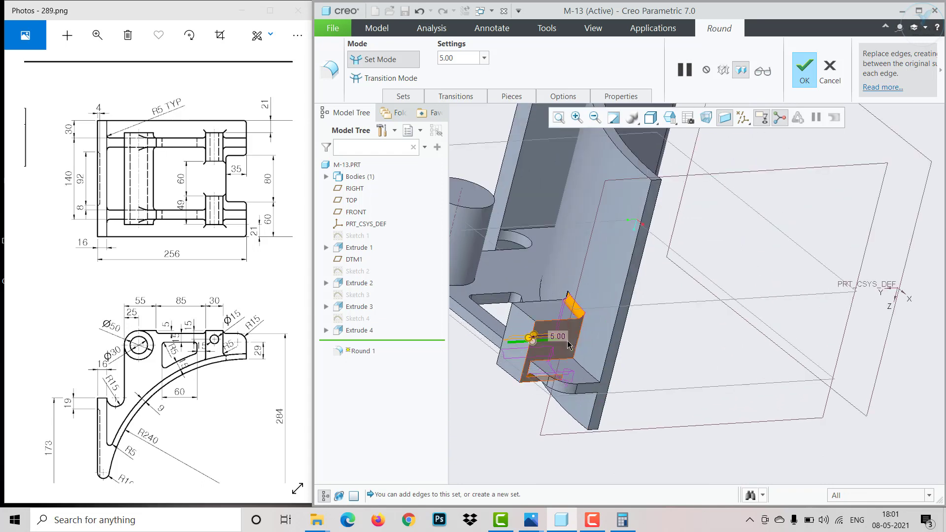
left_click(572, 388)
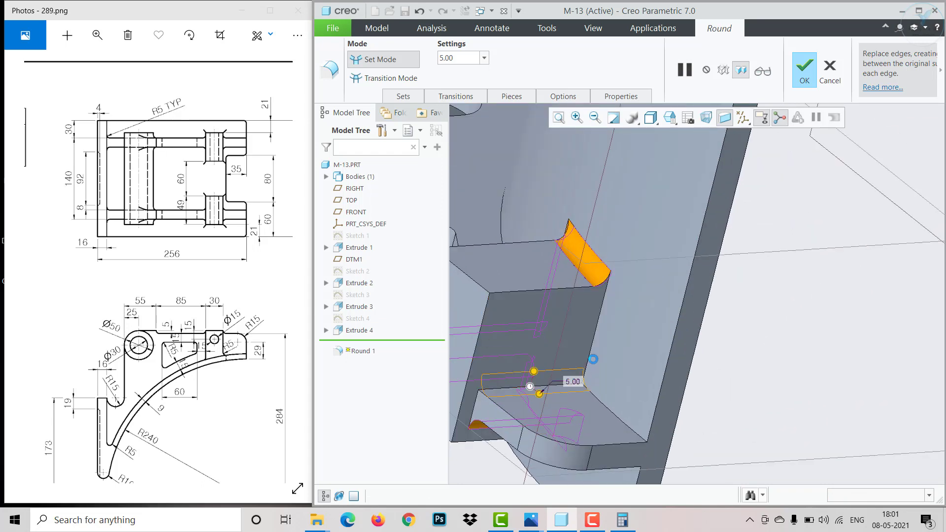
left_click(593, 346)
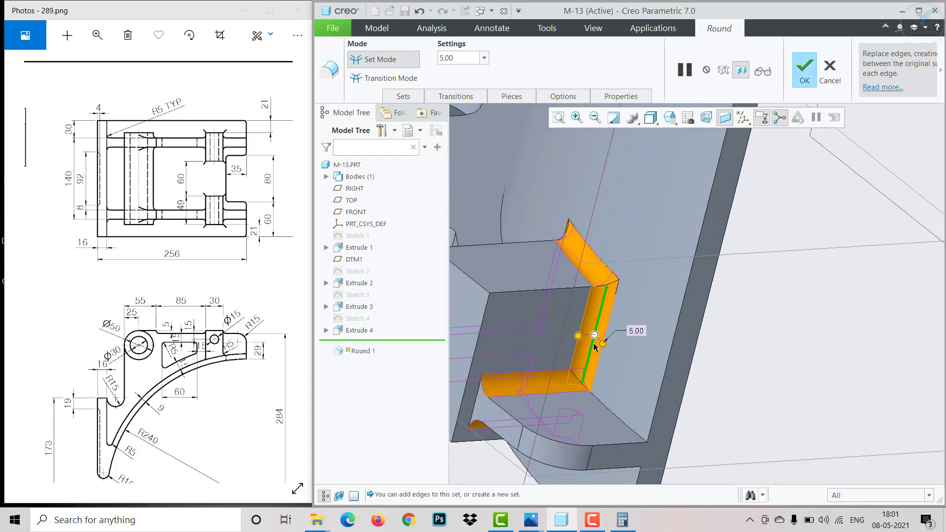
Step: Add the web's outer-side joints with the end plate and the curved plate to the 5 mm round
scroll(594, 348, "up", 6)
middle_click_drag(594, 348, 586, 266)
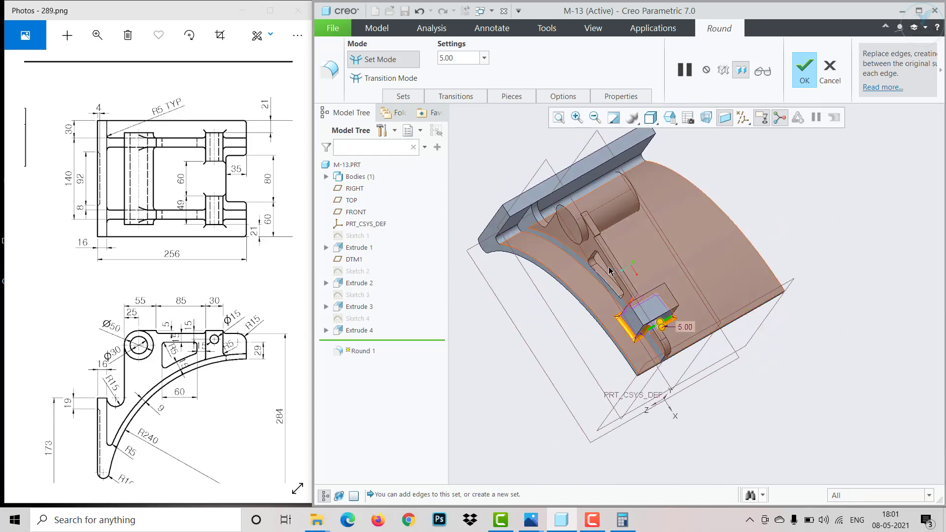
scroll(579, 251, "down", 5)
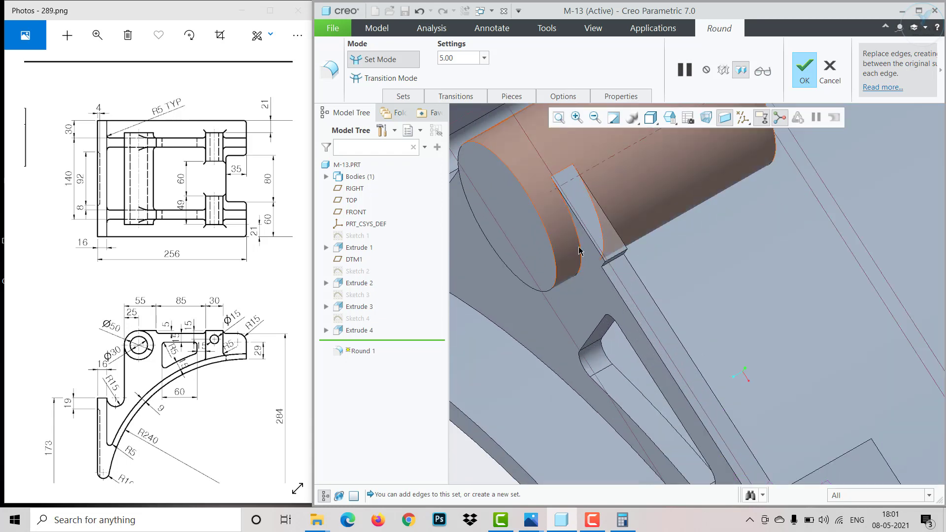
scroll(586, 266, "up", 4)
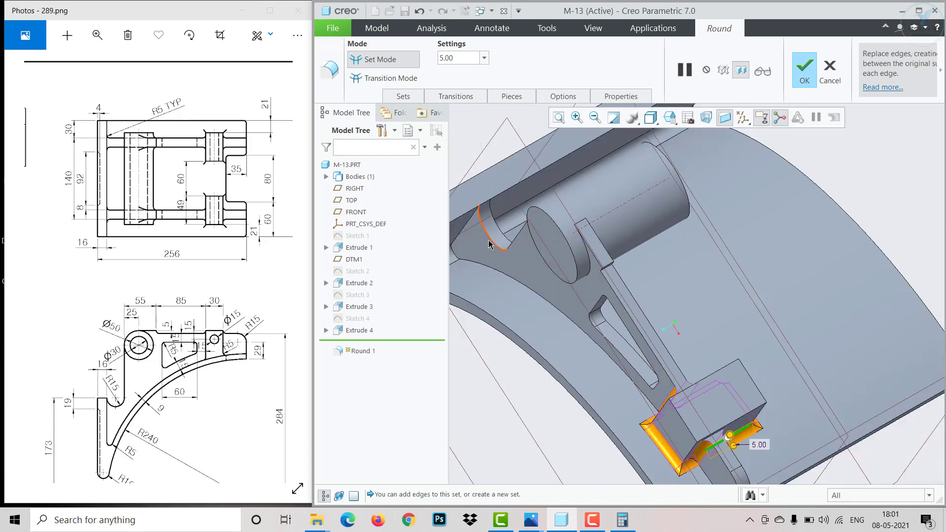
left_click(471, 217, "ctrl")
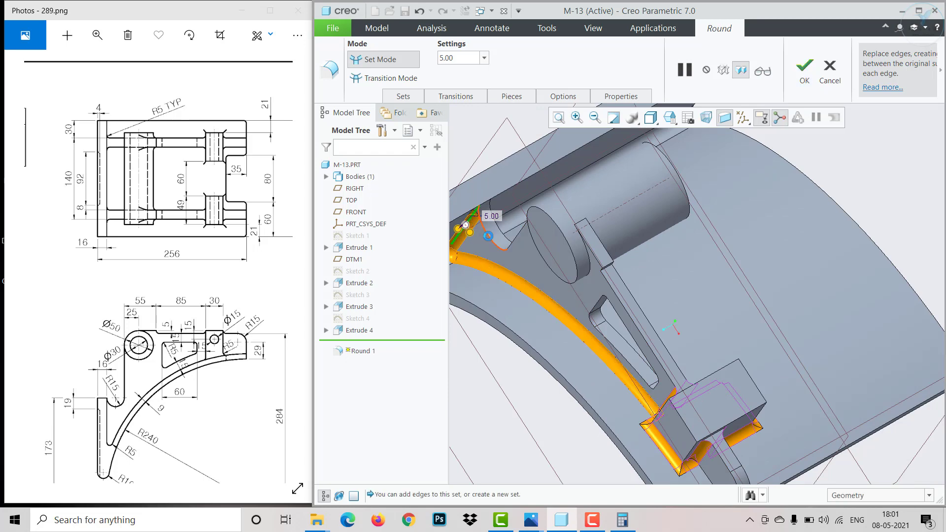
Step: Add the web's inner-side joints with the end plate and the curved plate to the 5 mm round
scroll(541, 244, "up", 2)
scroll(541, 246, "down", 6)
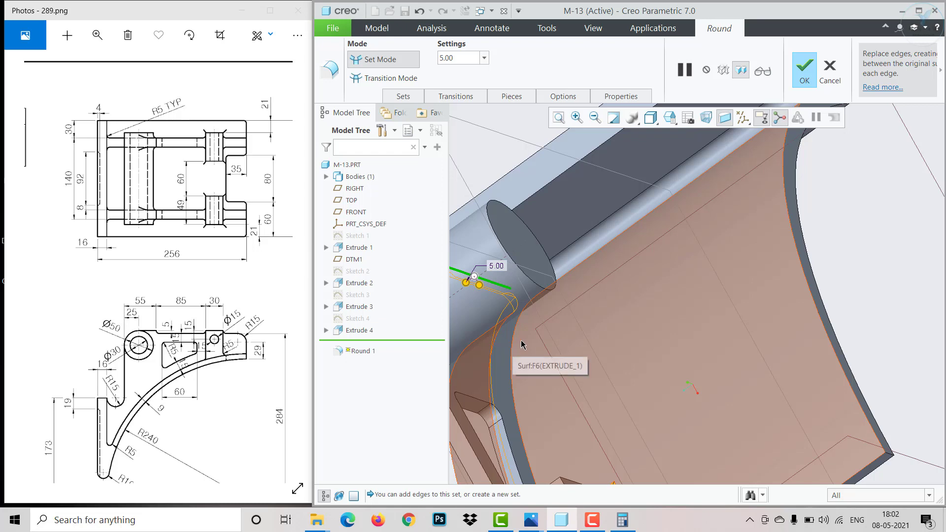
scroll(591, 301, "up", 4)
middle_click_drag(584, 295, 527, 308)
scroll(526, 307, "down", 3)
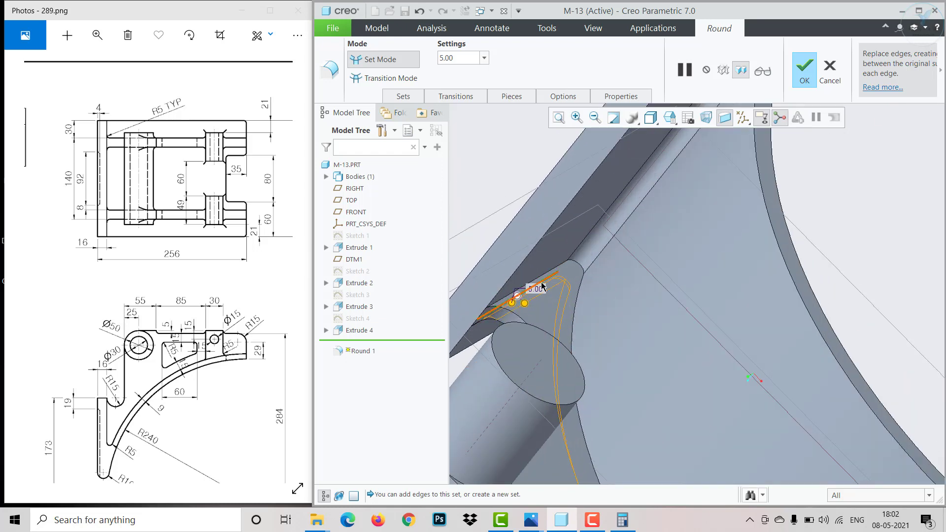
left_click(547, 278)
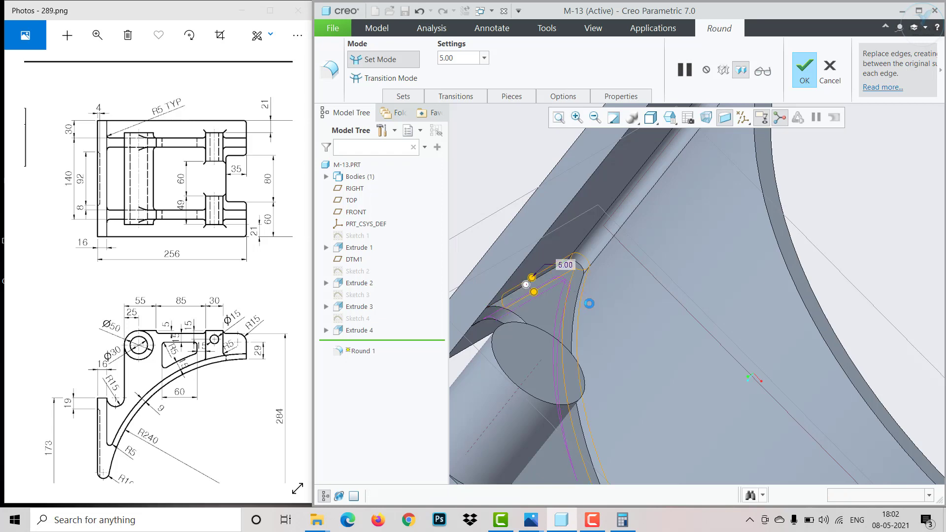
Step: Add the cylinder's joints with the web on the outer and inner sides to the 5 mm round and complete it
scroll(589, 304, "up", 4)
middle_click_drag(600, 302, 635, 255)
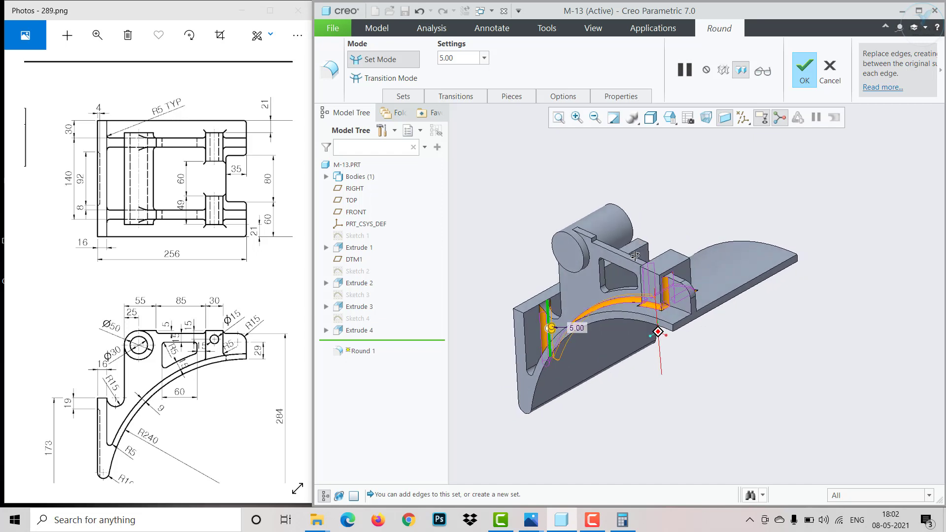
scroll(634, 255, "down", 4)
left_click(618, 253)
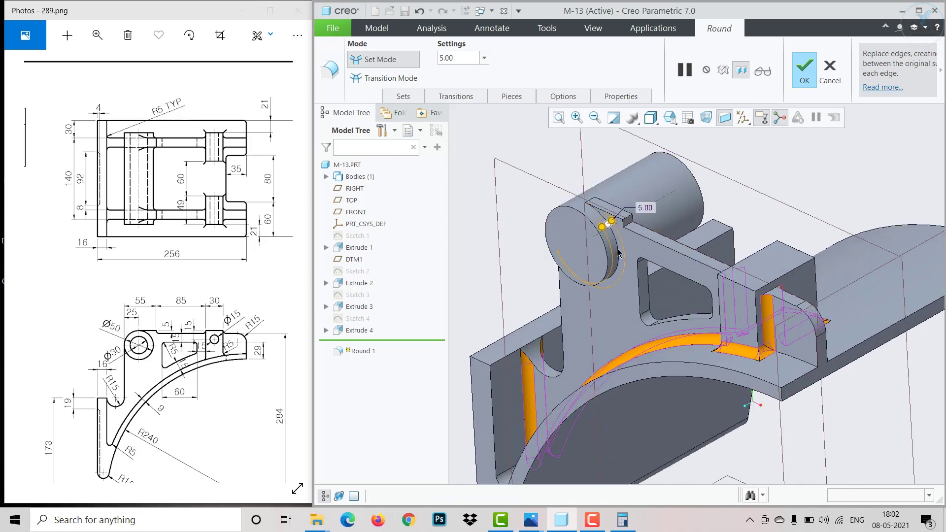
middle_click_drag(636, 249, 560, 322)
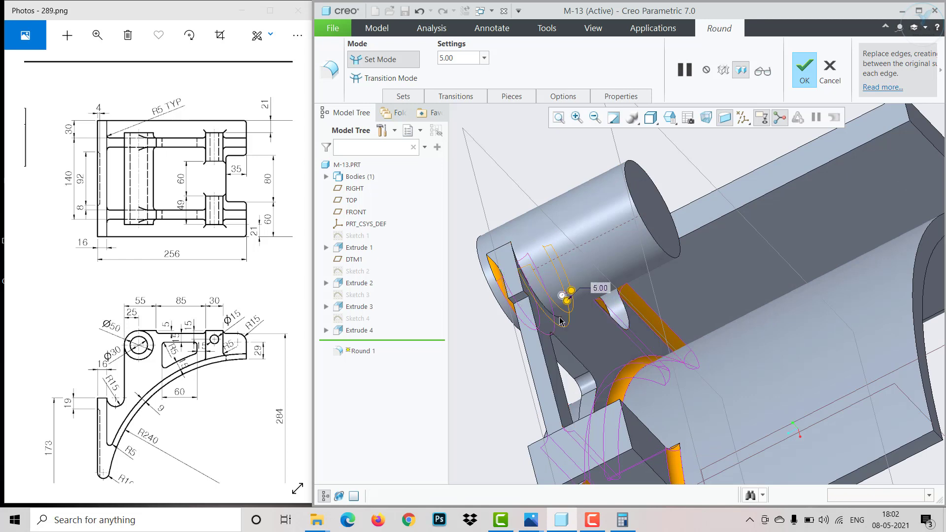
left_click(560, 322)
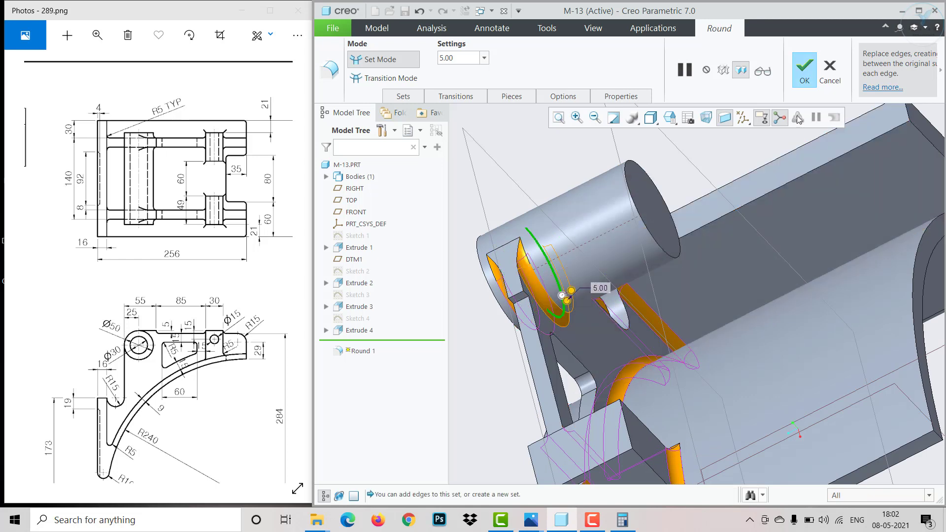
left_click(802, 86)
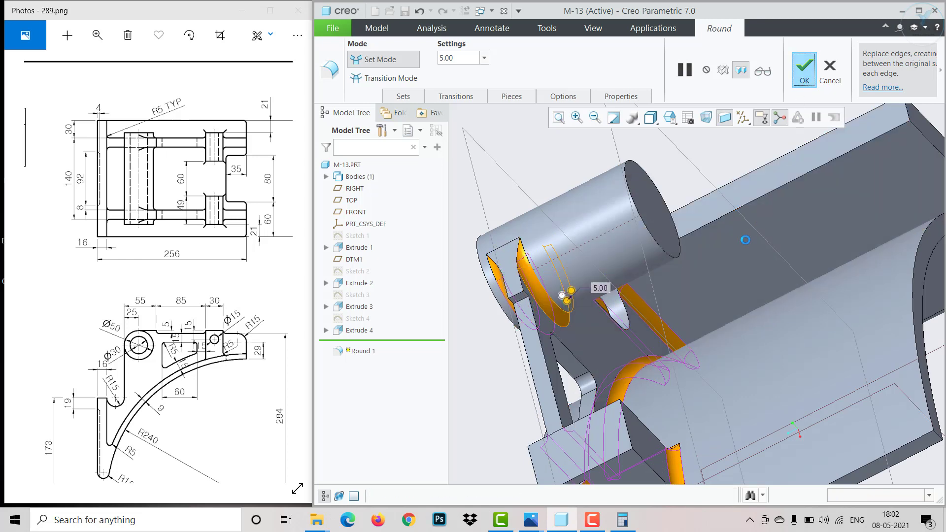
Step: Start a sketch on the cylinder's outer end face and draw a circle concentric with its edge
mouse_move(744, 240)
middle_mouse_down()
mouse_move(726, 272)
mouse_move(833, 278)
mouse_move(783, 301)
mouse_move(798, 315)
middle_mouse_up()
scroll(845, 311, "up", 5)
left_click(890, 301)
scroll(890, 300, "down", 6)
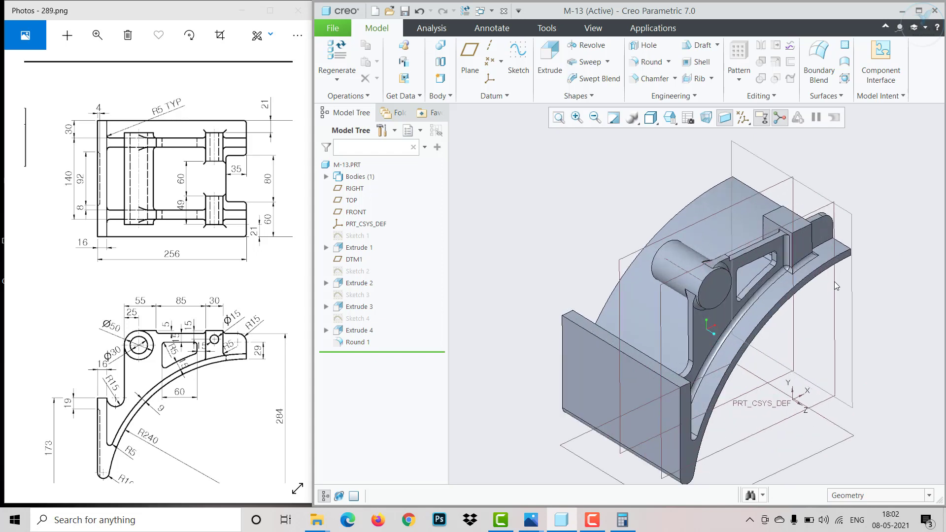
left_click(661, 302)
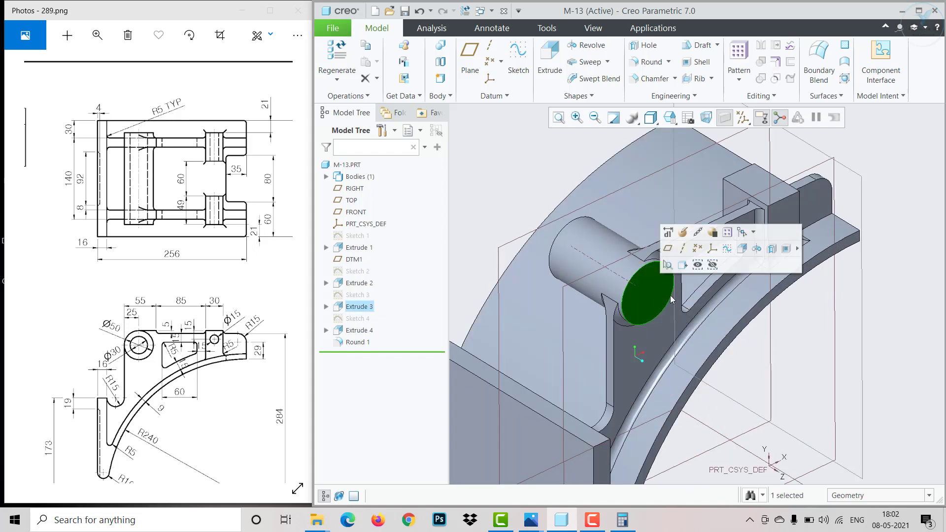
left_click(727, 249)
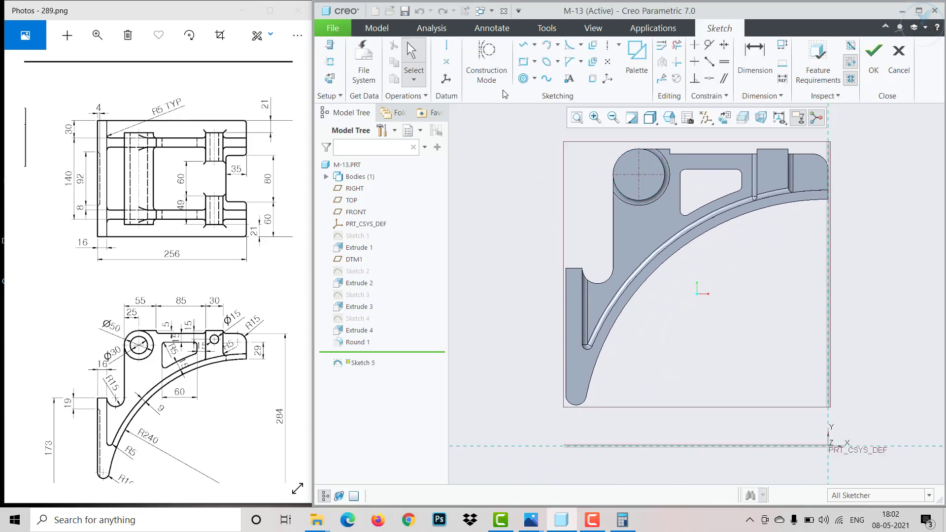
left_click(522, 79)
left_click(620, 158)
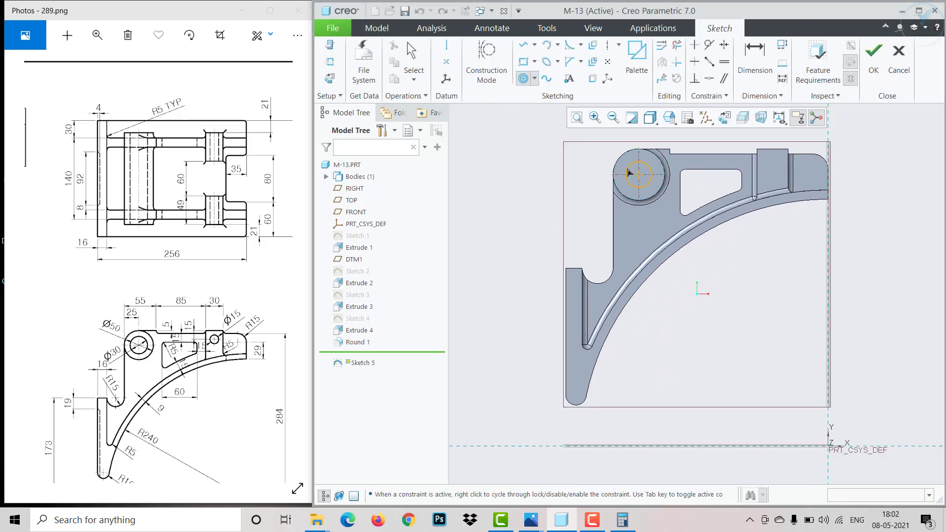
left_click(627, 168)
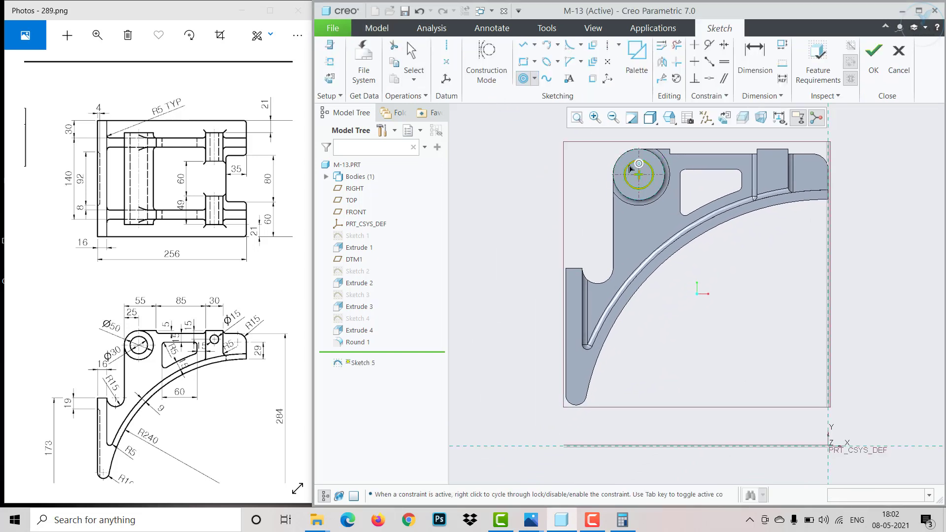
Step: Set the concentric circle's diameter to 30 mm and finish the sketch
left_click(743, 80)
scroll(664, 180, "down", 3)
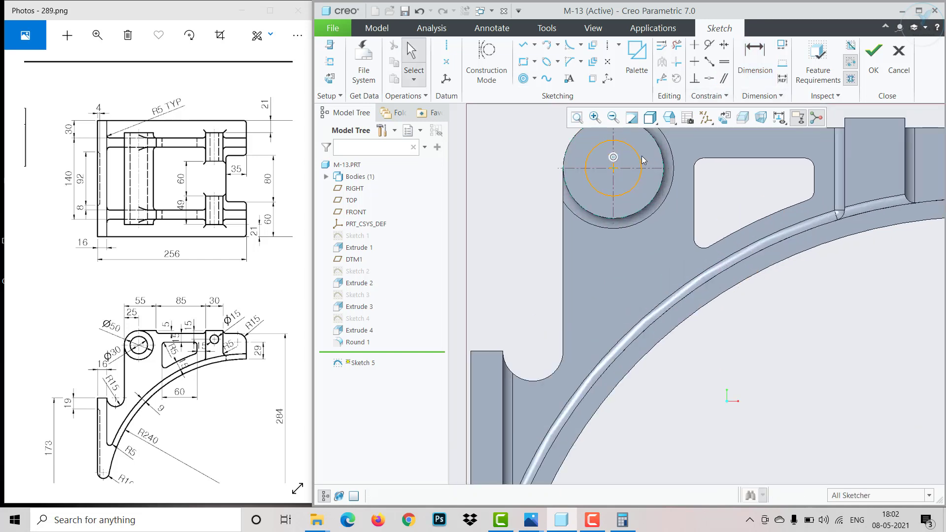
left_click(640, 158)
left_click(700, 125)
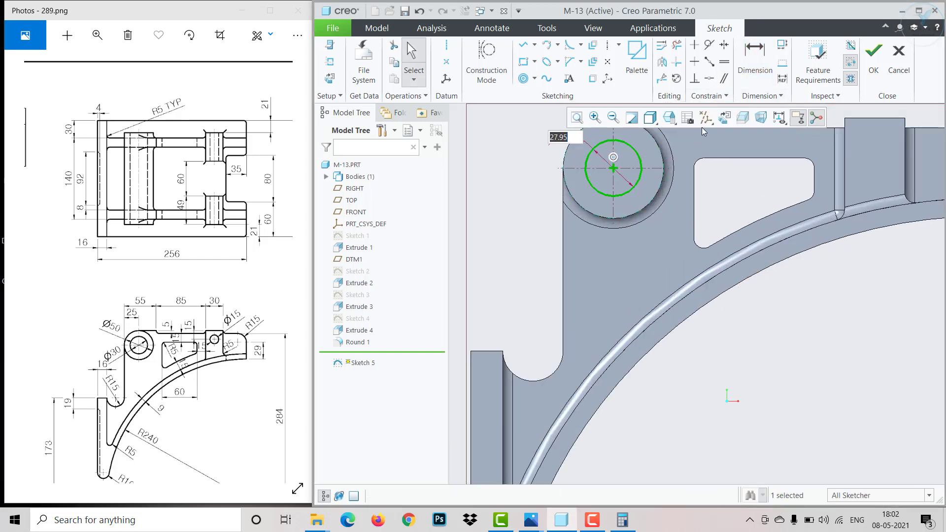
type("30")
key("Return")
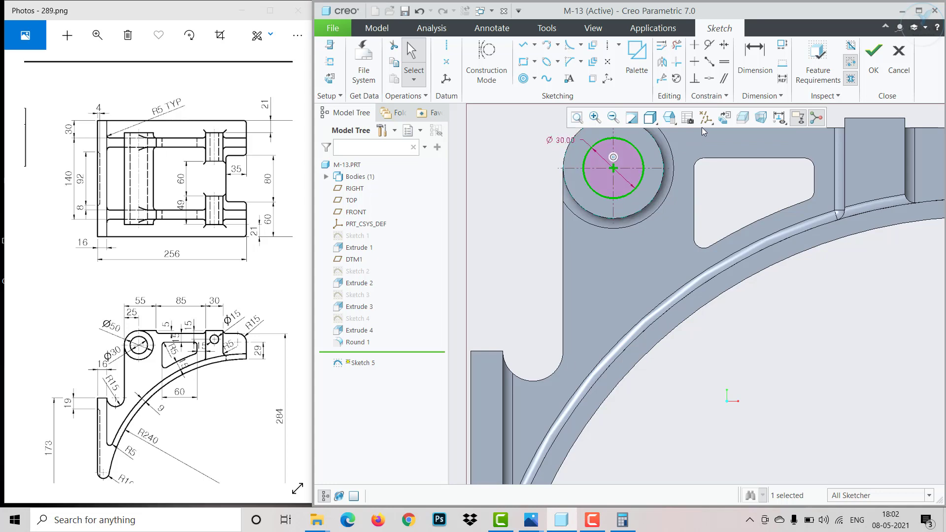
left_click(874, 59)
Step: Extrude the circle as a material-removing cut through the cylinder, in the flipped direction, up to the FRONT plane
middle_click_drag(719, 296, 748, 311)
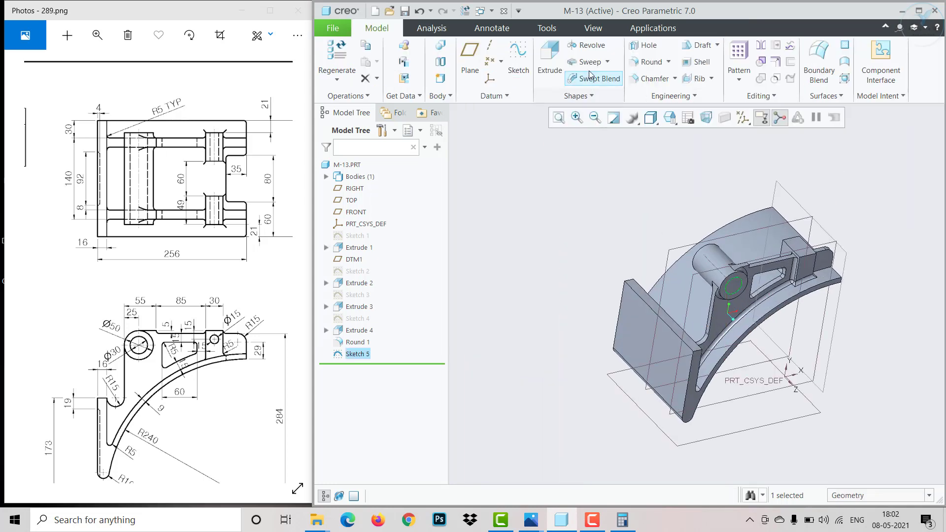
left_click(551, 62)
left_click(538, 65)
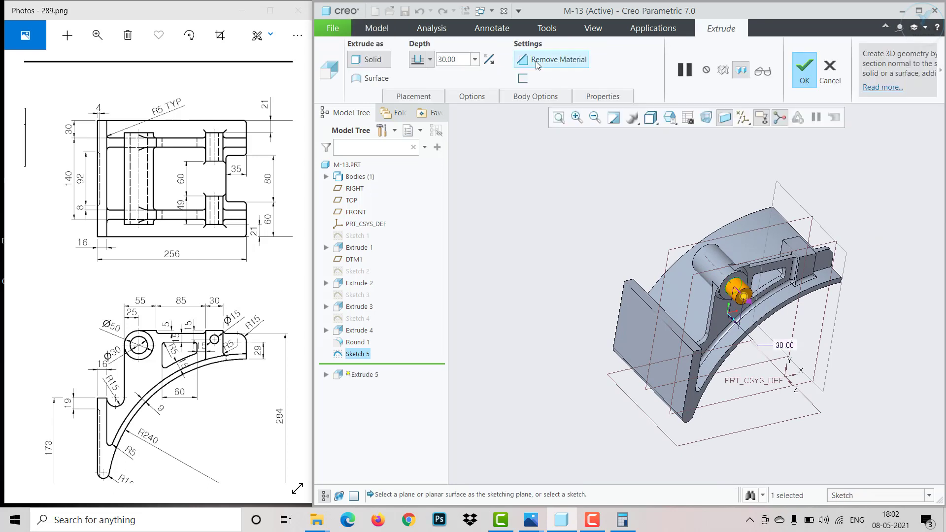
left_click(489, 60)
left_click(430, 59)
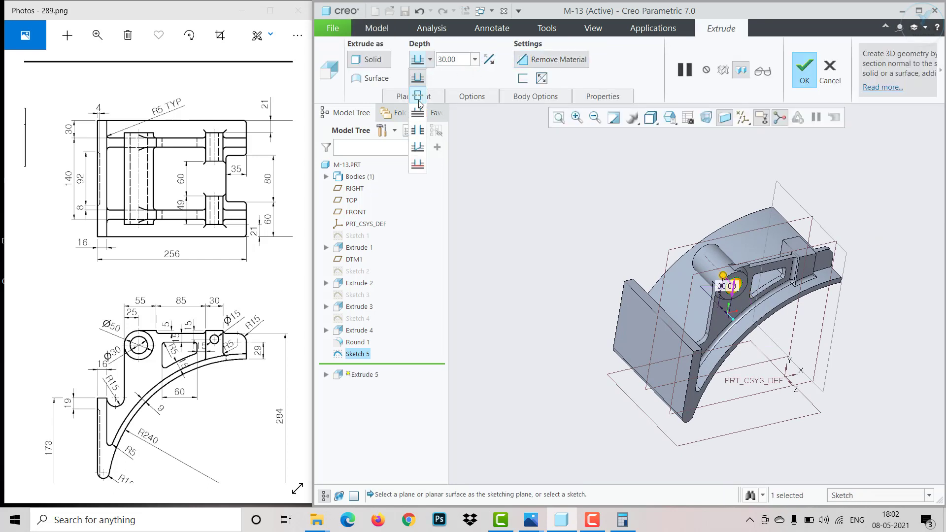
left_click(426, 150)
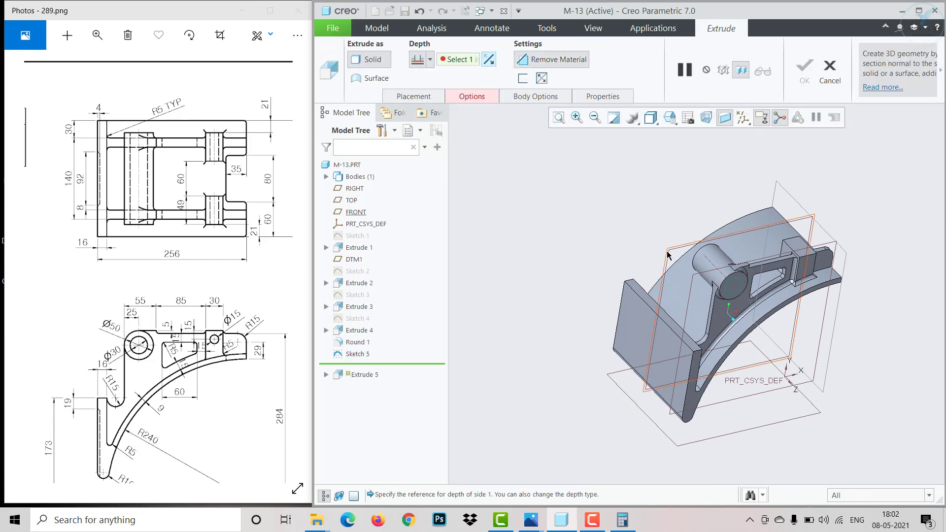
left_click(668, 256)
left_click(804, 81)
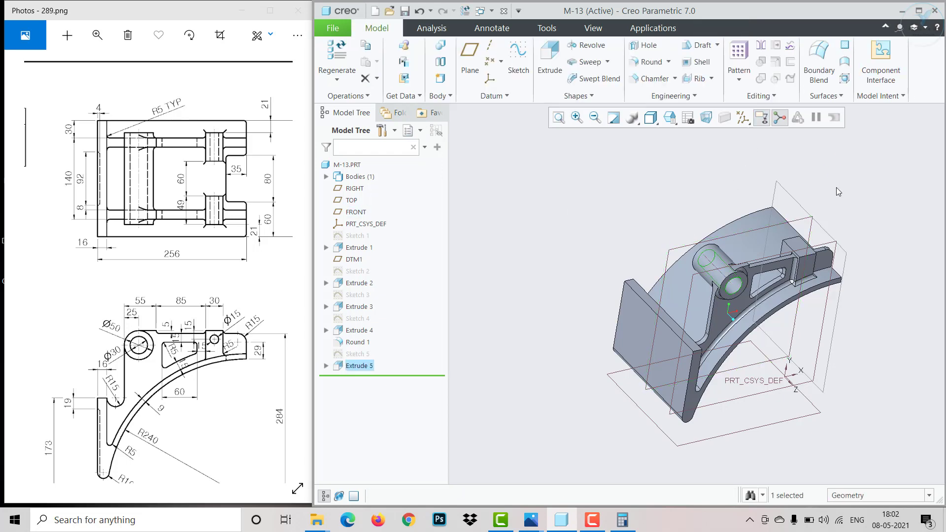
Step: Reopen the bore's sketch, Sketch 5, for editing and draw a centre-and-point circle on the upper part of the block's face
middle_click_drag(712, 264, 818, 251)
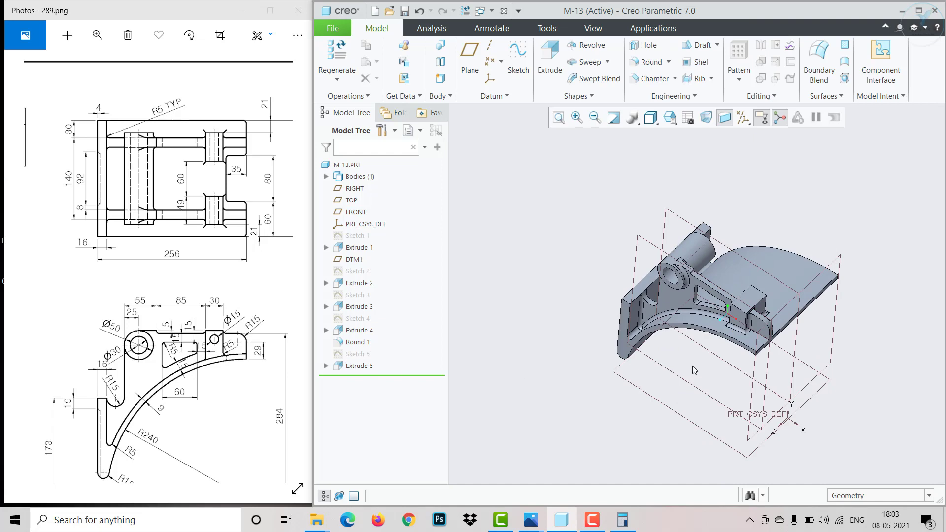
scroll(723, 345, "up", 3)
middle_click_drag(724, 344, 728, 285)
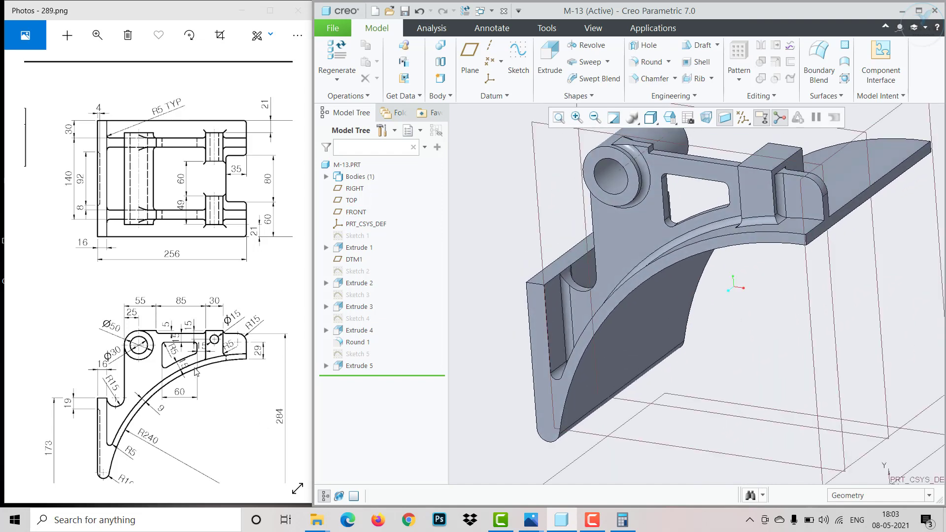
left_click(359, 355)
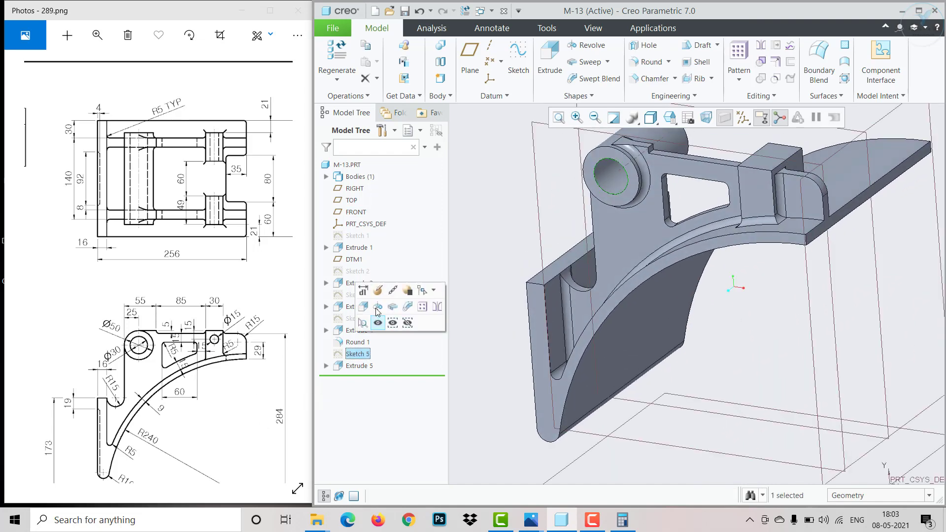
left_click(375, 294)
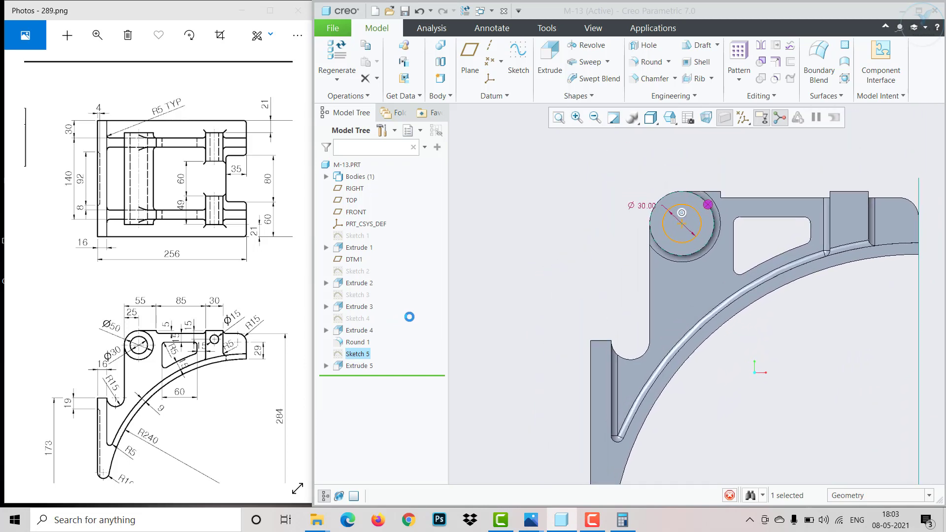
scroll(743, 249, "up", 5)
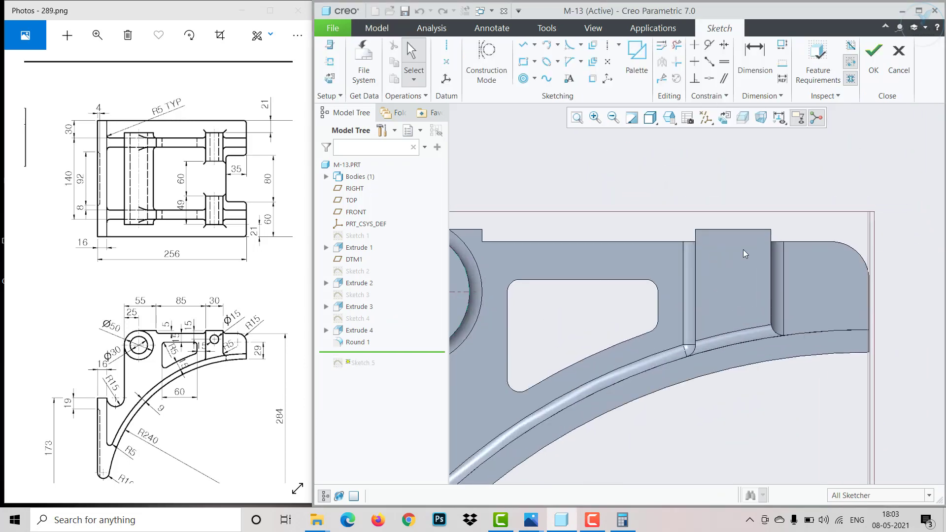
left_click(536, 79)
left_click(550, 90)
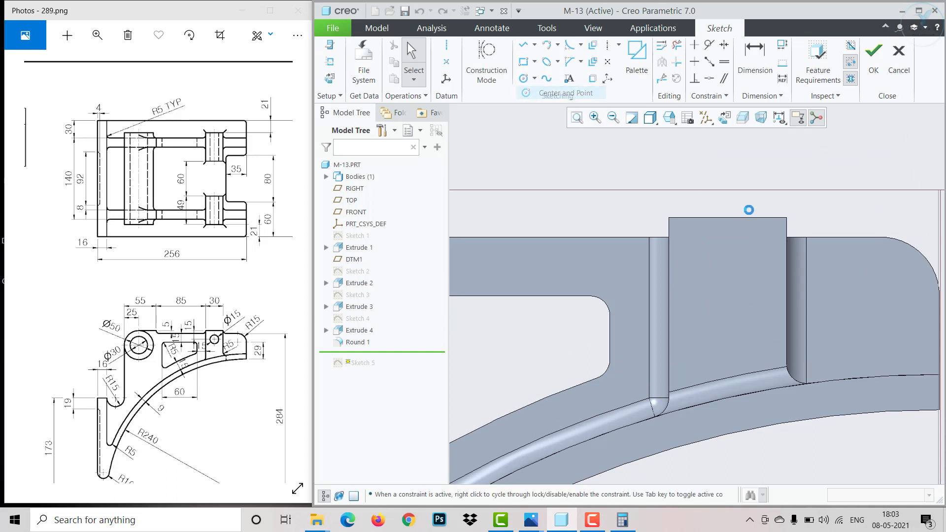
left_click(744, 256)
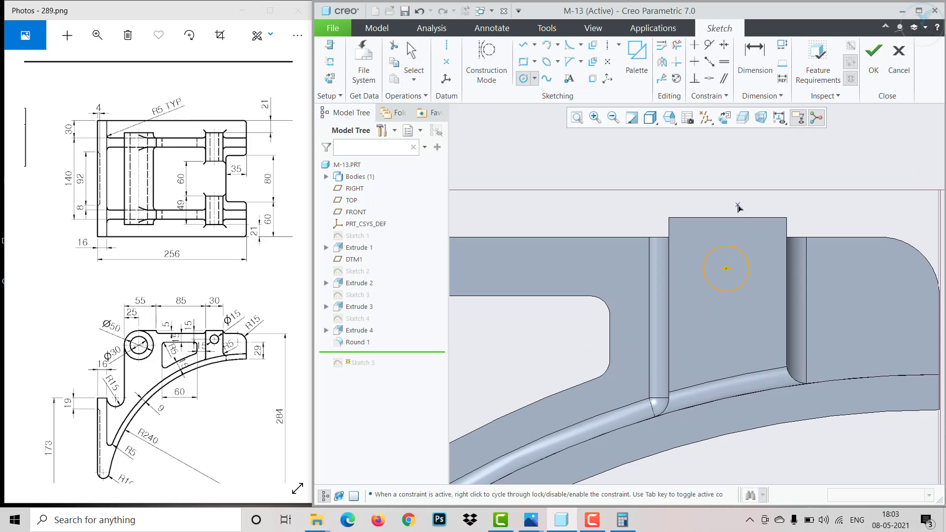
middle_click(739, 208)
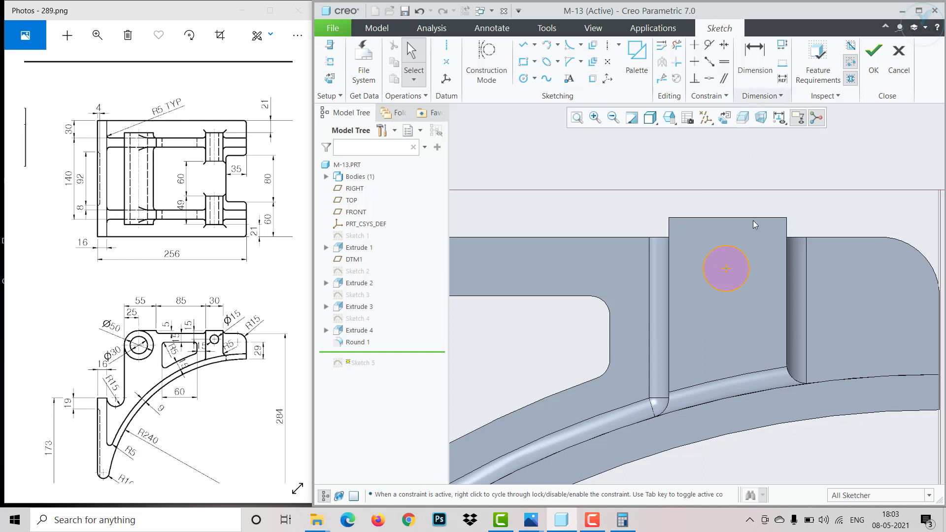
Step: Dimension the block circle's diameter as 15 mm
left_click(744, 252)
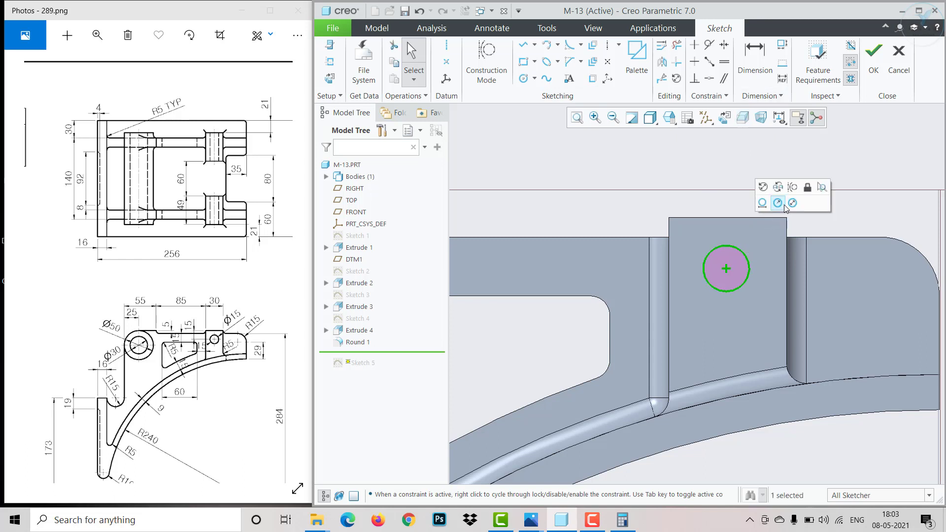
left_click(792, 200)
type("15")
key("Return")
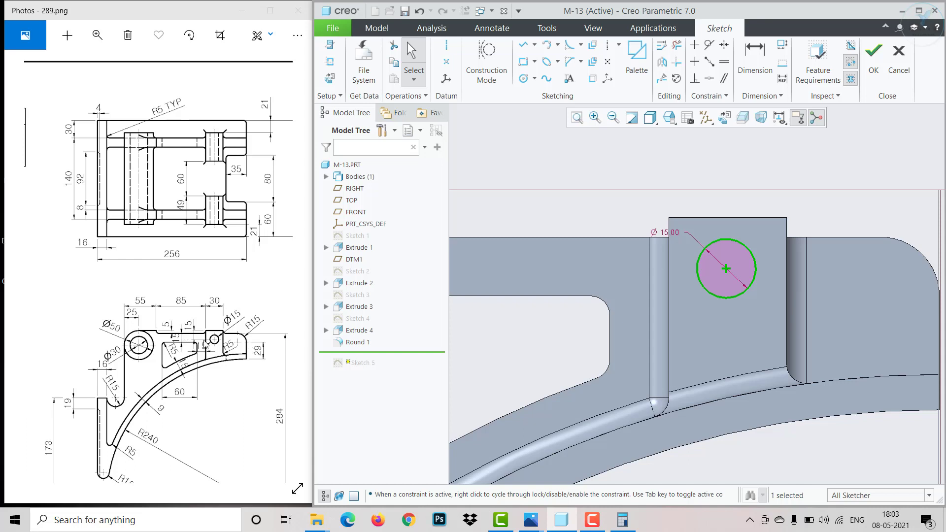
Step: Dimension the 15 mm circle's centre 15 mm from the block's top edge and 15 mm from its right edge, and finish the sketch
left_click(741, 78)
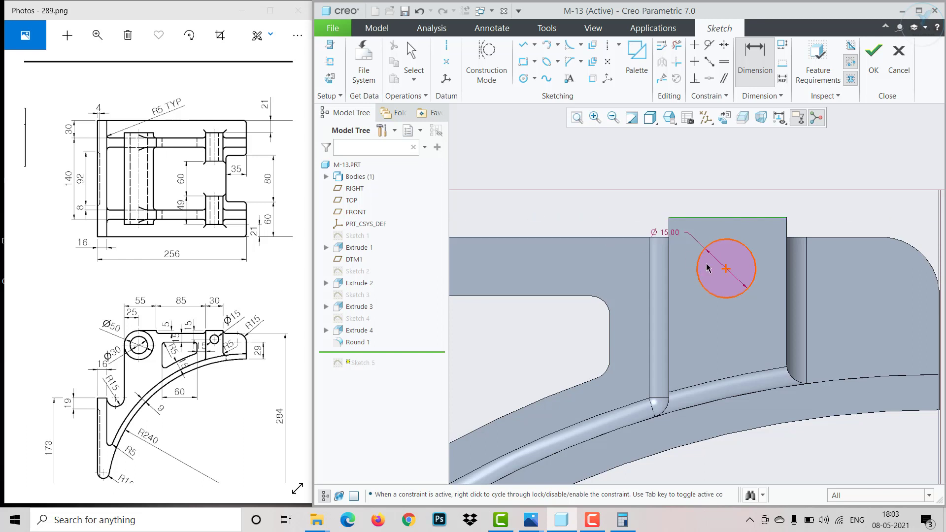
left_click(725, 272)
middle_click(624, 281)
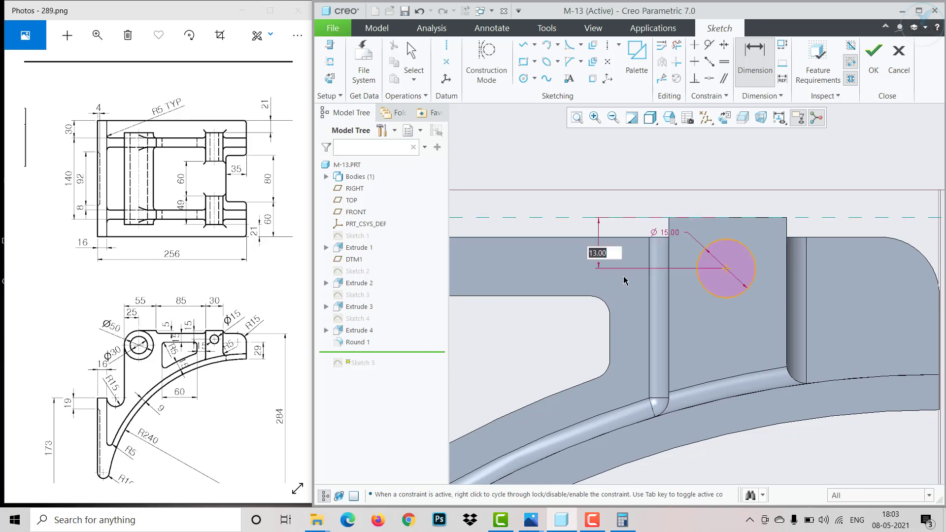
type("15")
key("Return")
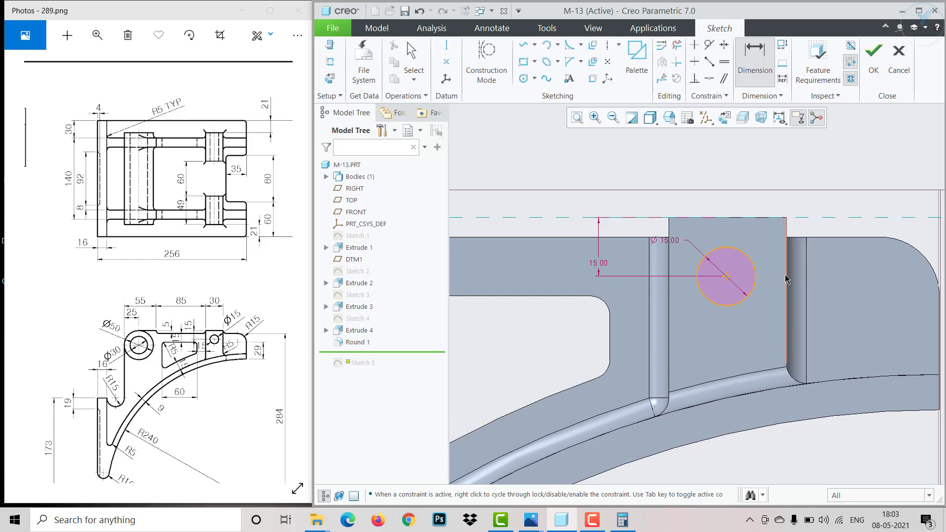
middle_click(748, 199)
key("Return")
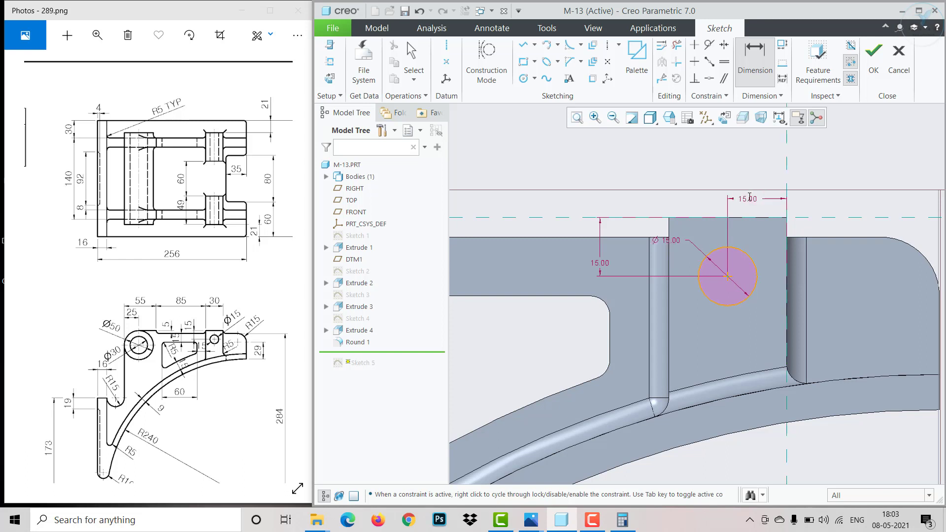
left_click(874, 54)
Step: Mirror all features from Extrude 2 through Extrude 5 about the FRONT plane
scroll(794, 223, "down", 5)
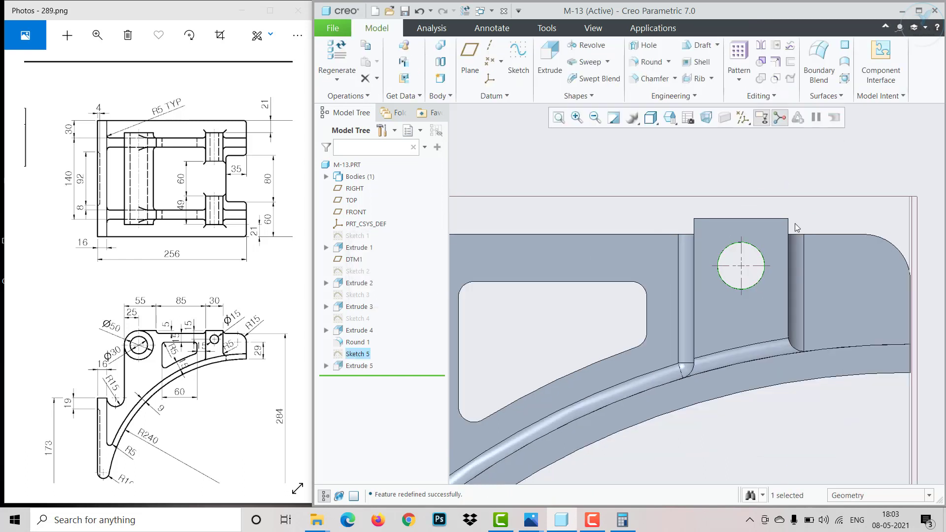
mouse_move(734, 330)
middle_mouse_down()
mouse_move(581, 327)
mouse_move(833, 339)
mouse_move(768, 340)
mouse_move(746, 365)
mouse_move(767, 347)
mouse_move(748, 378)
middle_mouse_up()
scroll(738, 327, "down", 1)
scroll(738, 326, "up", 5)
left_click(715, 172)
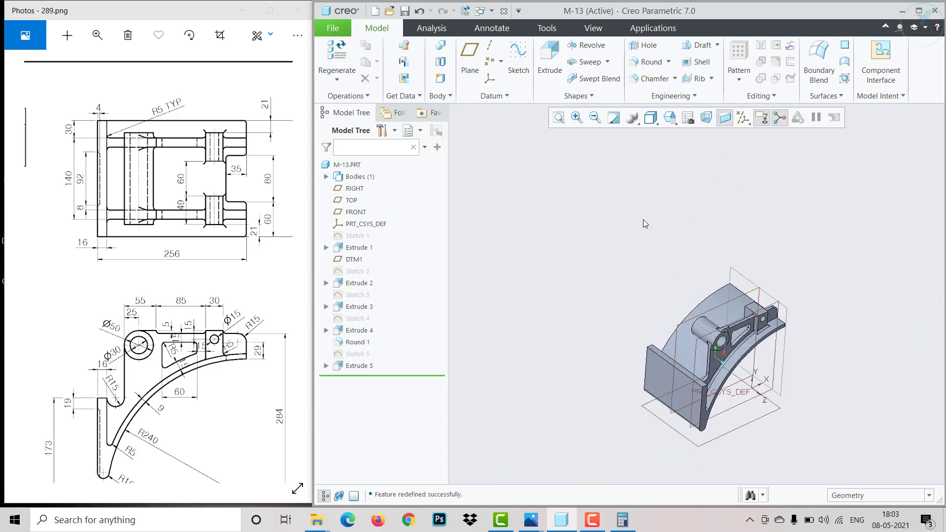
left_click(358, 284)
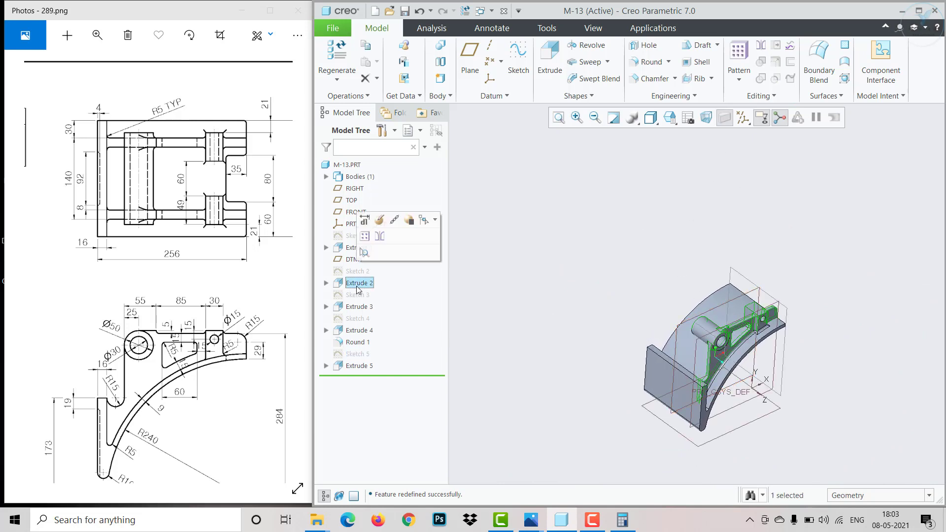
left_click(359, 366, "shift")
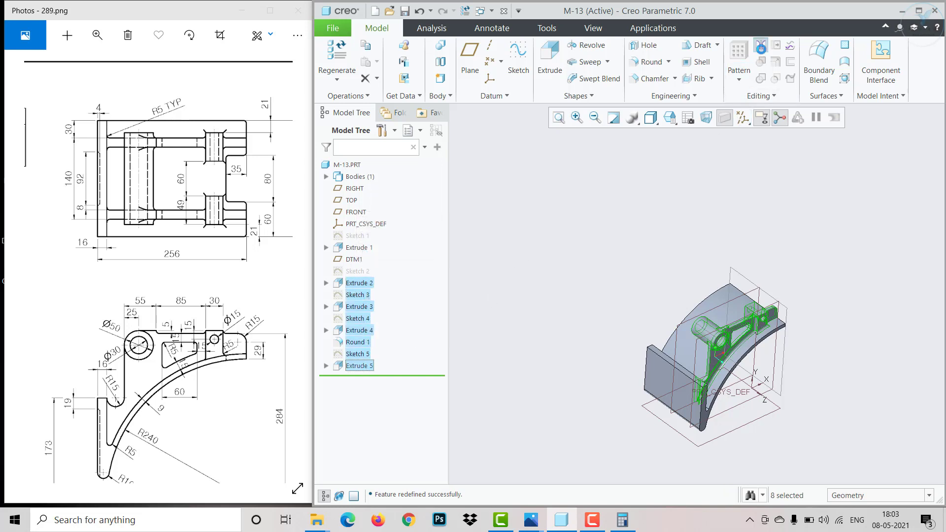
left_click(761, 46)
left_click(679, 328)
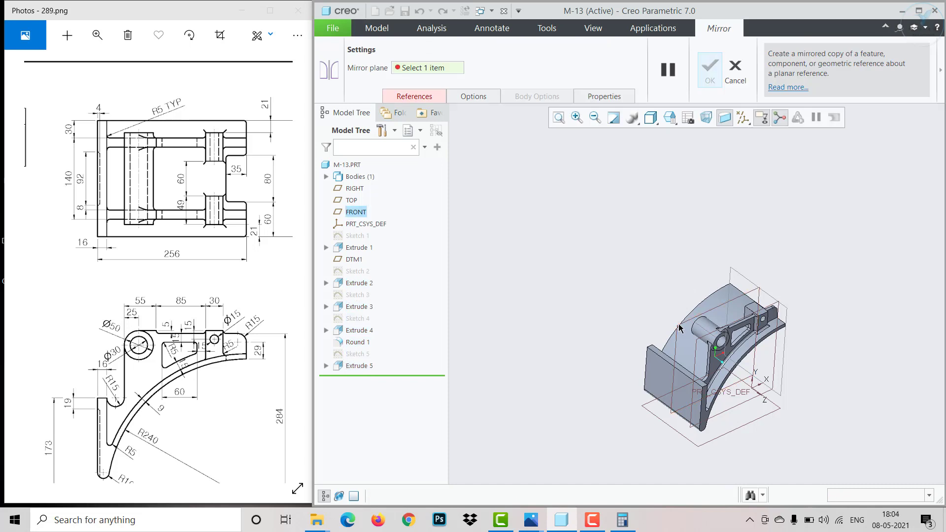
left_click(679, 328)
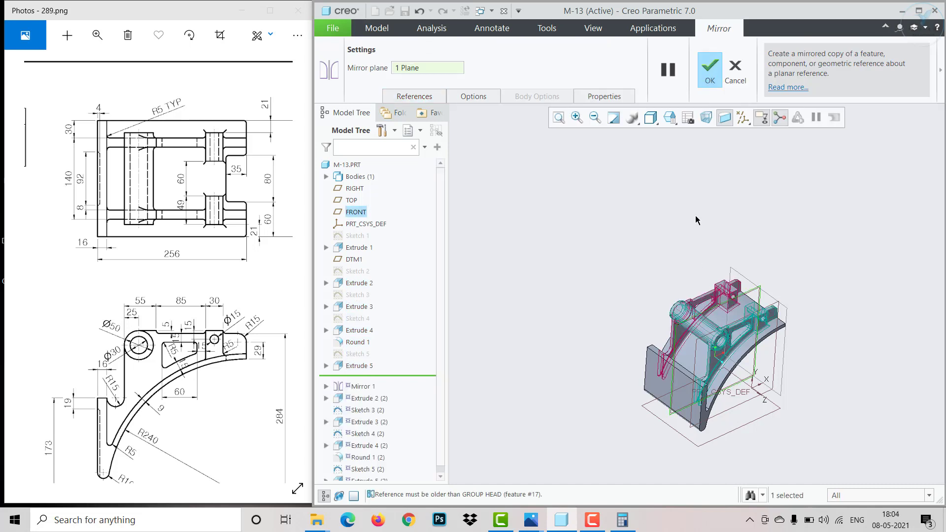
left_click(709, 77)
left_click(670, 247)
Step: Start a sketch on the vertical plate's flat outer face and draw a rectangle extending past the plate's bottom edge
mouse_move(670, 246)
middle_mouse_down()
mouse_move(714, 286)
mouse_move(609, 237)
mouse_move(561, 291)
mouse_move(577, 261)
mouse_move(642, 256)
mouse_move(623, 265)
middle_mouse_up()
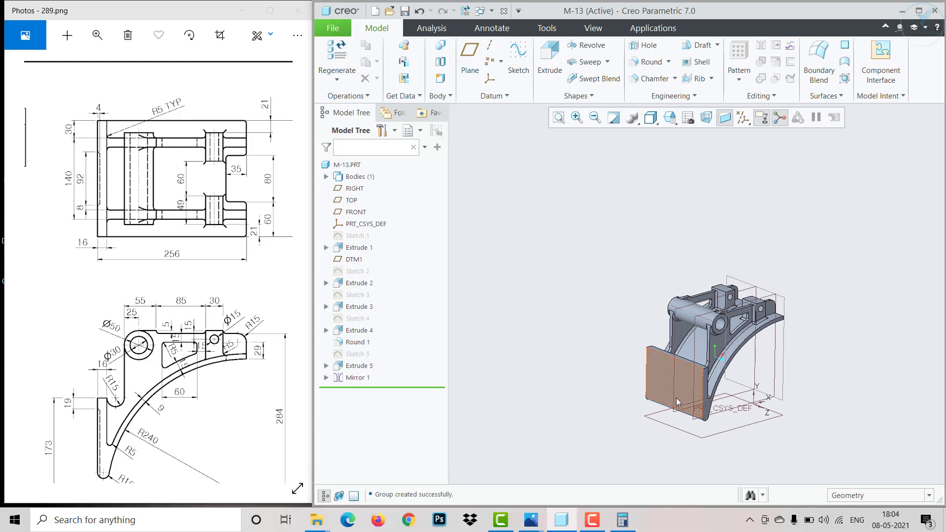
scroll(640, 407, "down", 6)
middle_click_drag(658, 404, 601, 396)
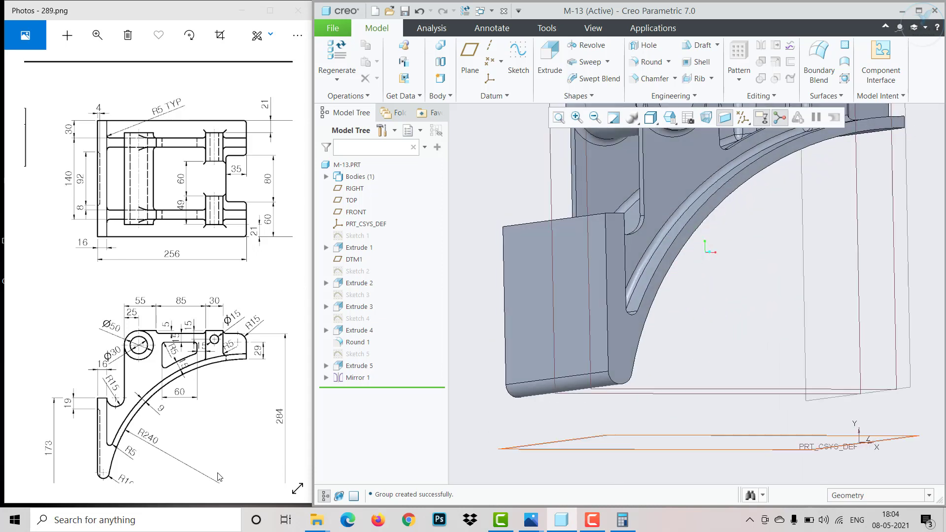
mouse_move(182, 466)
left_mouse_down()
mouse_move(179, 414)
mouse_move(217, 359)
mouse_move(163, 378)
mouse_move(118, 420)
mouse_move(140, 427)
mouse_move(201, 387)
left_mouse_up()
left_click_drag(25, 422, 174, 419)
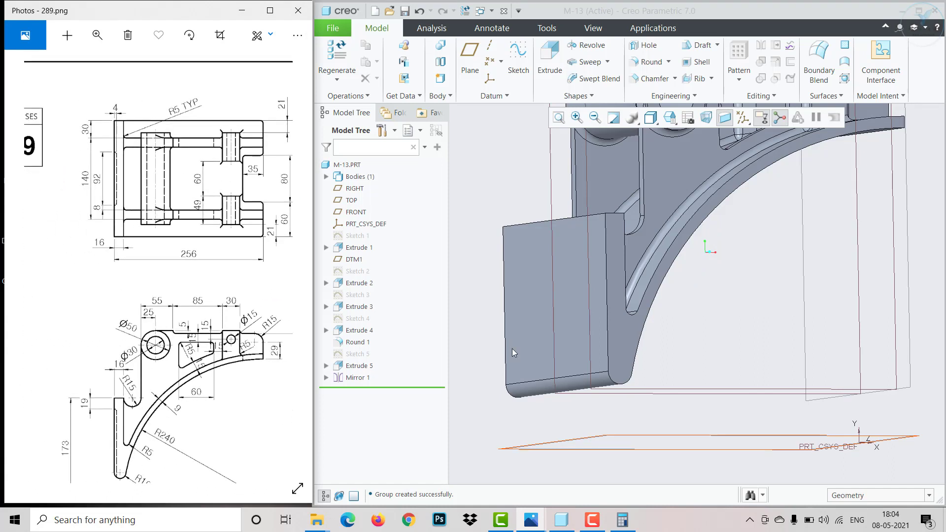
middle_click_drag(512, 352, 604, 382)
left_click(615, 382)
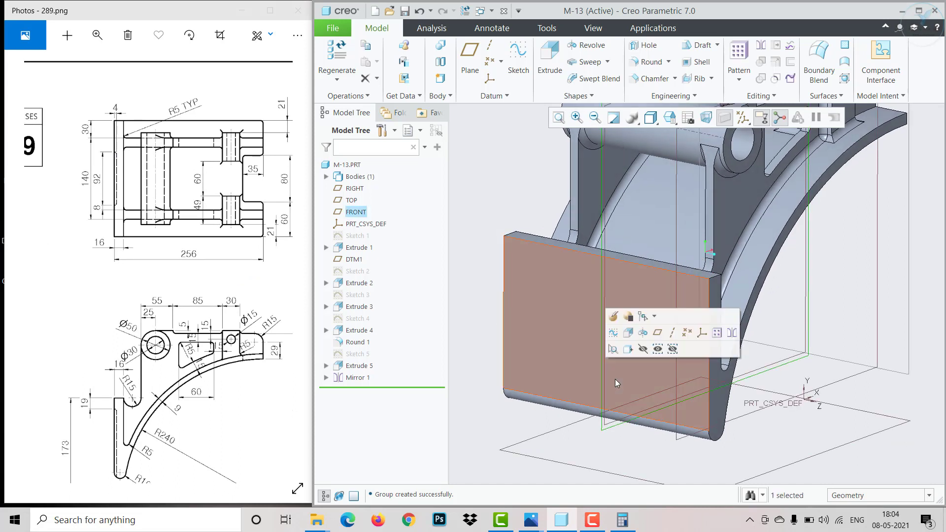
left_click(584, 380)
left_click(648, 331)
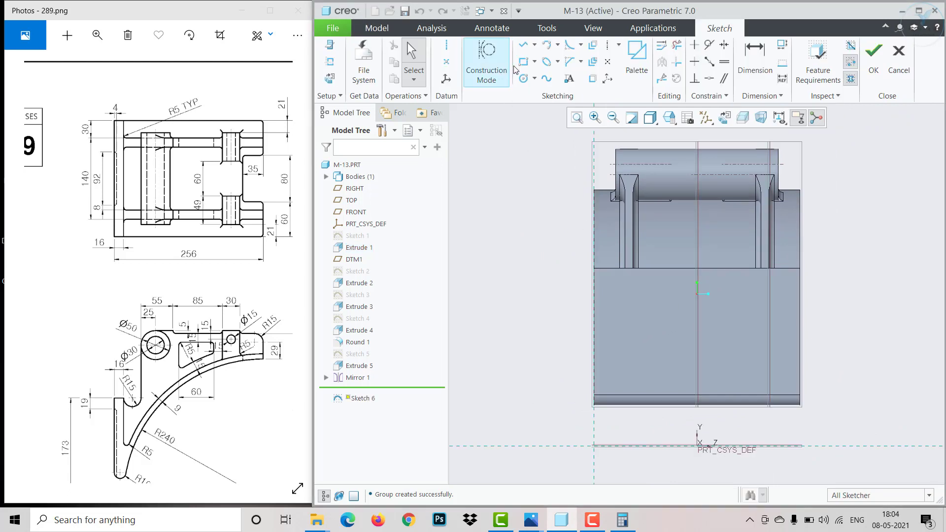
left_click(526, 65)
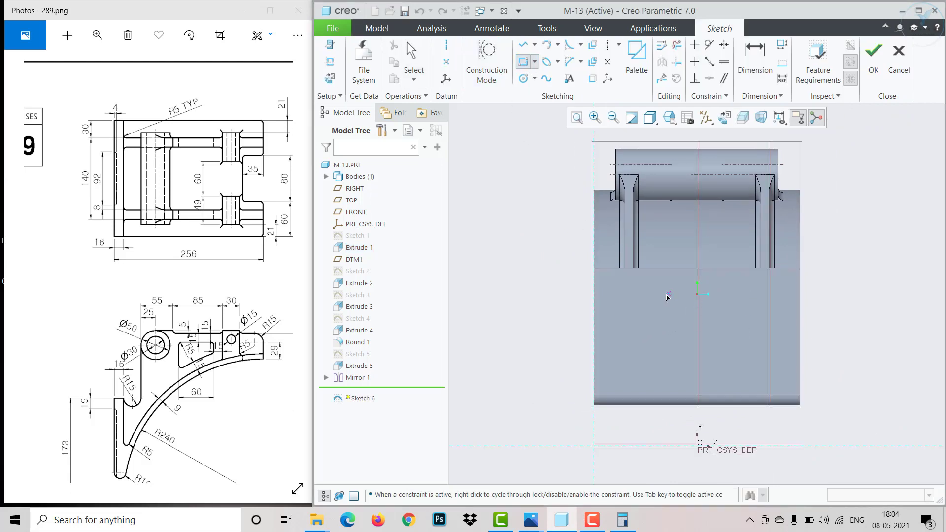
middle_click(764, 419)
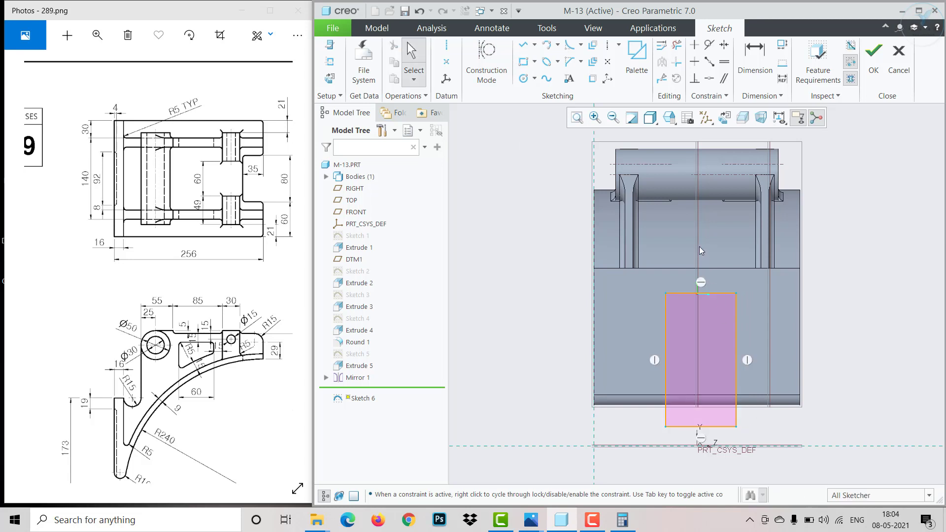
Step: Add a vertical centerline through the middle of the plate and make the rectangle's upper corners symmetric about it
left_click(445, 46)
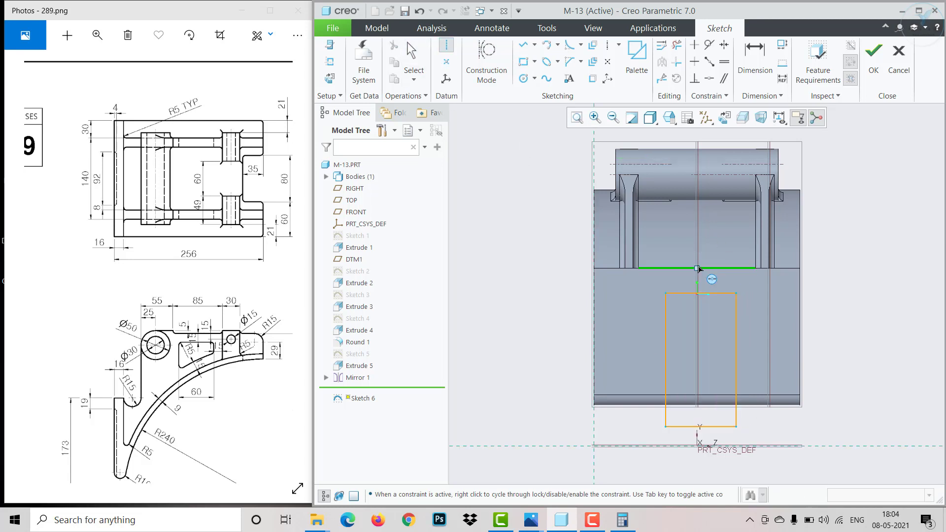
left_click(698, 268)
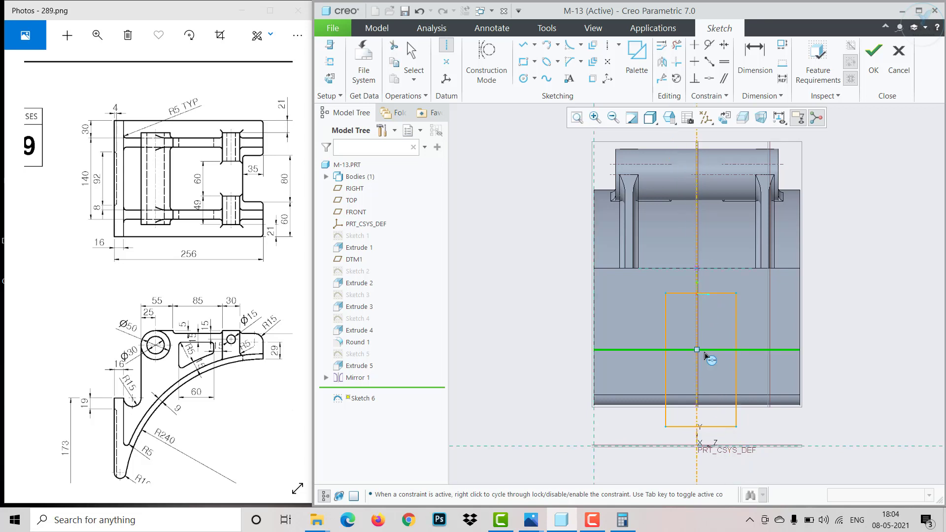
middle_click(706, 355)
left_click(724, 45)
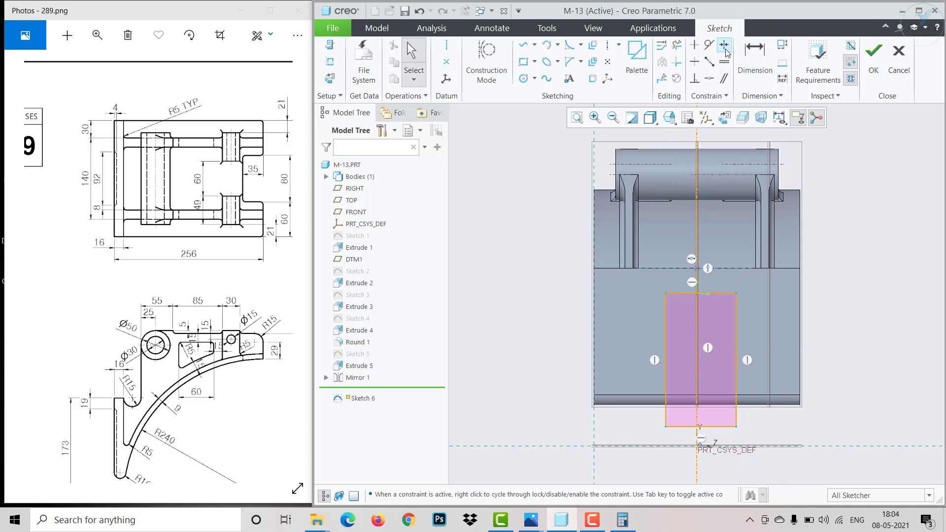
left_click(737, 295)
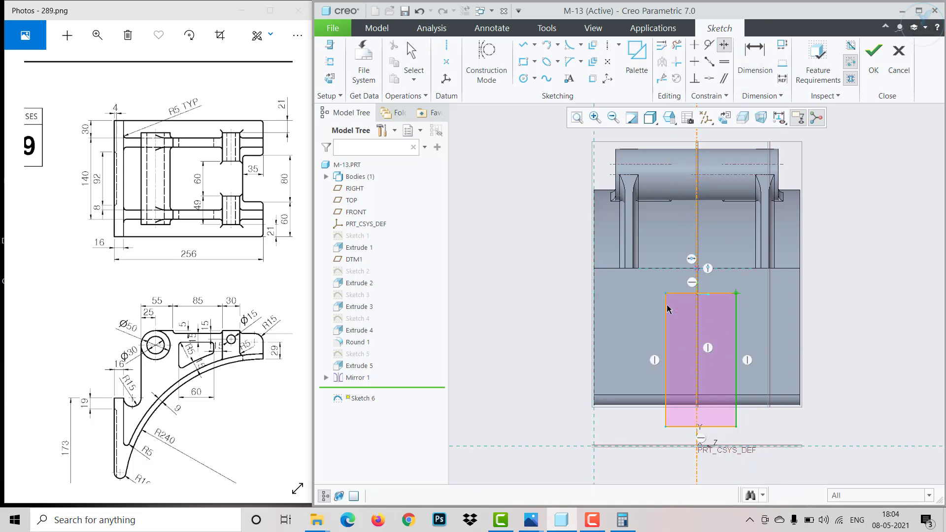
left_click(696, 279)
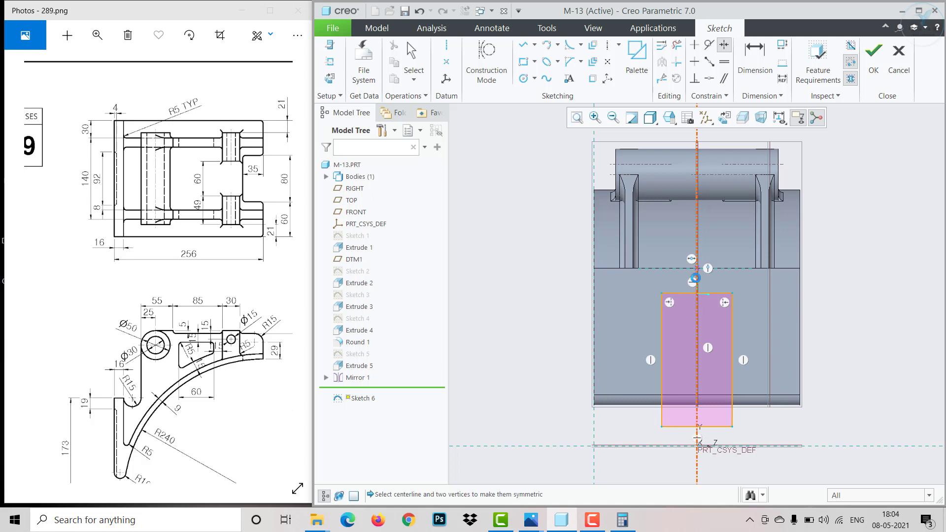
Step: Set the rectangle's width to 92 mm and its offset below the plate's top edge to 19 mm, and finish the sketch
left_click(754, 54)
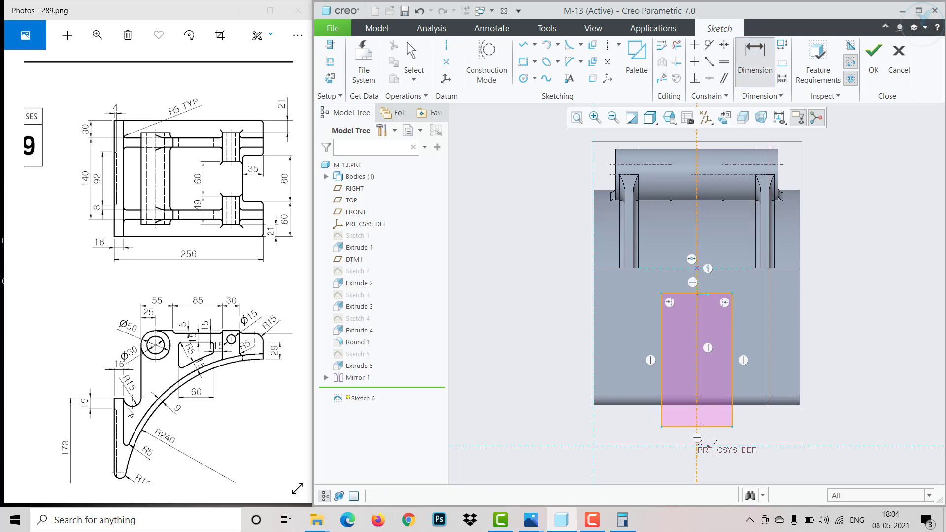
middle_click(681, 437)
type("92")
key("Return")
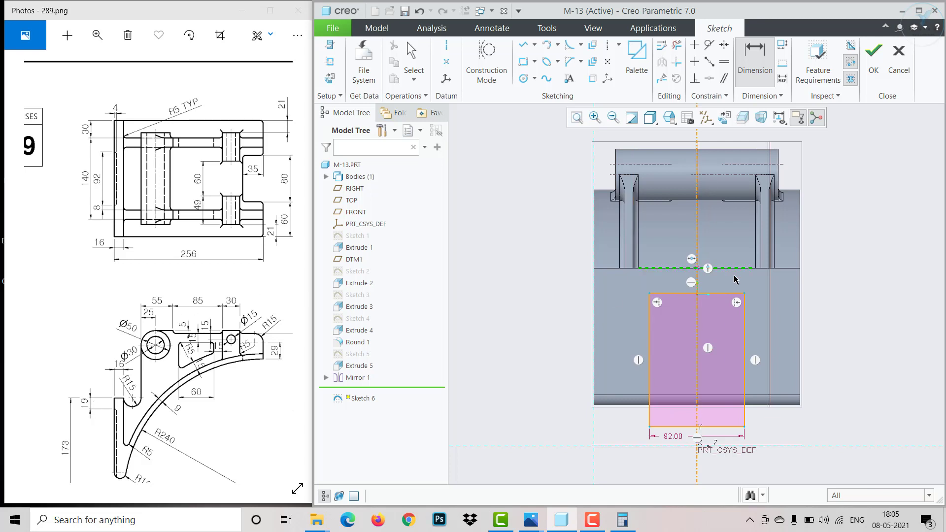
middle_click(819, 297)
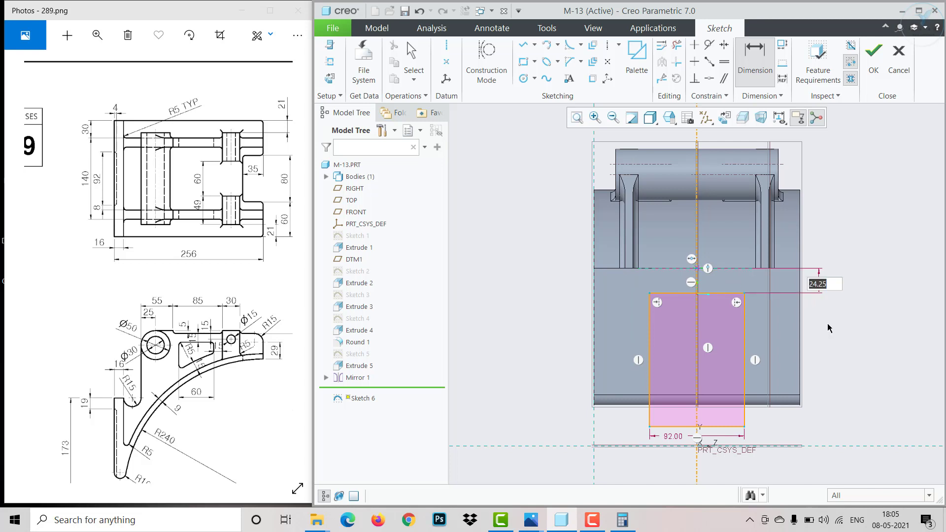
type("19")
key("Return")
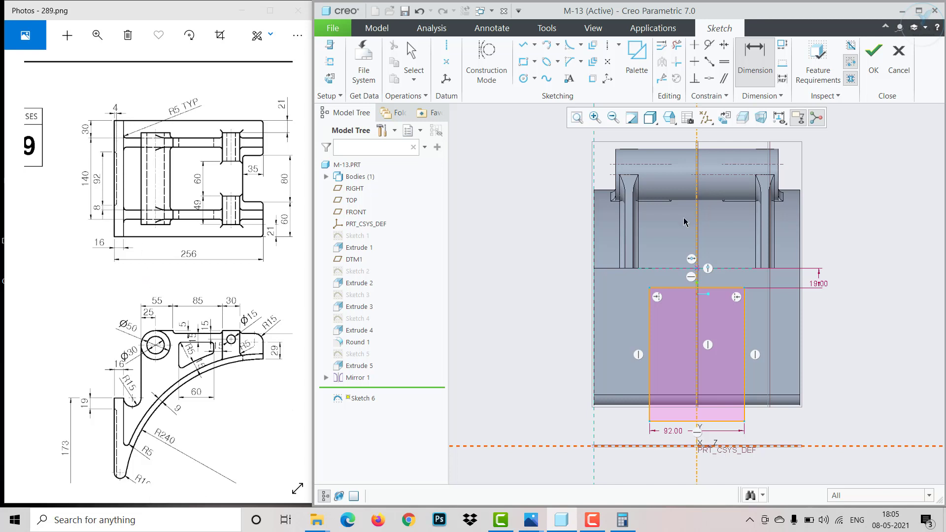
mouse_move(800, 344)
middle_mouse_down()
mouse_move(773, 379)
mouse_move(650, 432)
middle_mouse_up()
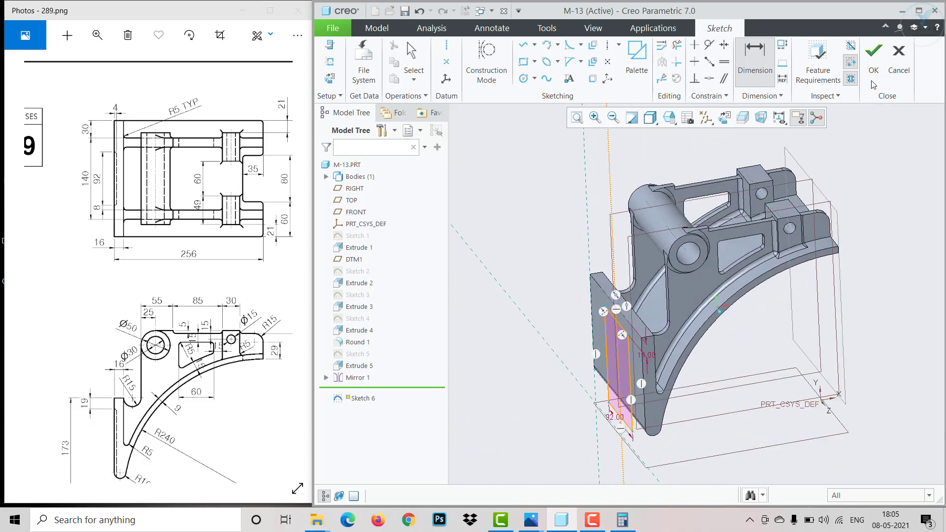
left_click(874, 54)
Step: Extrude the rectangle as a material-removing cut 4 mm deep into the vertical plate
left_click(550, 59)
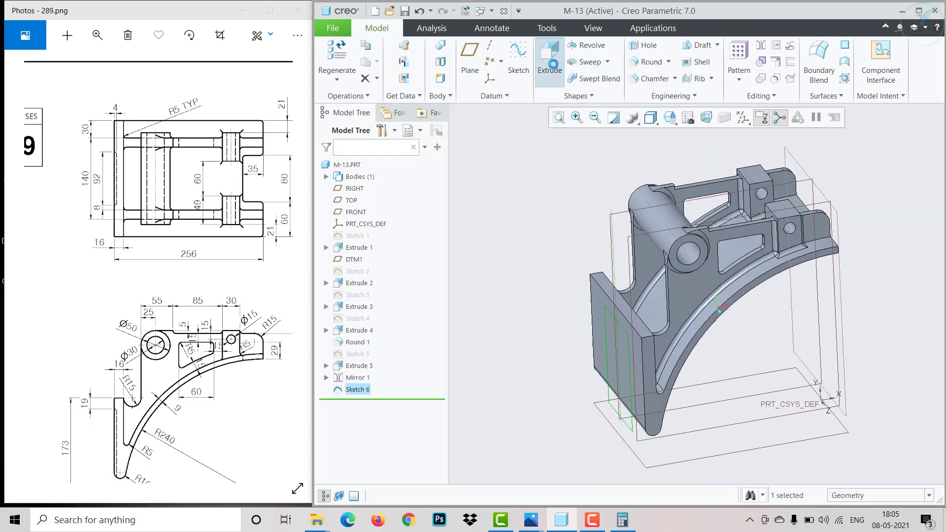
left_click(488, 61)
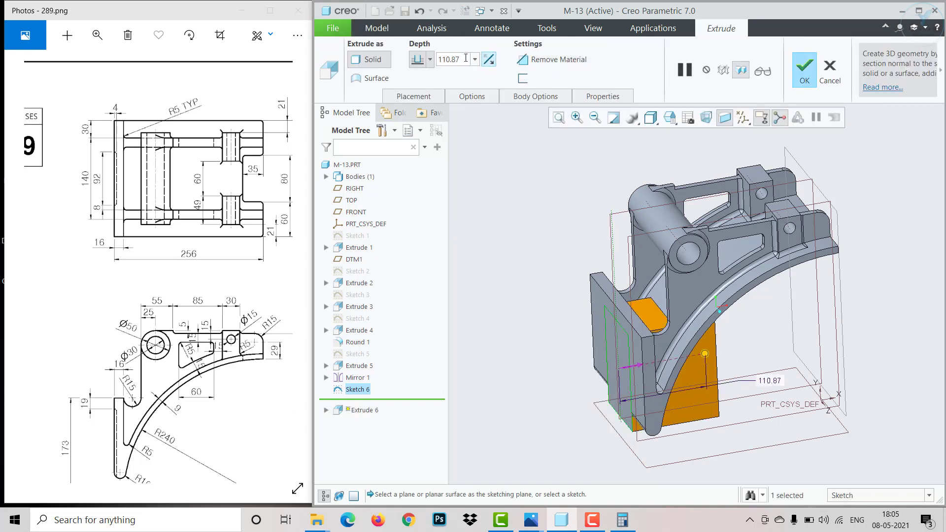
left_click(527, 58)
left_click(469, 59)
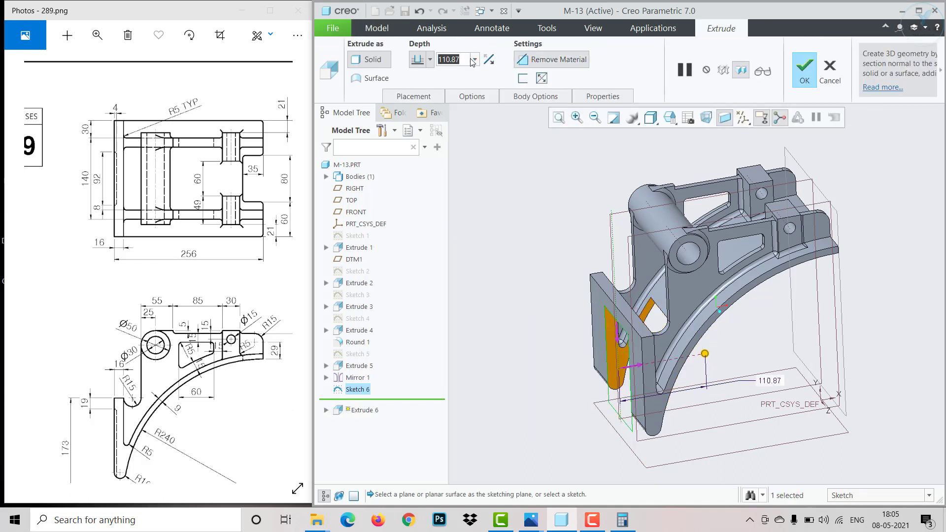
type("4")
key("Return")
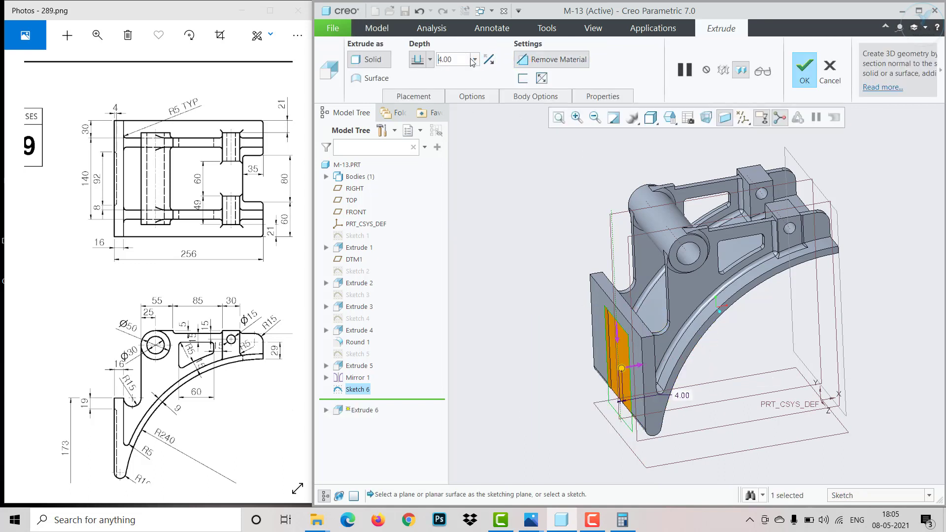
left_click(805, 69)
Step: Edit the existing 5 mm round feature and add the edge at the small step on the arm's top beside the cylindrical boss
middle_click_drag(874, 237, 704, 331)
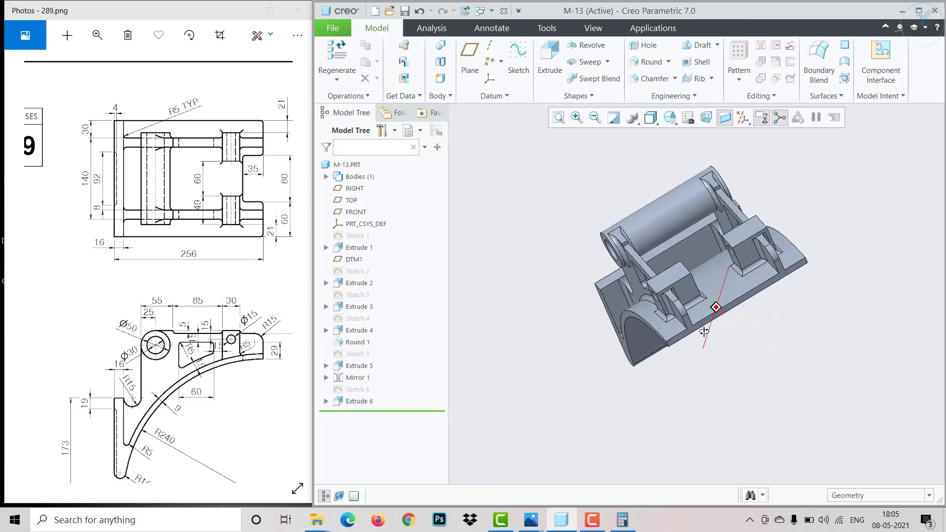
key("ctrl+d")
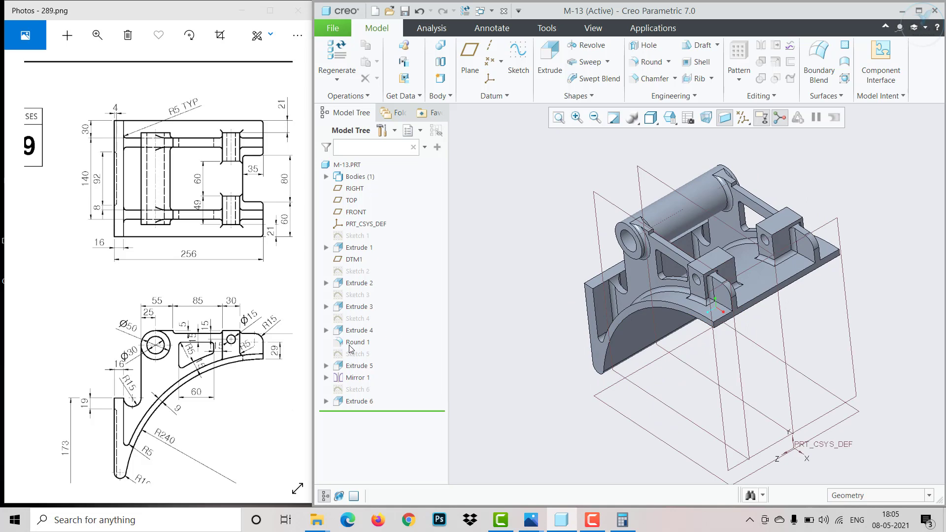
left_click(355, 342)
left_click(357, 310)
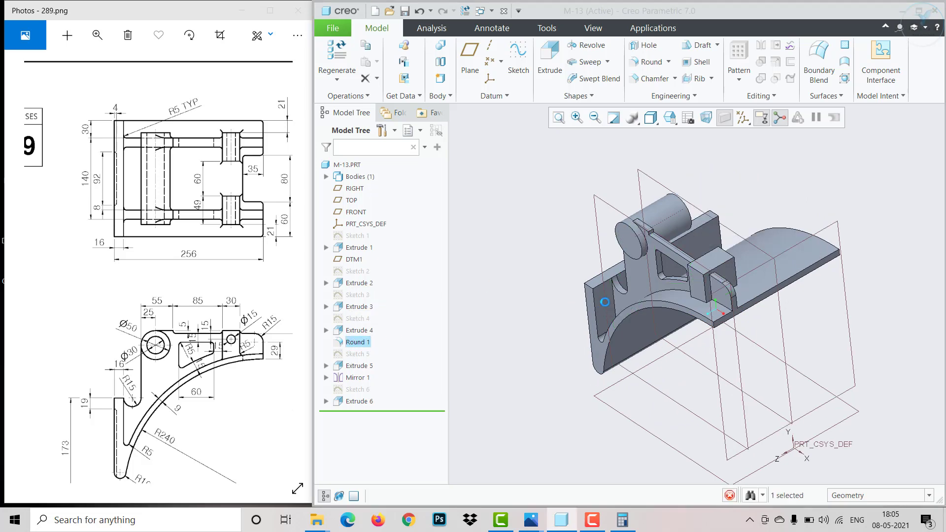
scroll(635, 242, "down", 6)
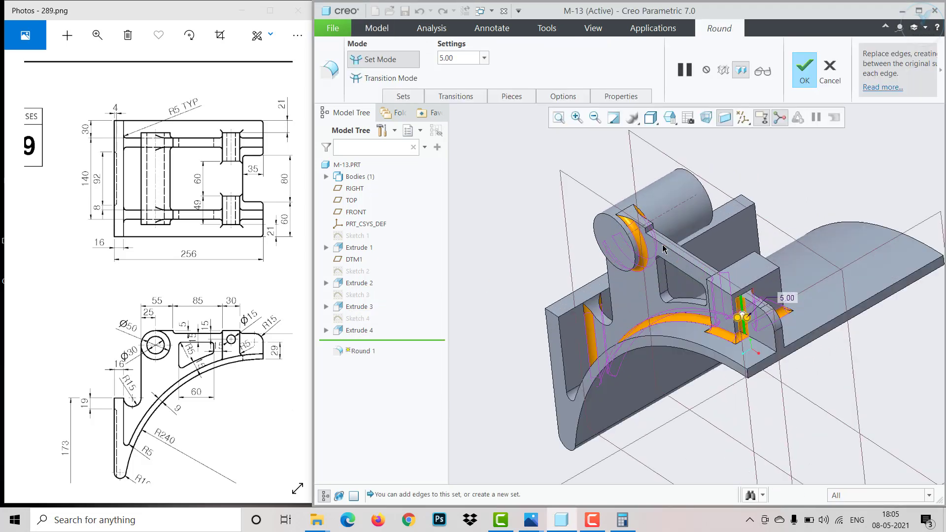
left_click(635, 238)
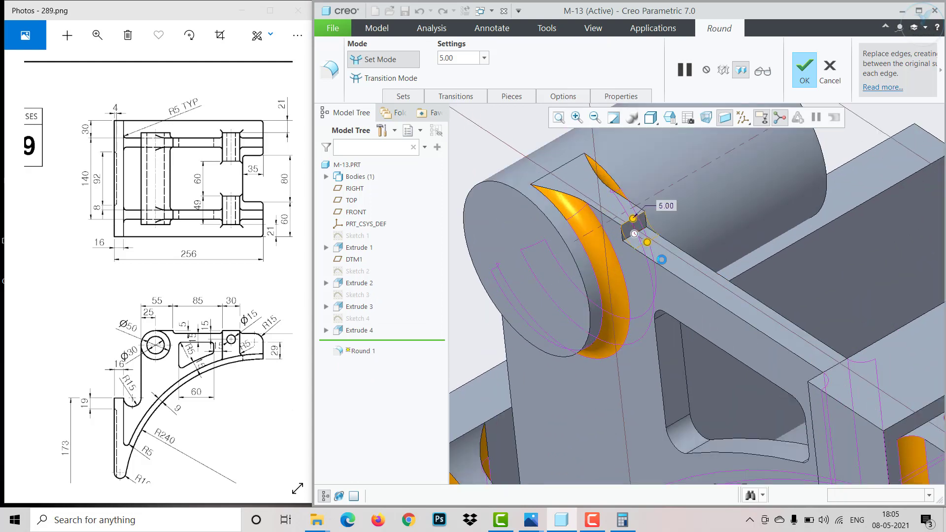
Step: Add the edge where the arm's top face meets the rectangular block to the same 5 mm round and finish the feature
scroll(662, 259, "up", 6)
middle_click_drag(704, 287, 779, 321)
scroll(888, 289, "down", 5)
scroll(908, 275, "up", 2)
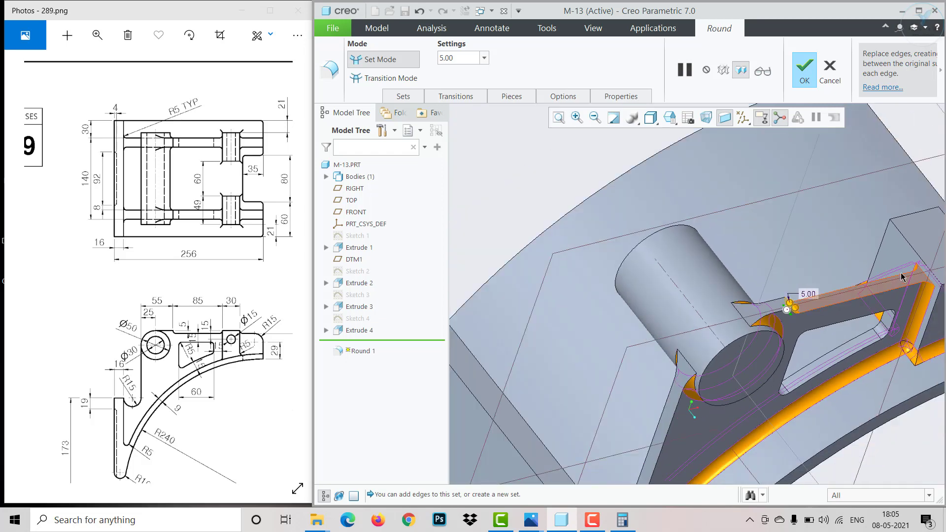
scroll(931, 275, "down", 3)
scroll(921, 286, "down", 3)
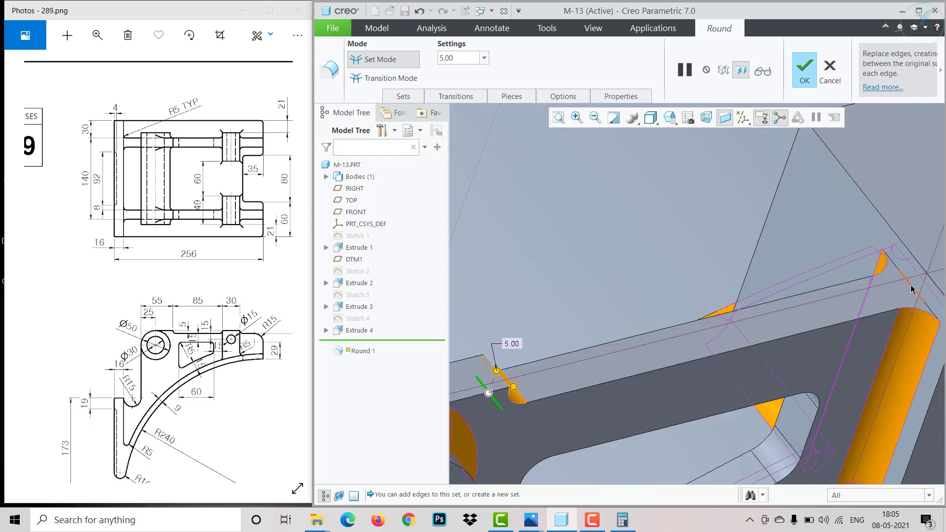
left_click(911, 289, "ctrl")
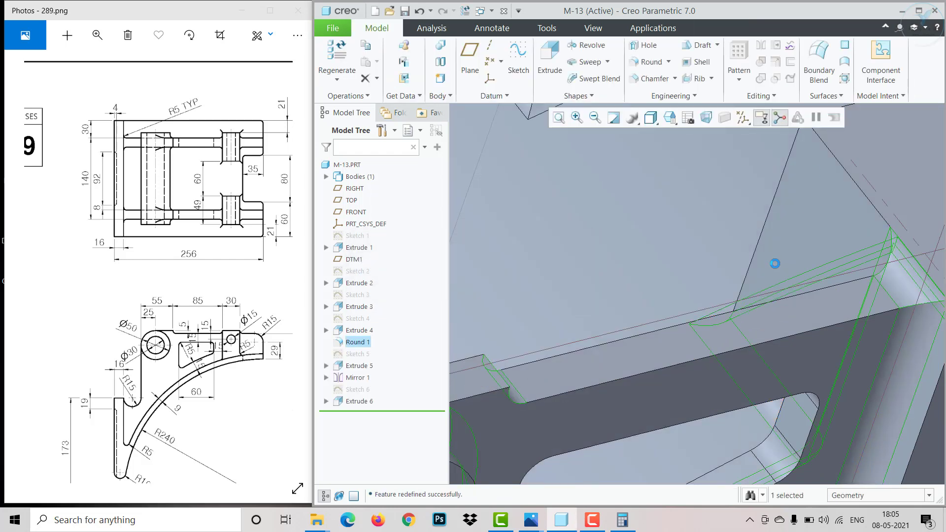
Step: Compare the bracket with the isometric picture in the reference drawing, viewing the model from the arm side and the recessed plate side
key("ctrl+d")
mouse_move(824, 268)
middle_mouse_down()
mouse_move(769, 229)
mouse_move(789, 229)
mouse_move(834, 268)
mouse_move(790, 329)
mouse_move(847, 348)
mouse_move(813, 281)
mouse_move(739, 315)
middle_mouse_up()
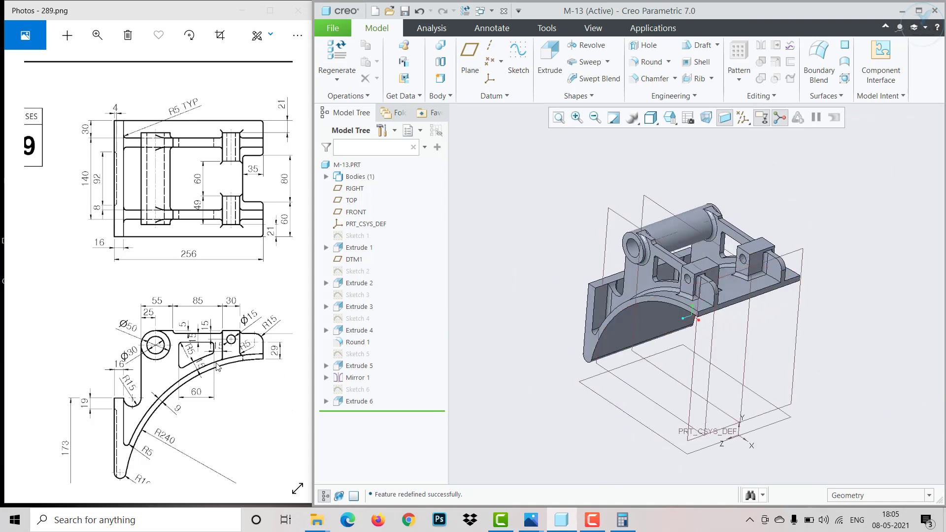
left_click(256, 378)
scroll(256, 378, "down", 5)
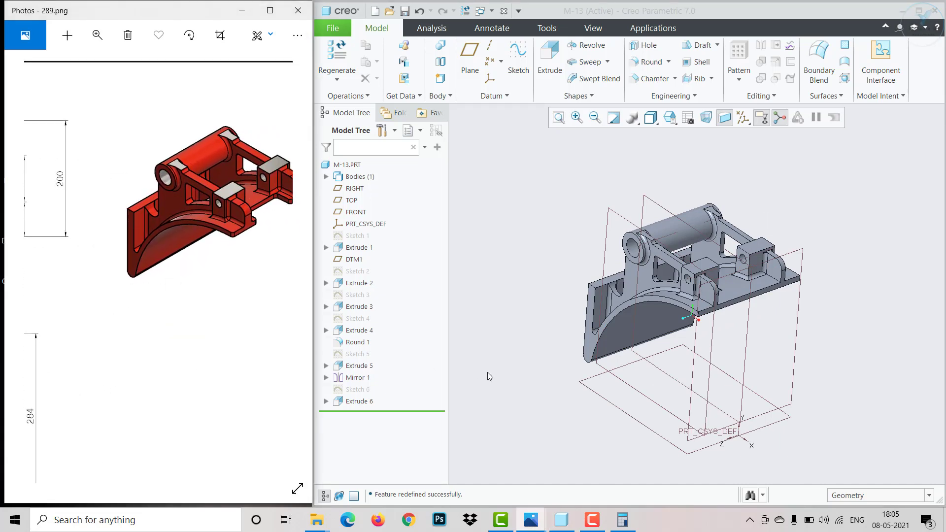
middle_click_drag(571, 369, 694, 383)
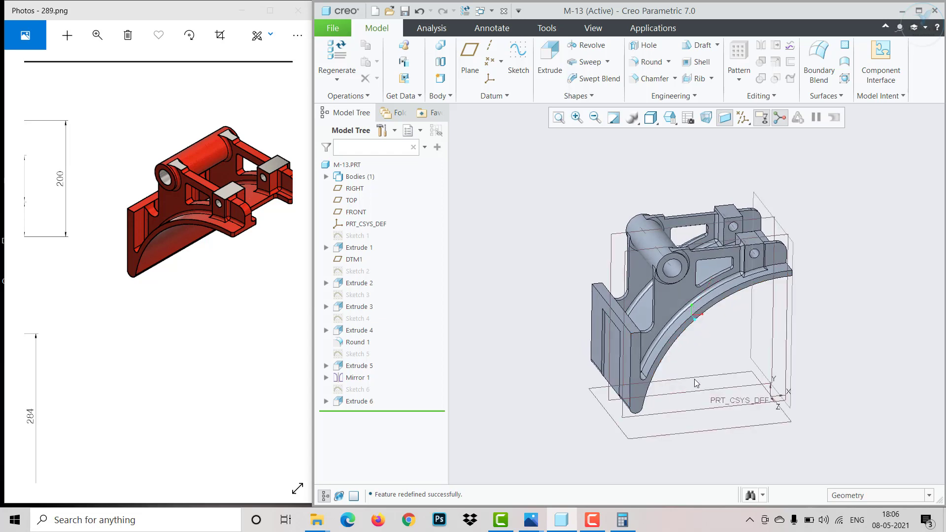